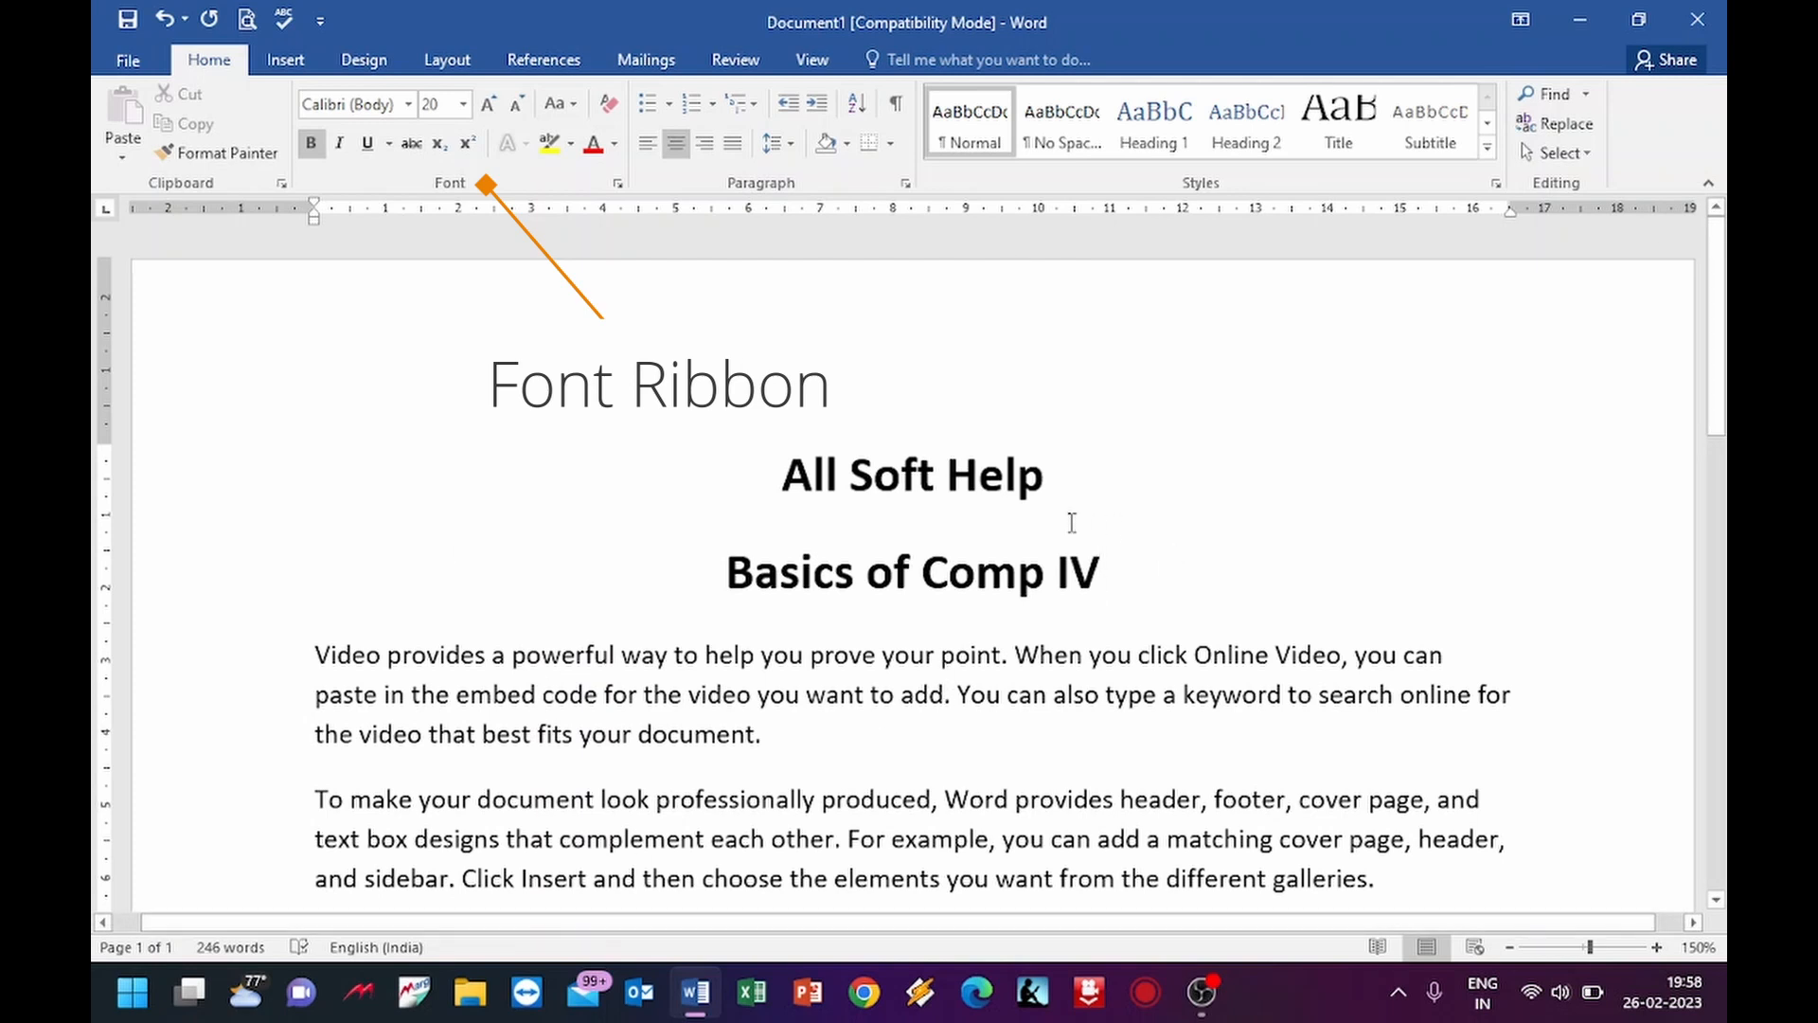
- Change the font of the "All Soft Help" title line to Blackadder ITC
drag(1041, 495, 804, 459)
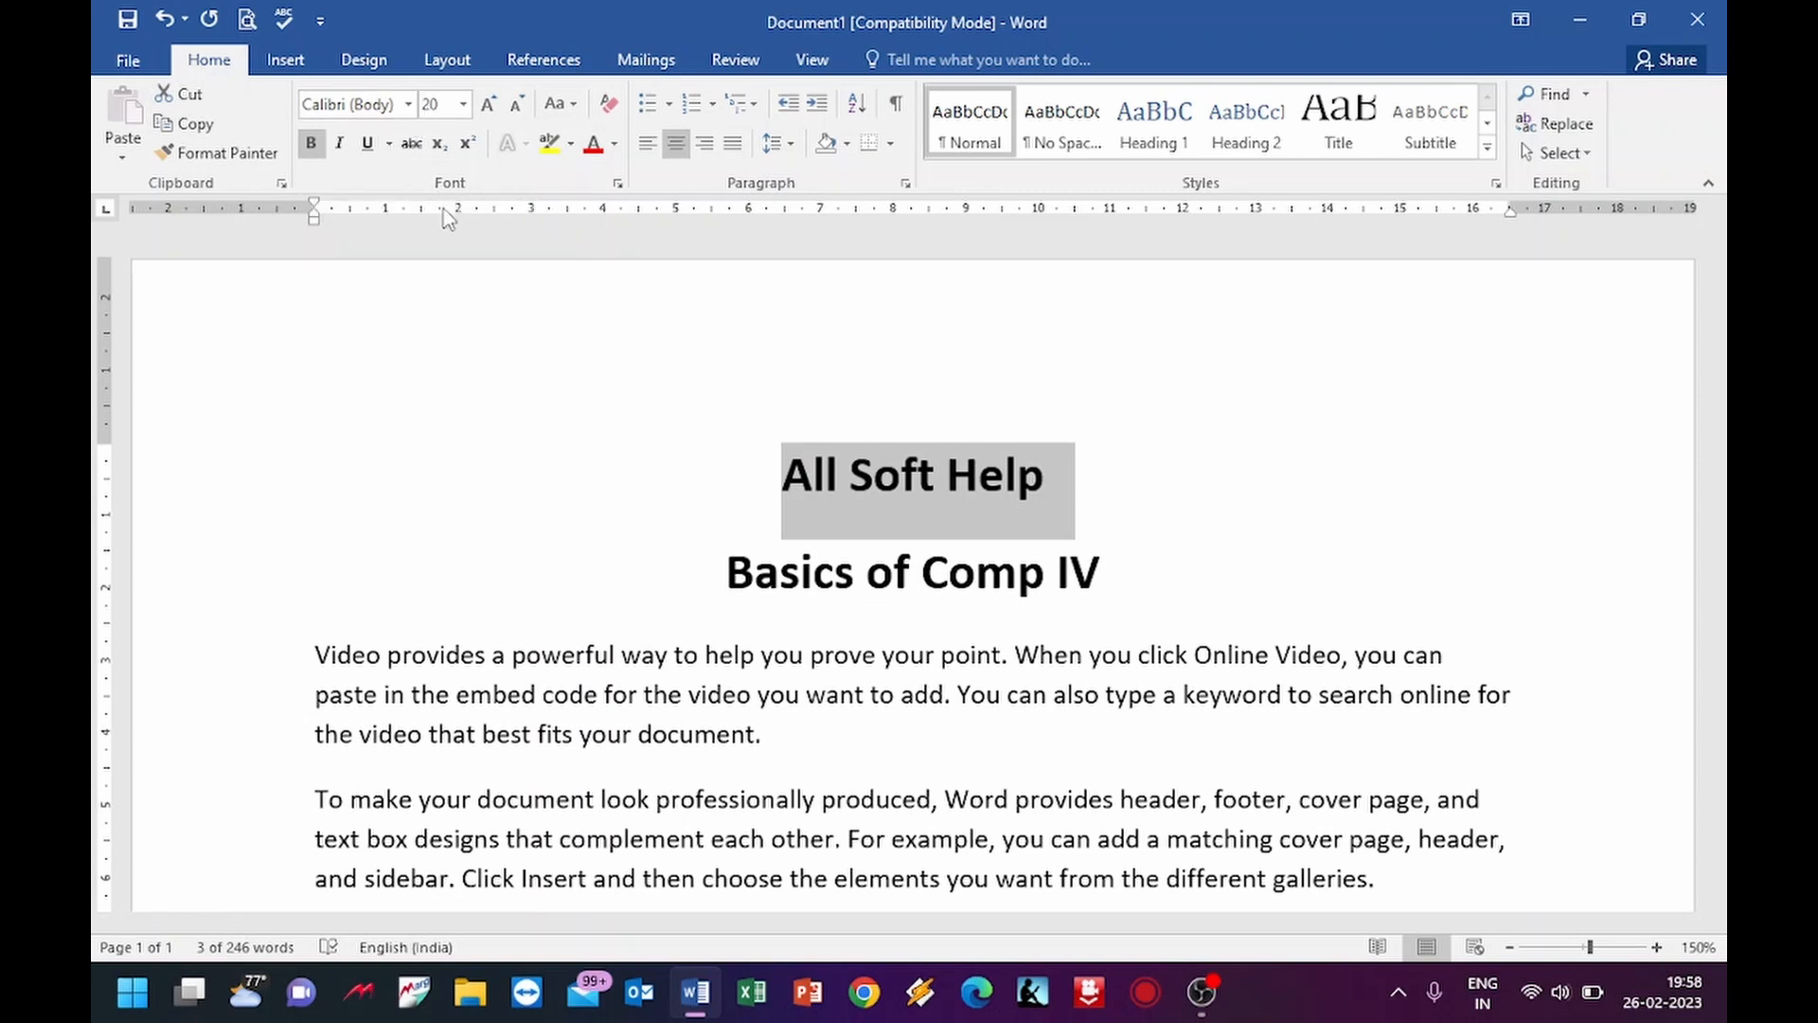
click(407, 104)
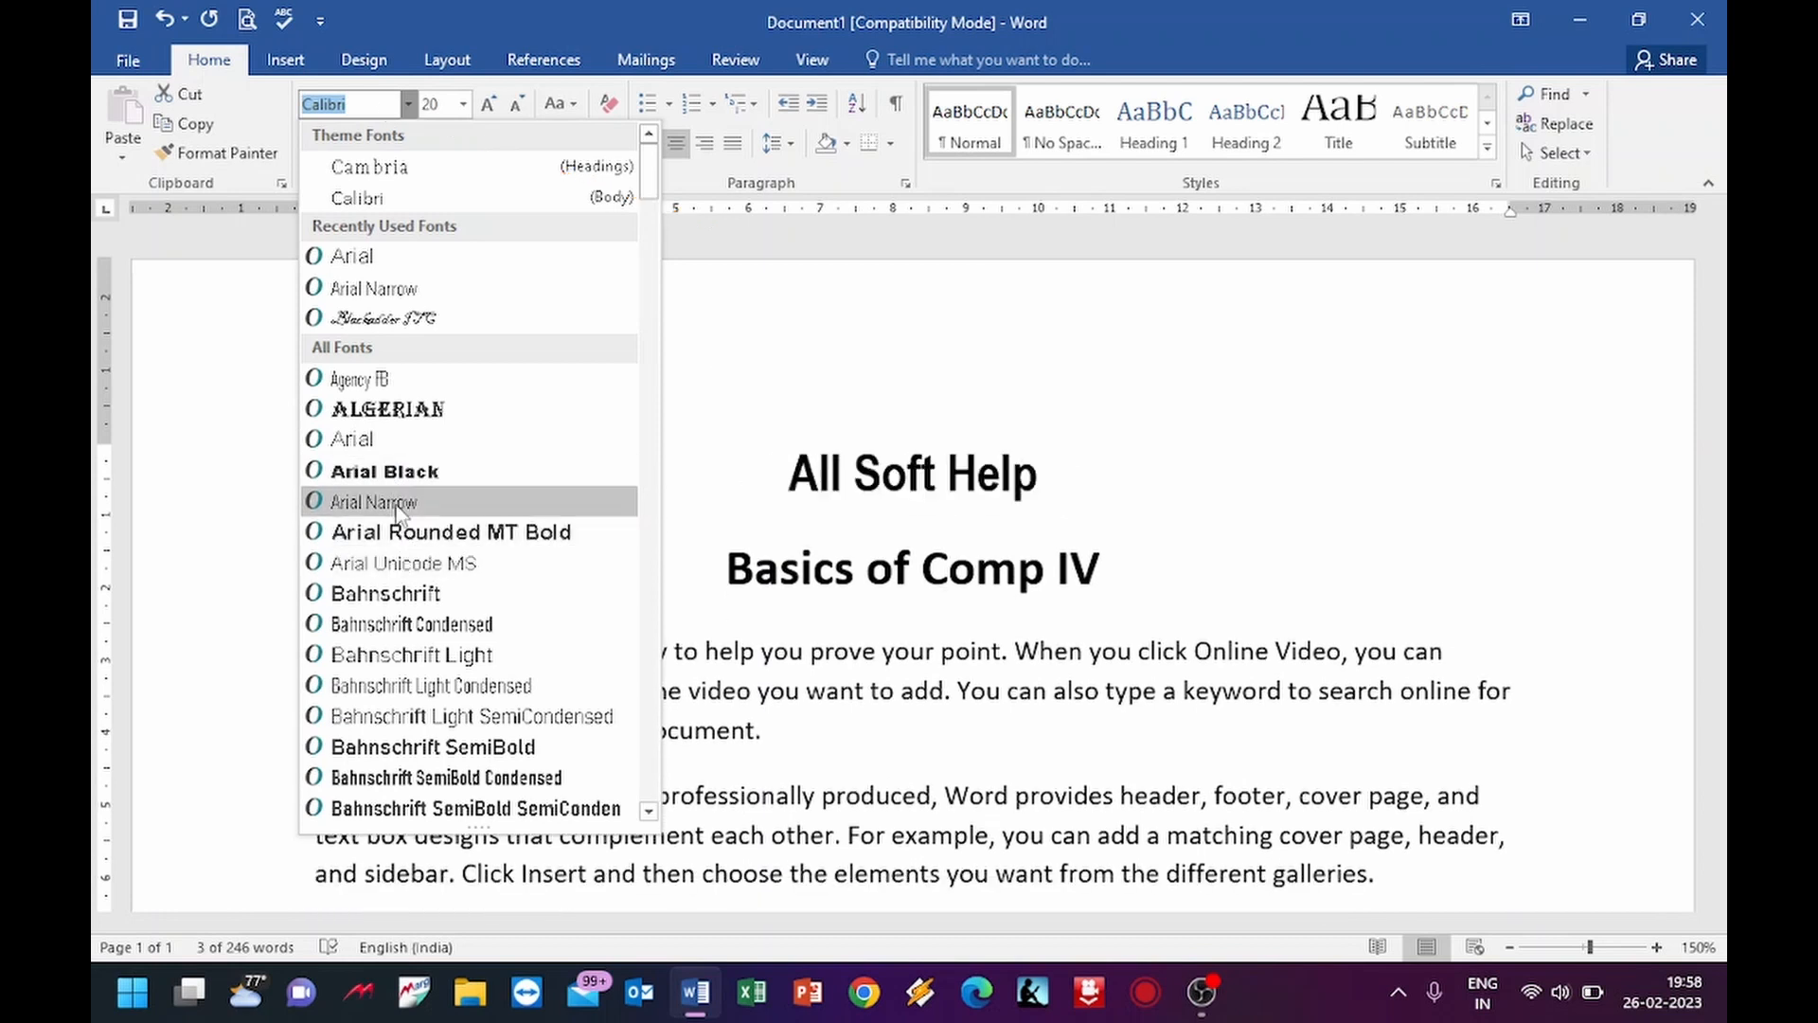
click(422, 322)
click(1219, 436)
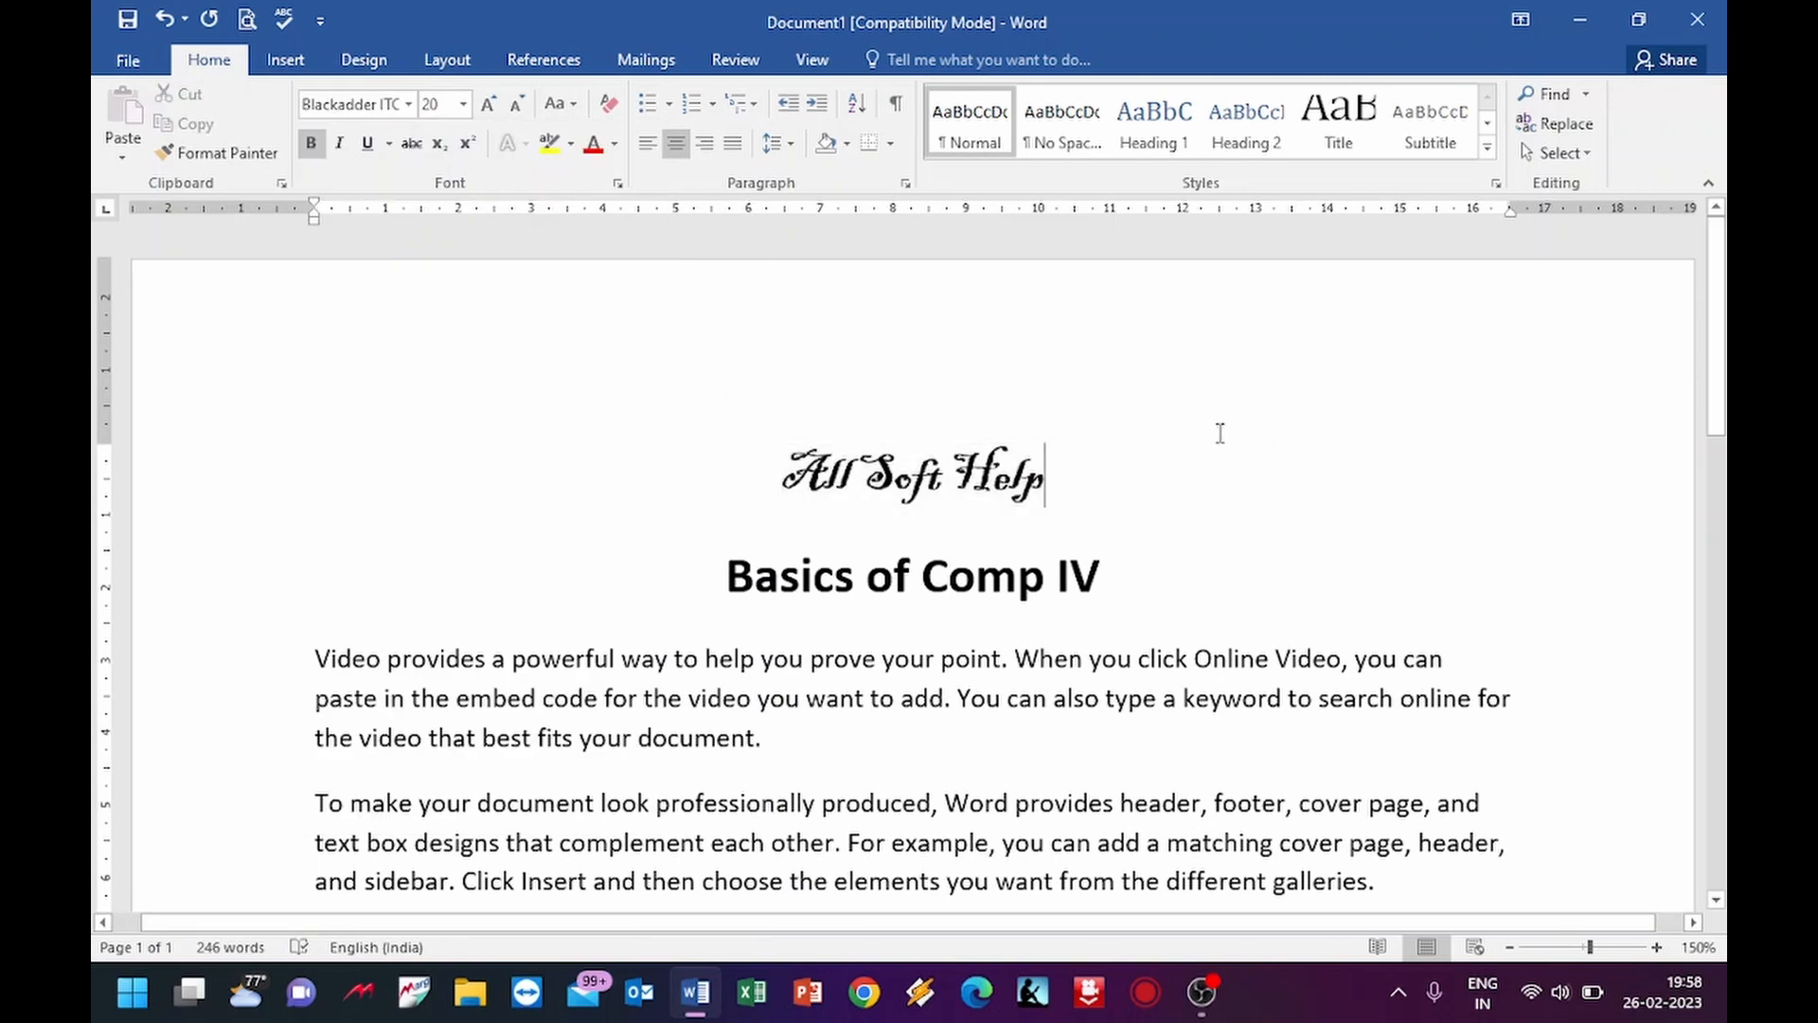
click(410, 106)
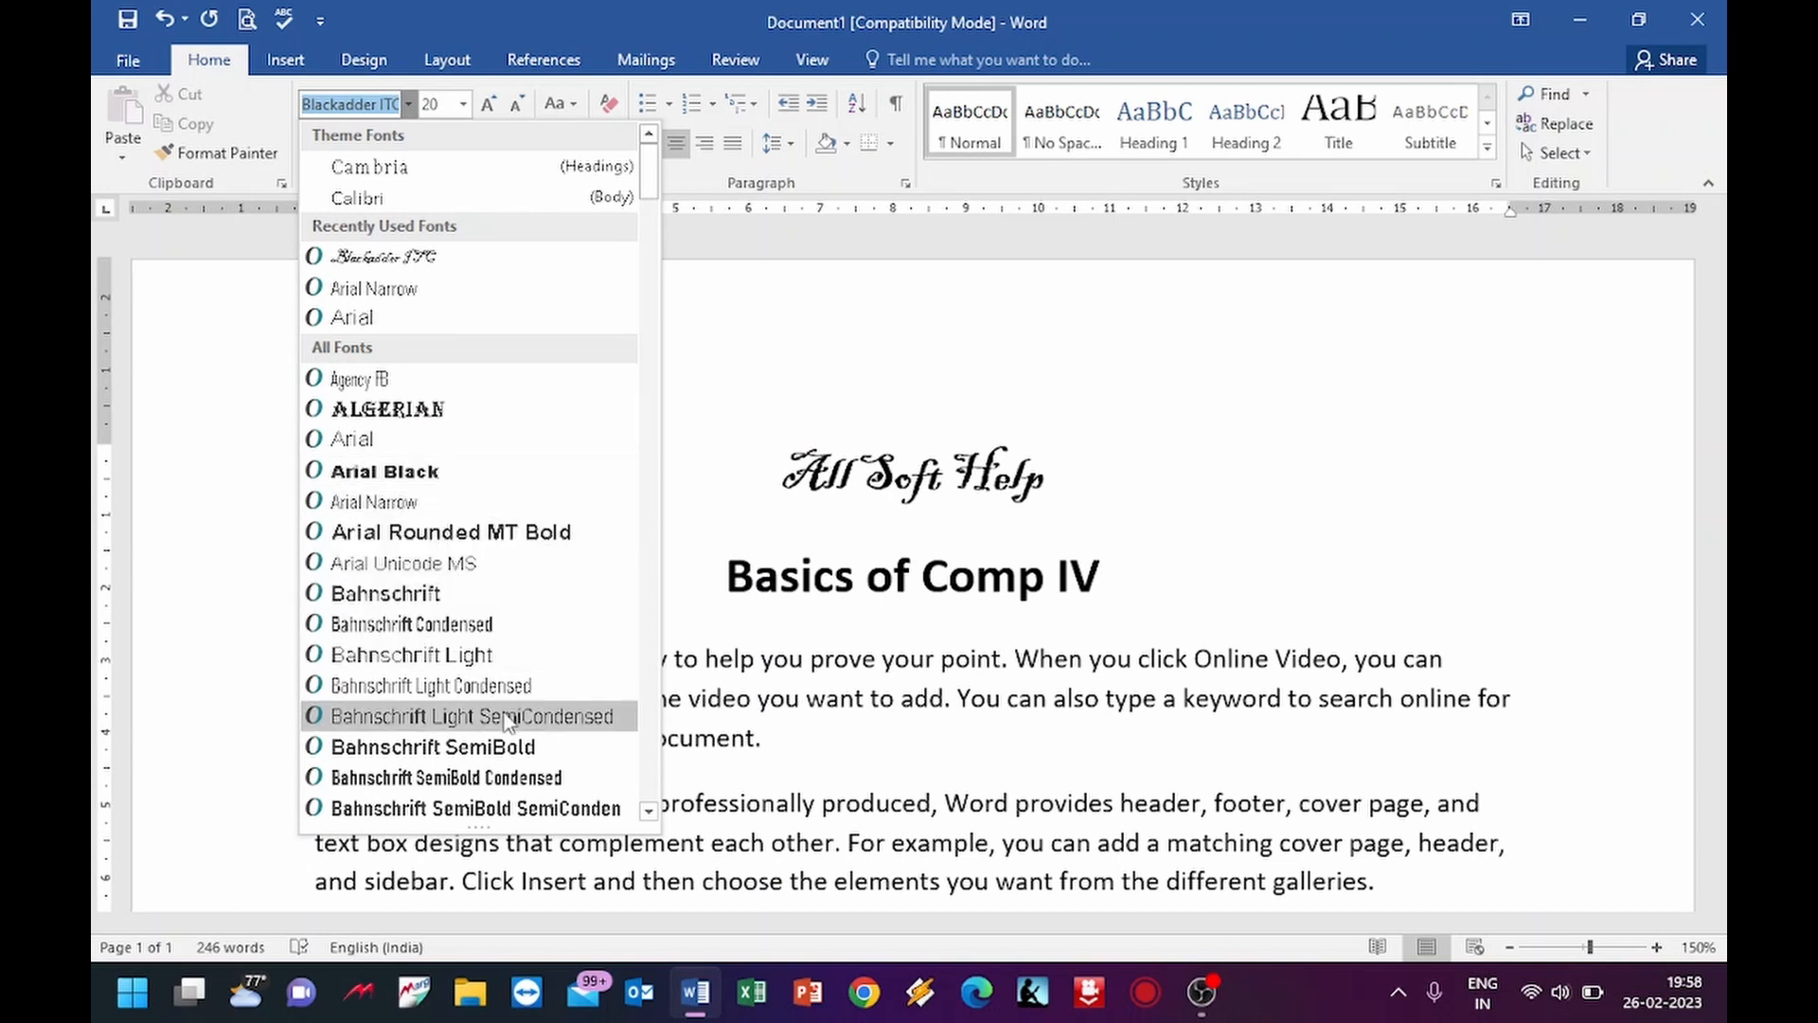
click(727, 347)
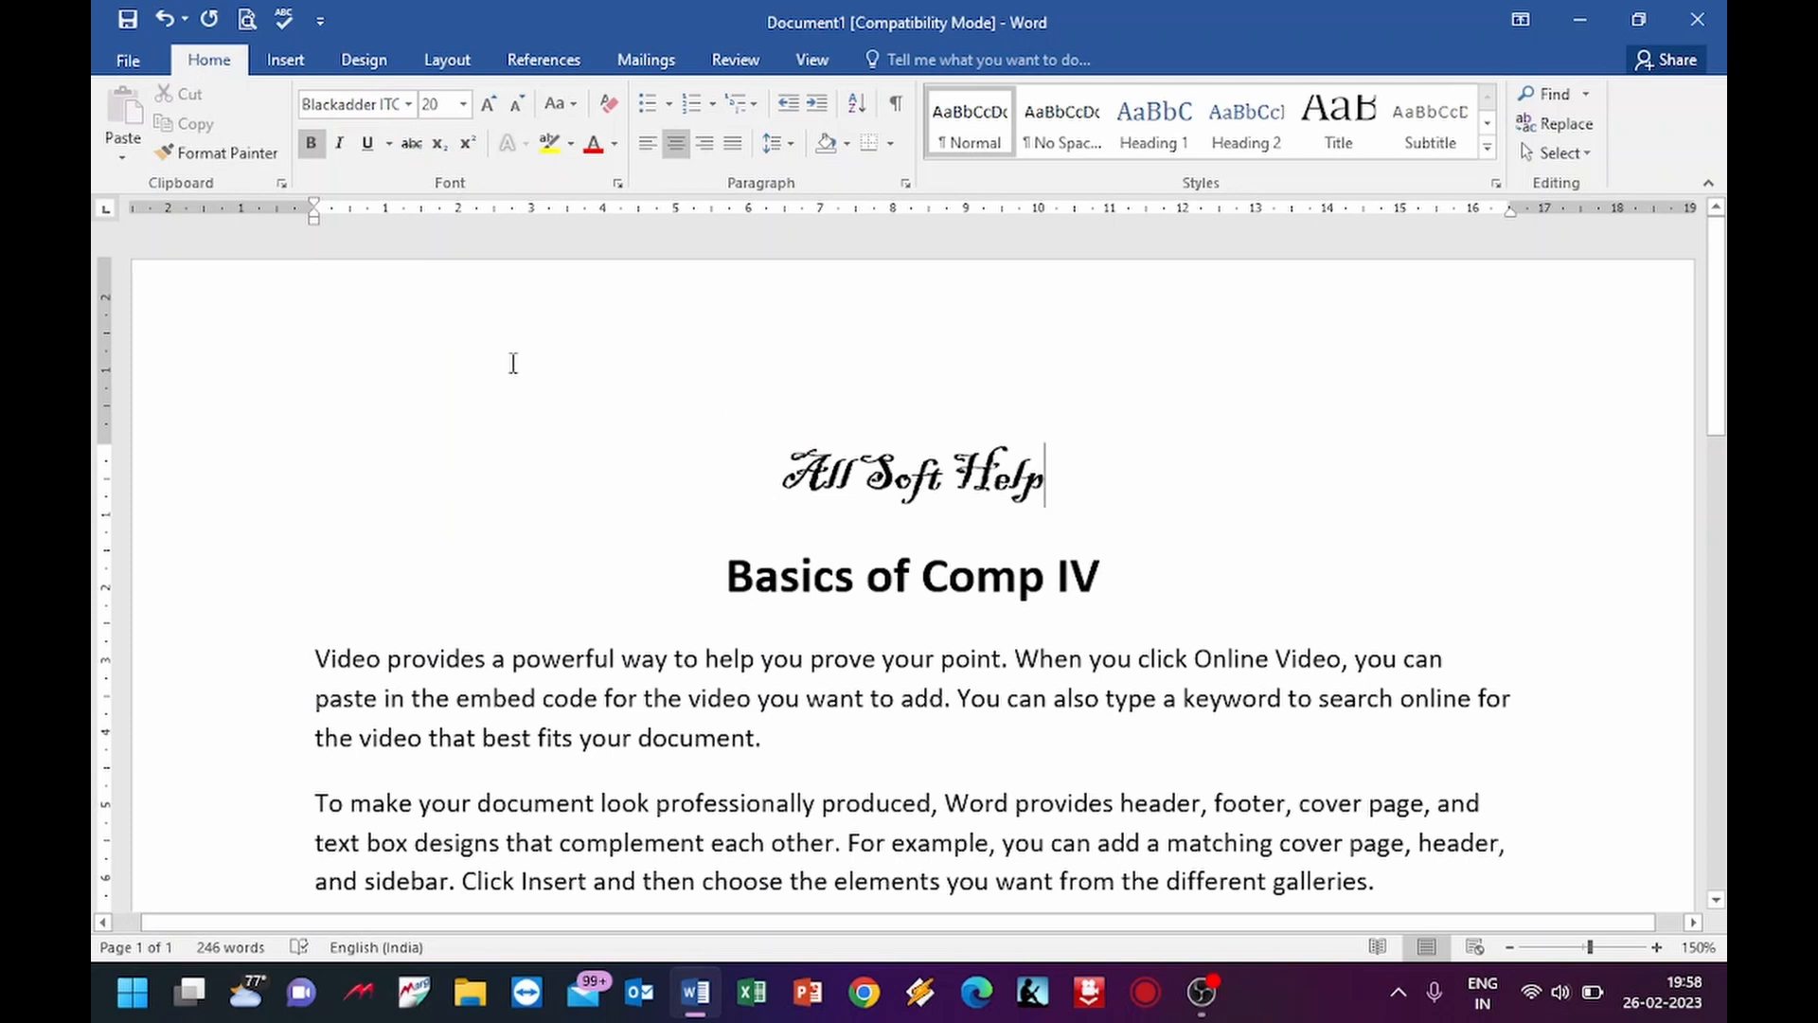
- Set the font size of the "Basics of Comp IV" heading to 12
drag(1109, 578, 729, 580)
click(463, 105)
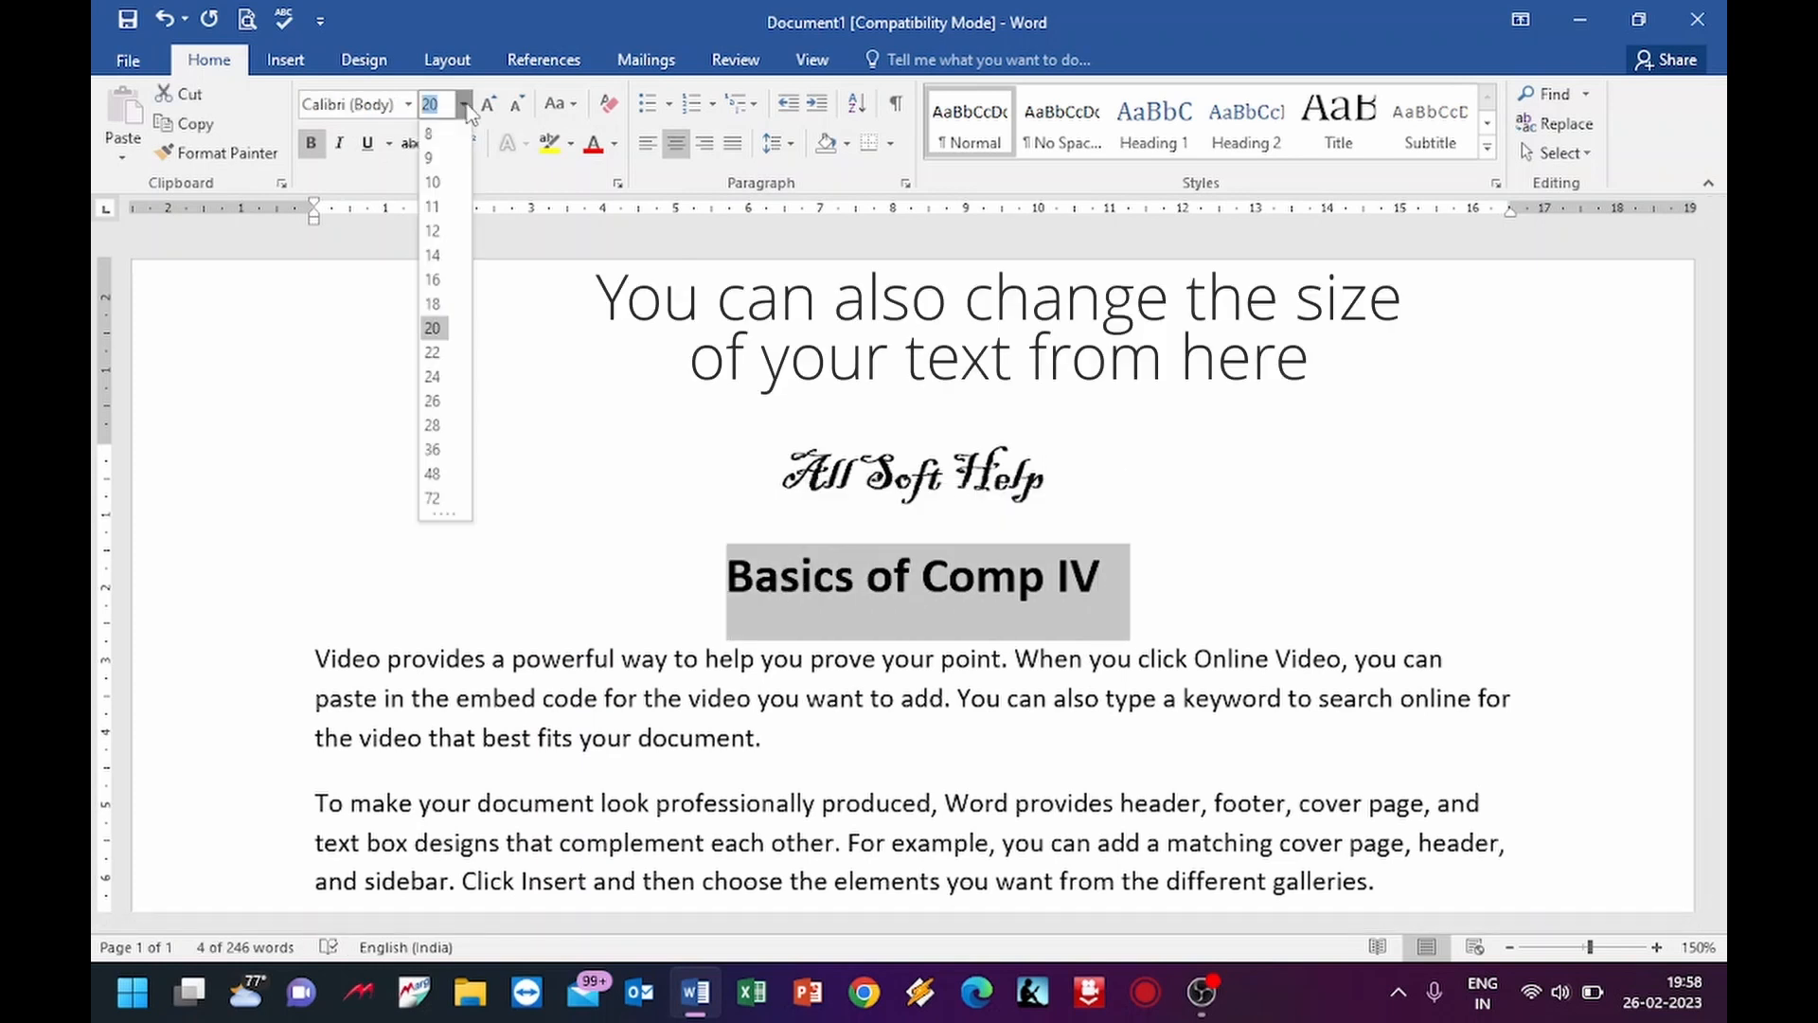
click(449, 231)
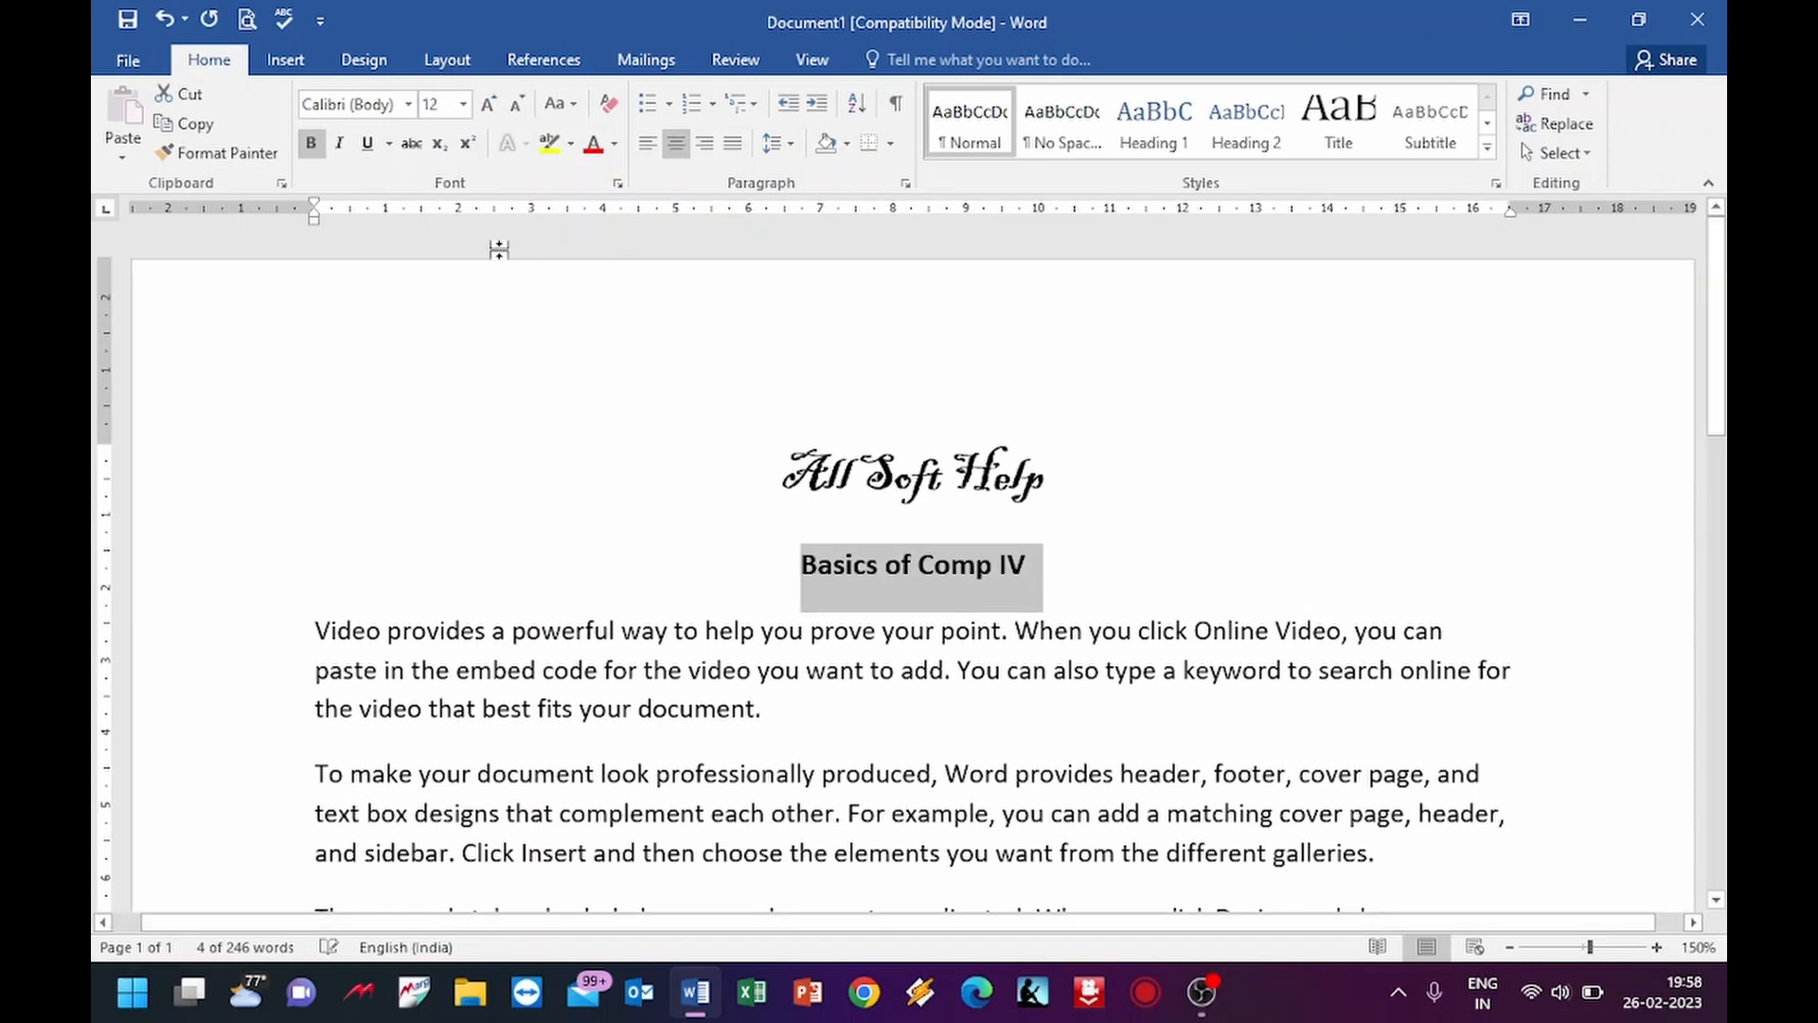
click(1086, 555)
scroll(1221, 495, down, 1)
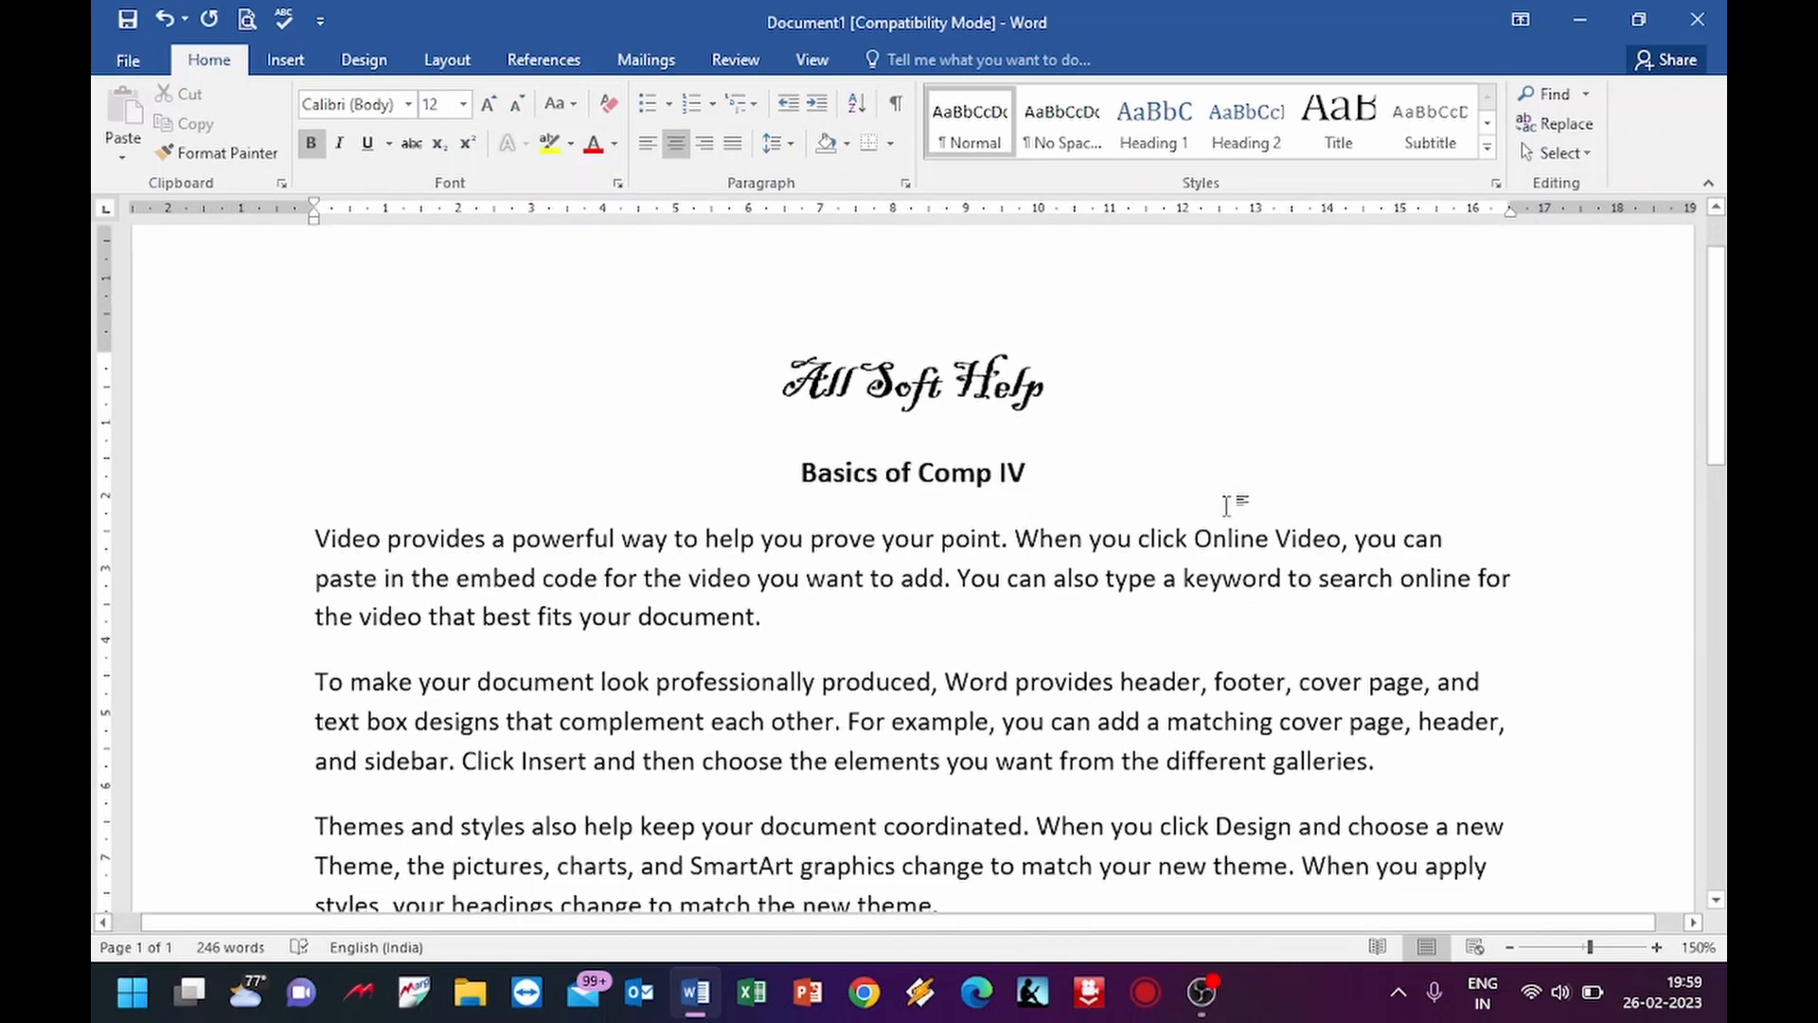
scroll(1229, 506, up, 1)
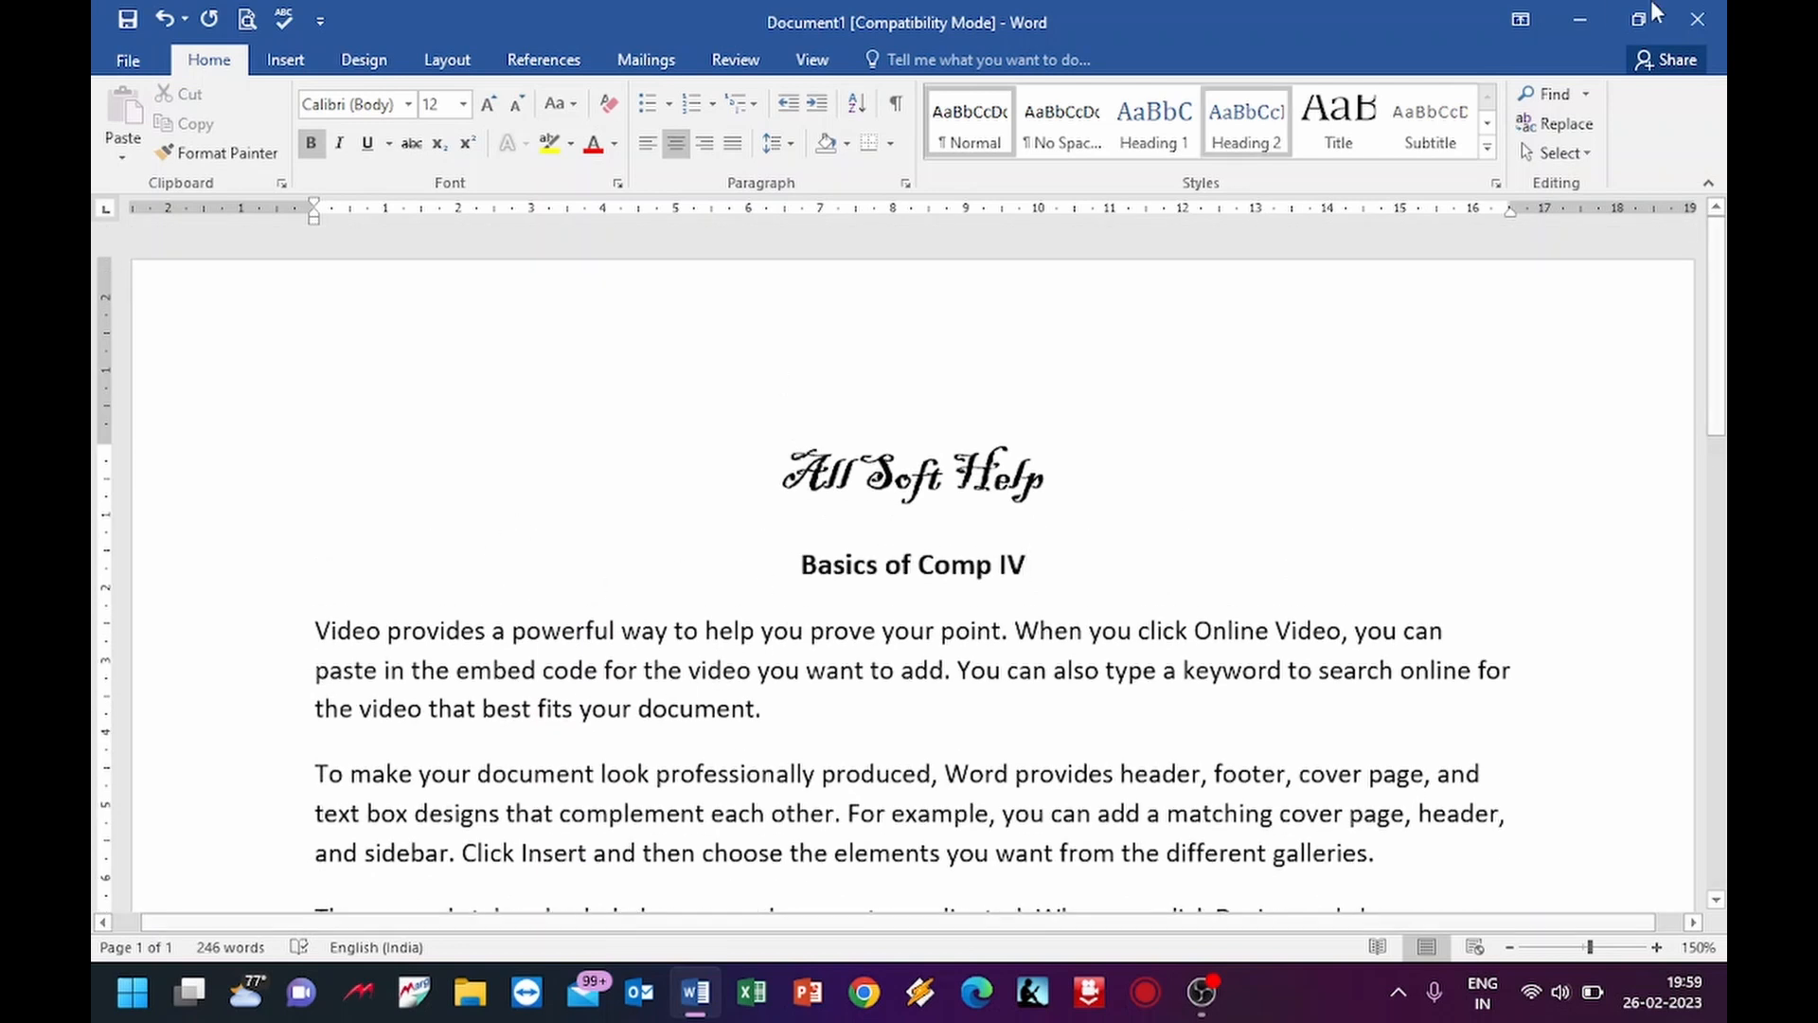
- Set the font size of the whole "Basics of Comp IV" heading to 20
click(463, 105)
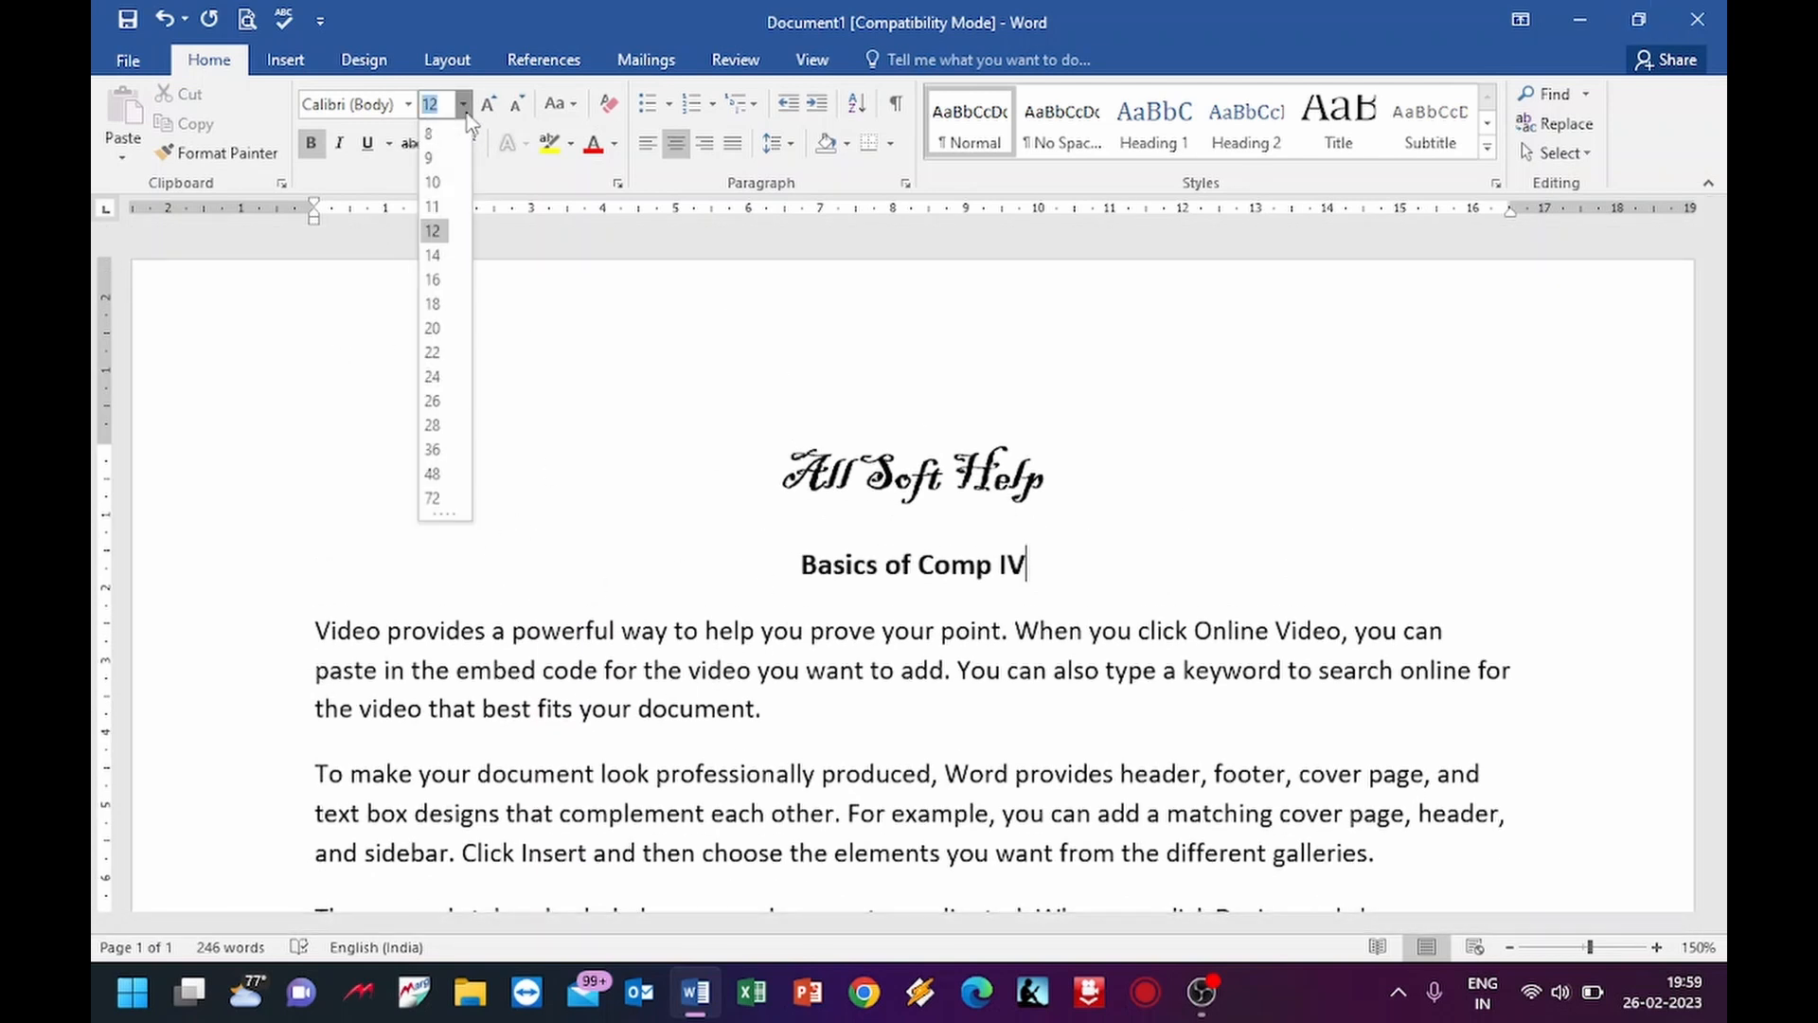
click(434, 402)
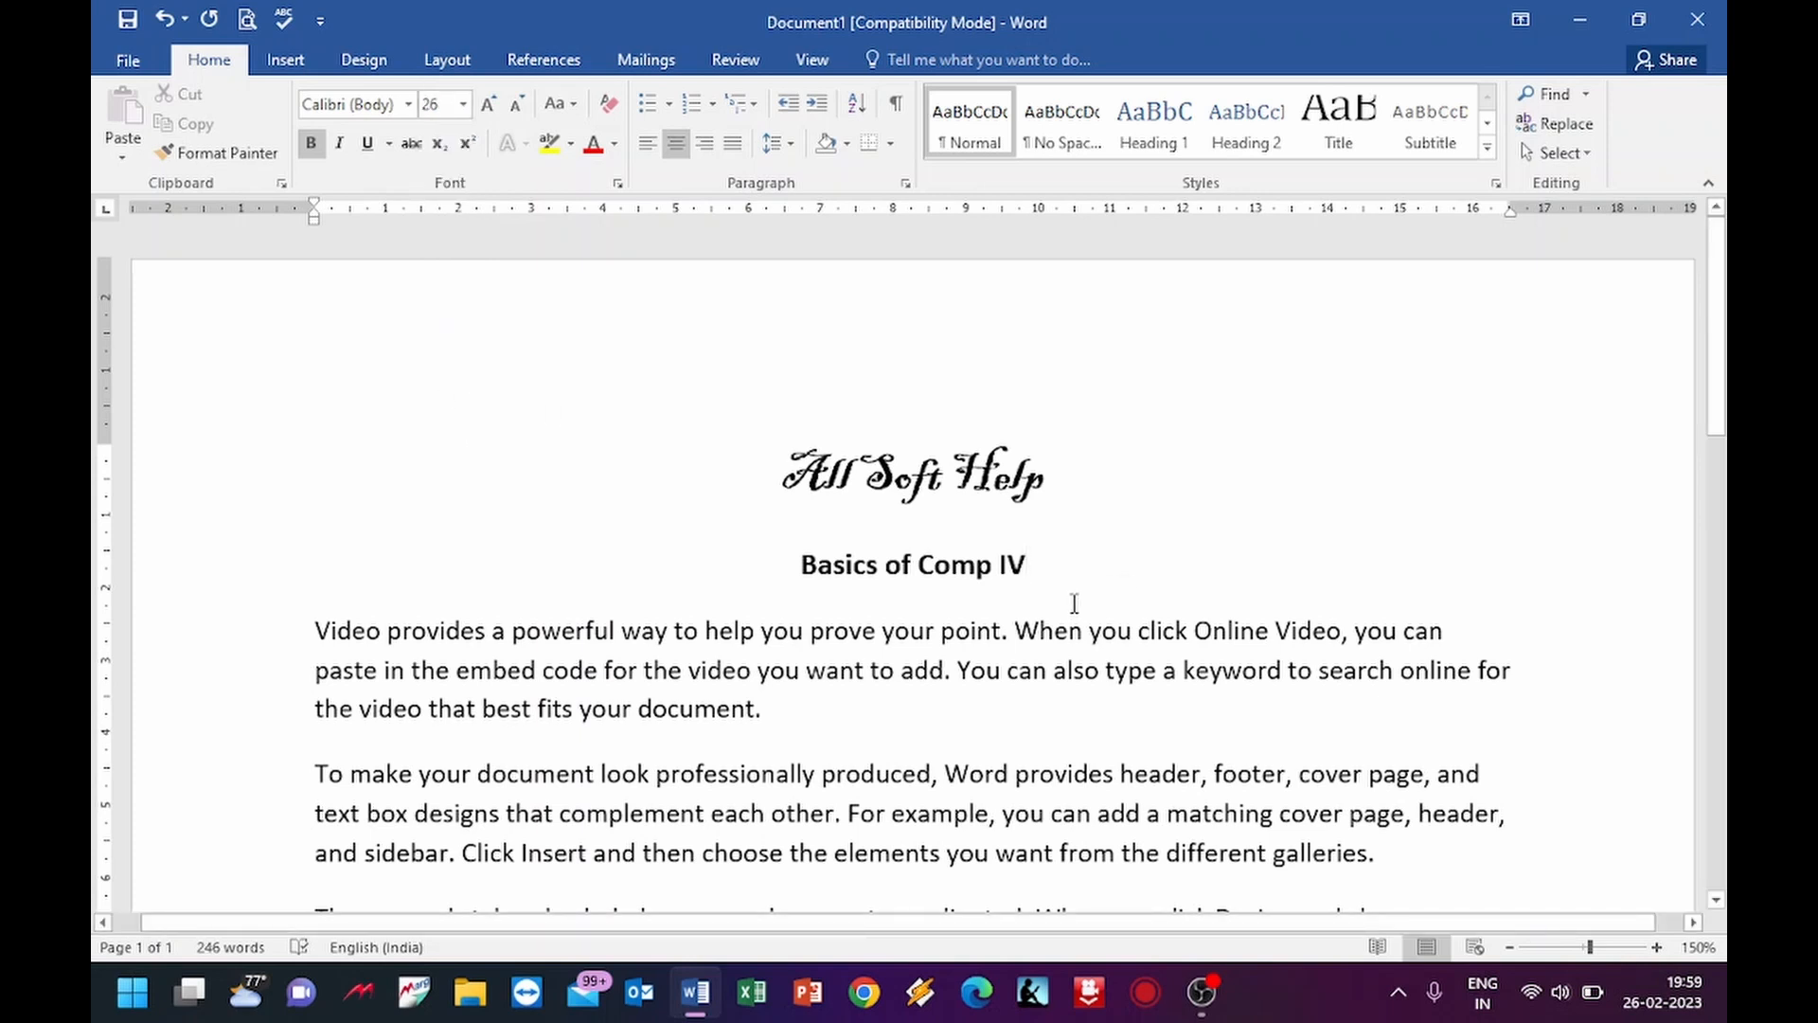
drag(1023, 559, 799, 569)
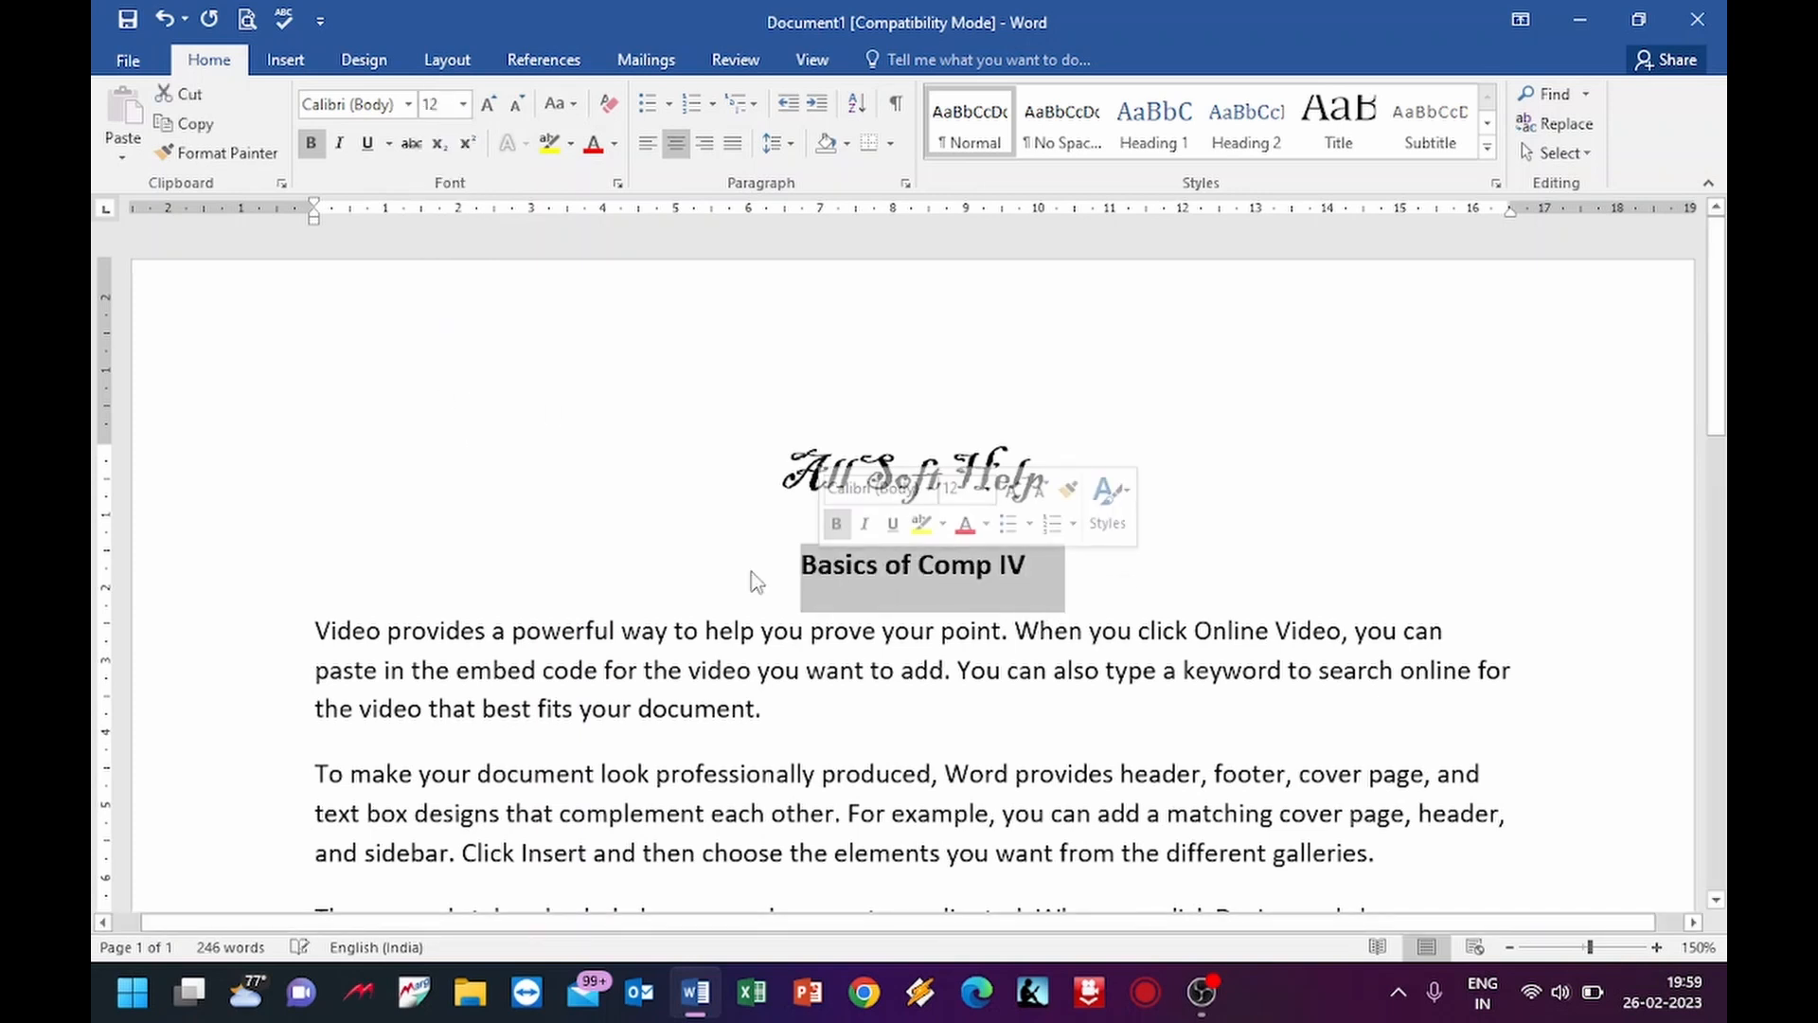
click(463, 106)
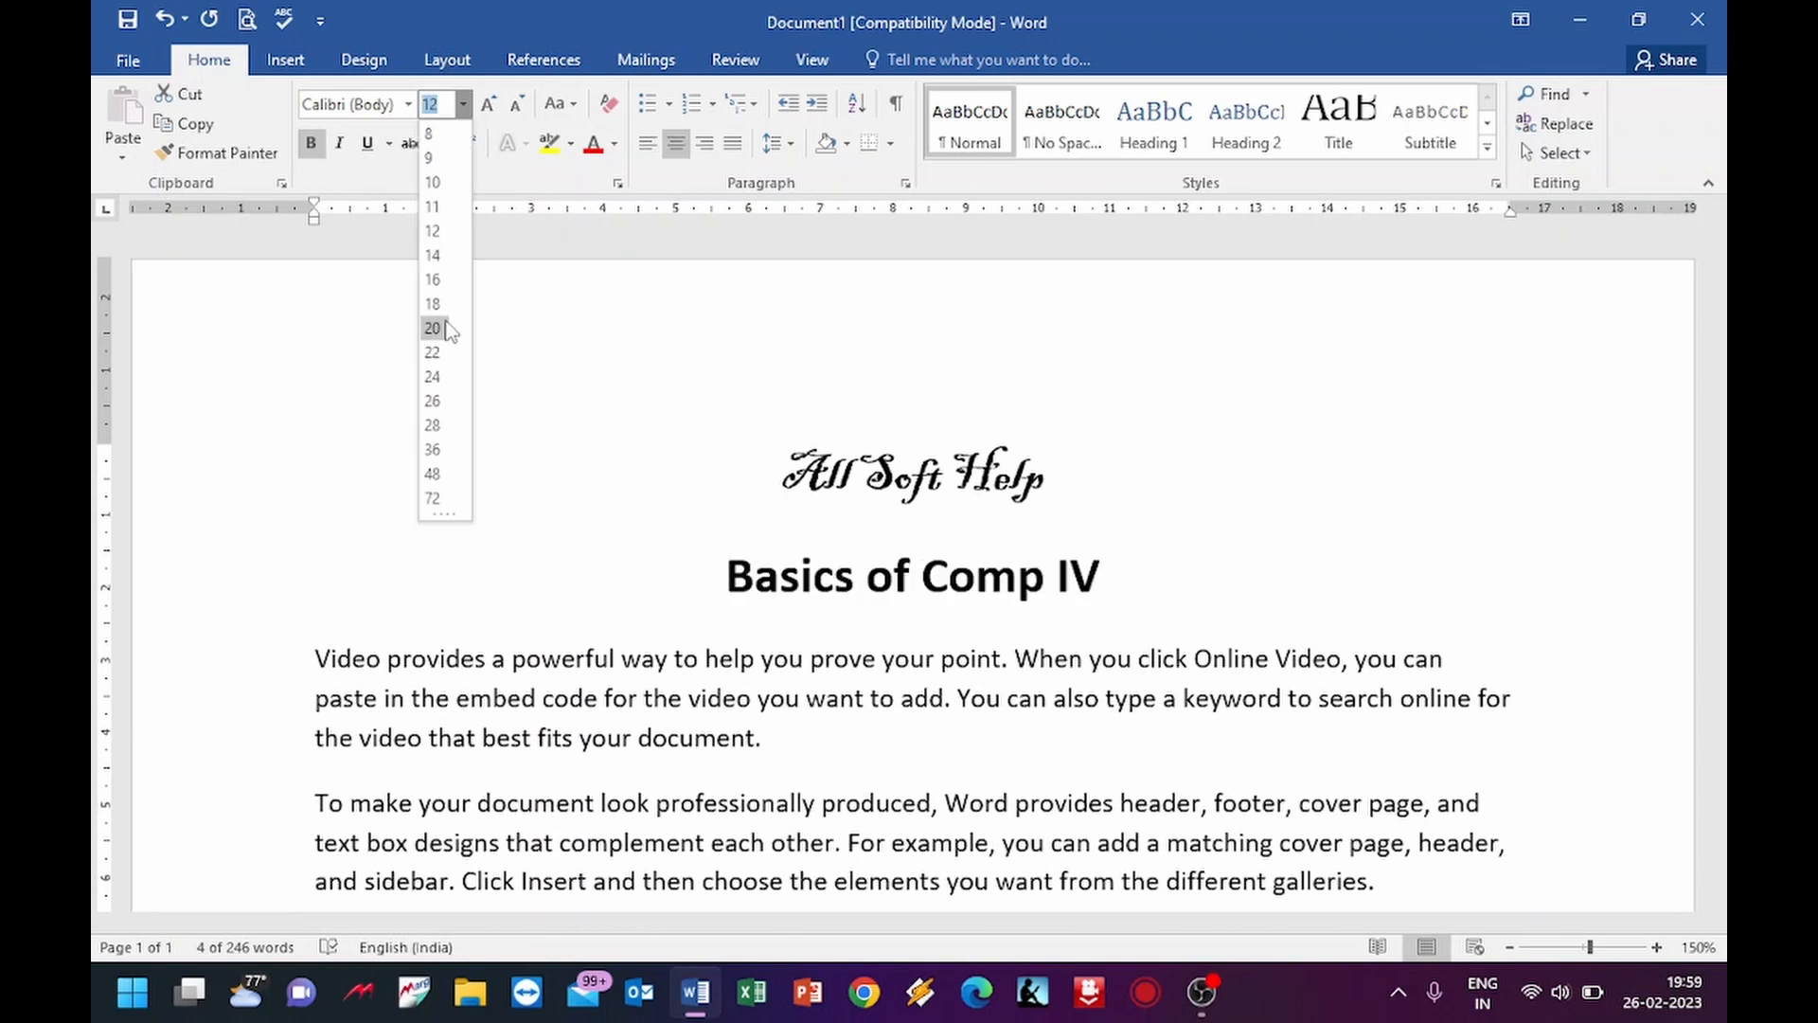
click(432, 329)
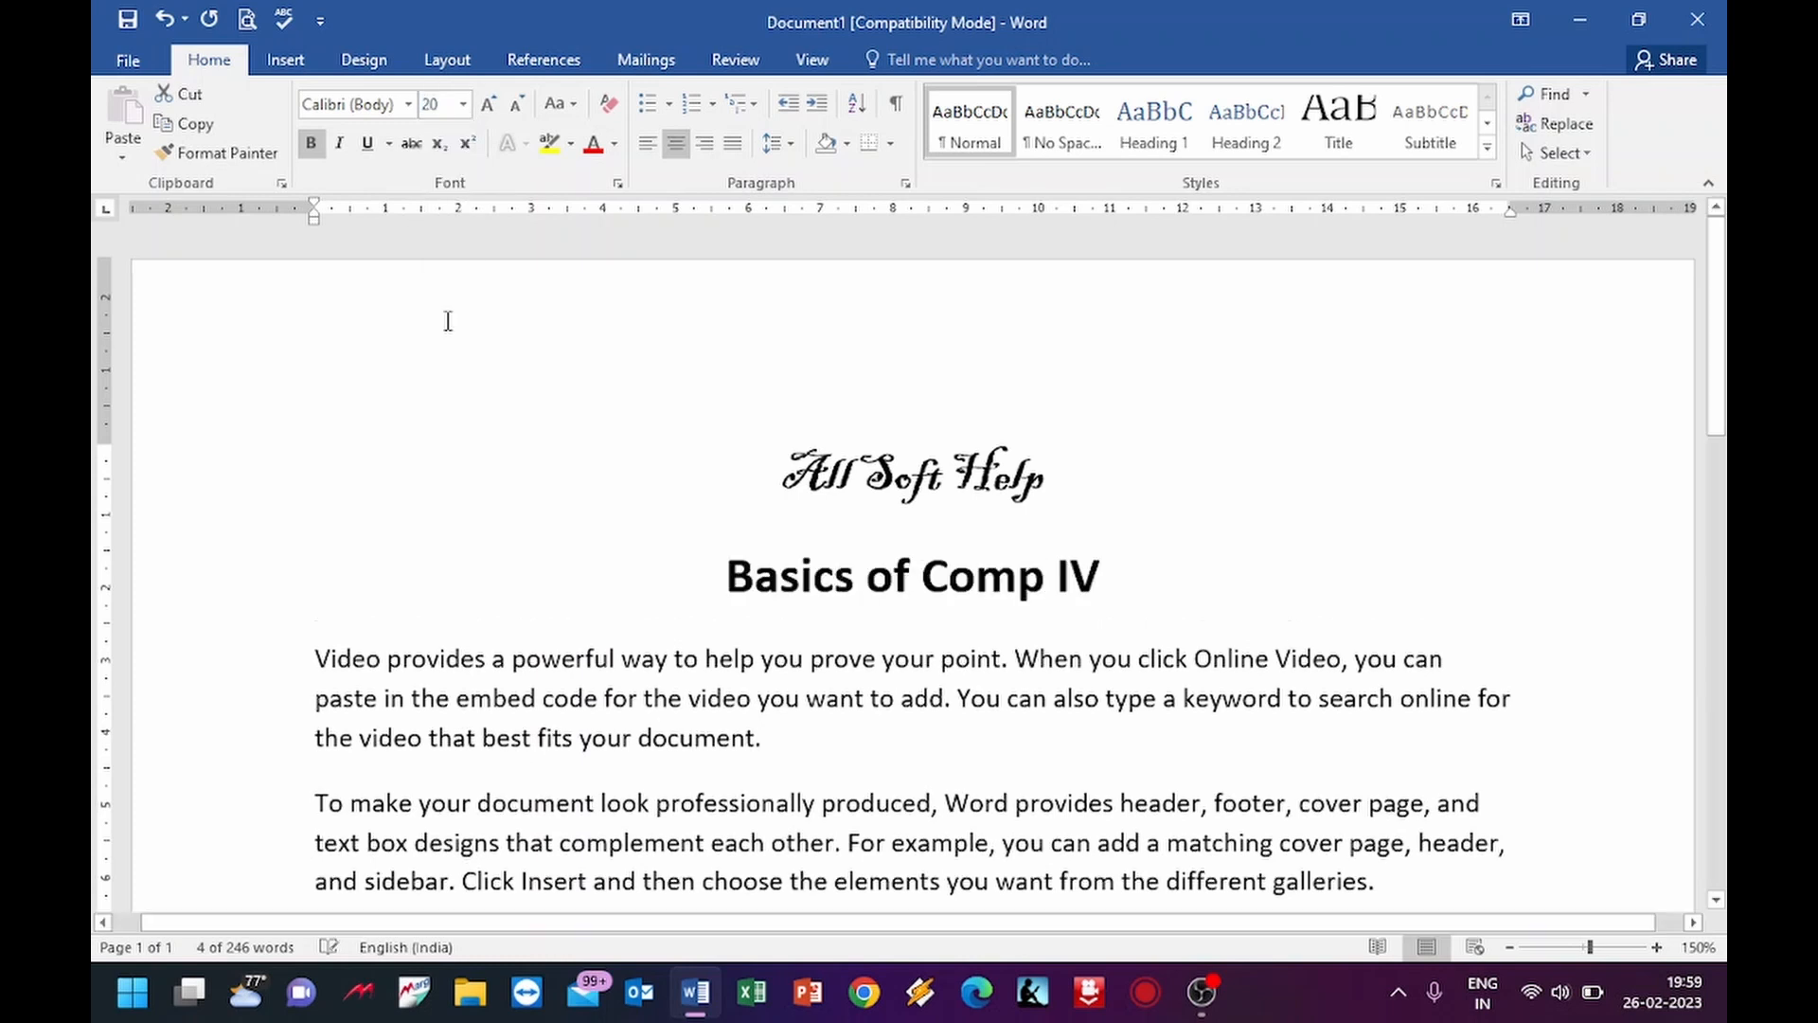
click(1172, 601)
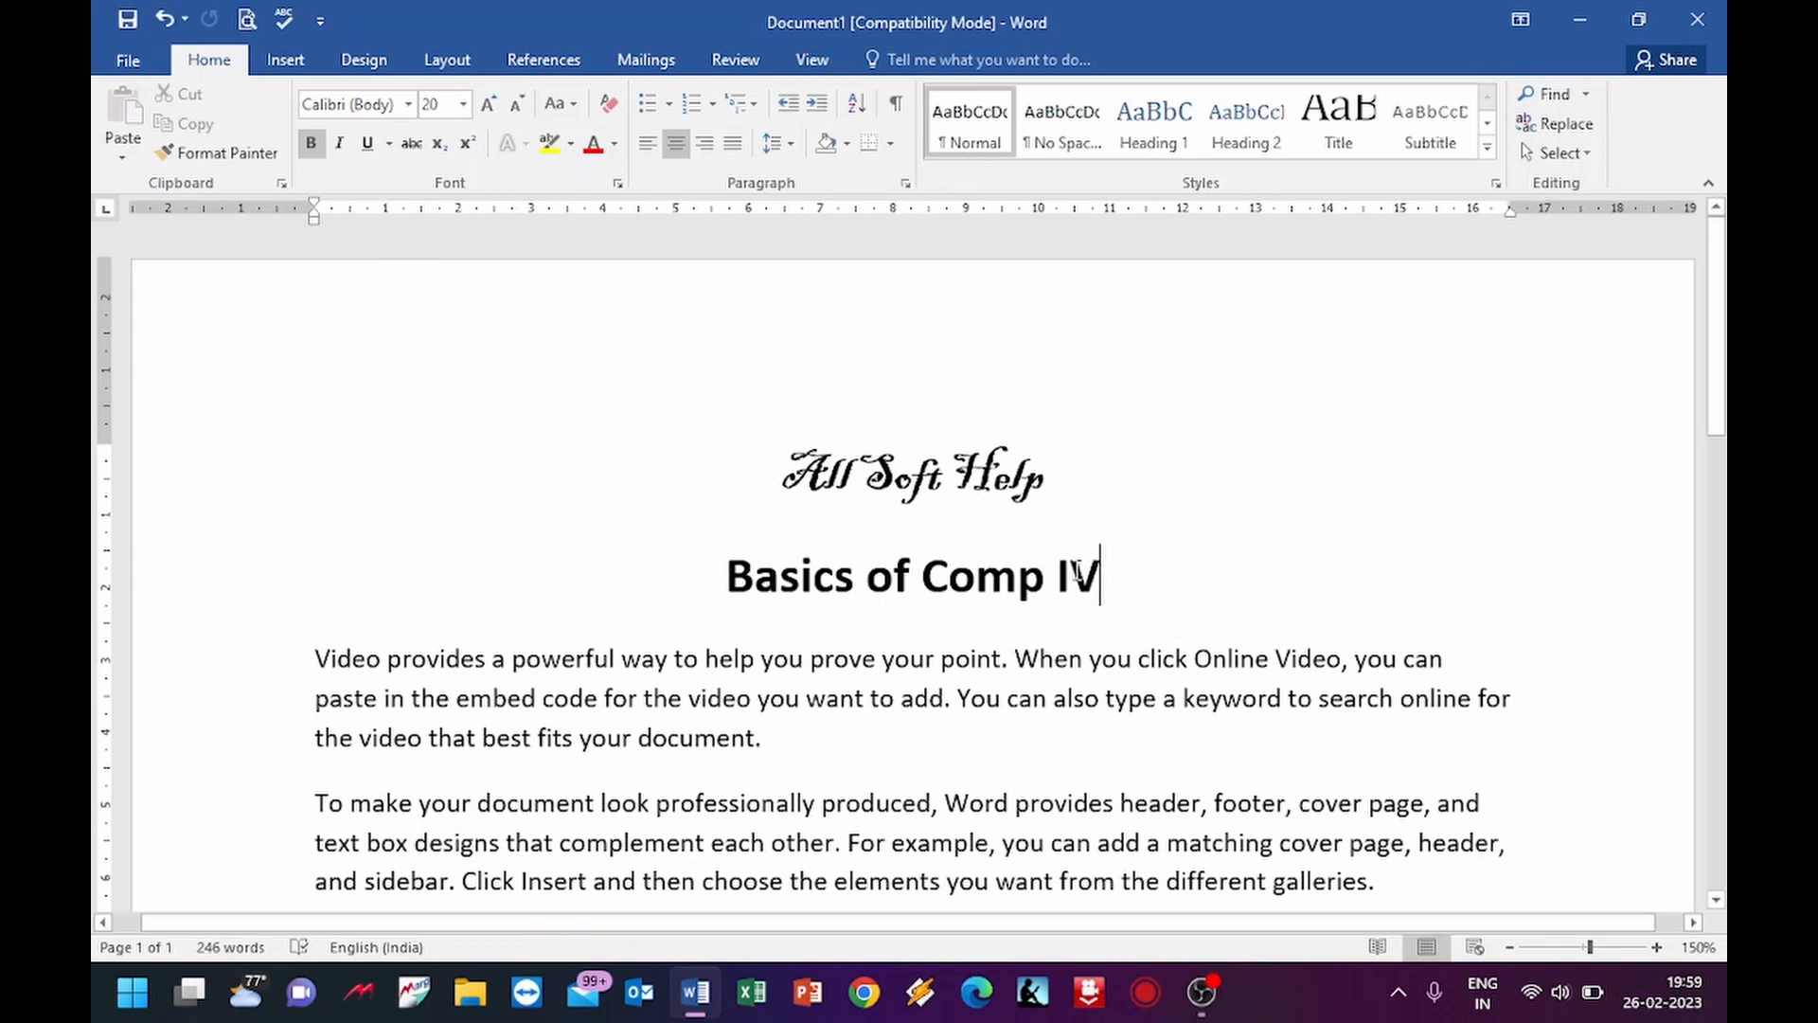
- Remove the bold formatting from the "Basics of Comp IV" heading
key(ctrl+shift+Left)
key(ctrl+shift+Left)
triple_click(882, 559)
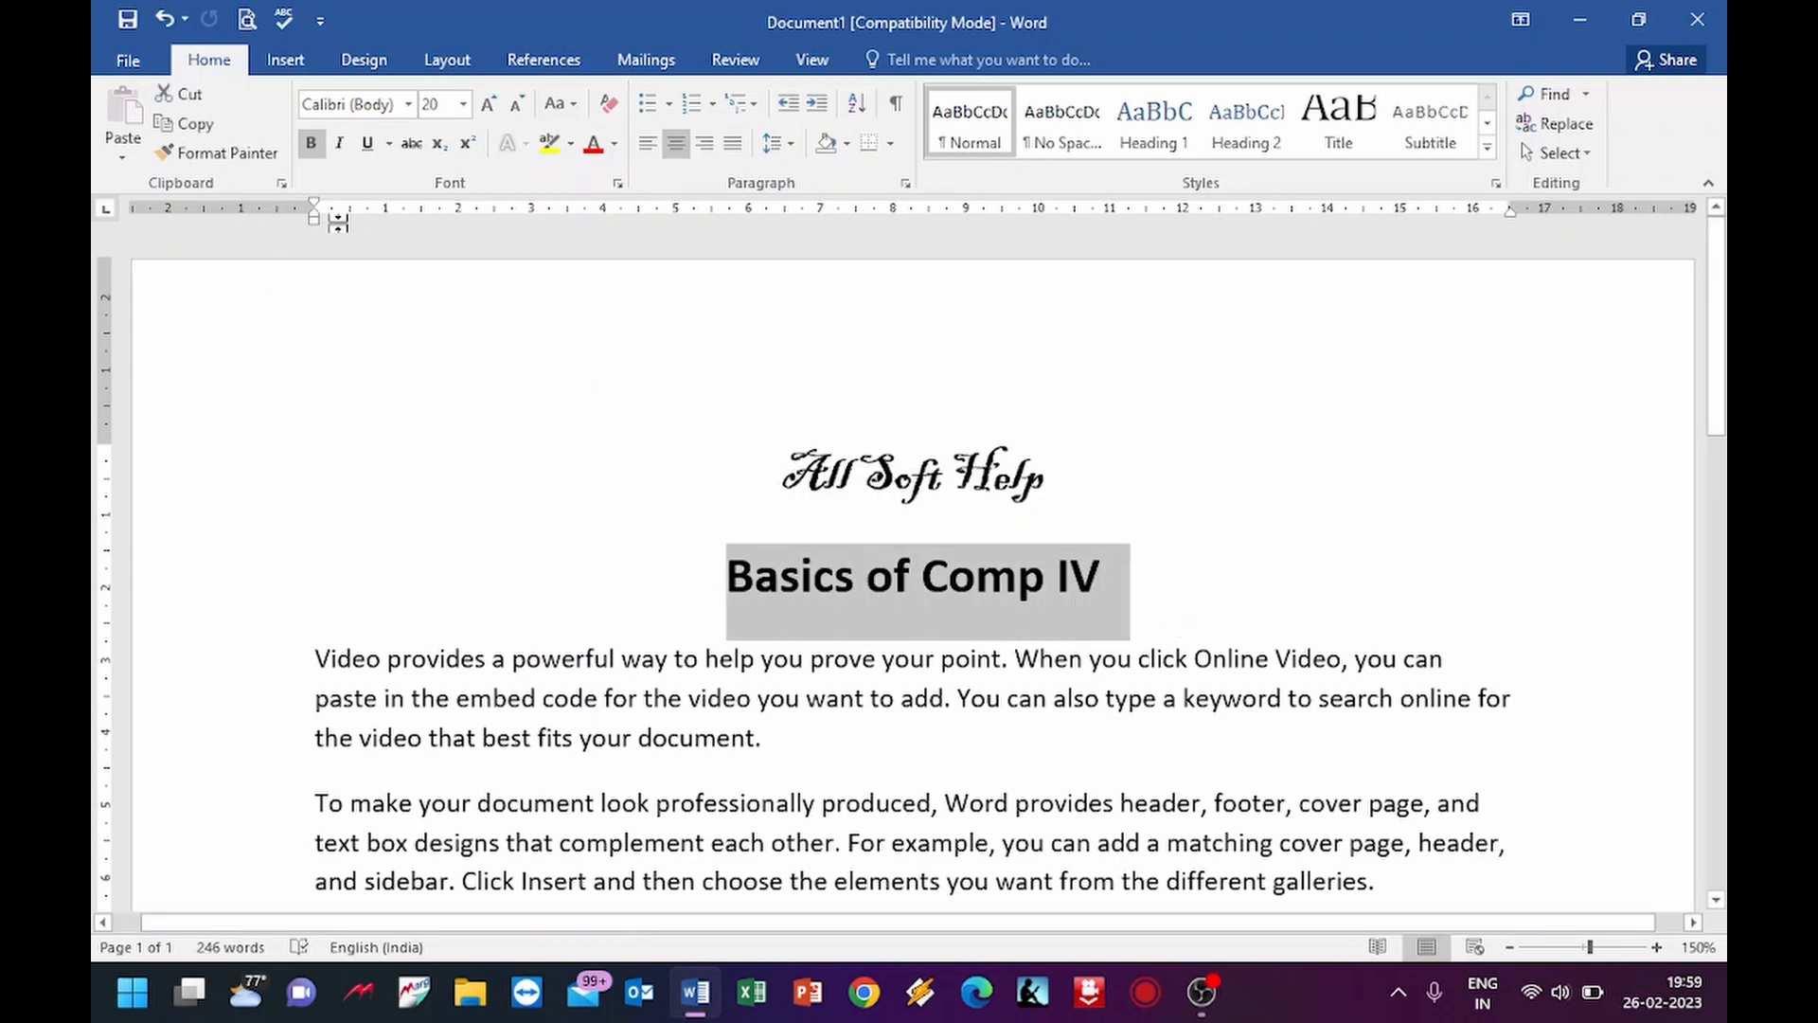
click(313, 144)
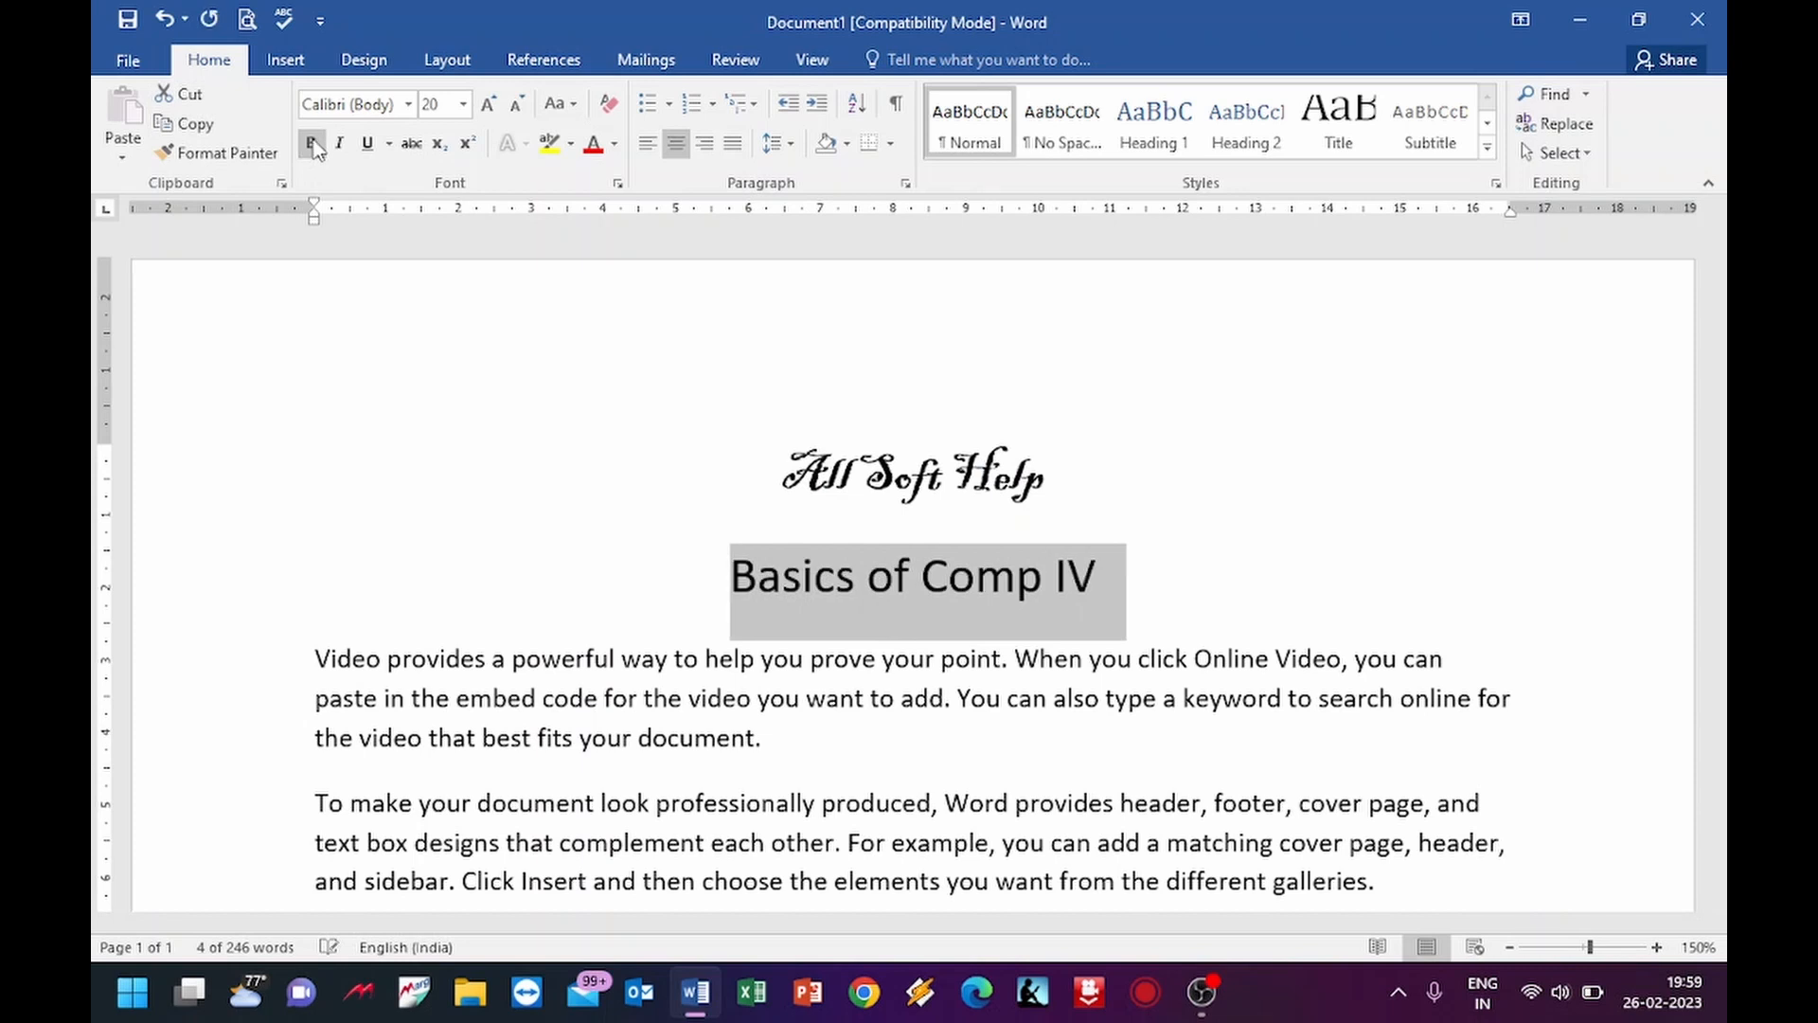
click(313, 144)
click(313, 144)
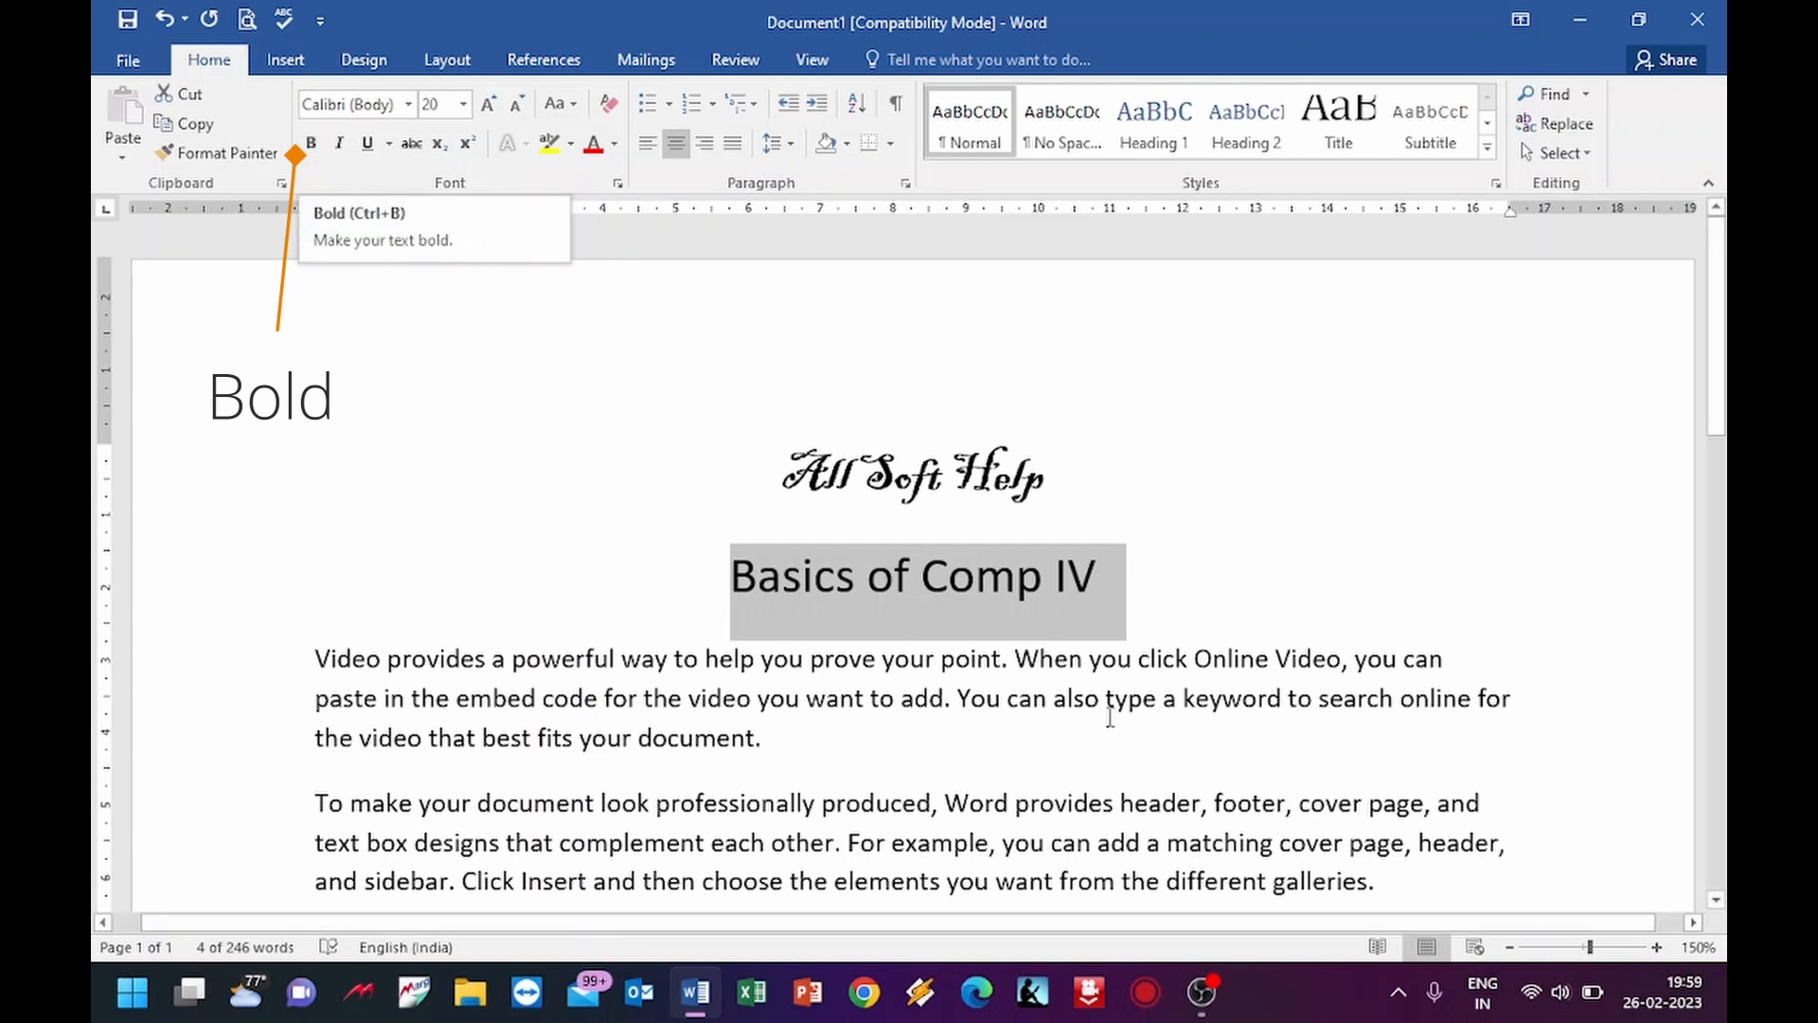
- Apply italic and a single underline to the "Basics of Comp IV" heading
click(340, 144)
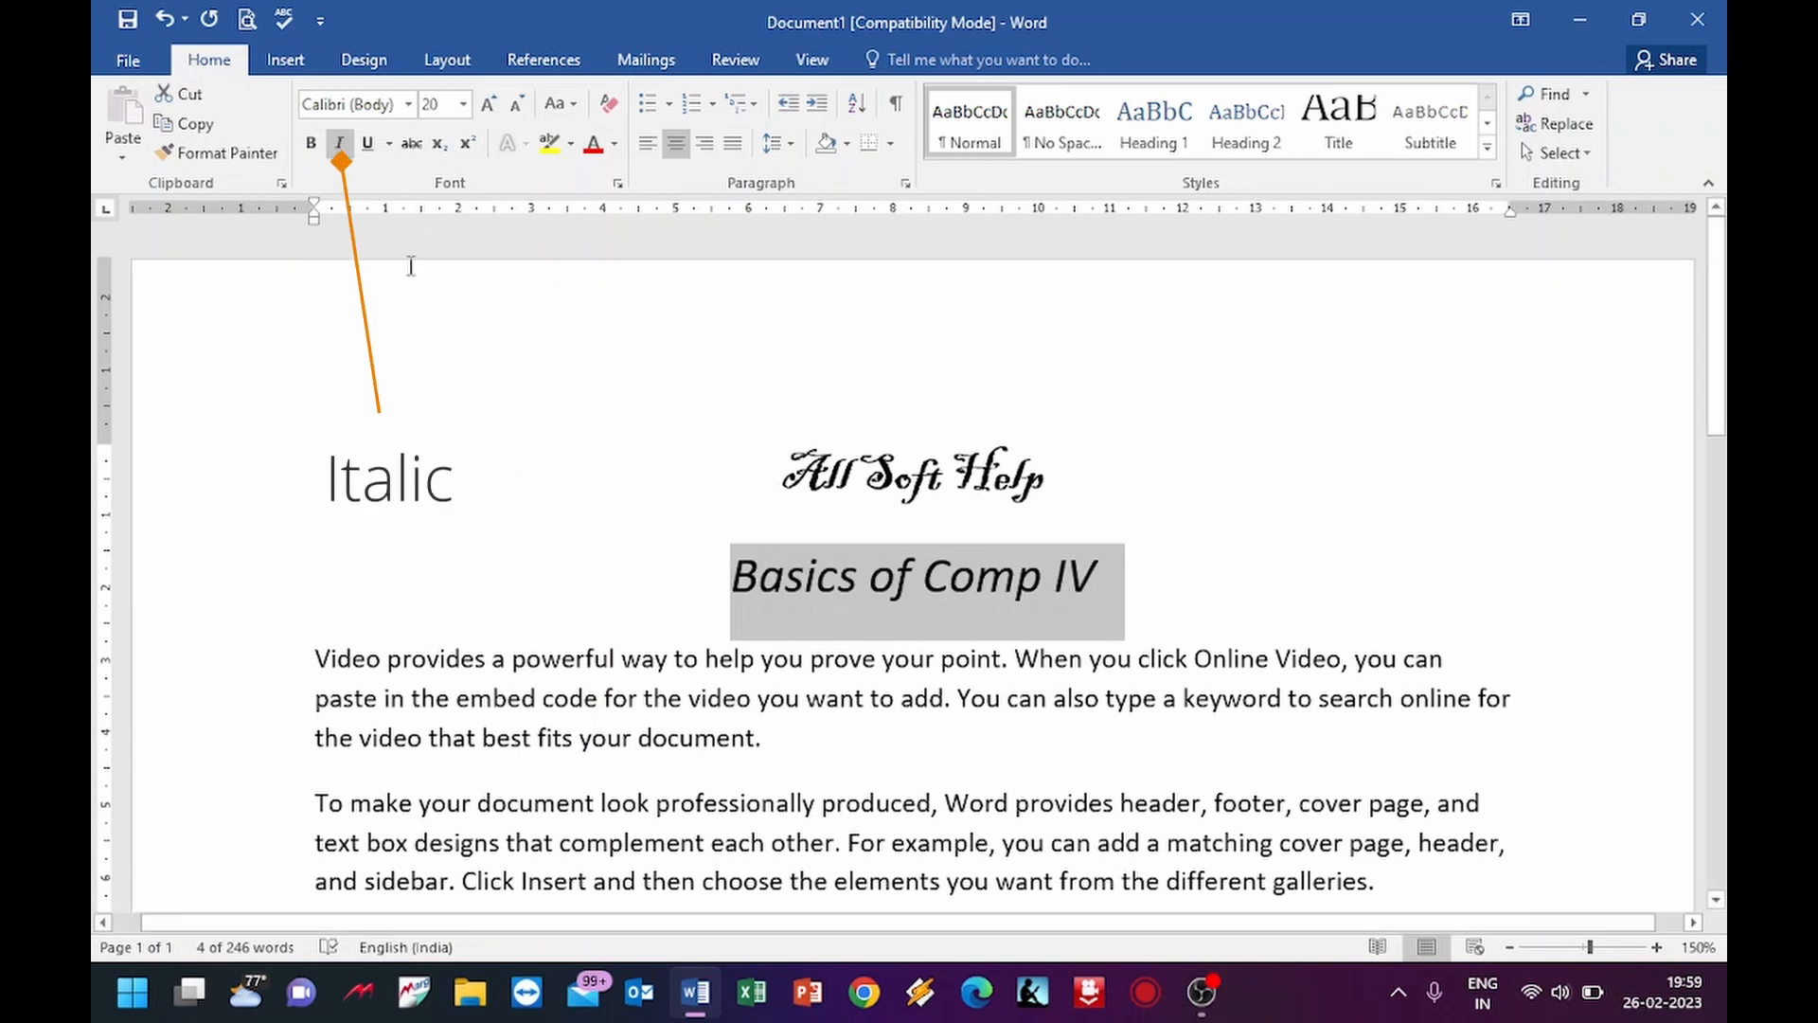
click(367, 147)
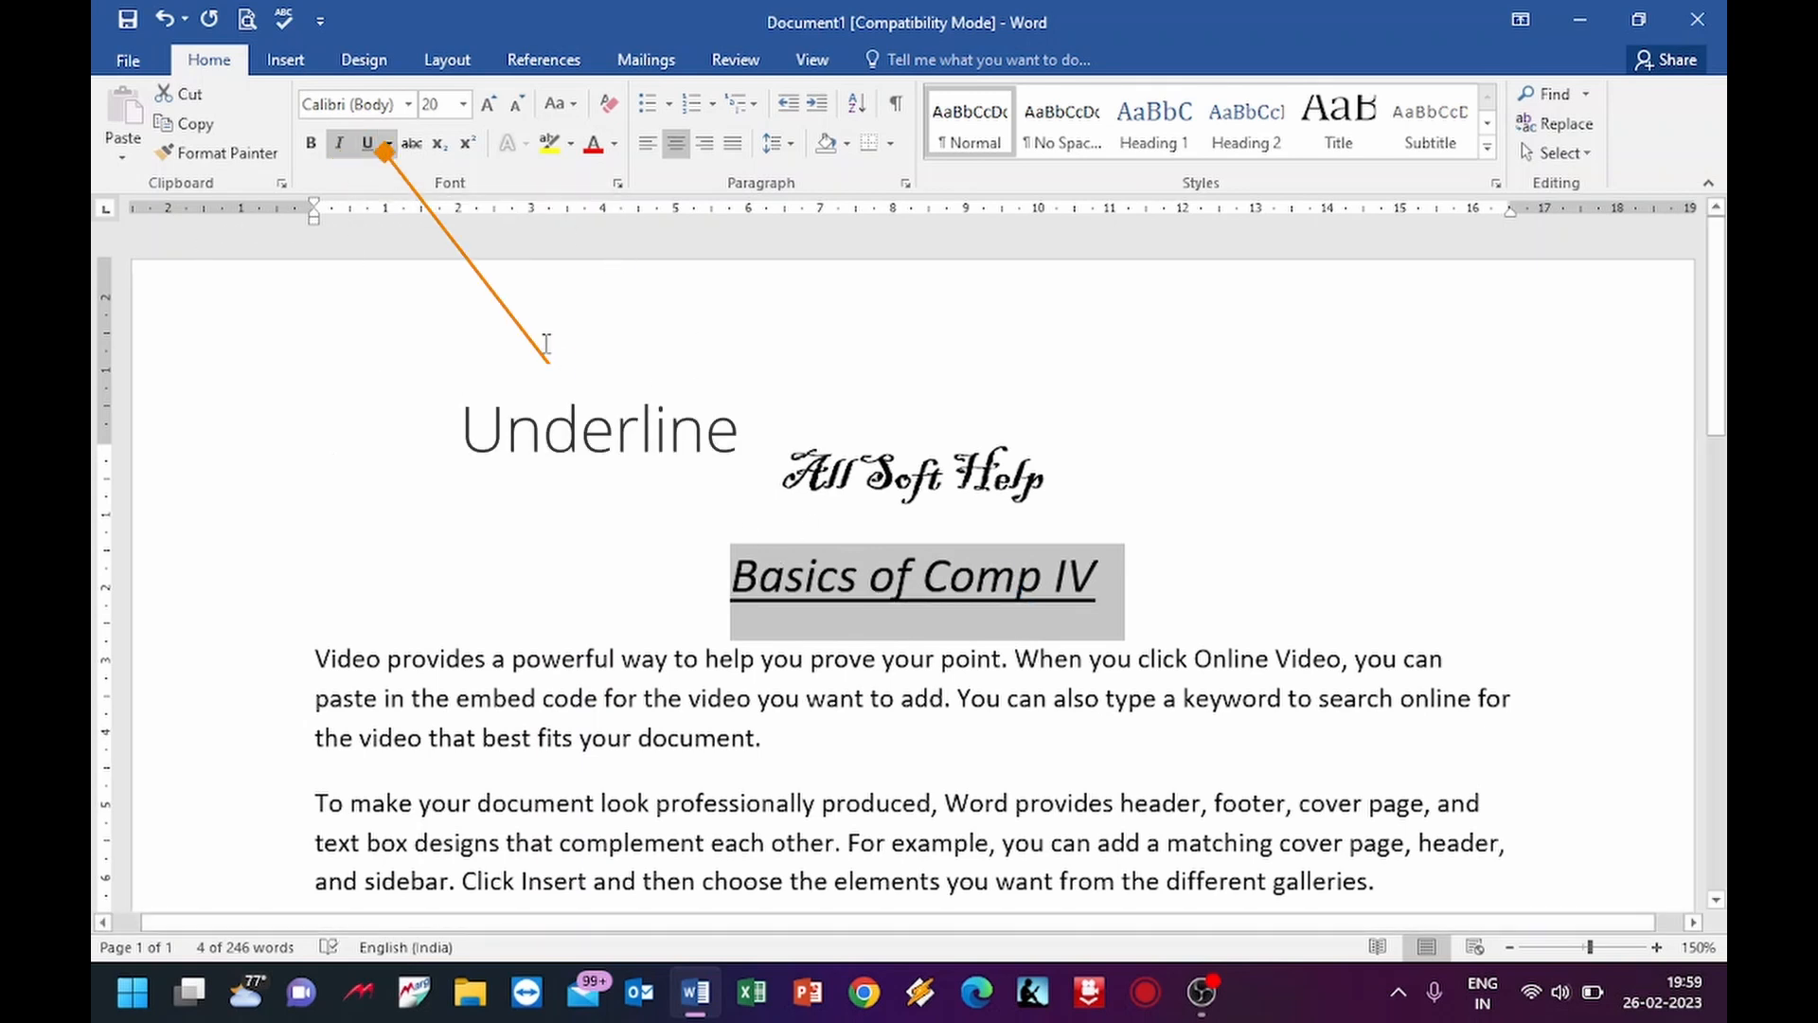
click(1090, 456)
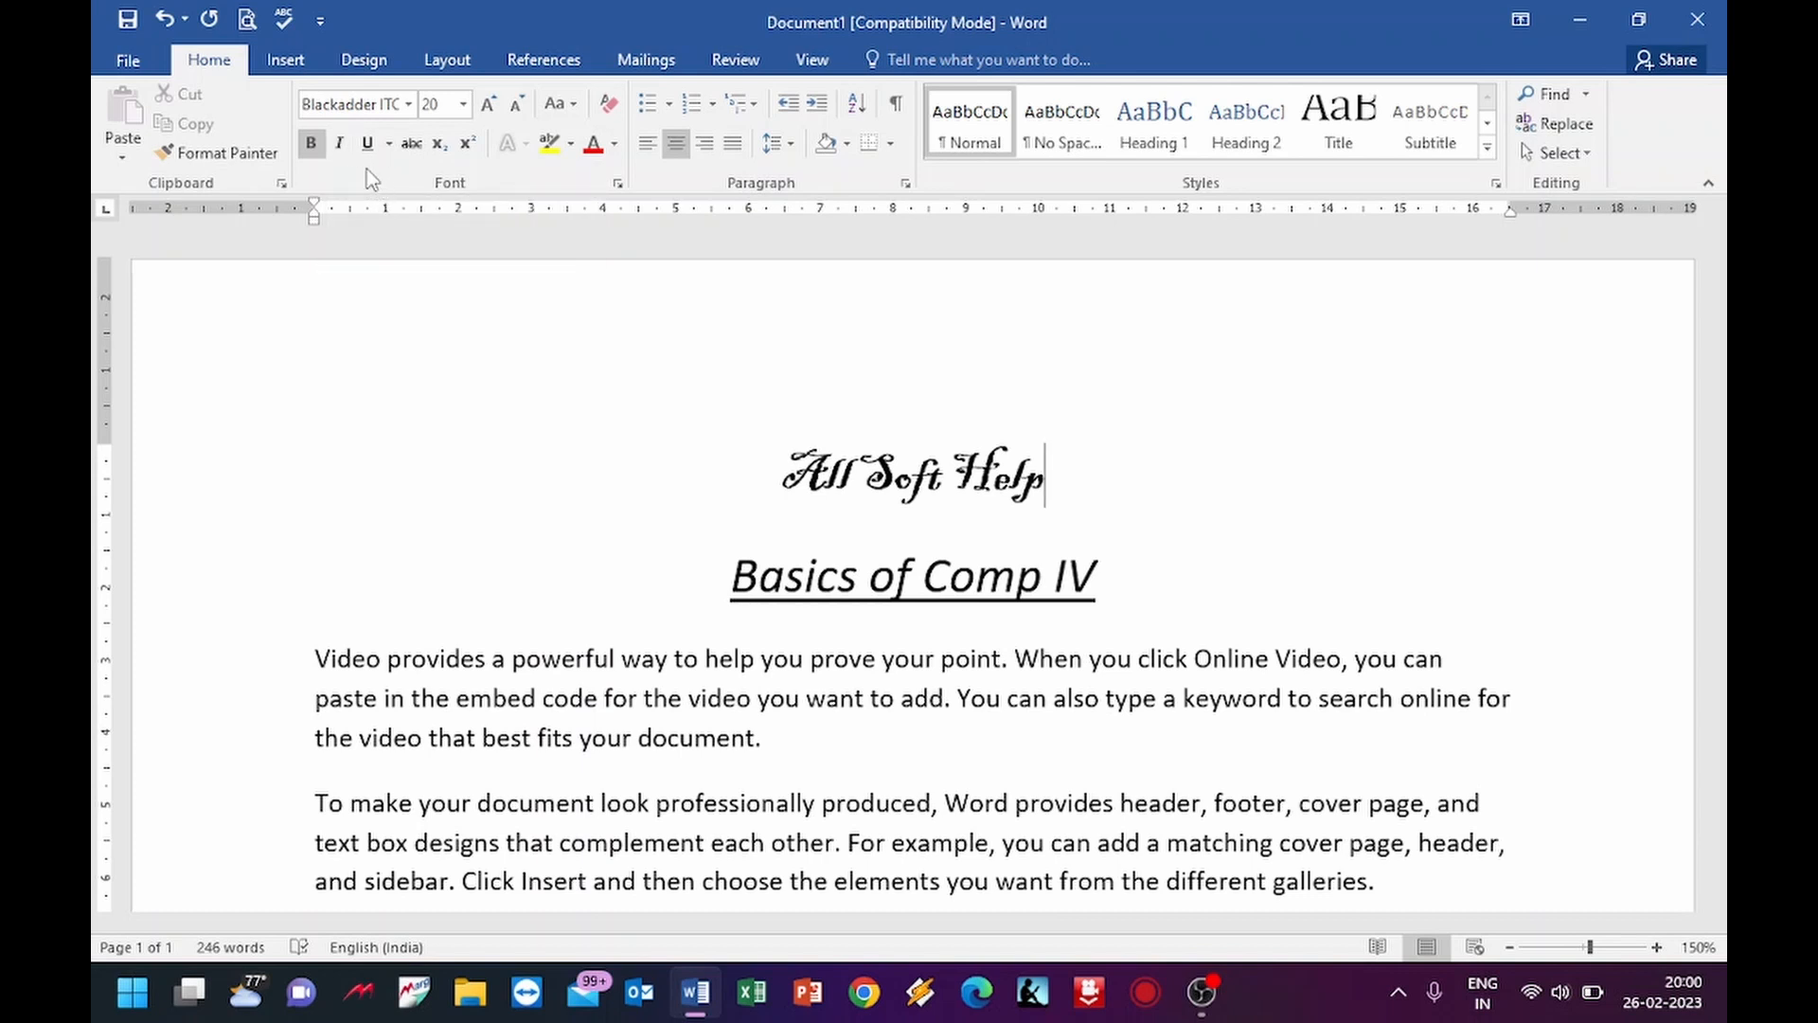
- Replace the plain underline of the "Basics of Comp IV" heading with a wavy underline
click(388, 146)
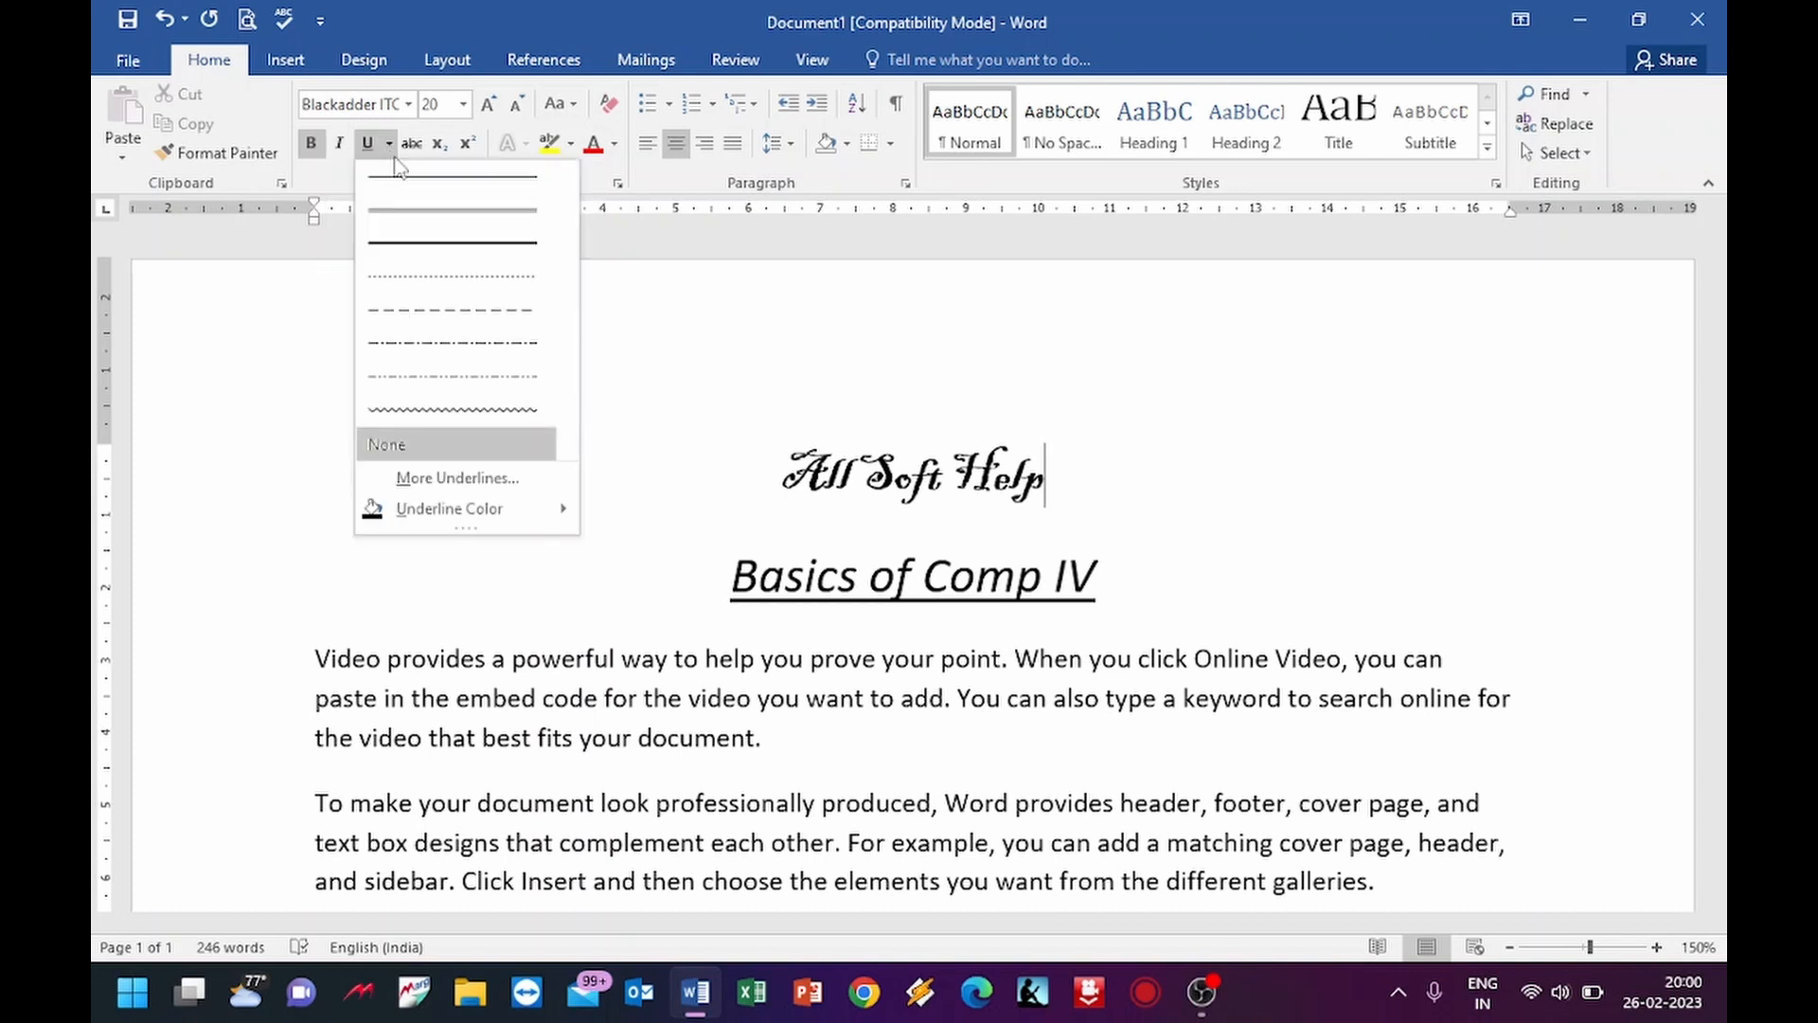
click(845, 390)
scroll(1231, 604, down, 1)
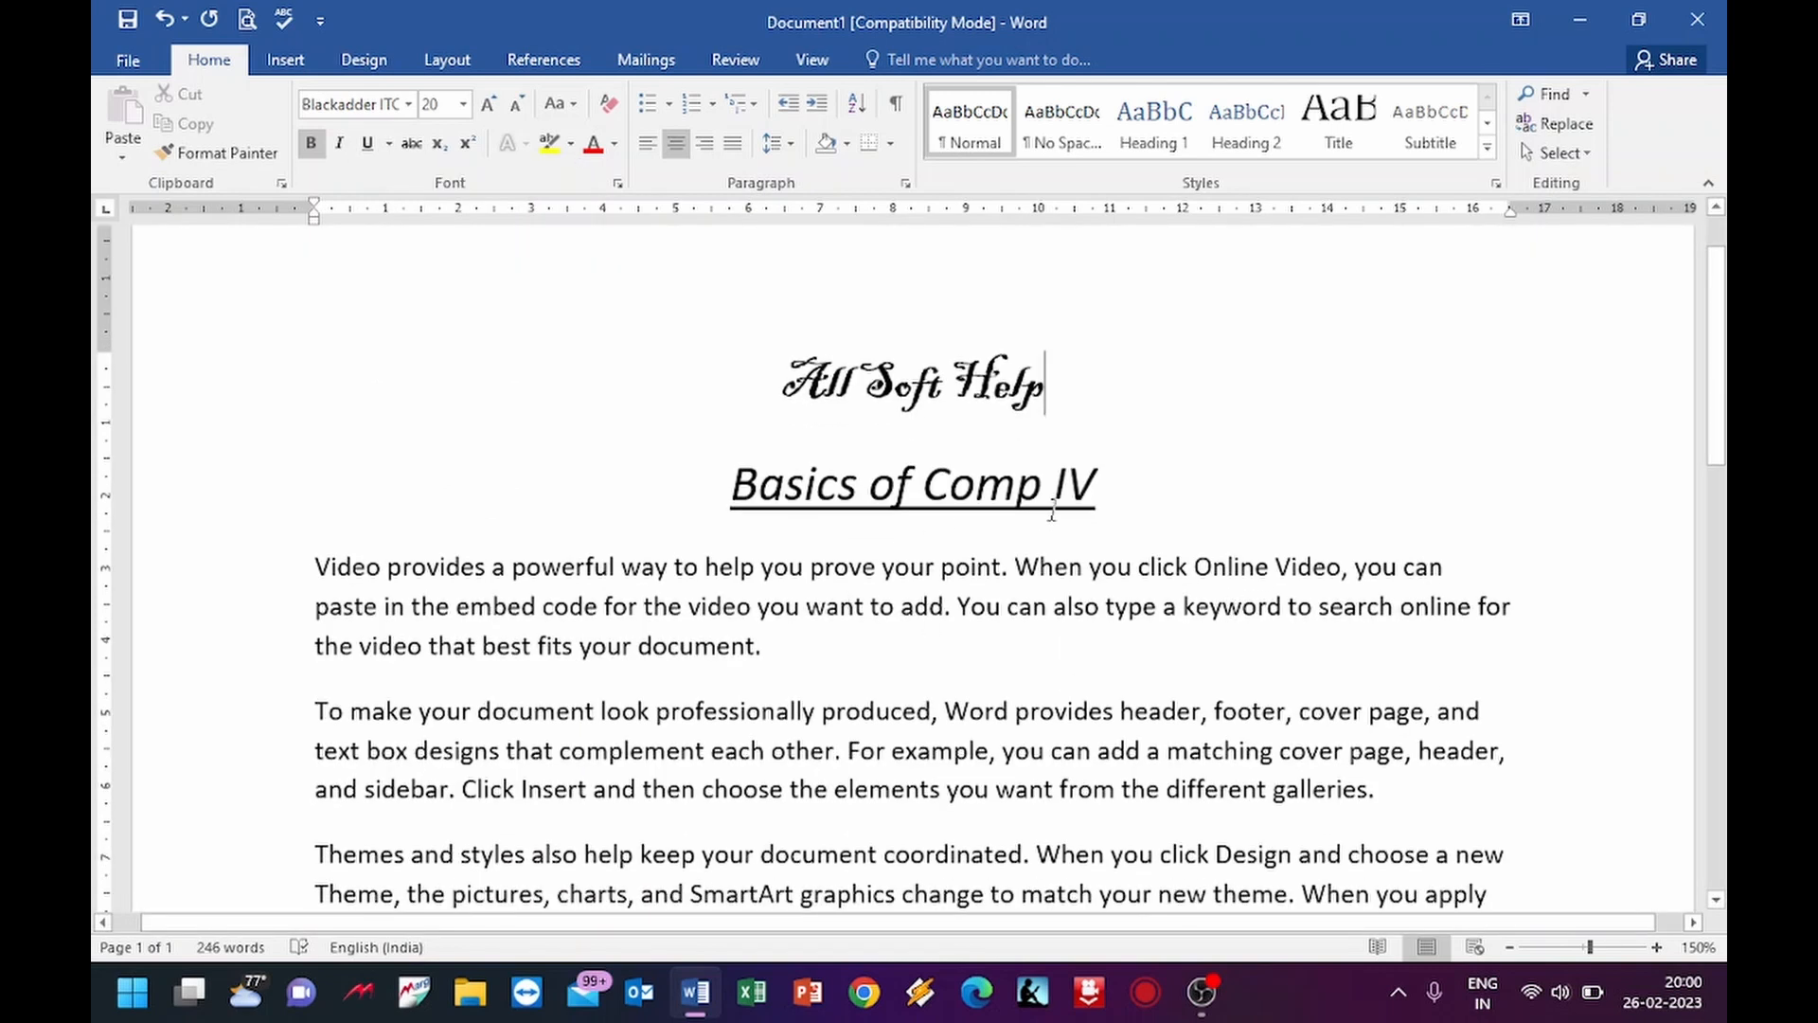
drag(1103, 498, 705, 488)
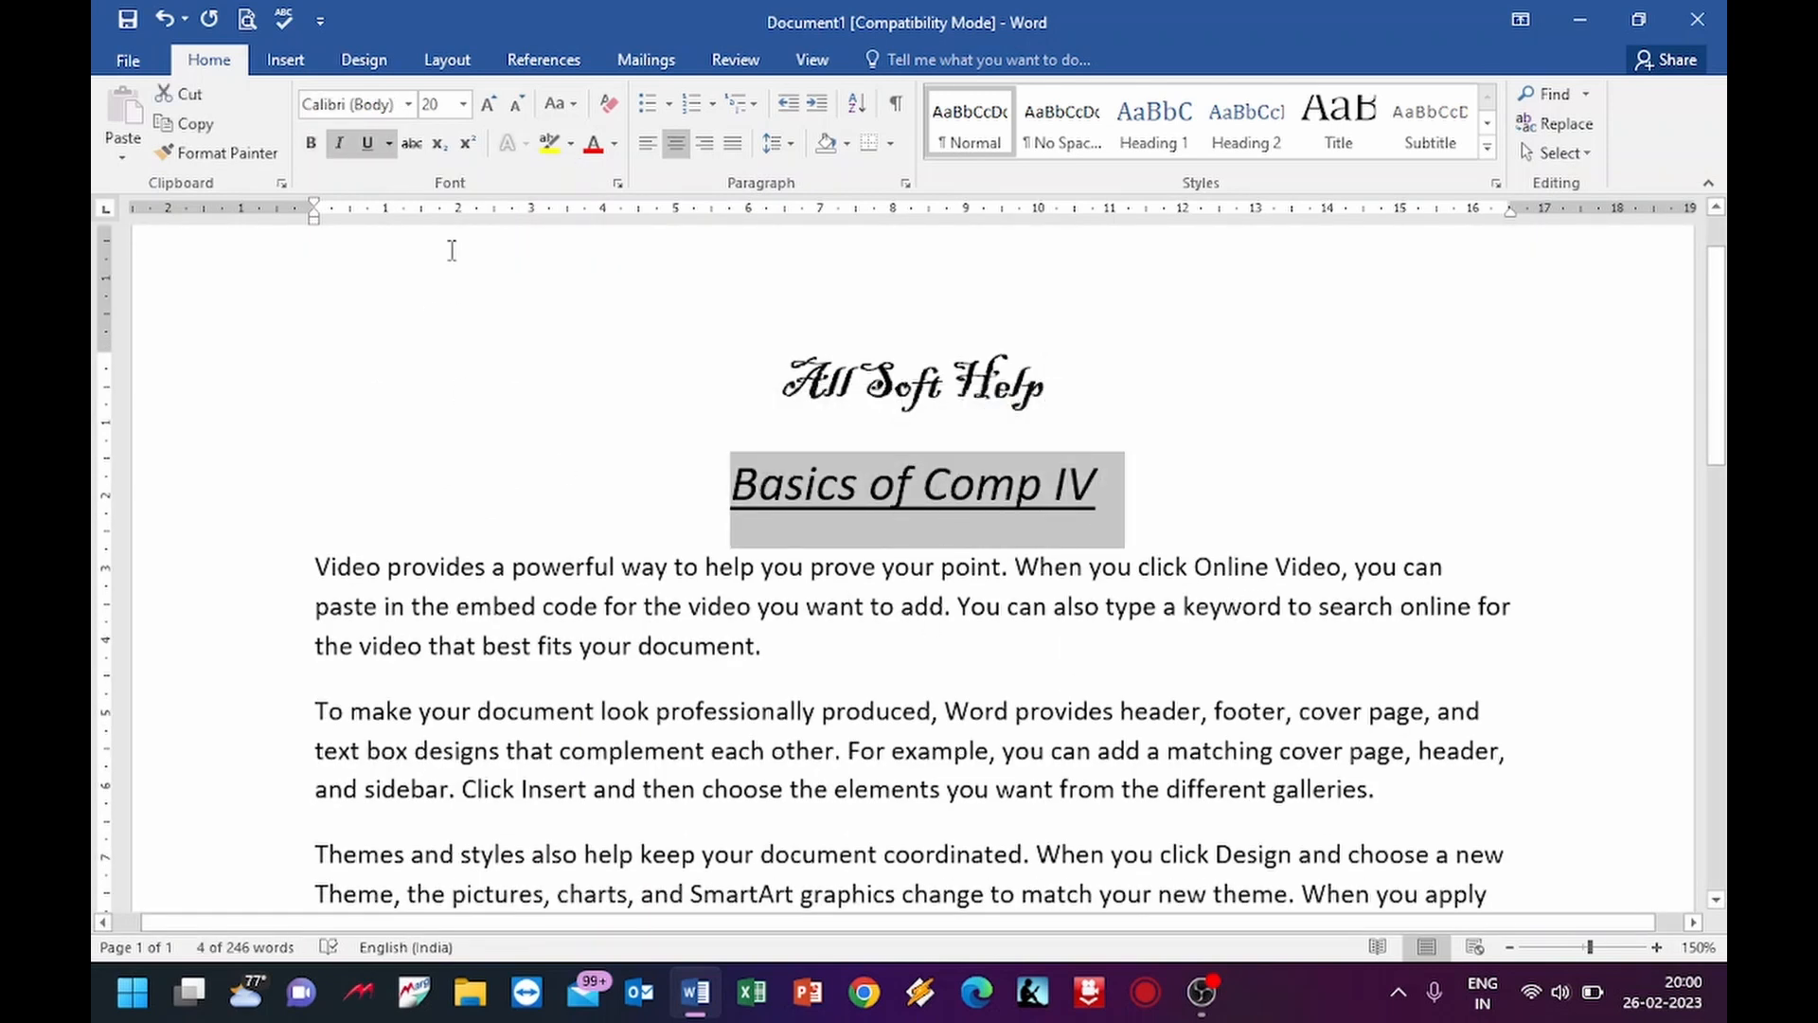
click(383, 145)
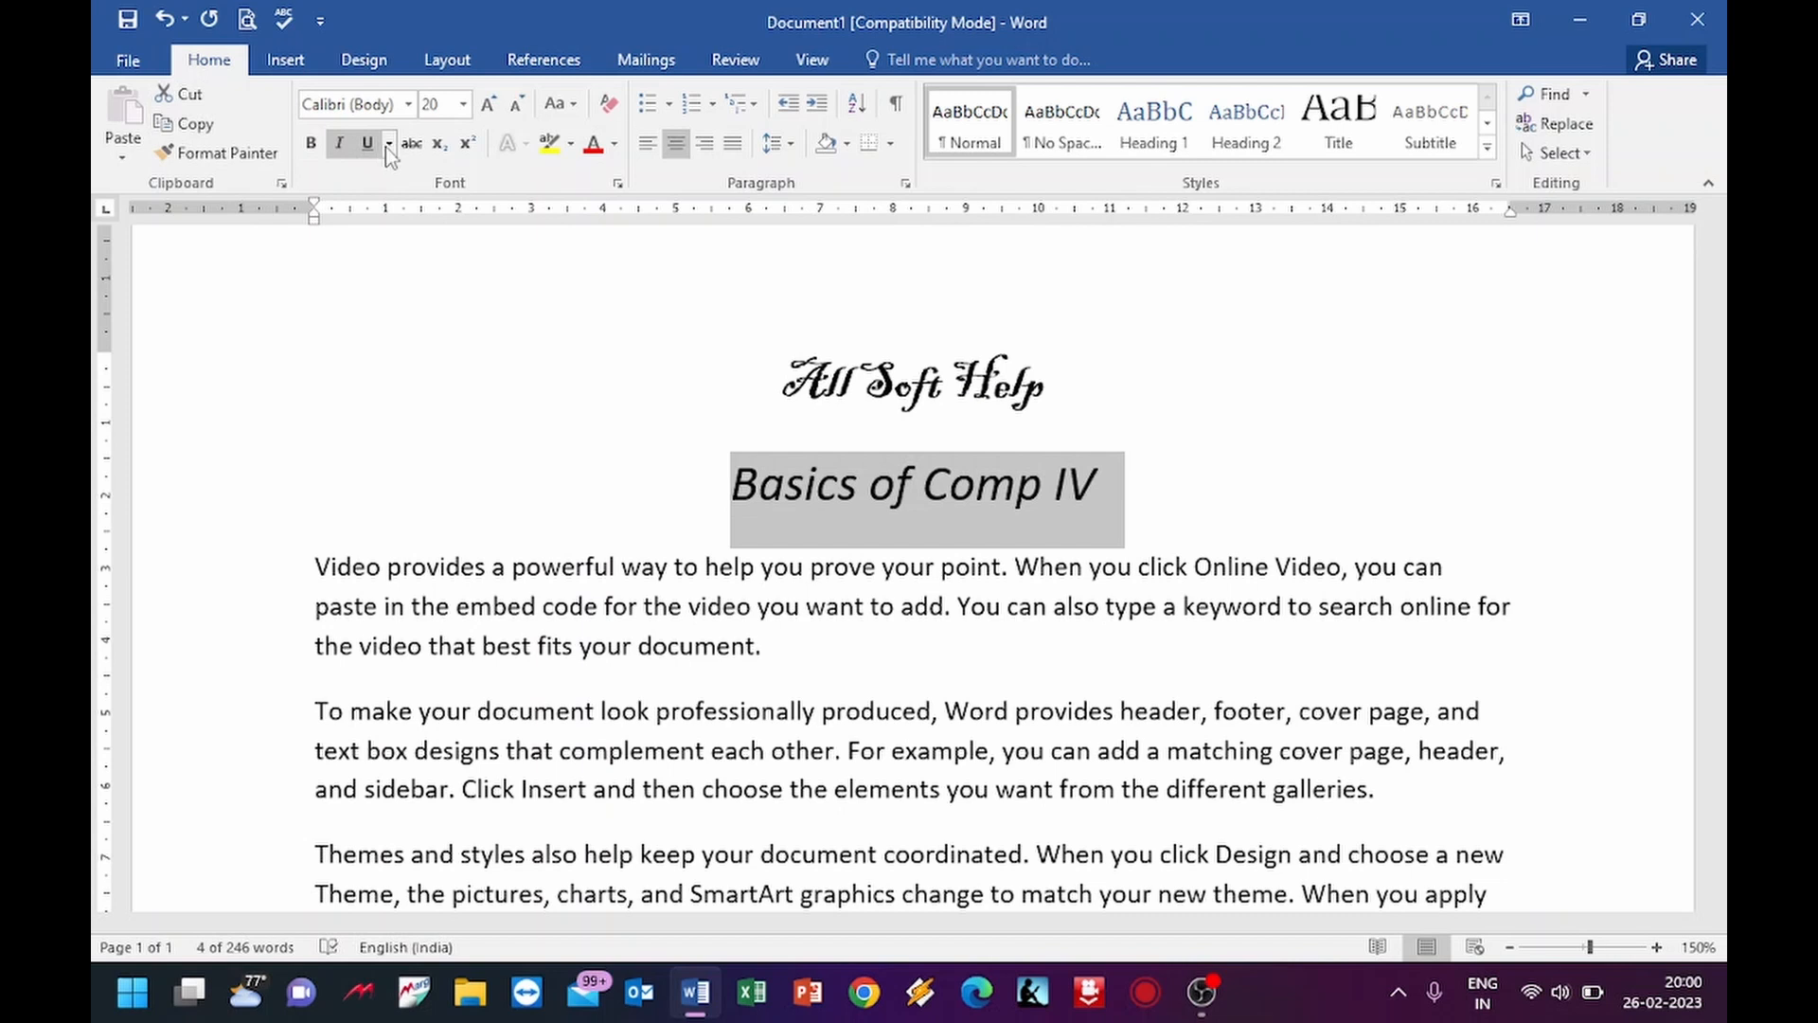
click(389, 144)
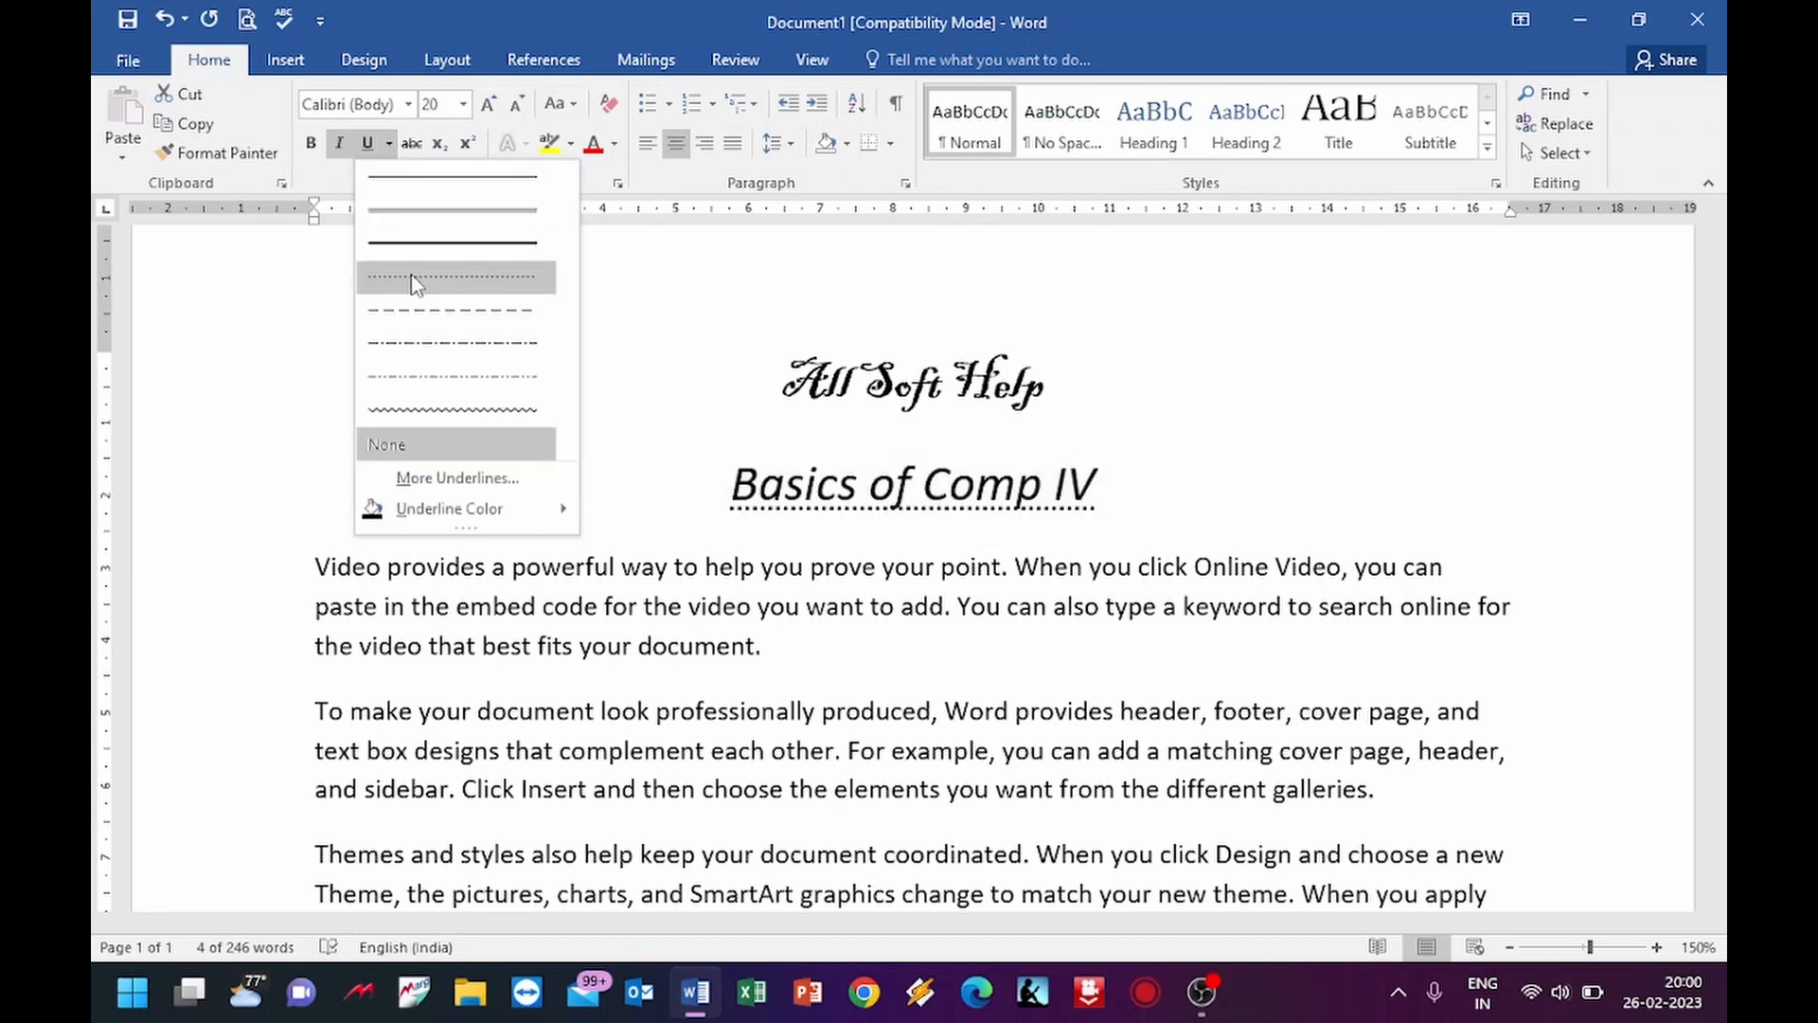
click(411, 413)
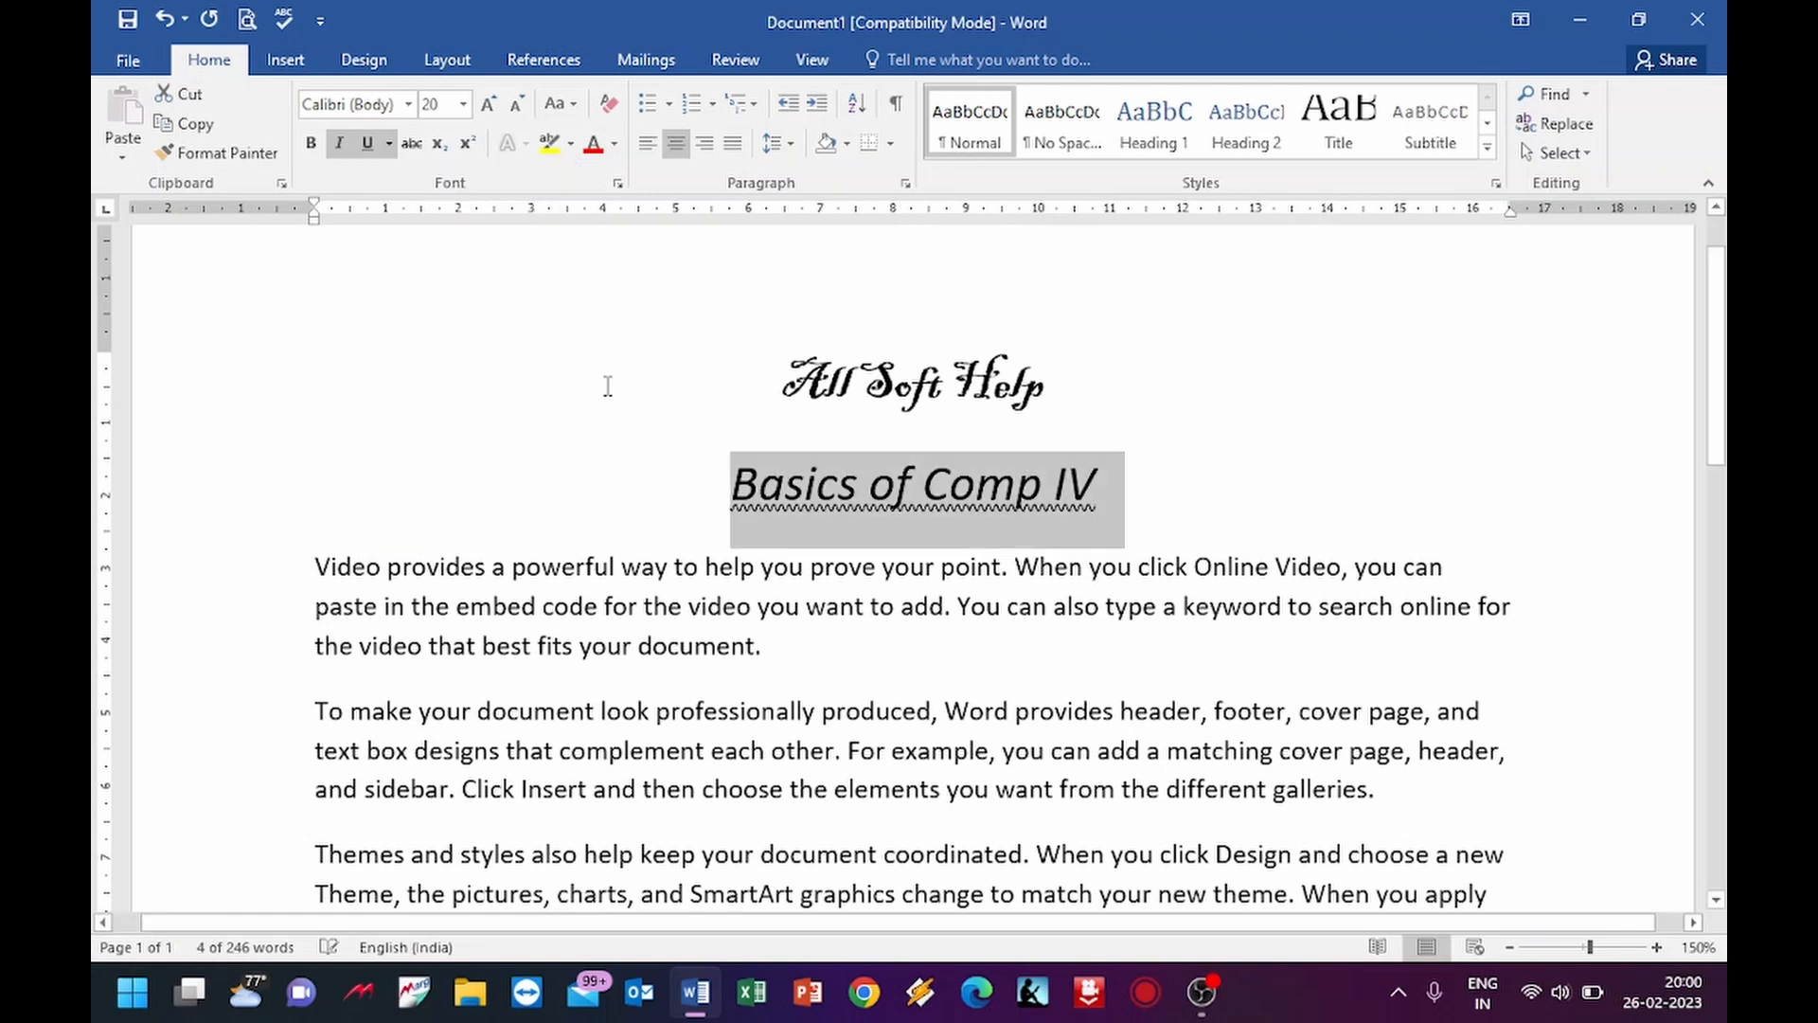
click(1258, 481)
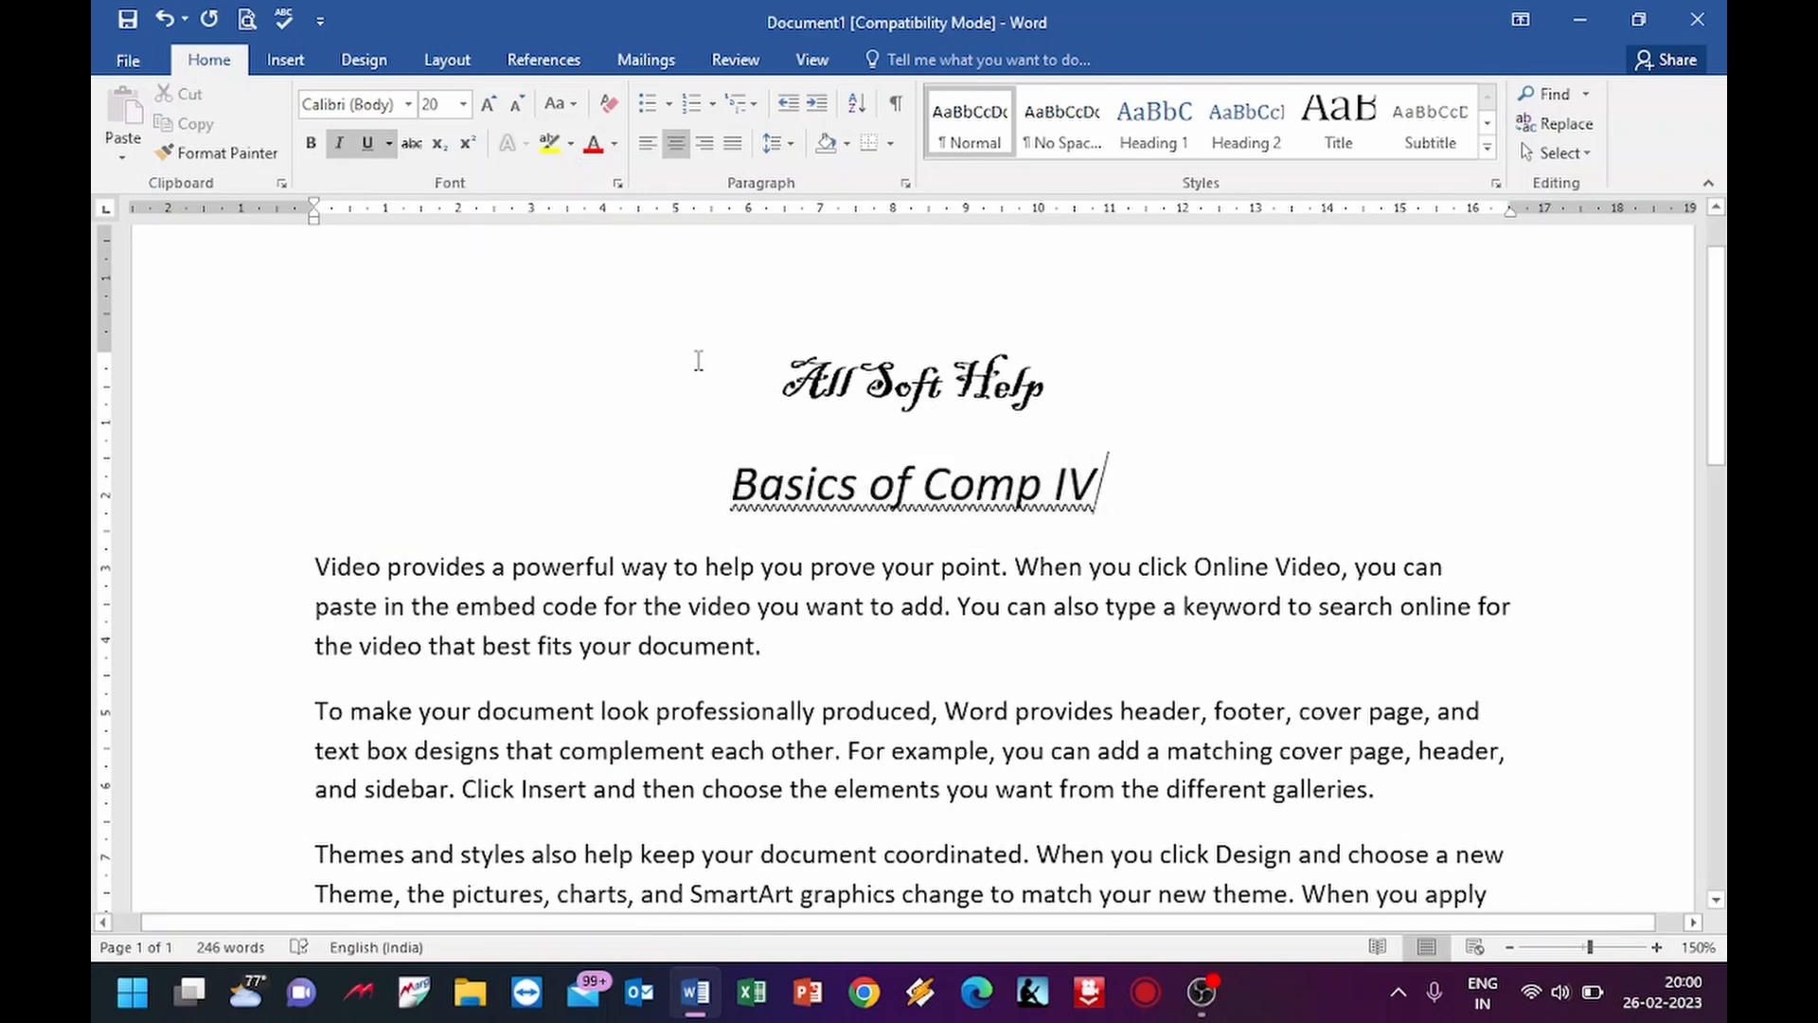
- Apply strikethrough to the words "Video provides" at the start of the first body paragraph
scroll(987, 602, down, 2)
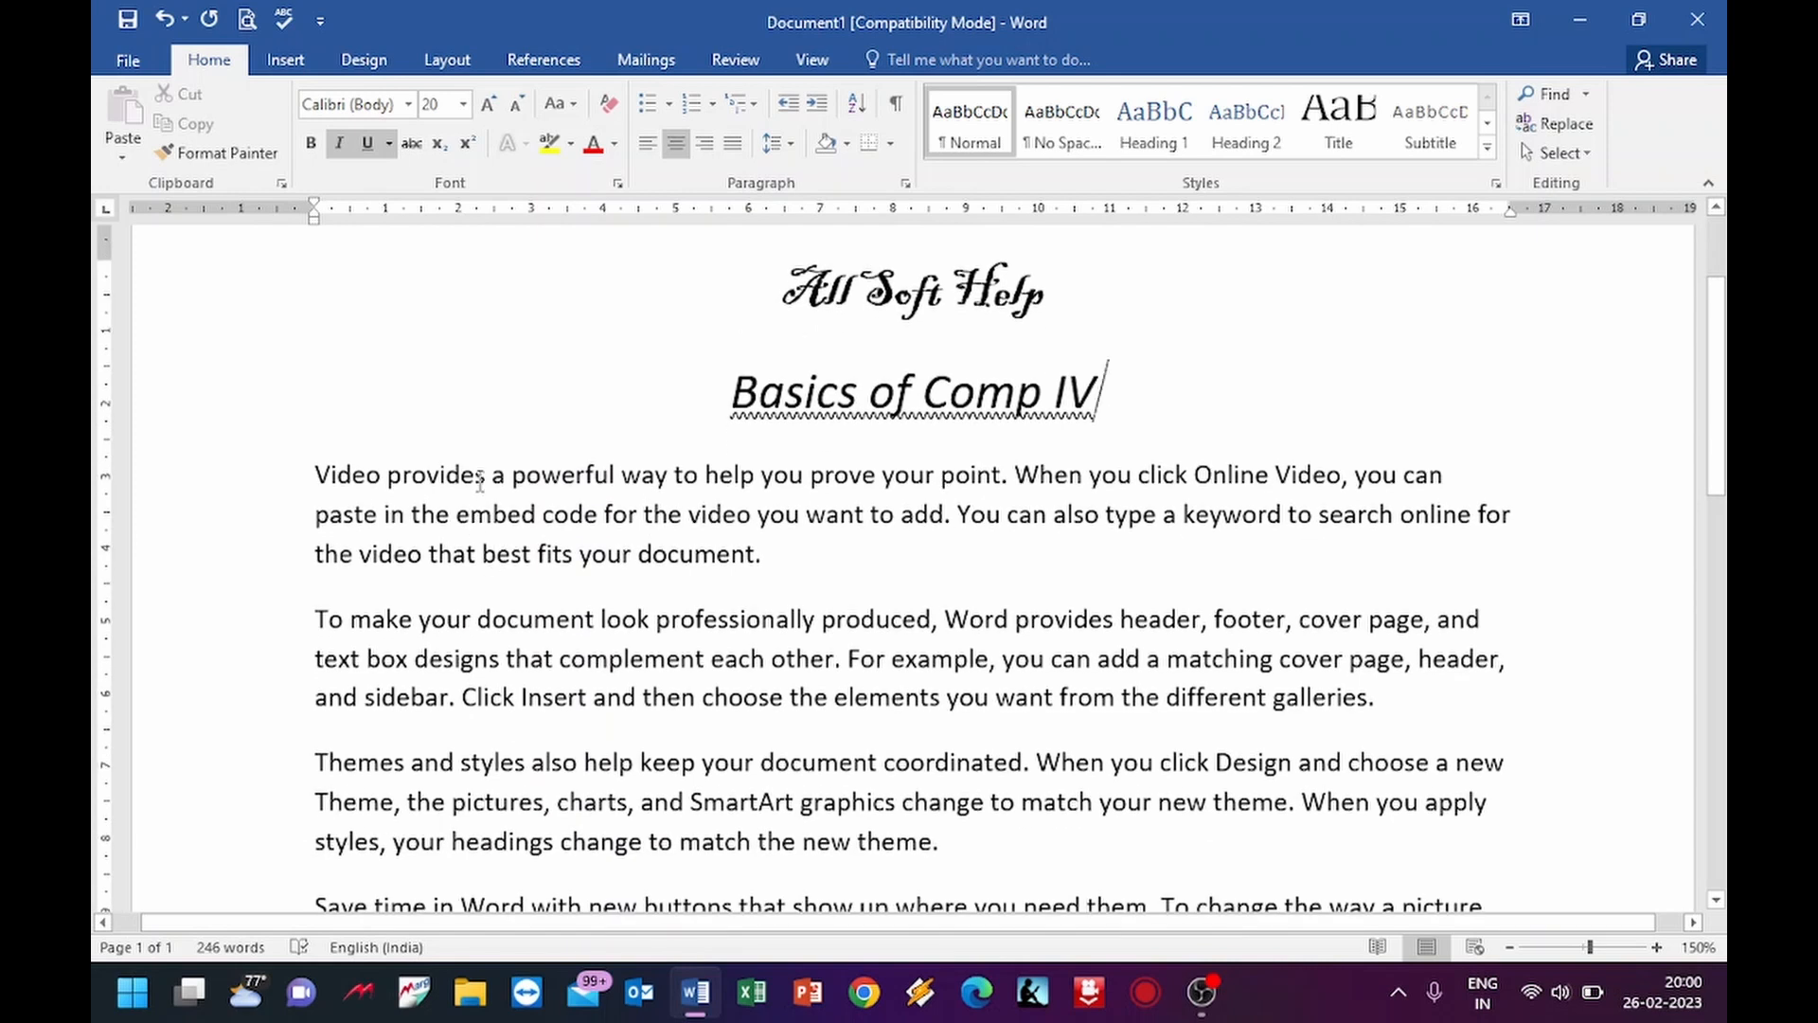
drag(488, 474, 358, 476)
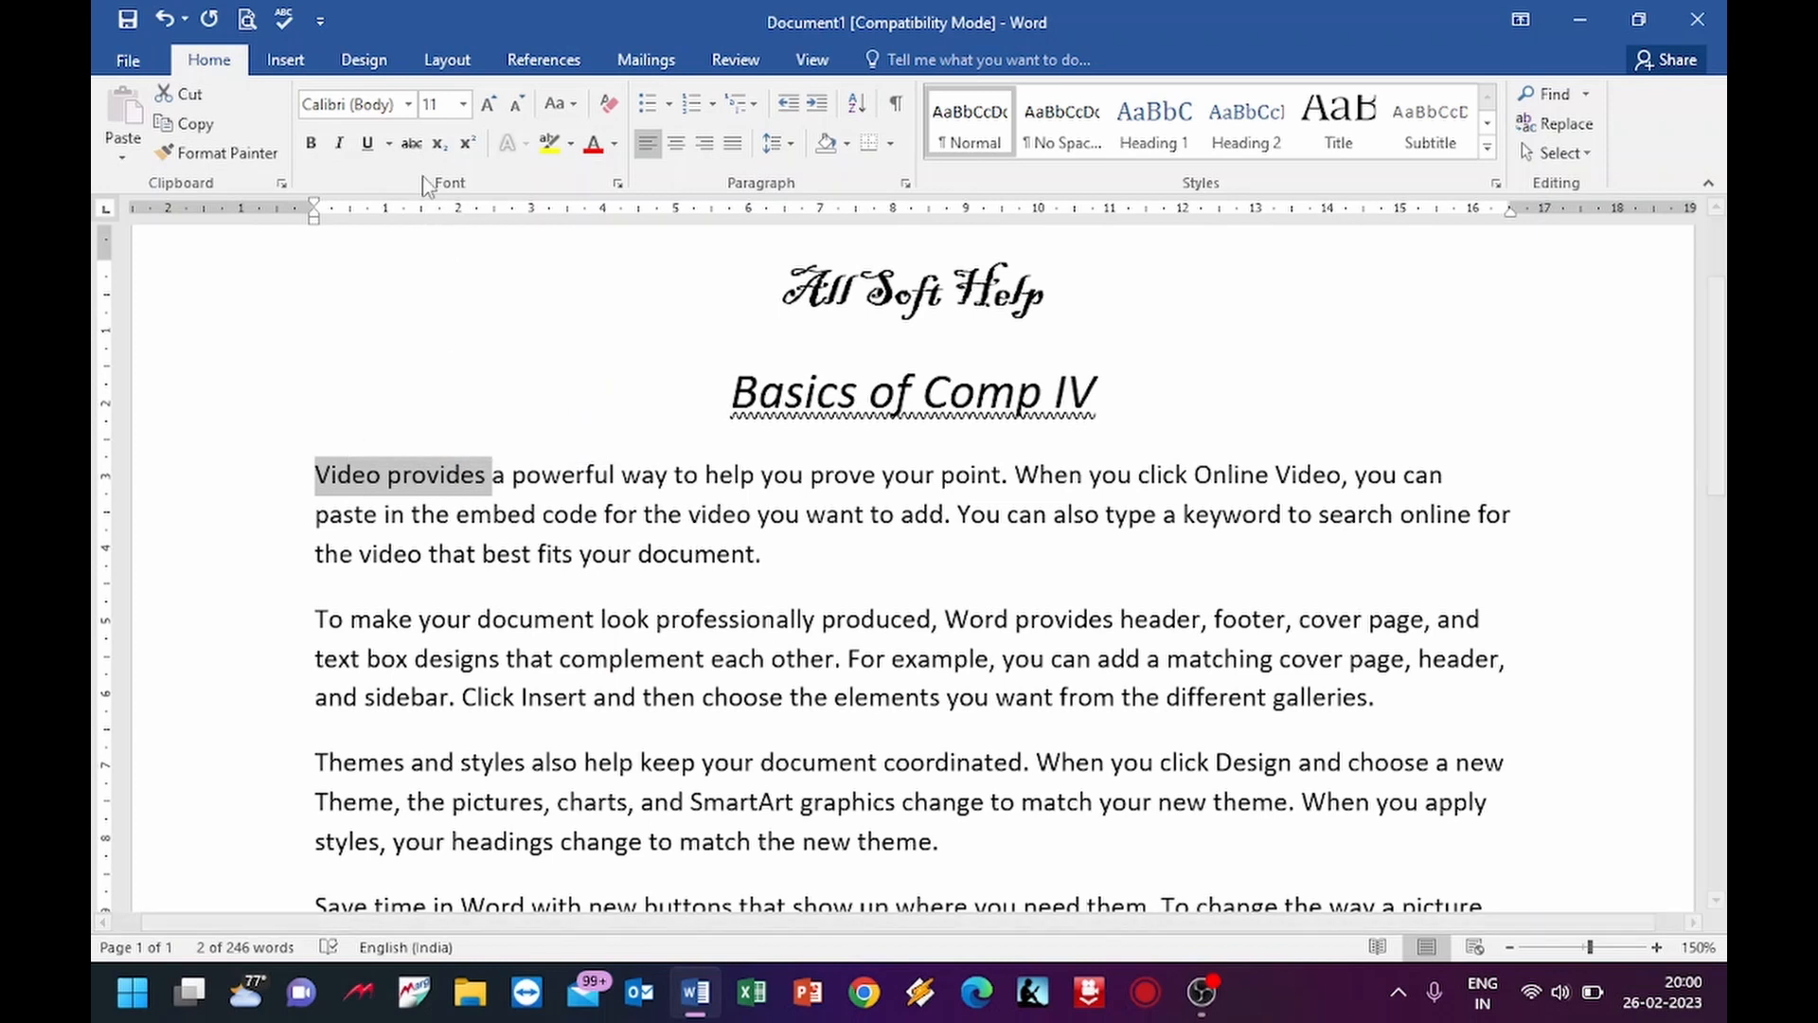
click(411, 145)
click(360, 476)
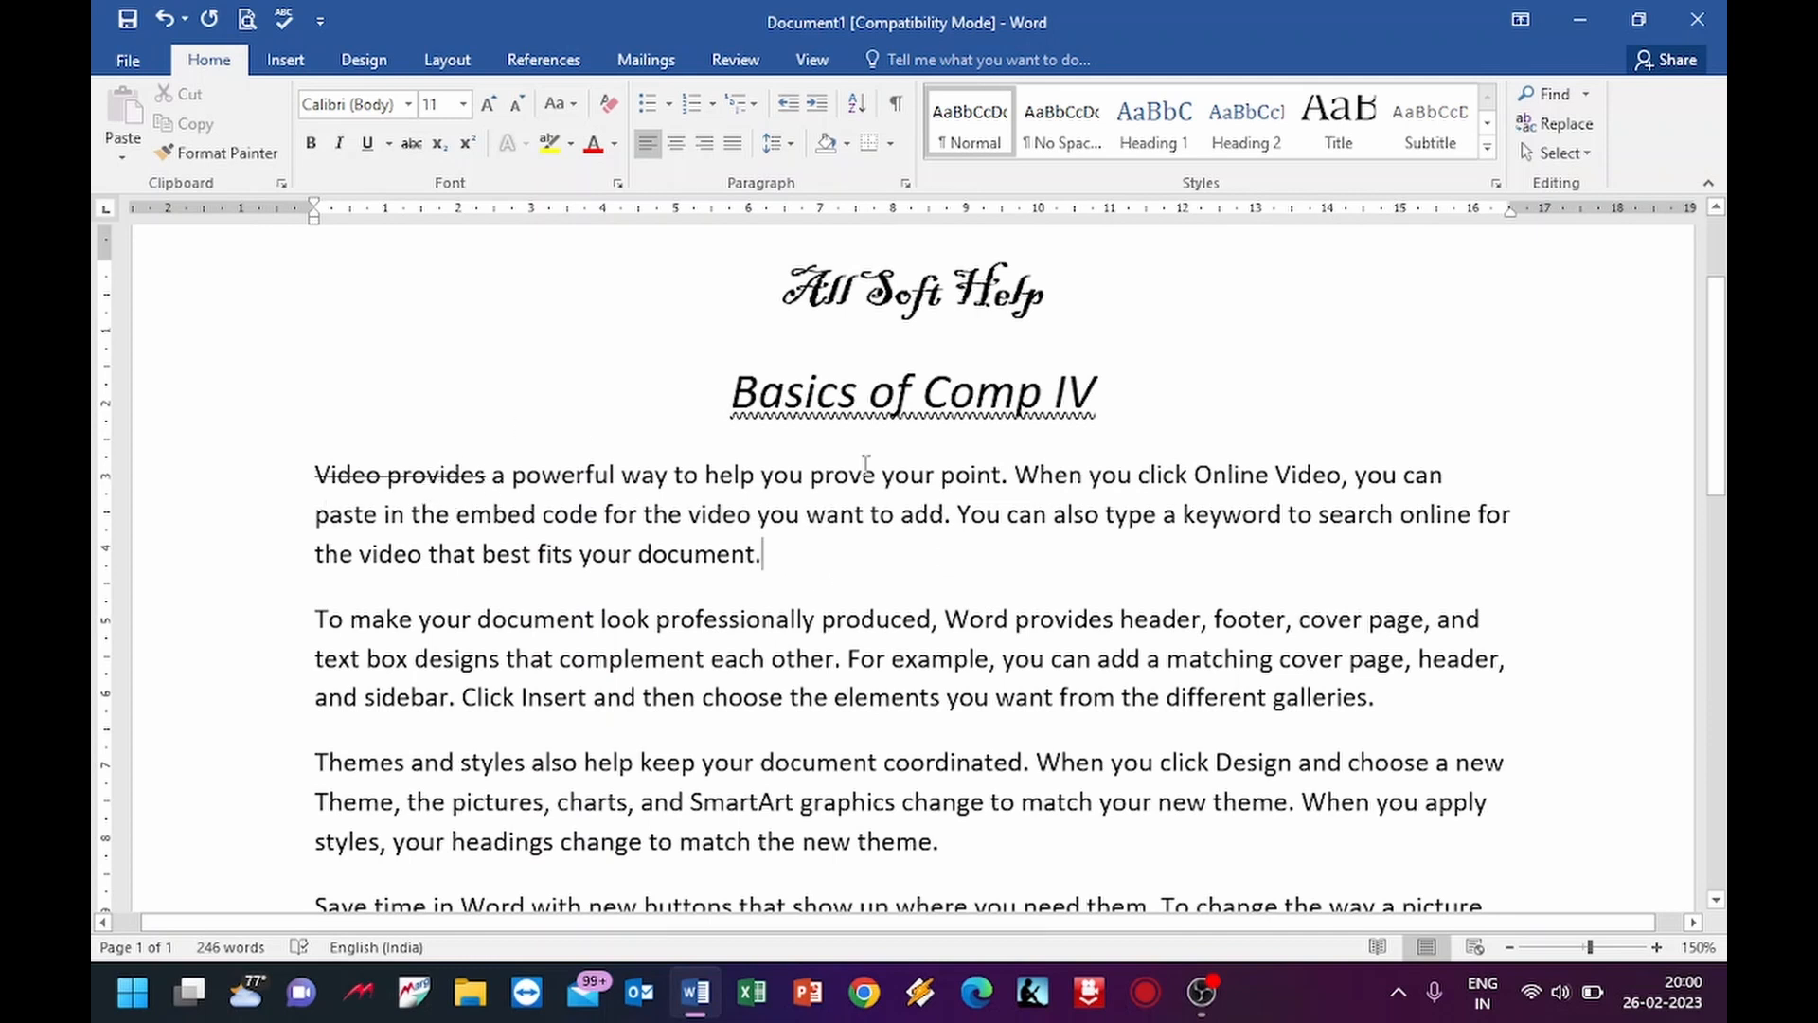
- Increase the font size of the word "powerful" in the first body paragraph to 12
scroll(879, 469, down, 3)
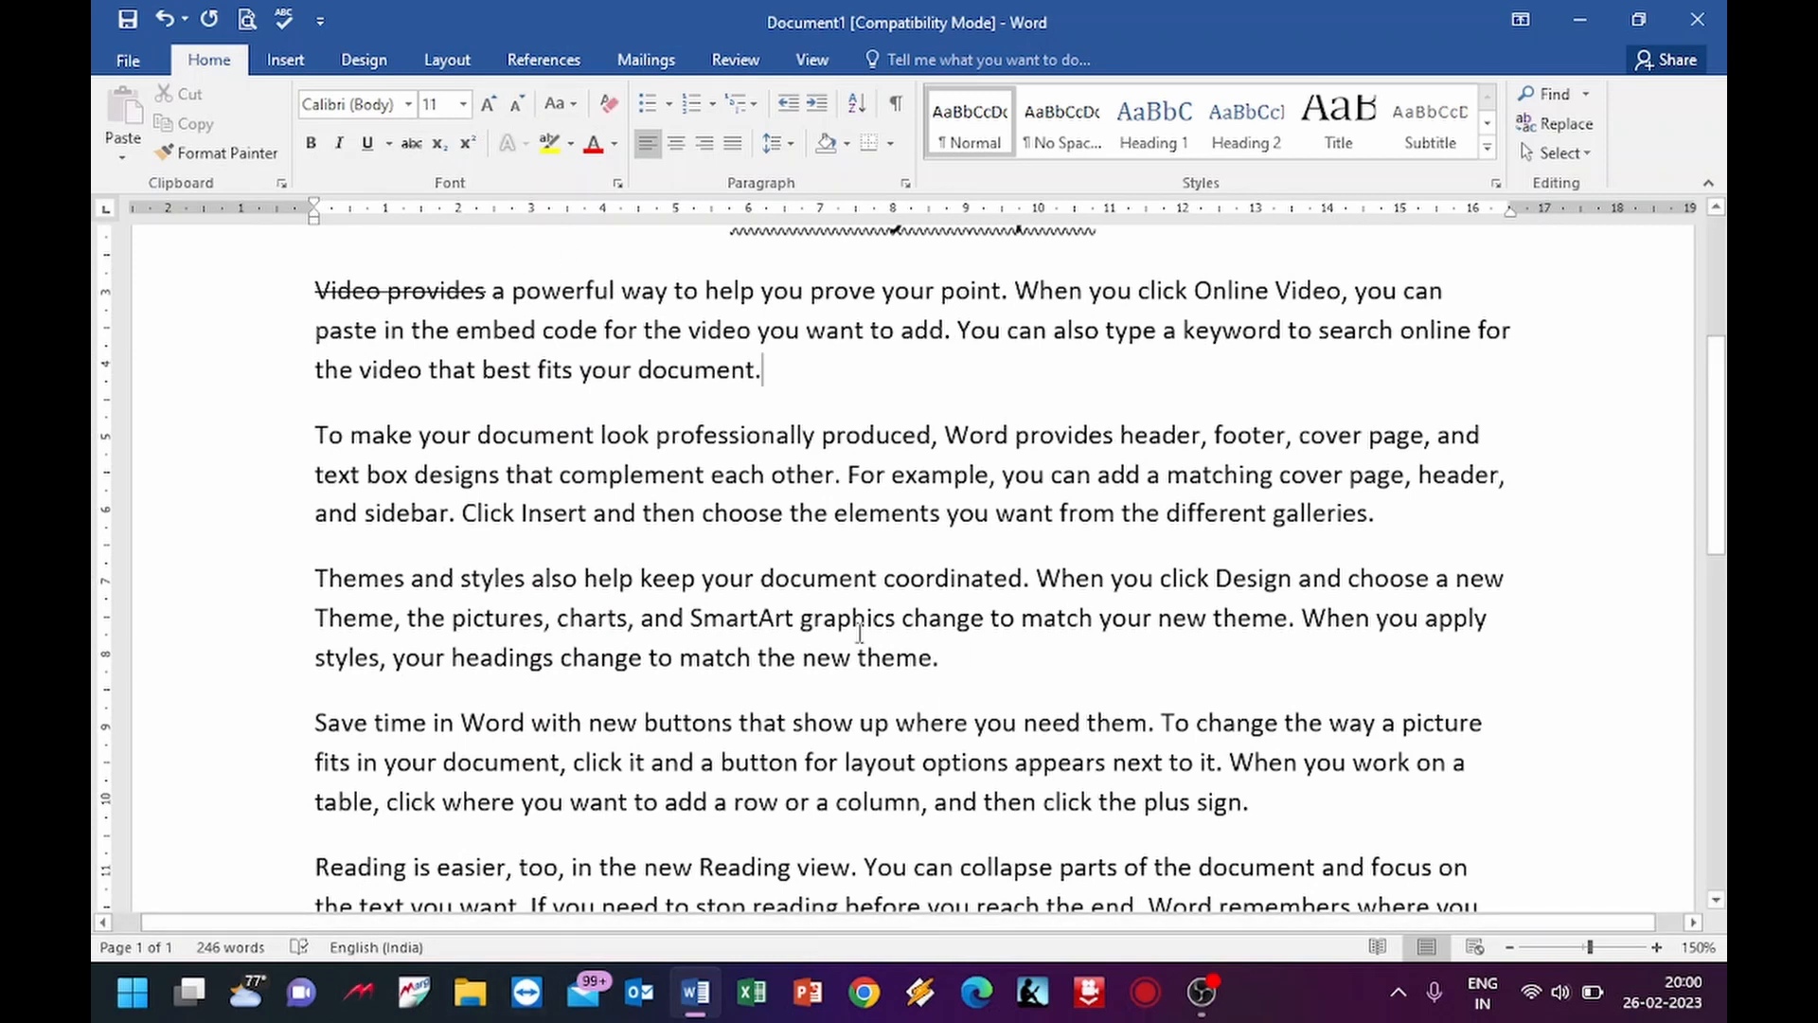
scroll(860, 633, up, 5)
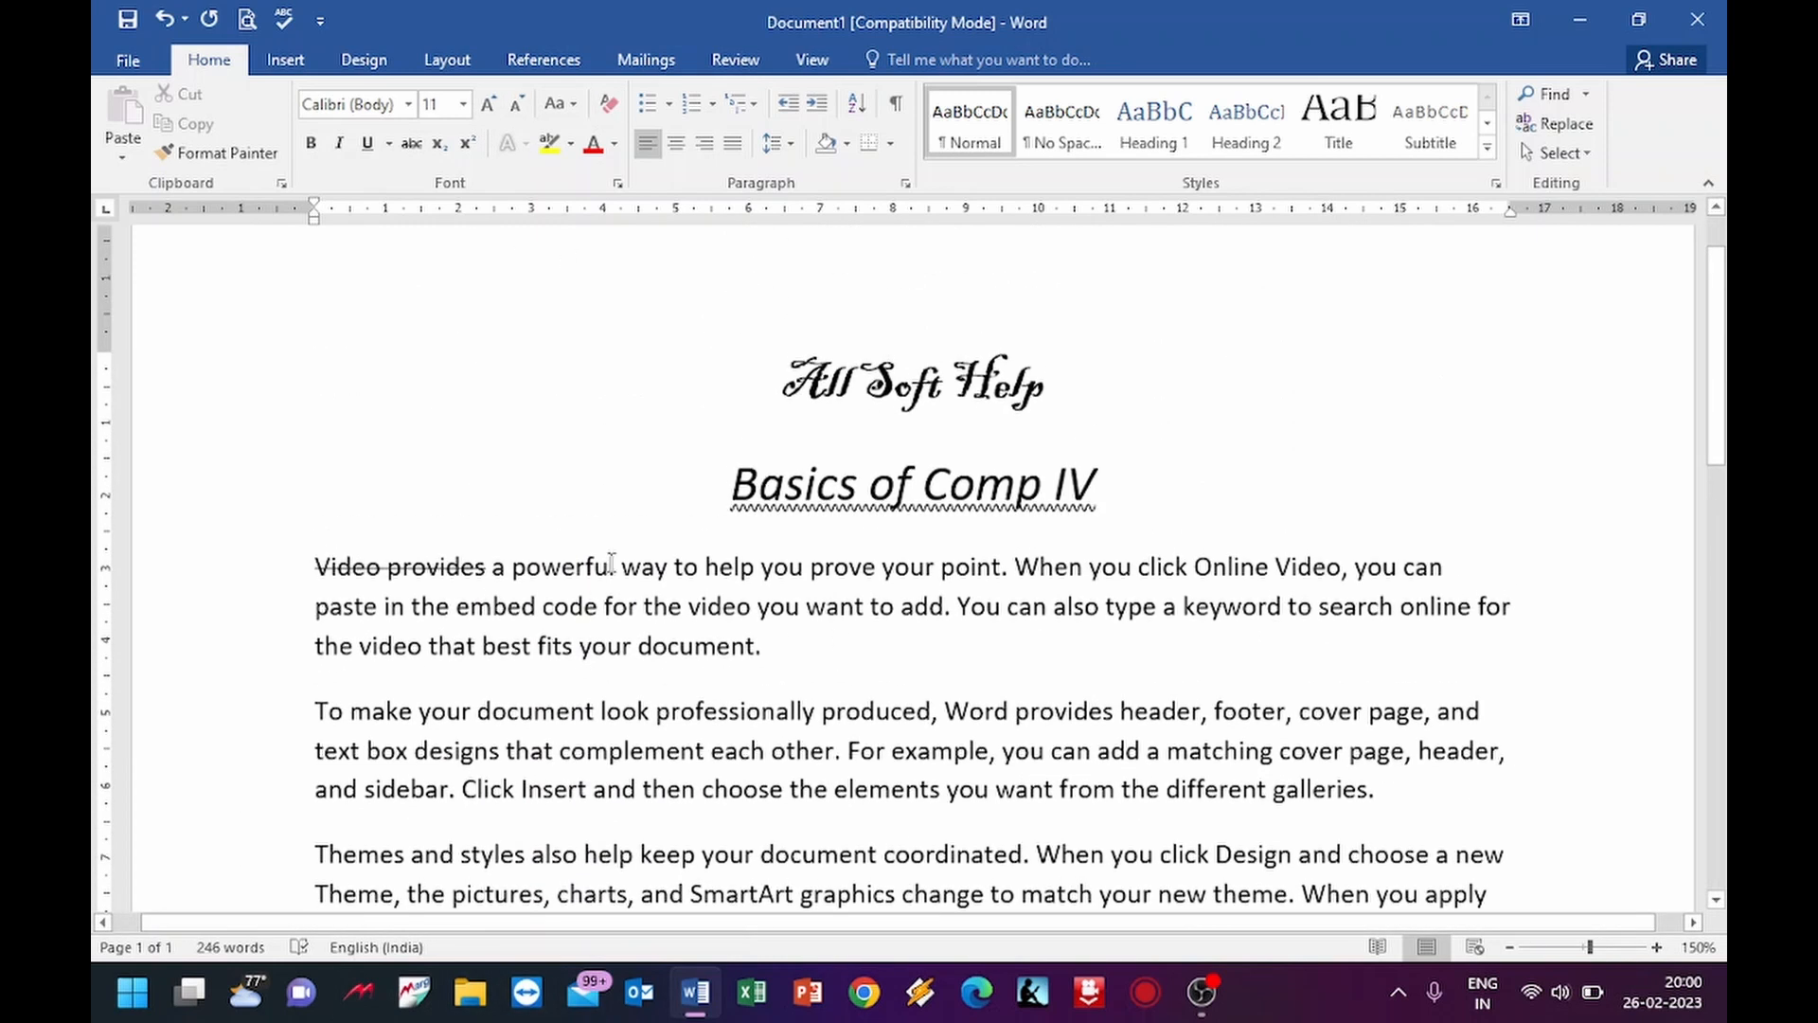
drag(617, 565, 505, 566)
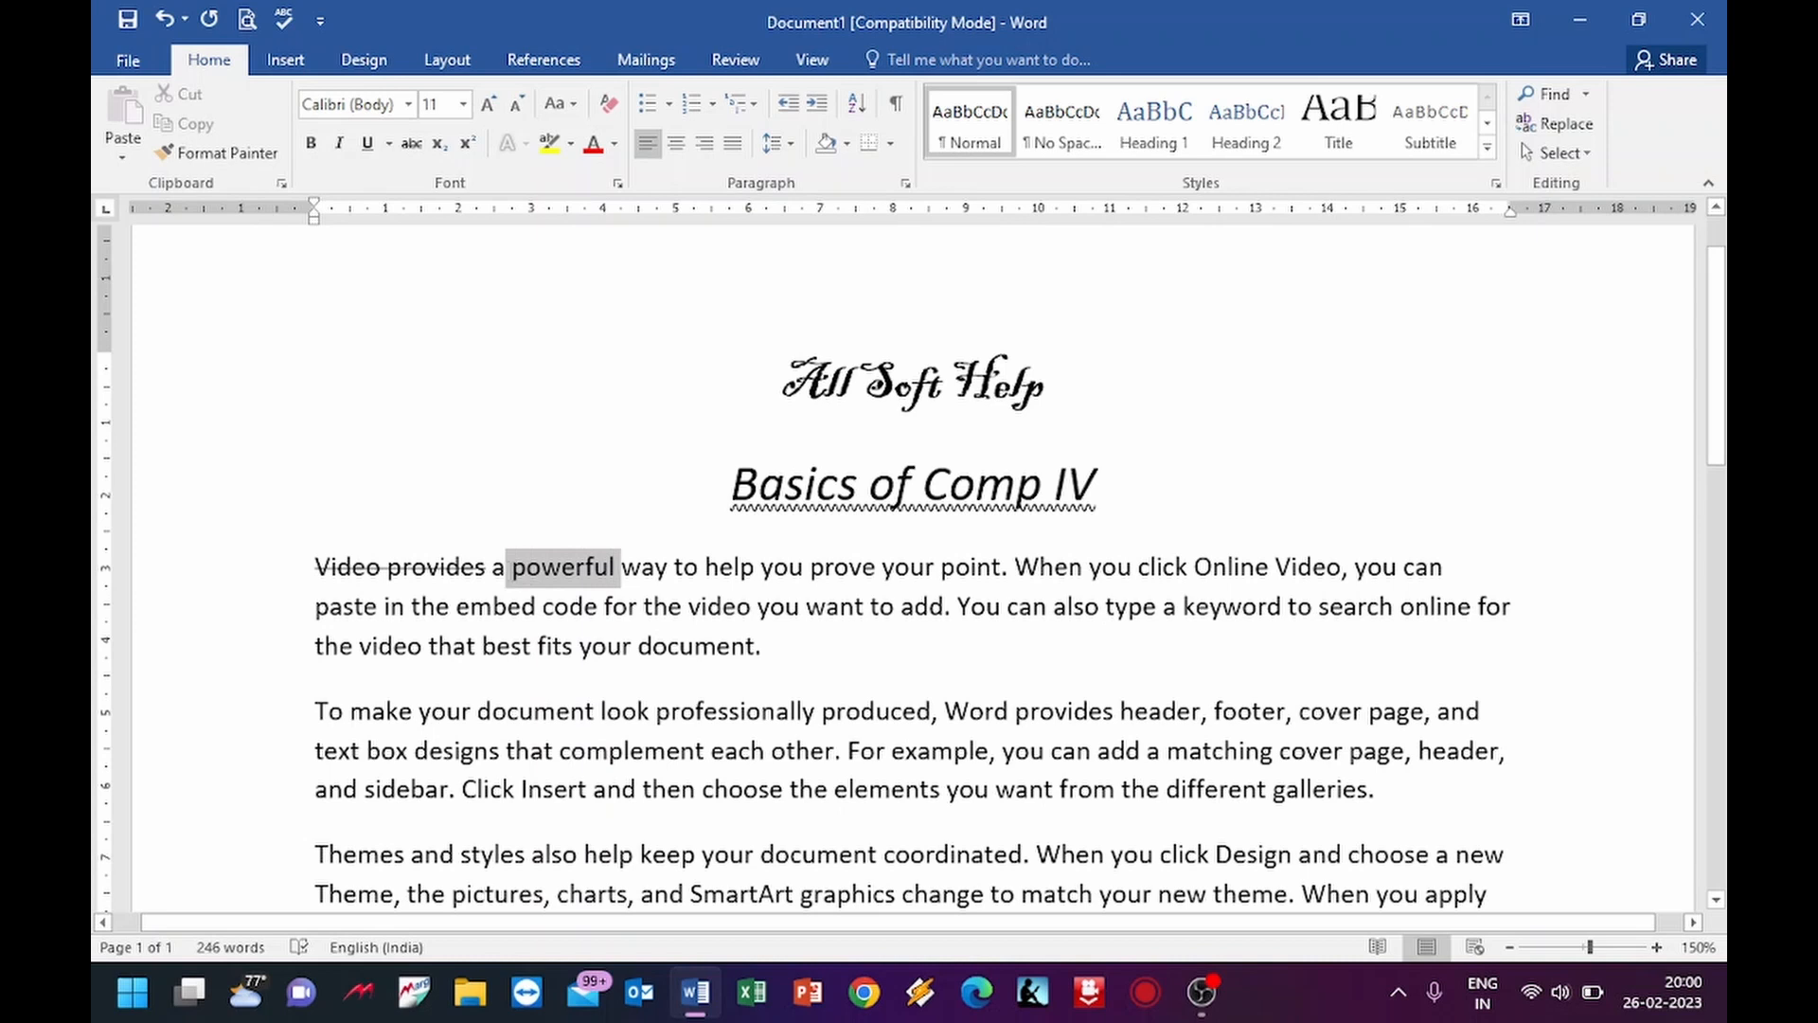
click(488, 104)
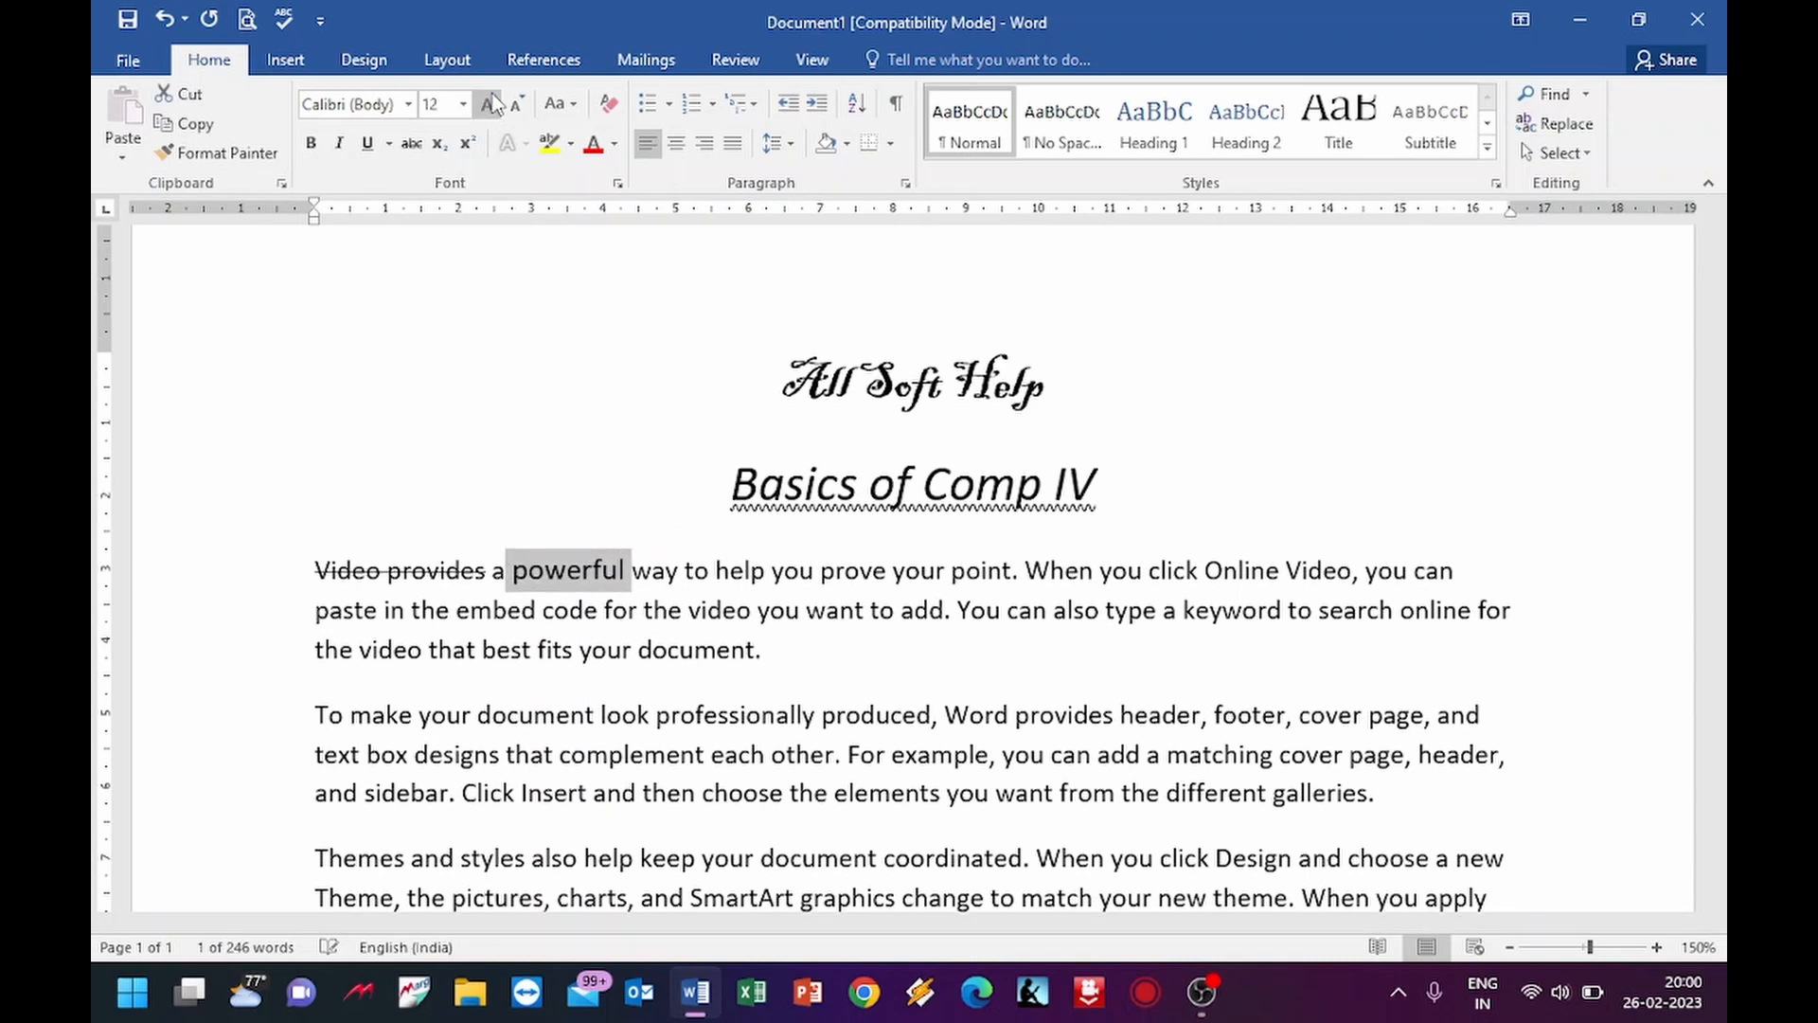
- Enlarge the word "powerful" in the first body paragraph step by step to font size 22
click(489, 104)
click(489, 104)
click(489, 105)
click(488, 104)
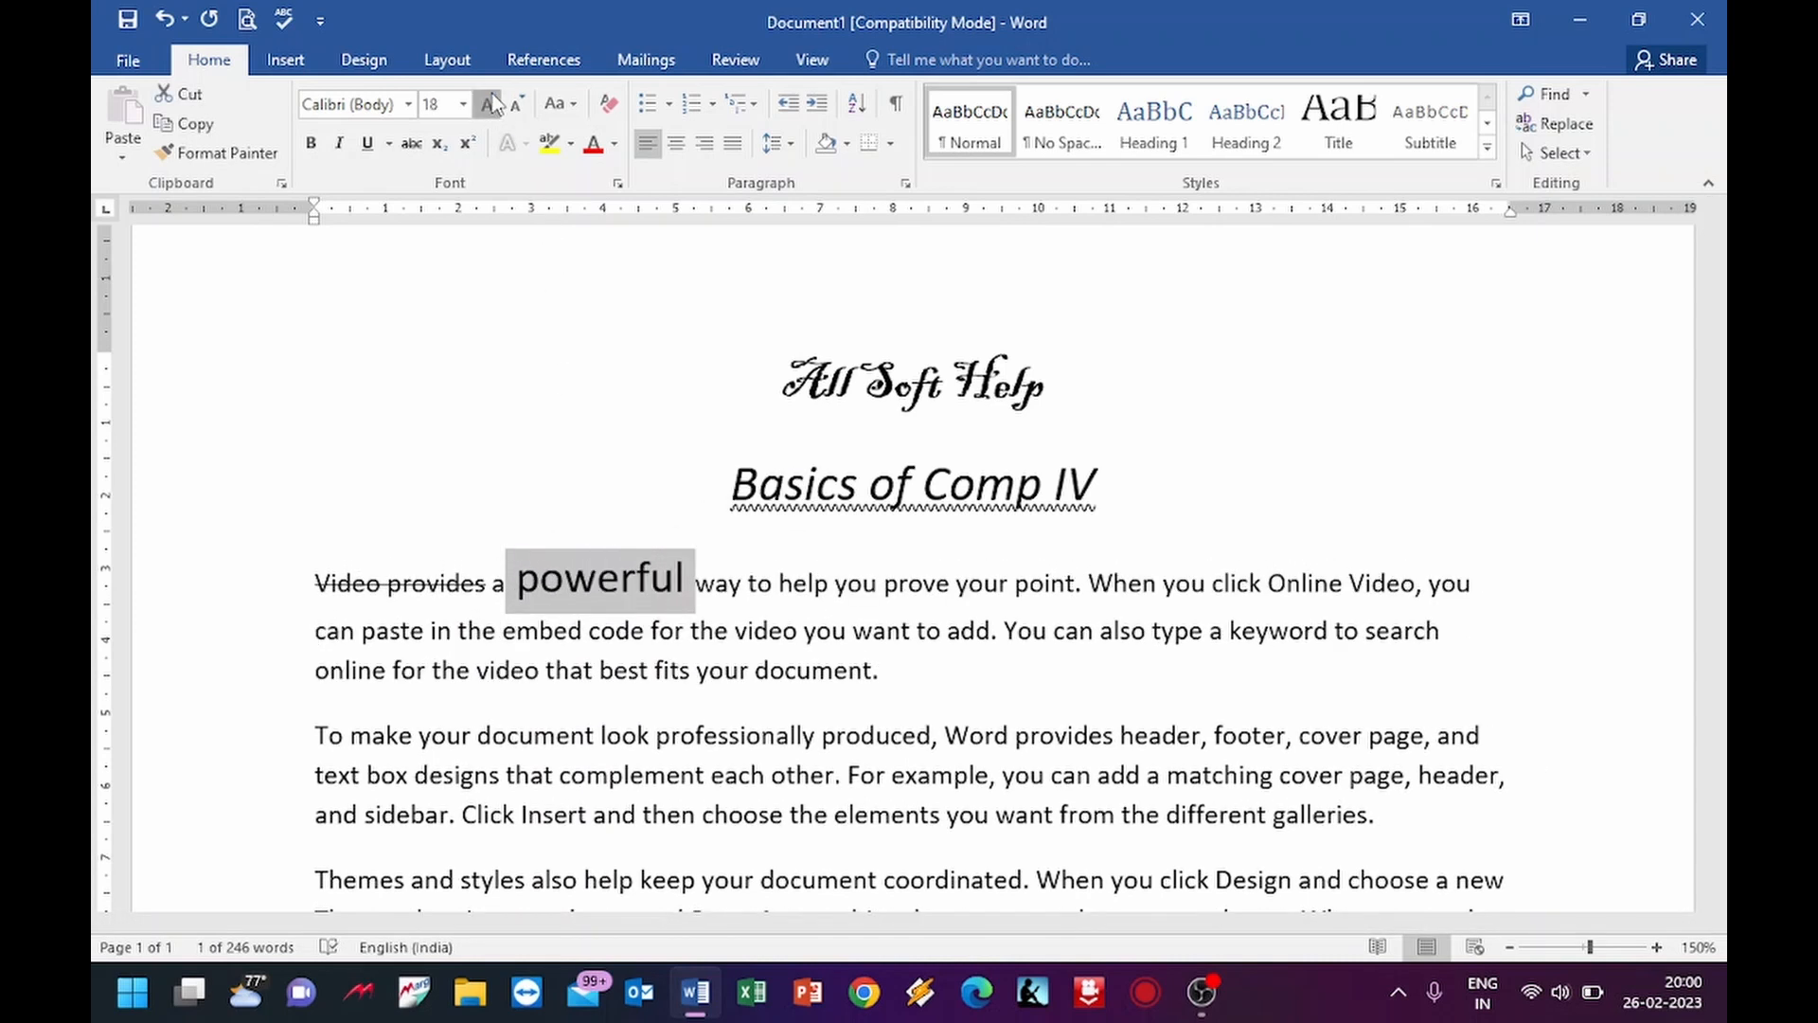
click(488, 105)
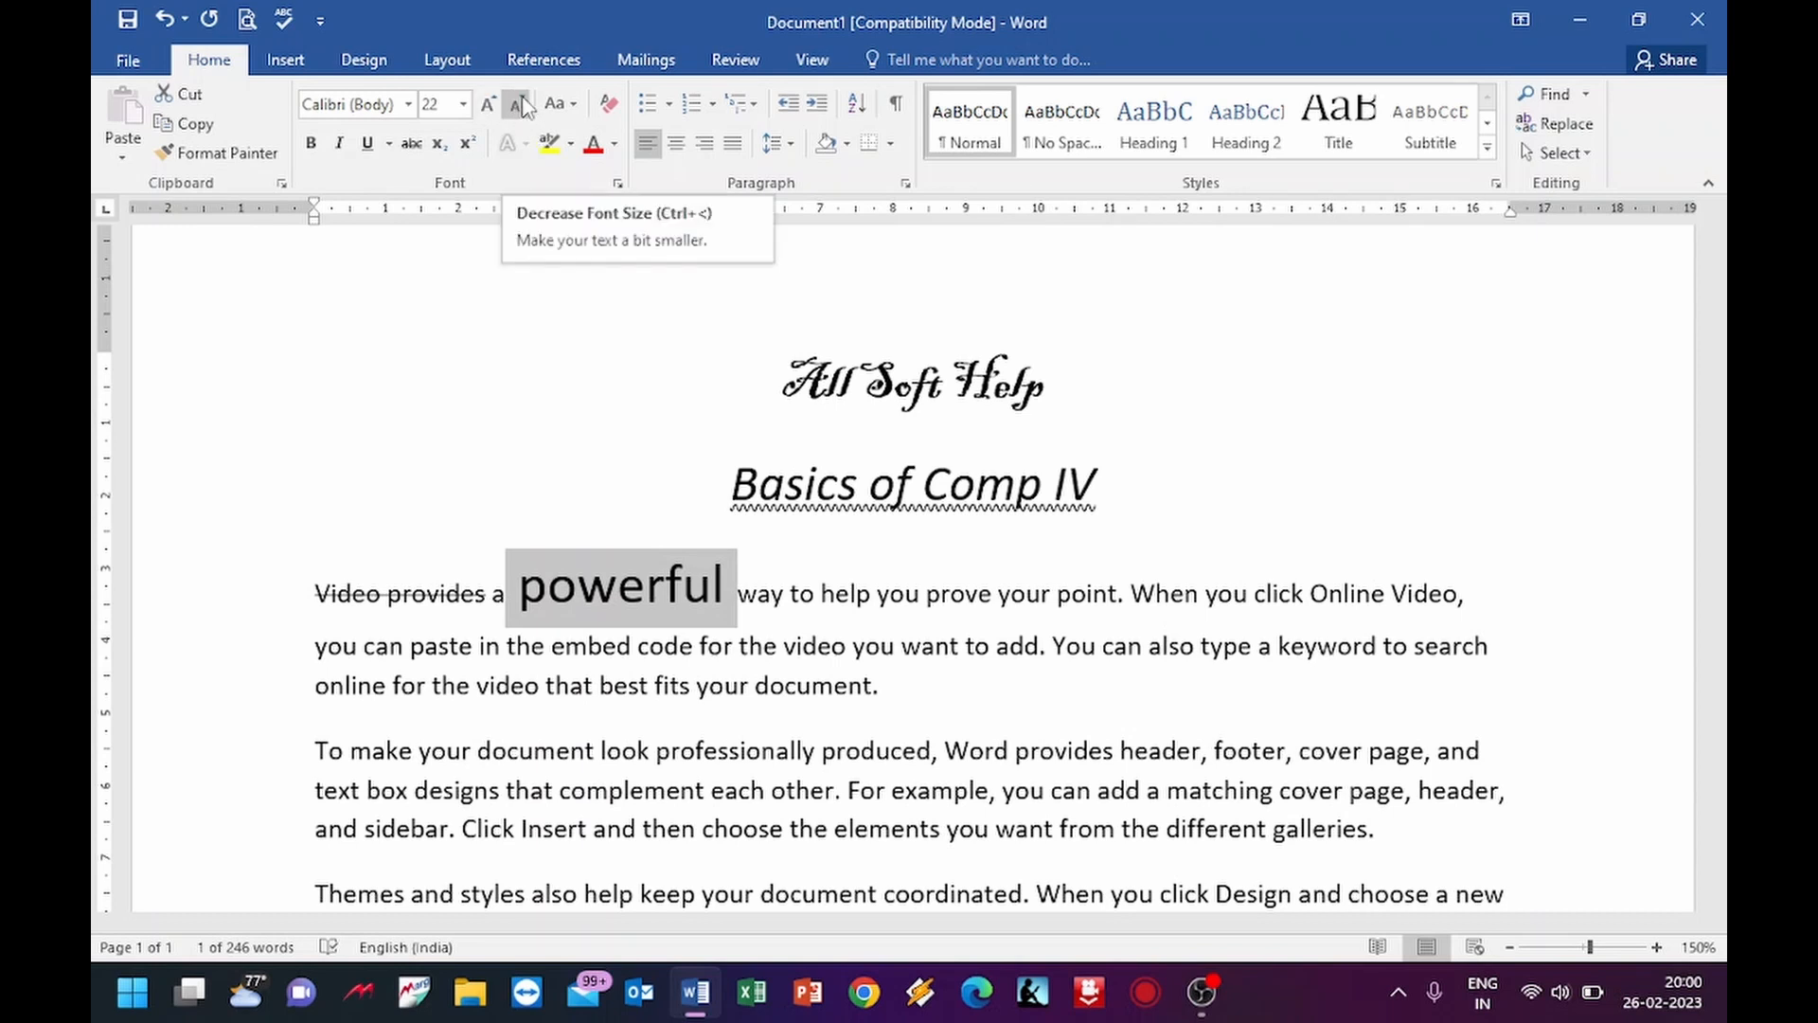
- Shrink the word "powerful" in the first body paragraph step by step to font size 8
click(520, 104)
click(520, 104)
click(520, 104)
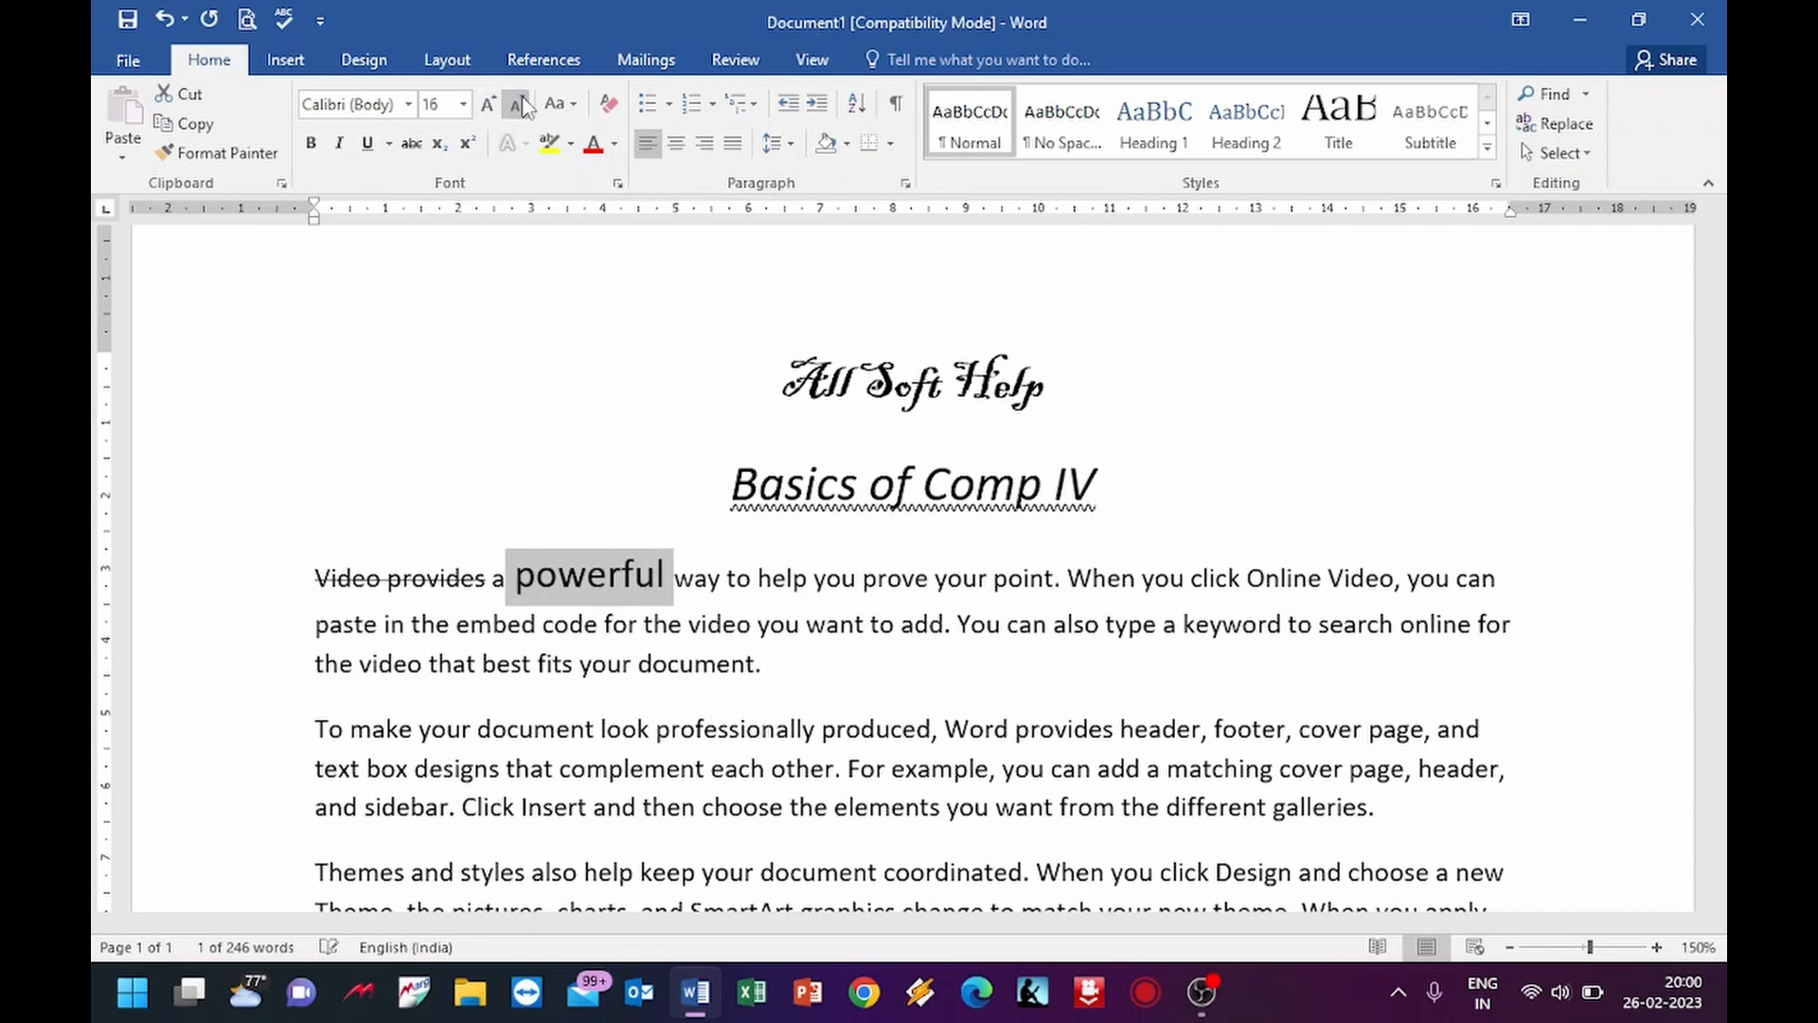
click(520, 104)
click(520, 104)
click(520, 104)
click(520, 104)
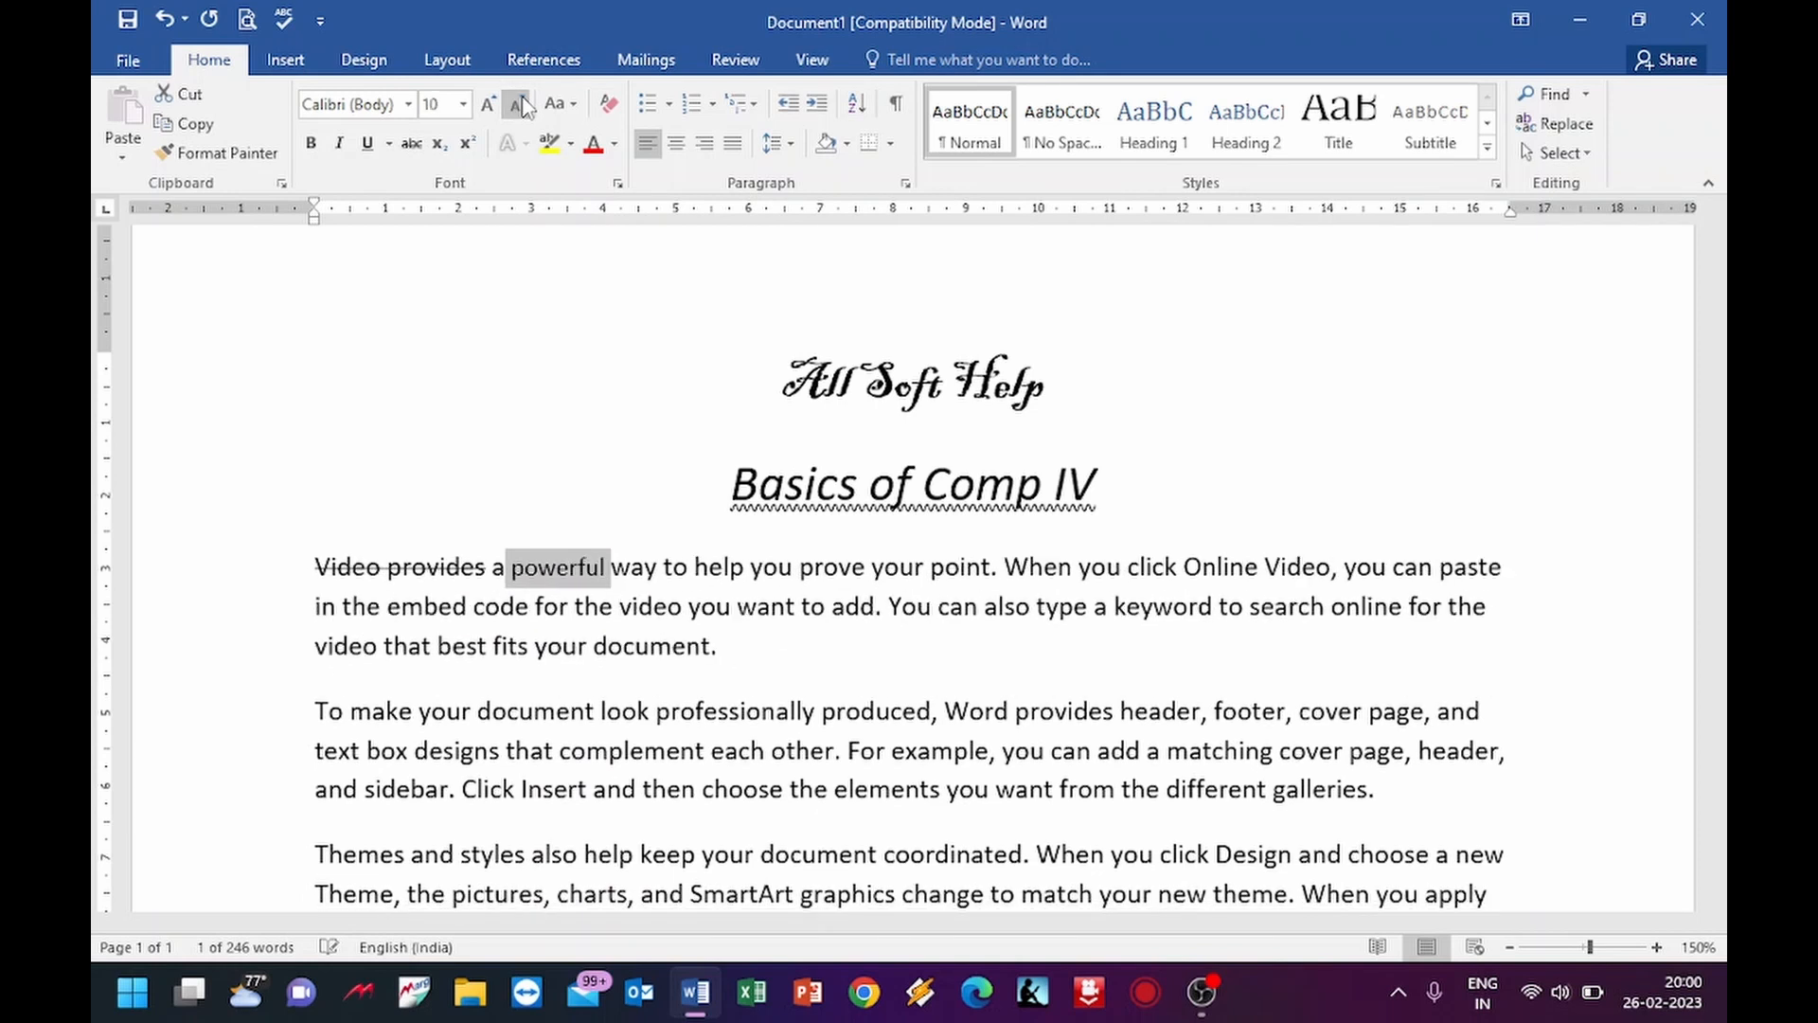
click(520, 104)
click(520, 104)
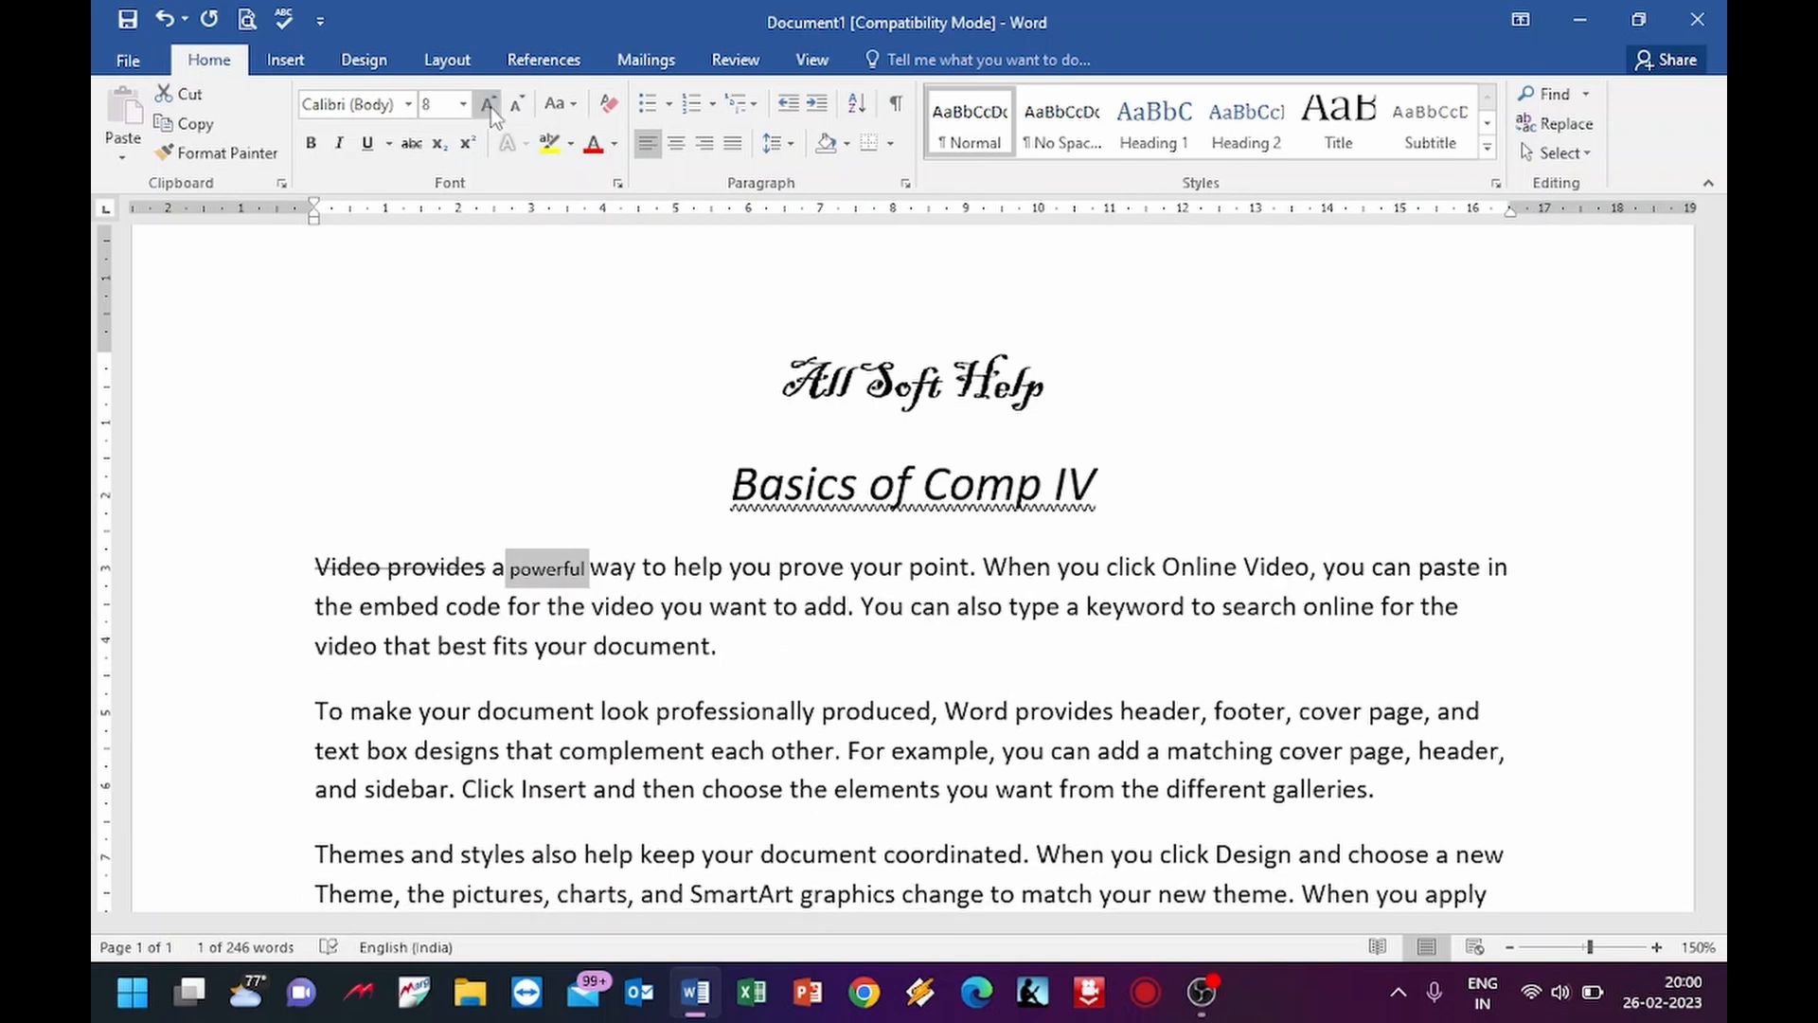
- Adjust the font size of the word "powerful" in the first body paragraph to 10
click(488, 104)
click(488, 104)
click(488, 104)
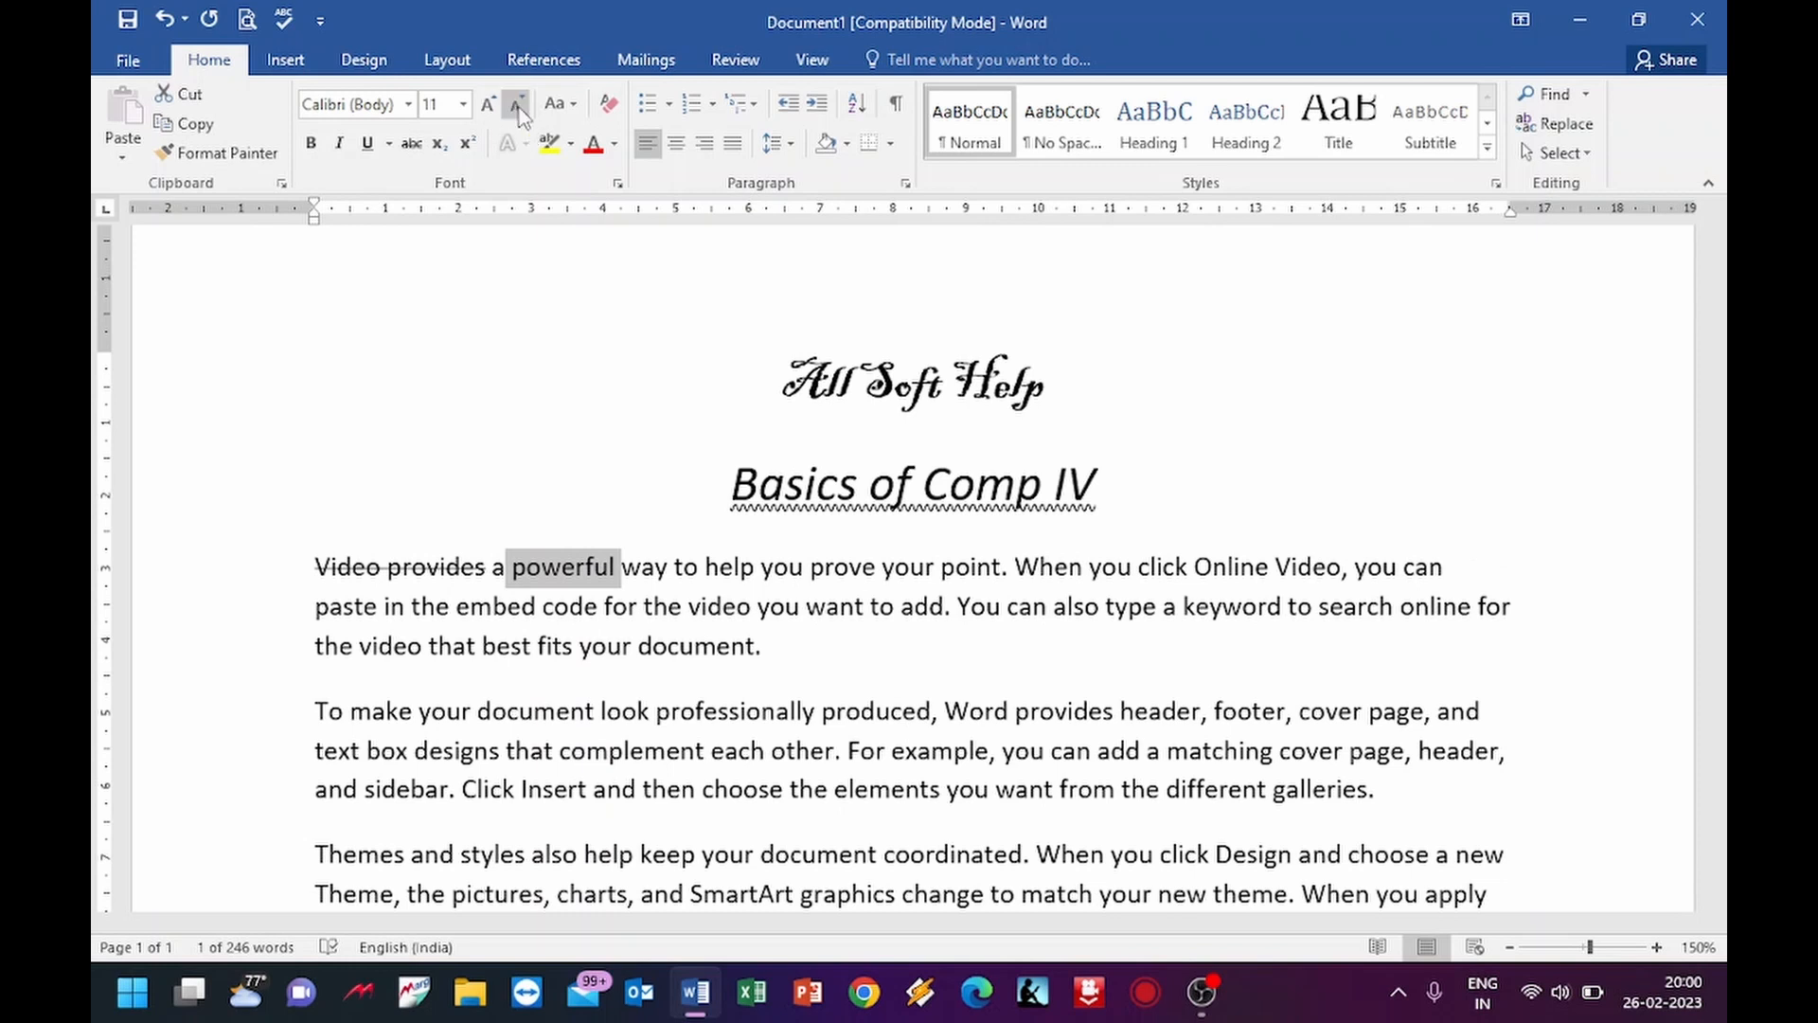
click(520, 104)
- Add the text "H2O" on a new line below the last paragraph, leaving blank space between them
scroll(712, 434, down, 2)
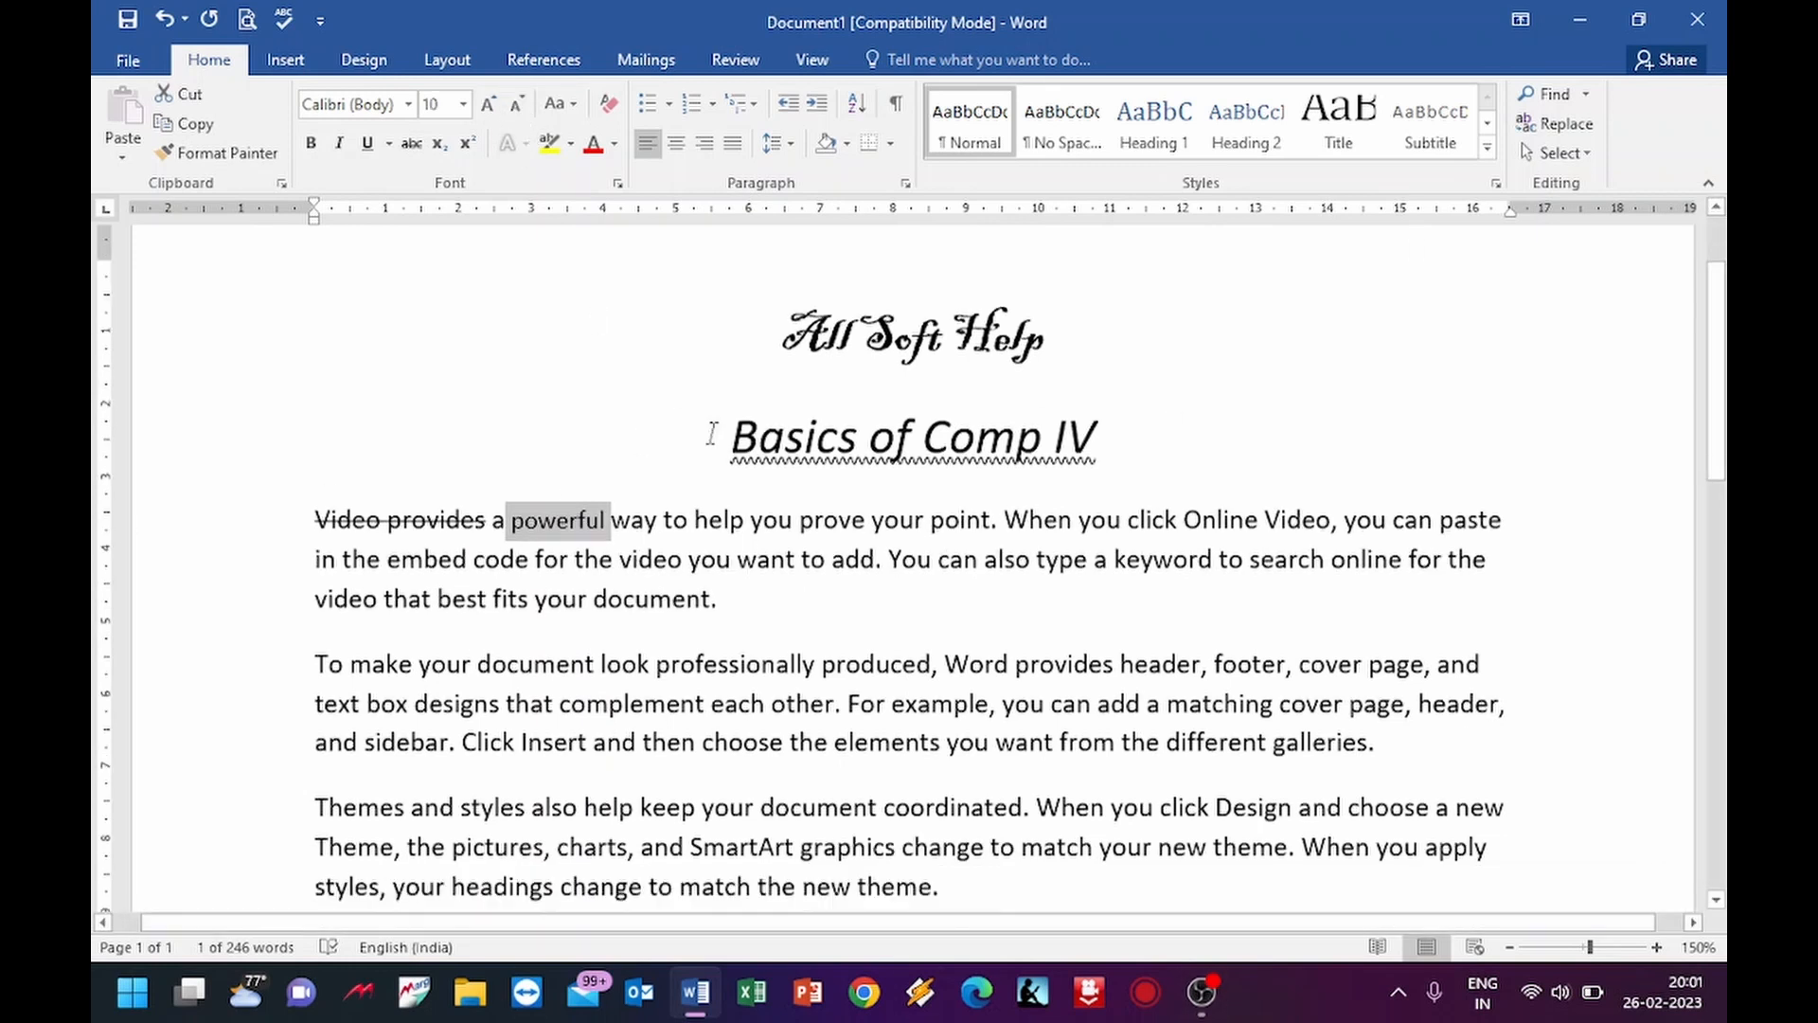
scroll(712, 434, down, 3)
scroll(885, 580, down, 2)
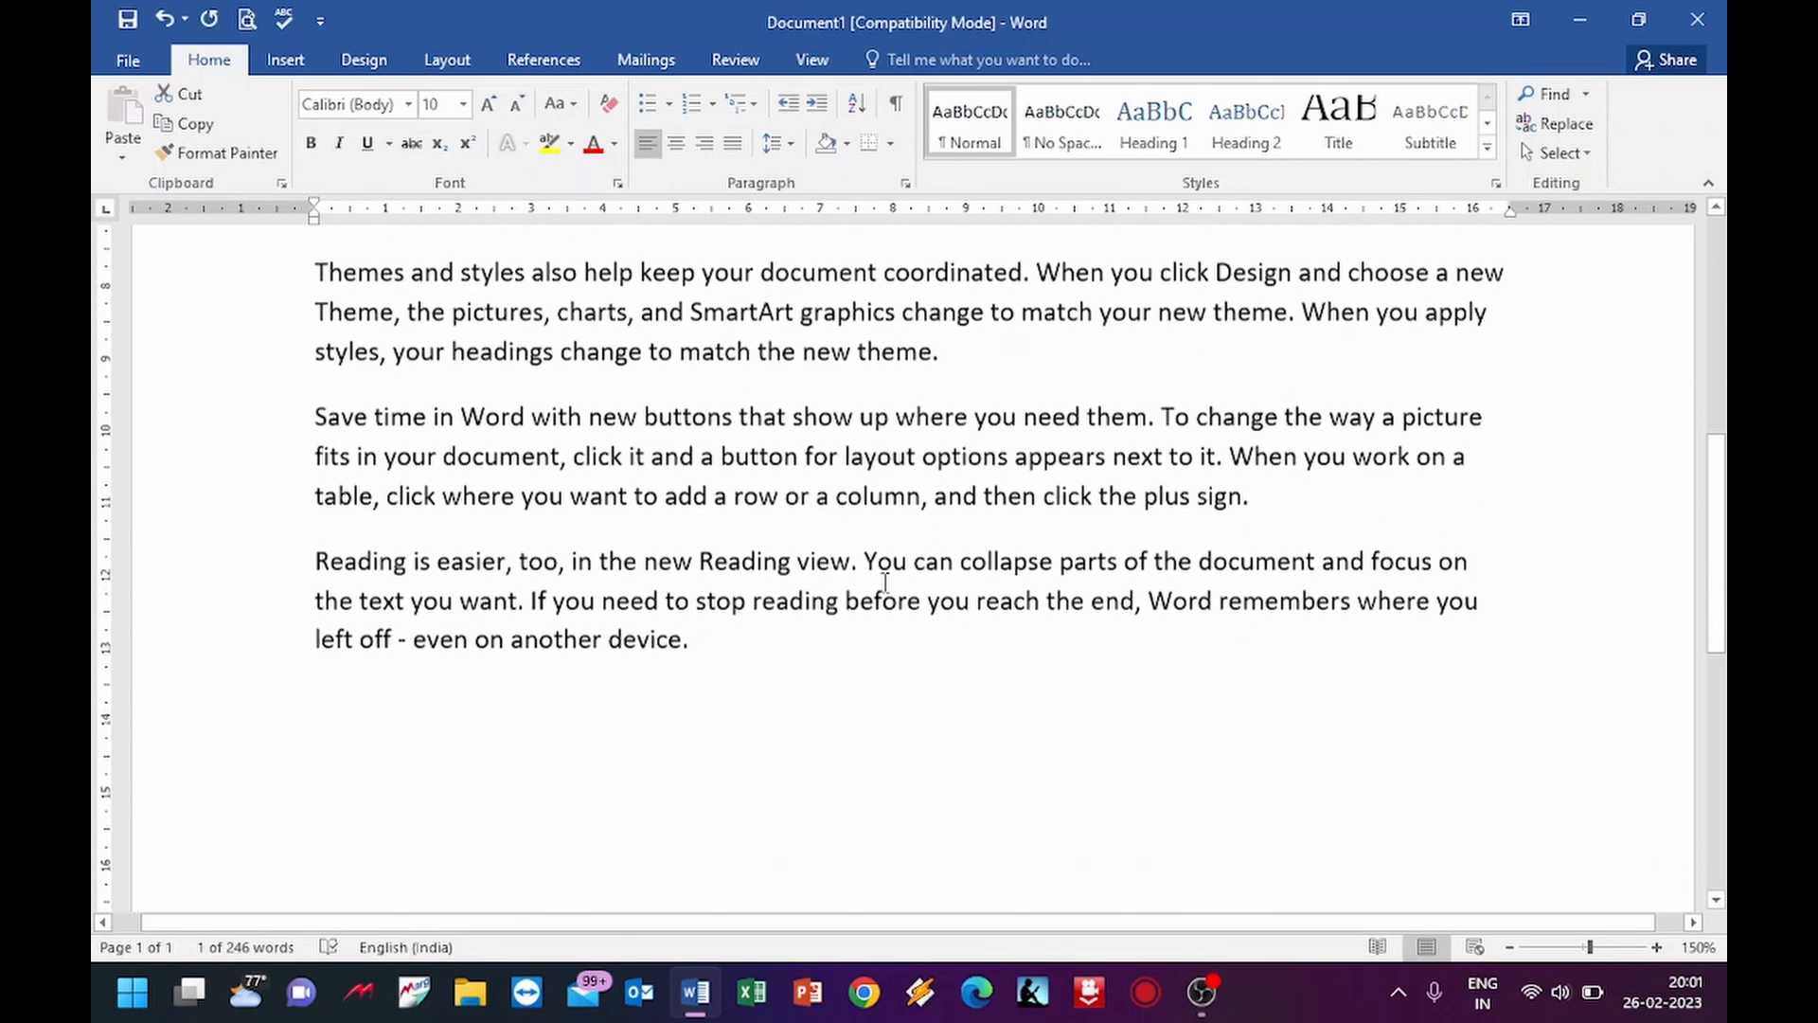
scroll(885, 579, down, 2)
click(722, 494)
key(Return)
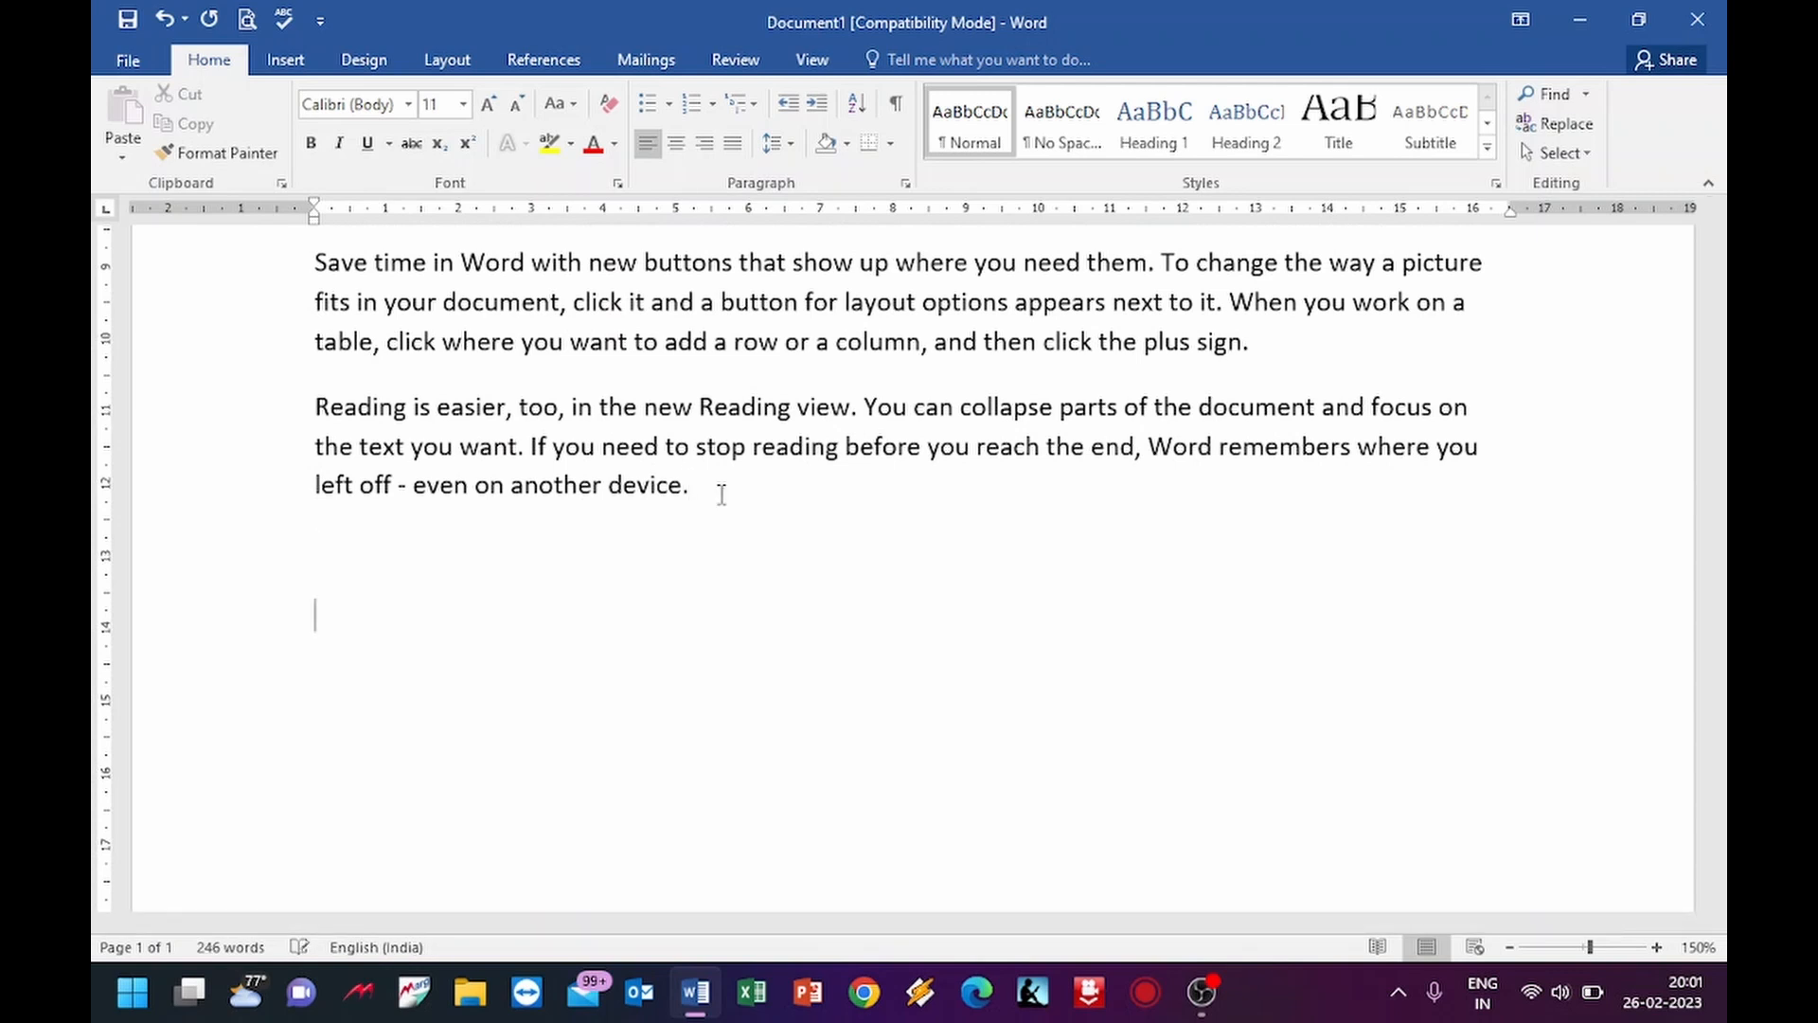
text(H2O)
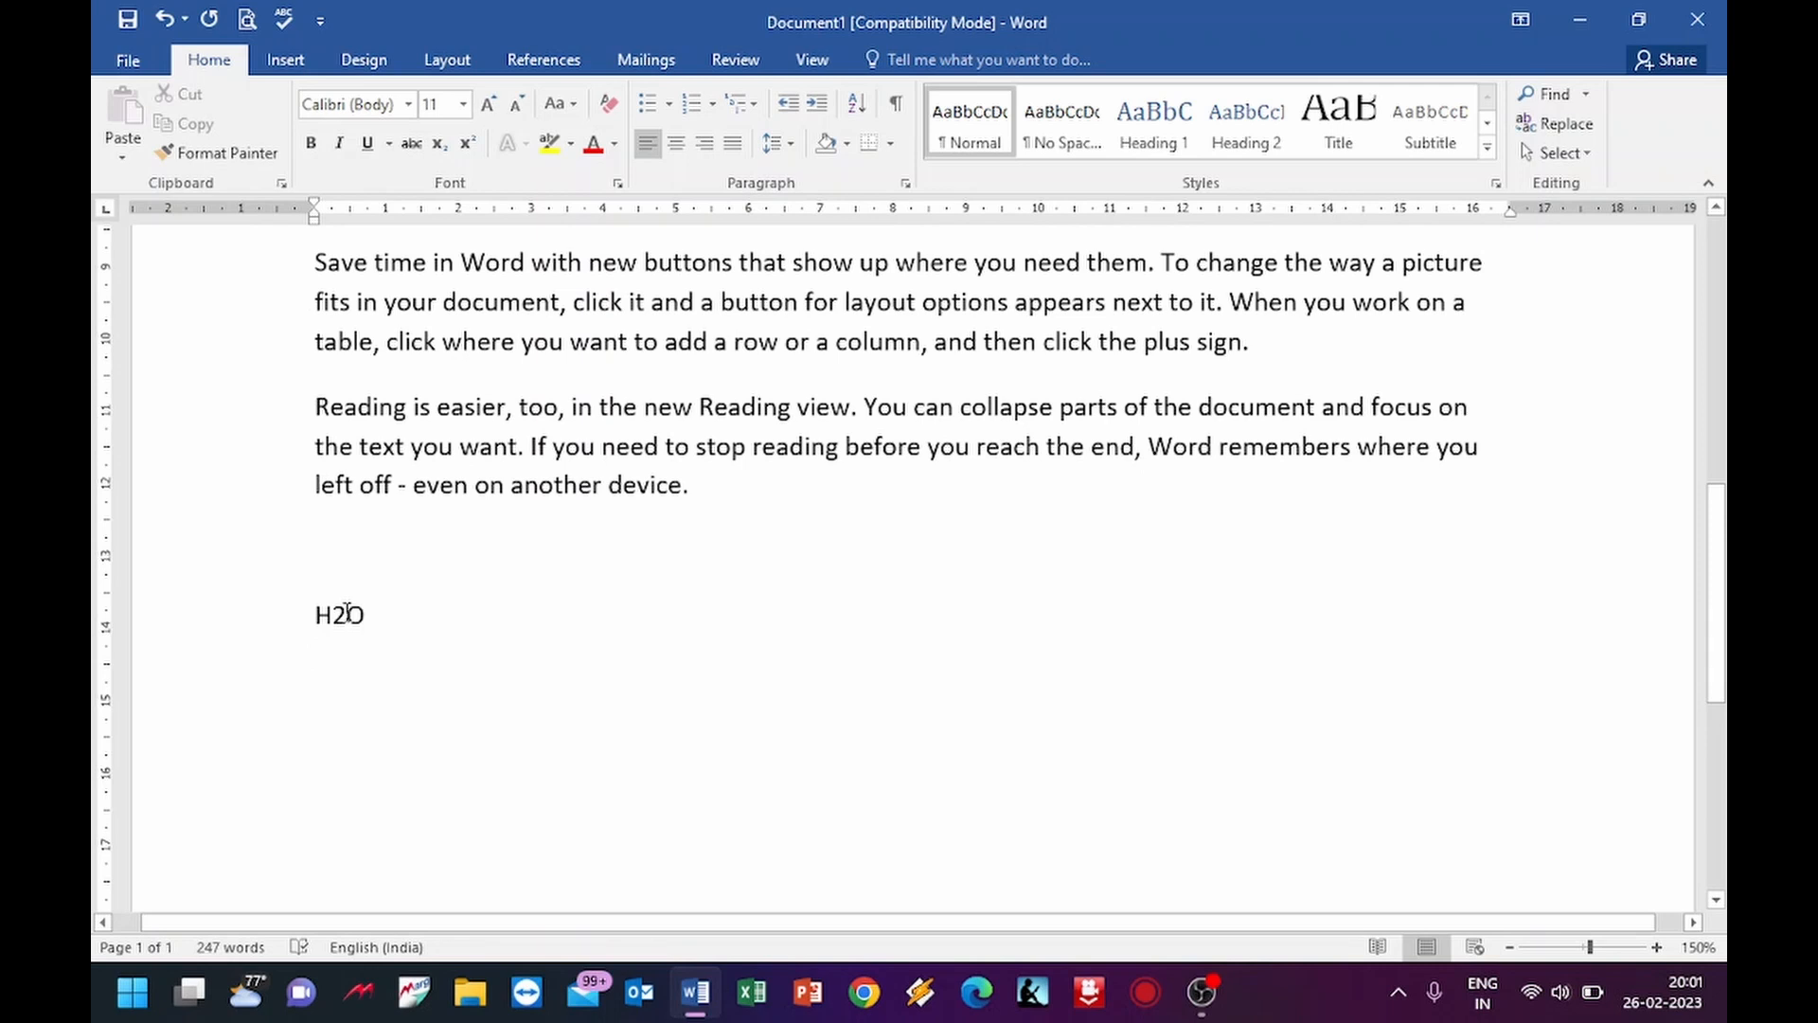
- Format the 2 in the new "H2O" text as subscript
drag(348, 613, 335, 614)
click(591, 629)
drag(348, 614, 334, 615)
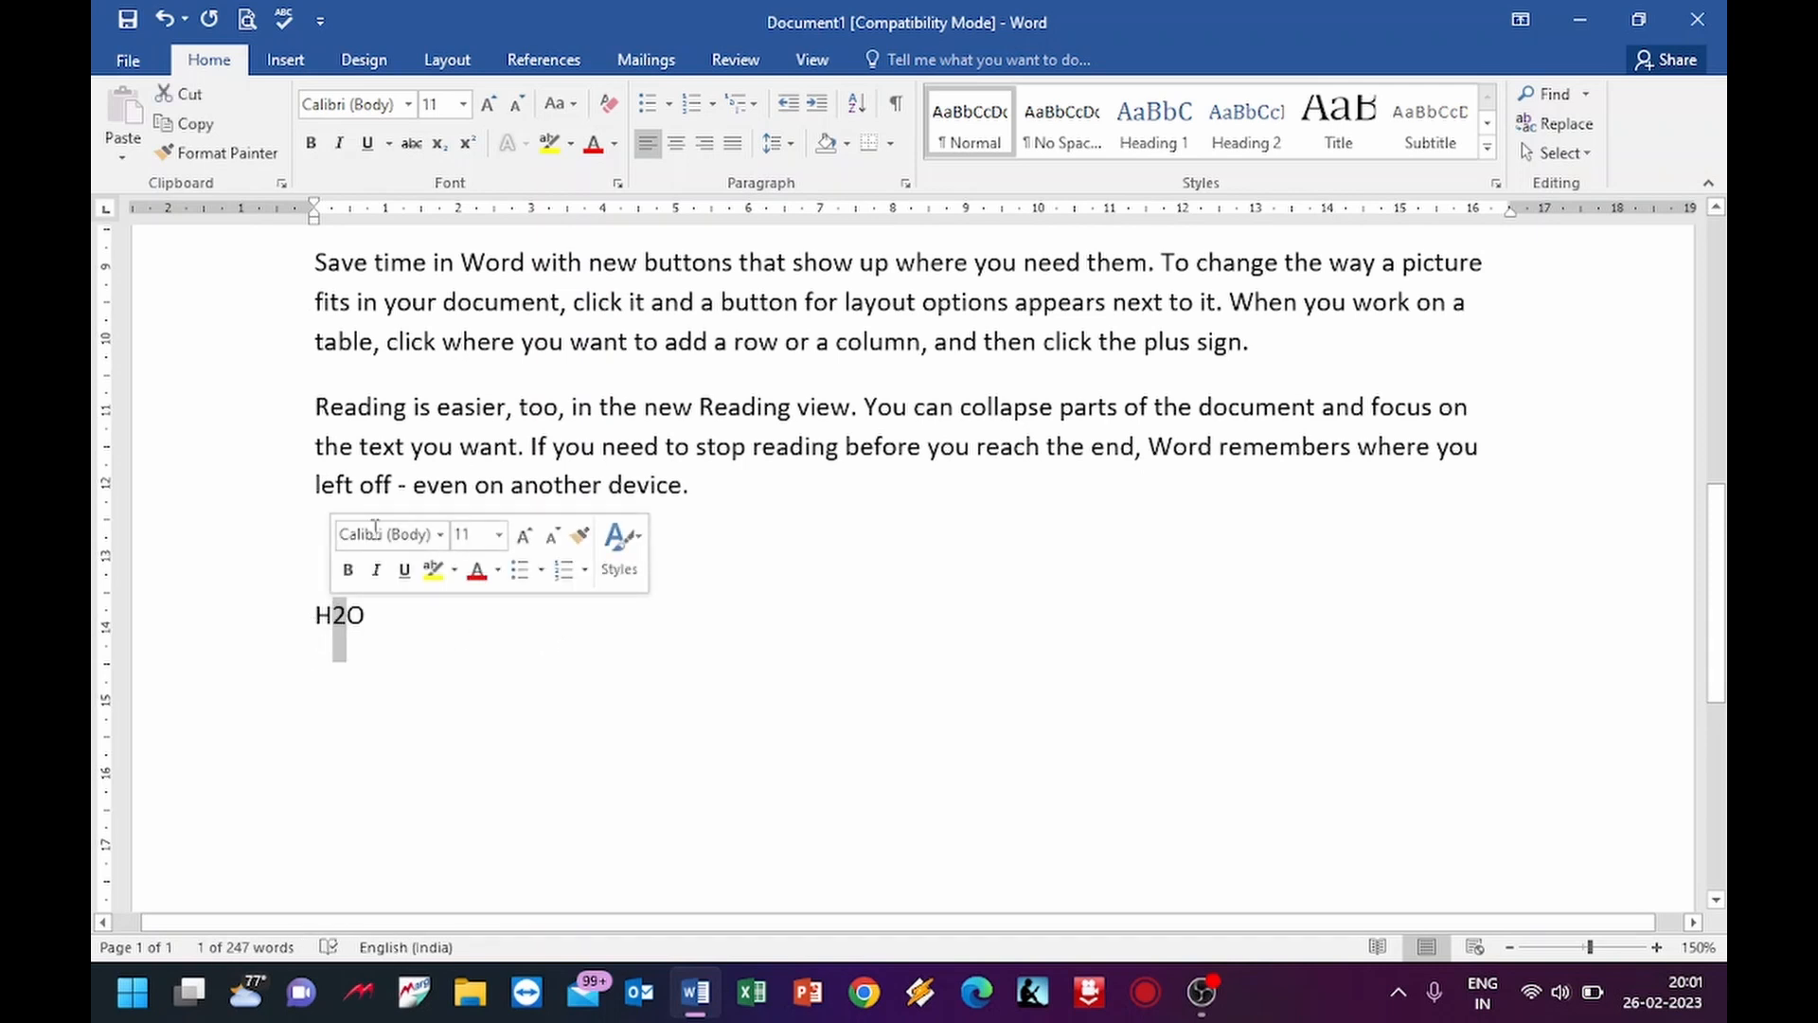
click(439, 143)
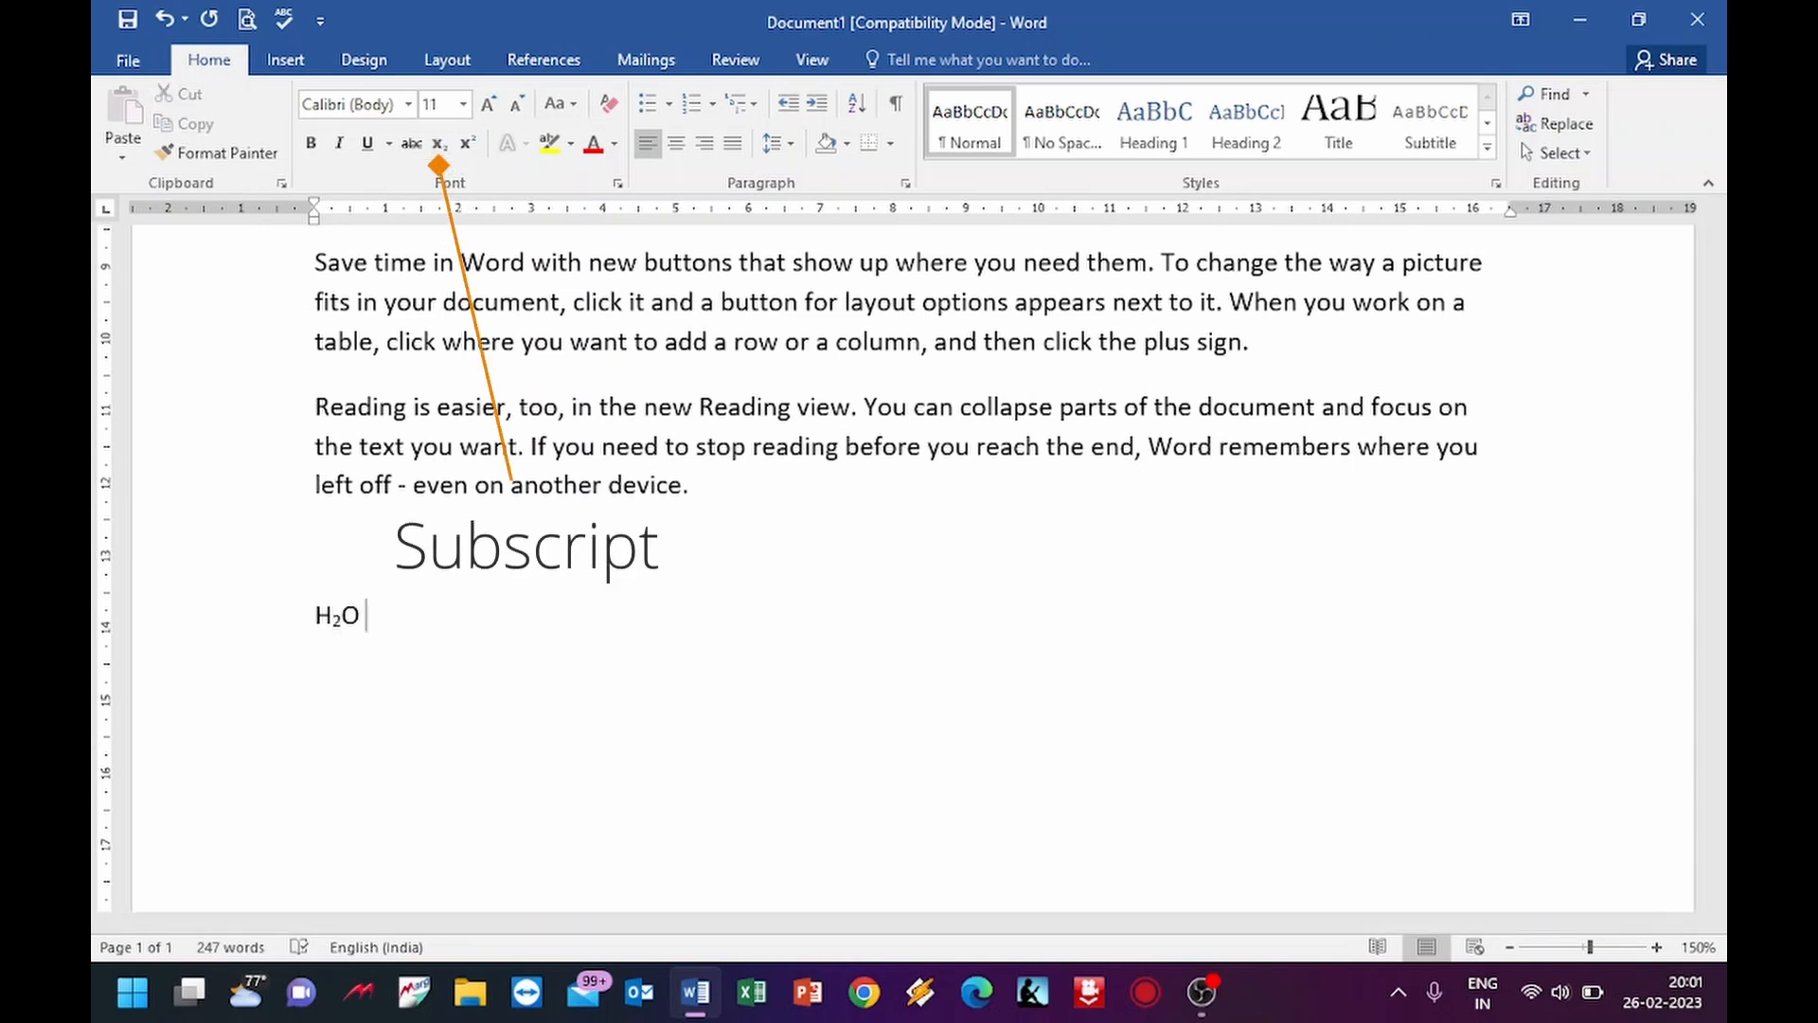
- Add a second "H2O" after the first one and format its 2 as subscript
text(H2O)
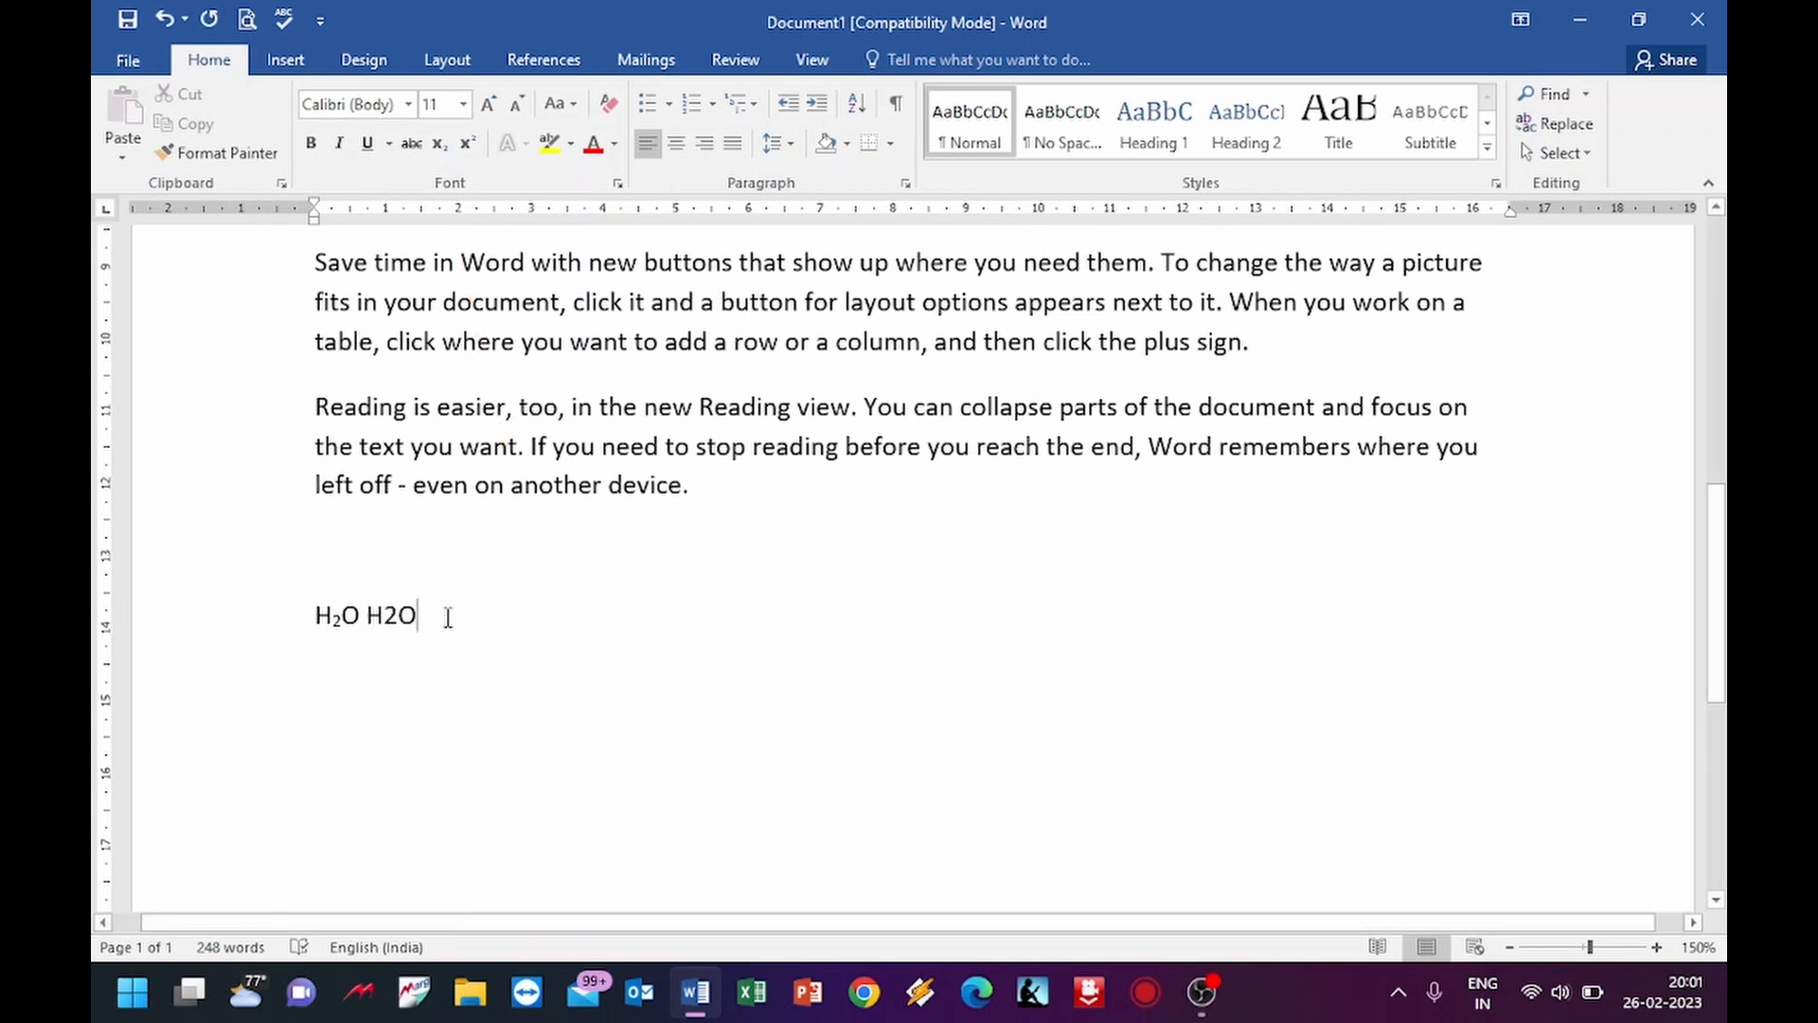
drag(383, 618, 399, 617)
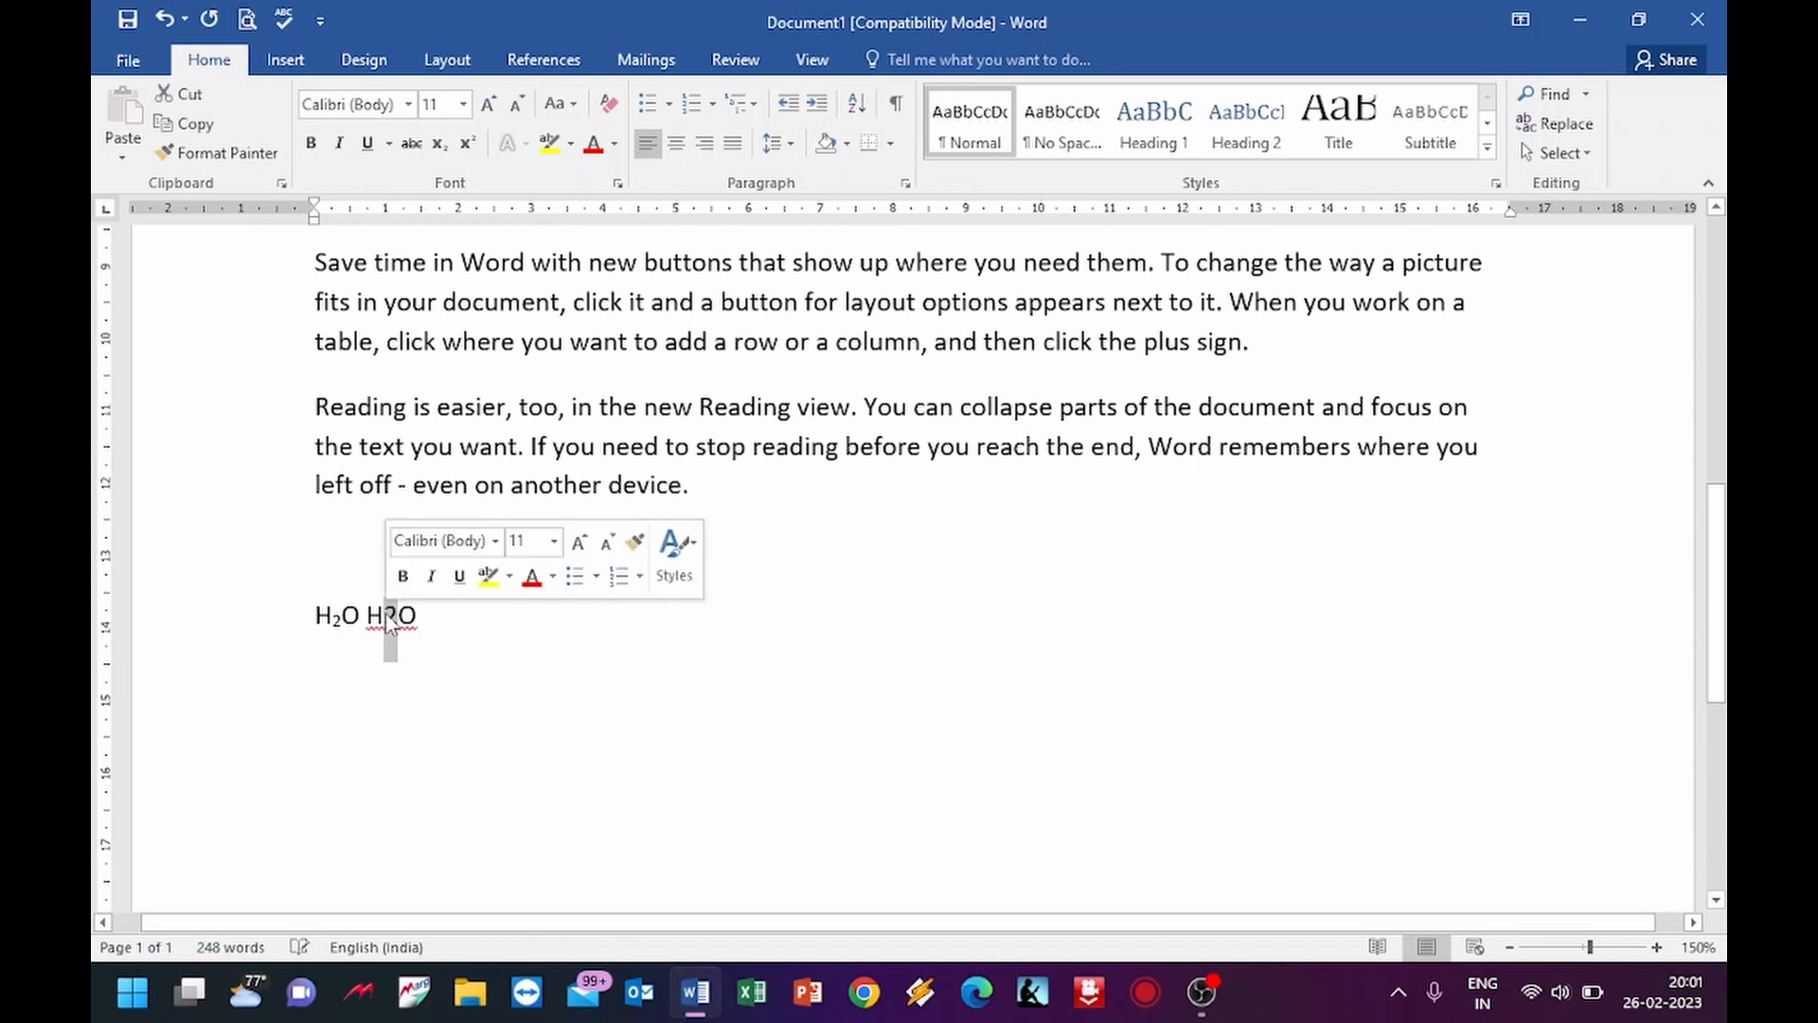
click(438, 143)
click(494, 621)
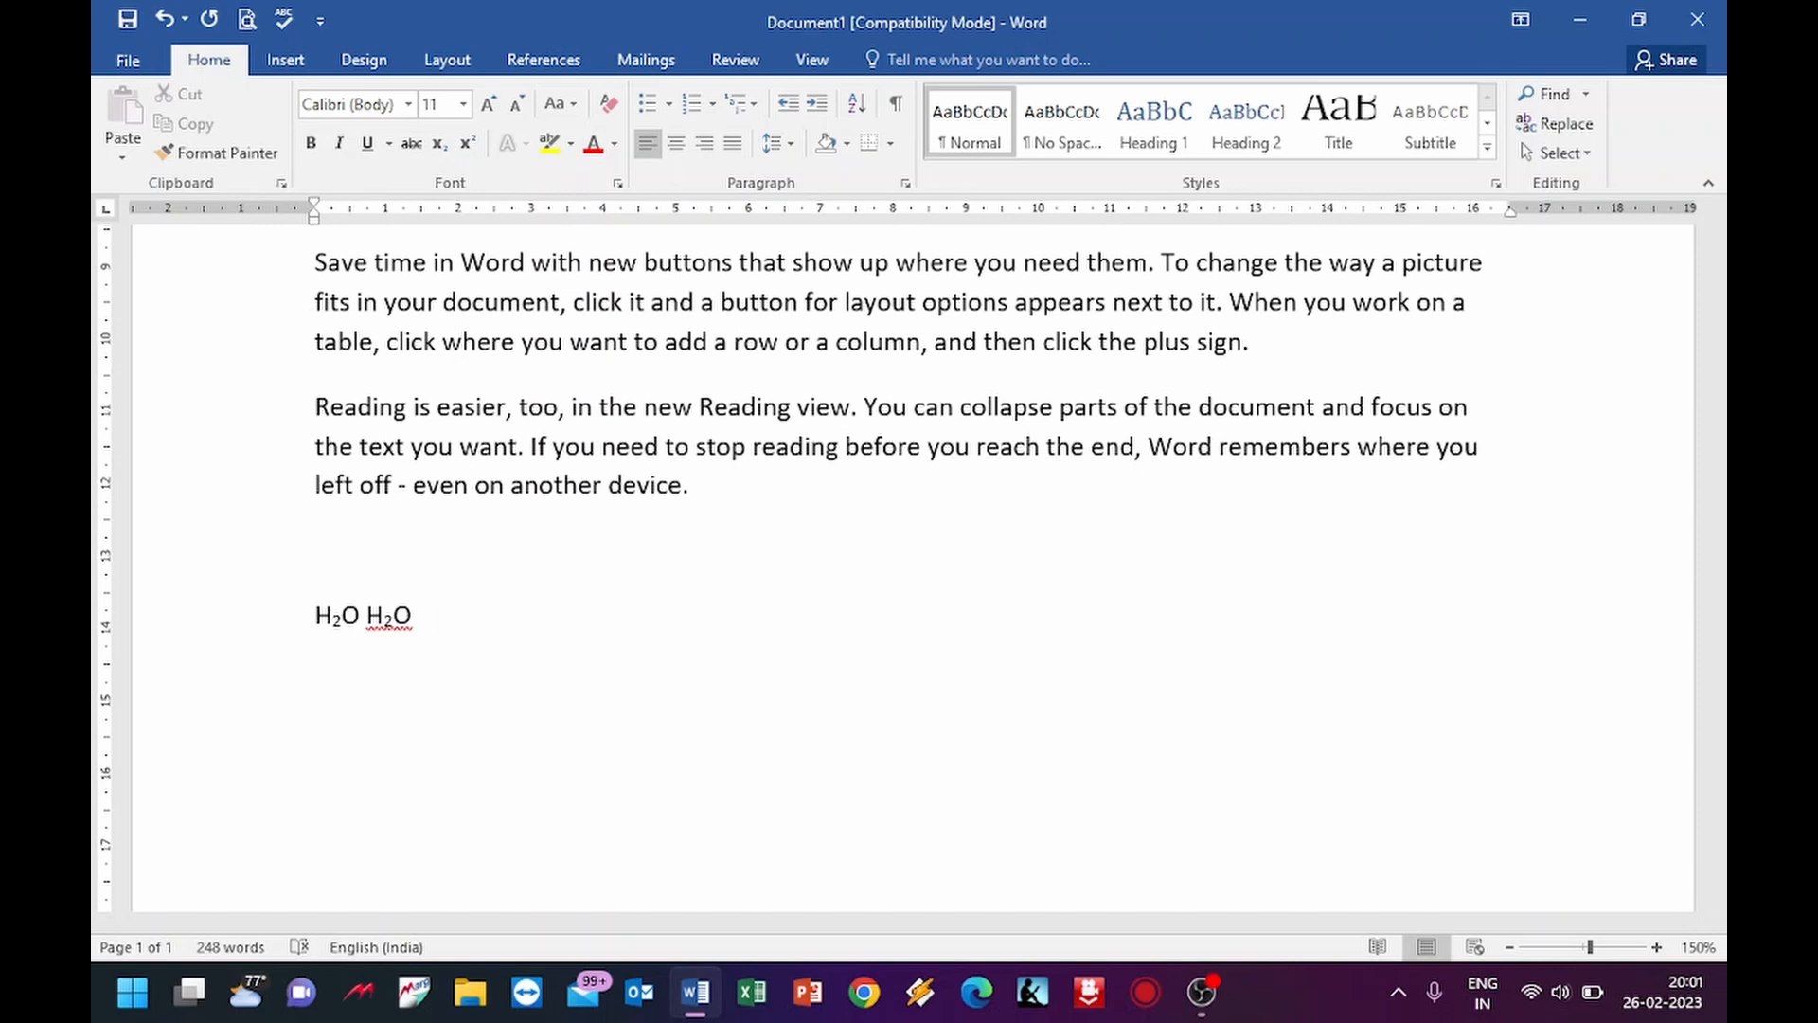
- Add "(a+b)2" after the two water formulas and format its 2 as superscript
text((a+b)
key(BackSpace)
text(2)
key(shift+Left)
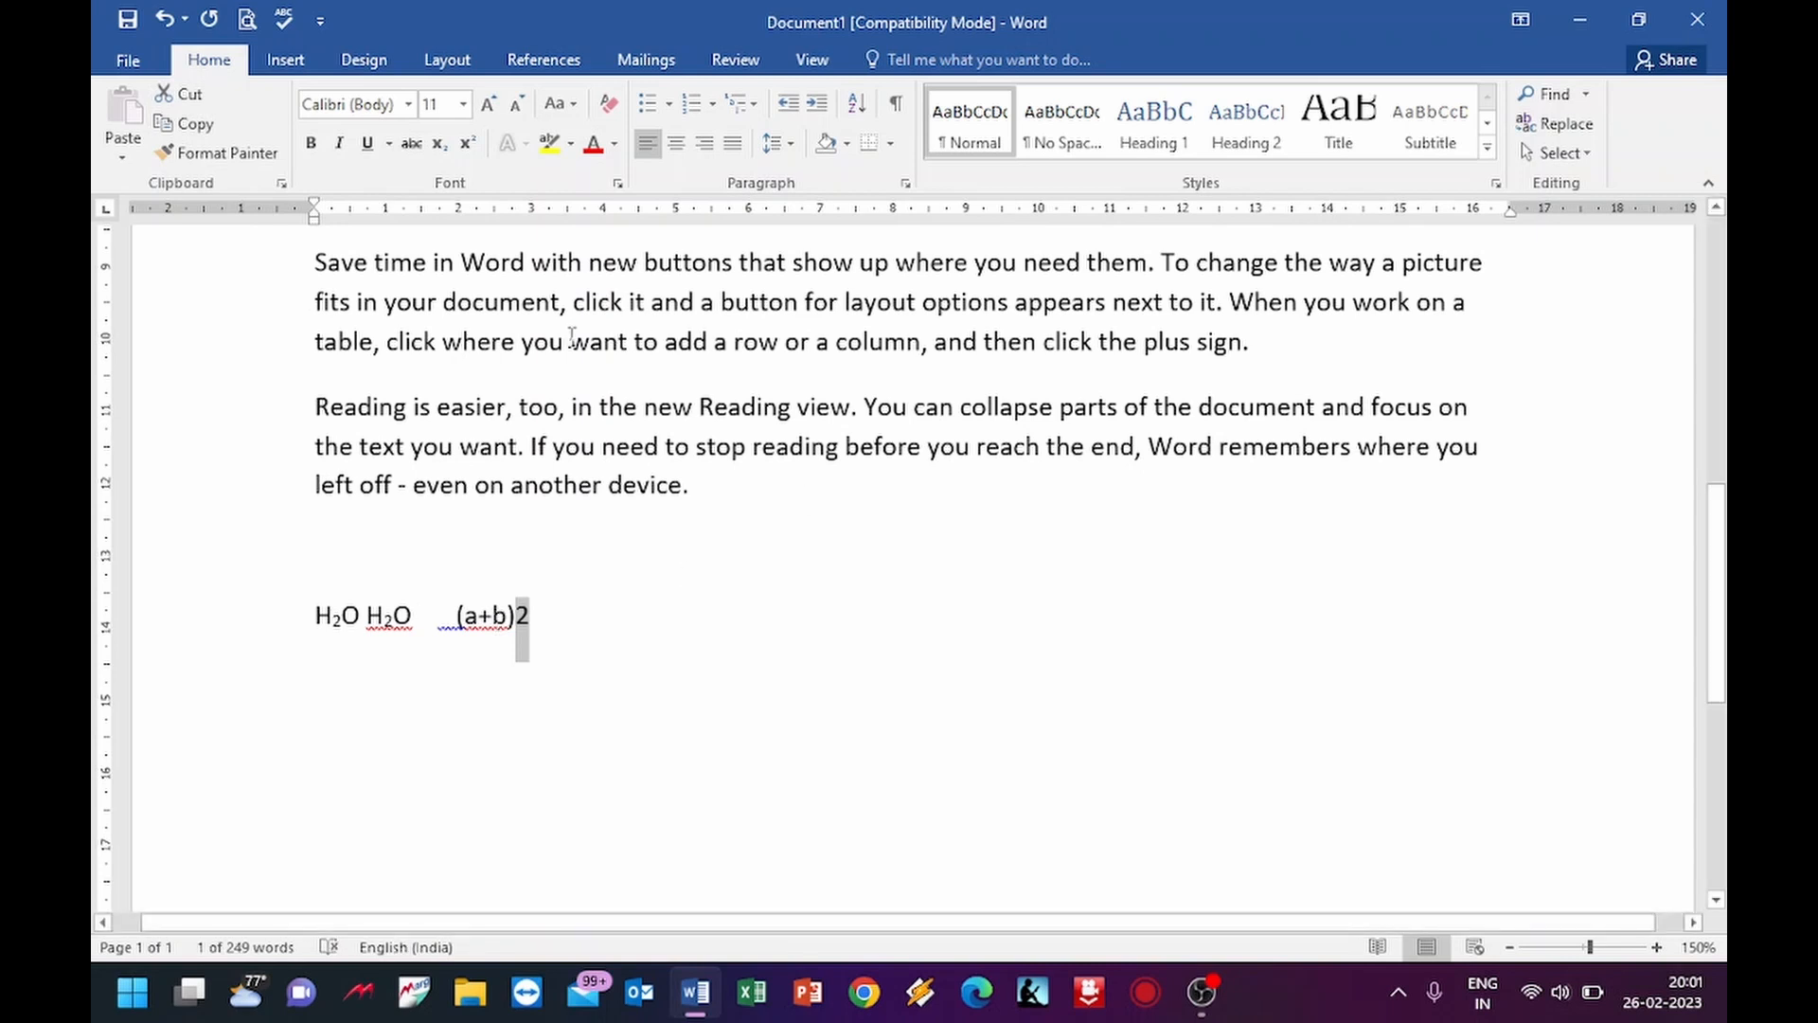
click(467, 142)
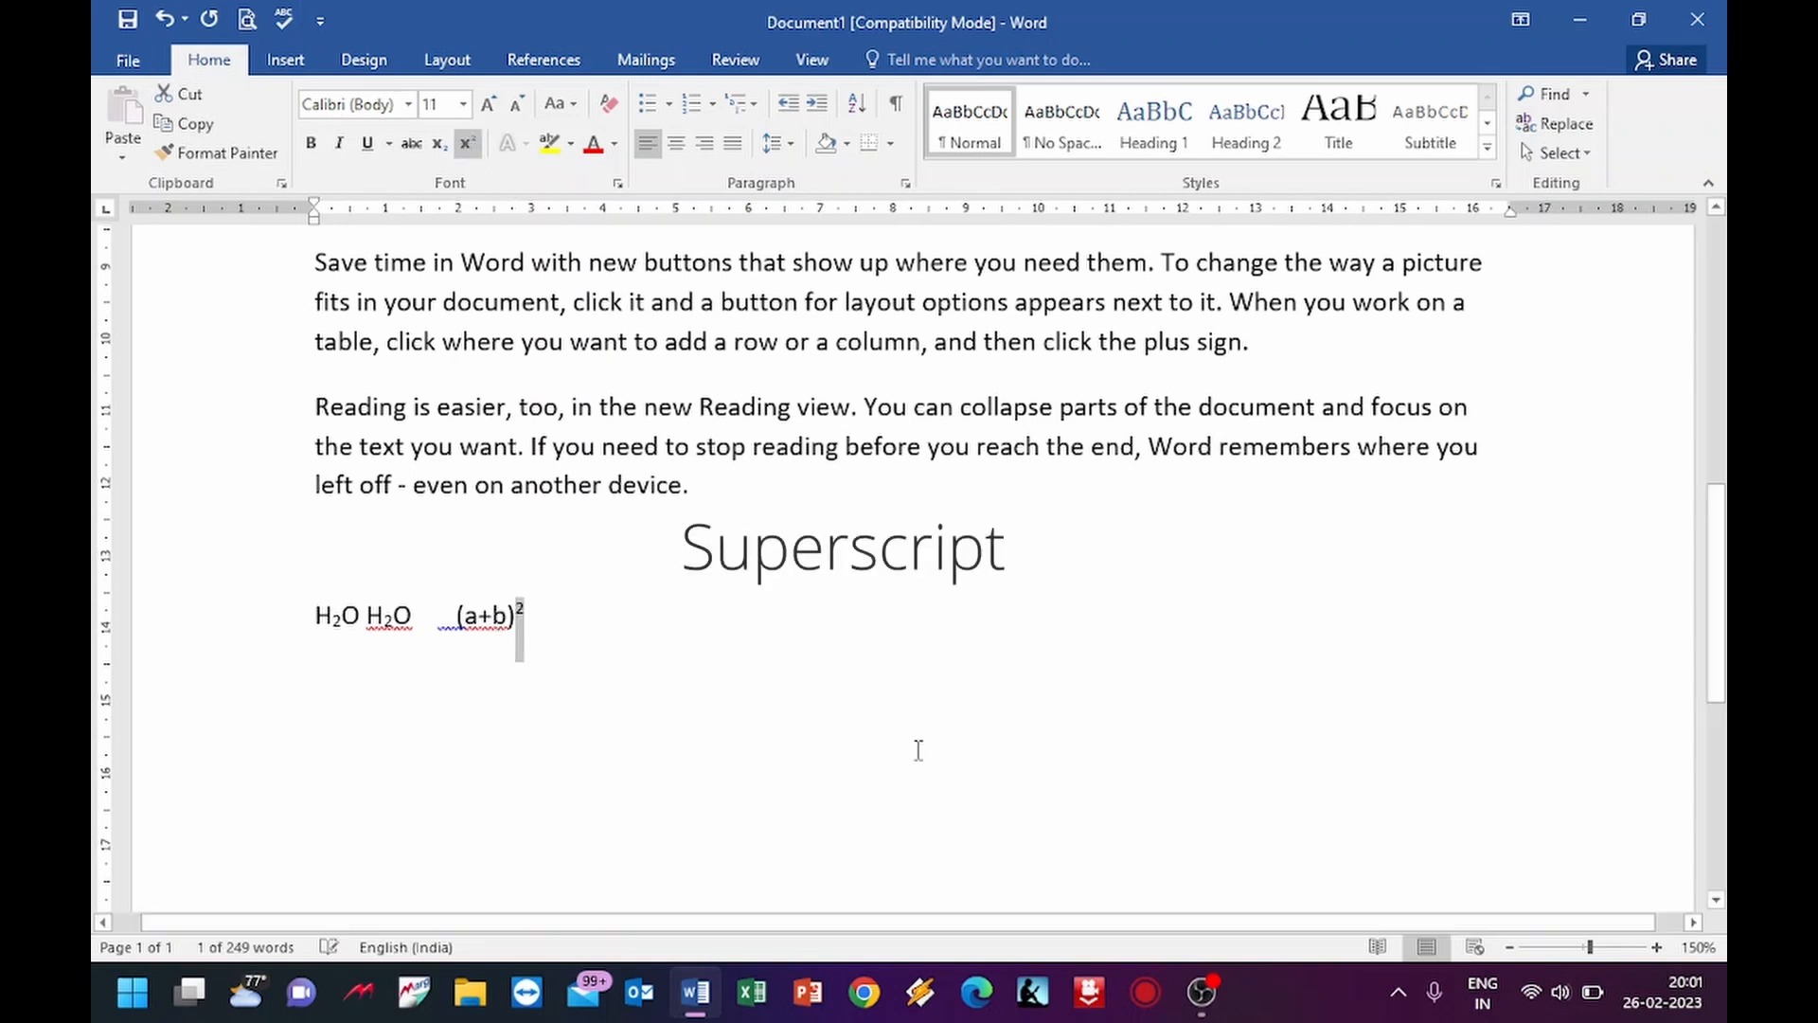
click(616, 642)
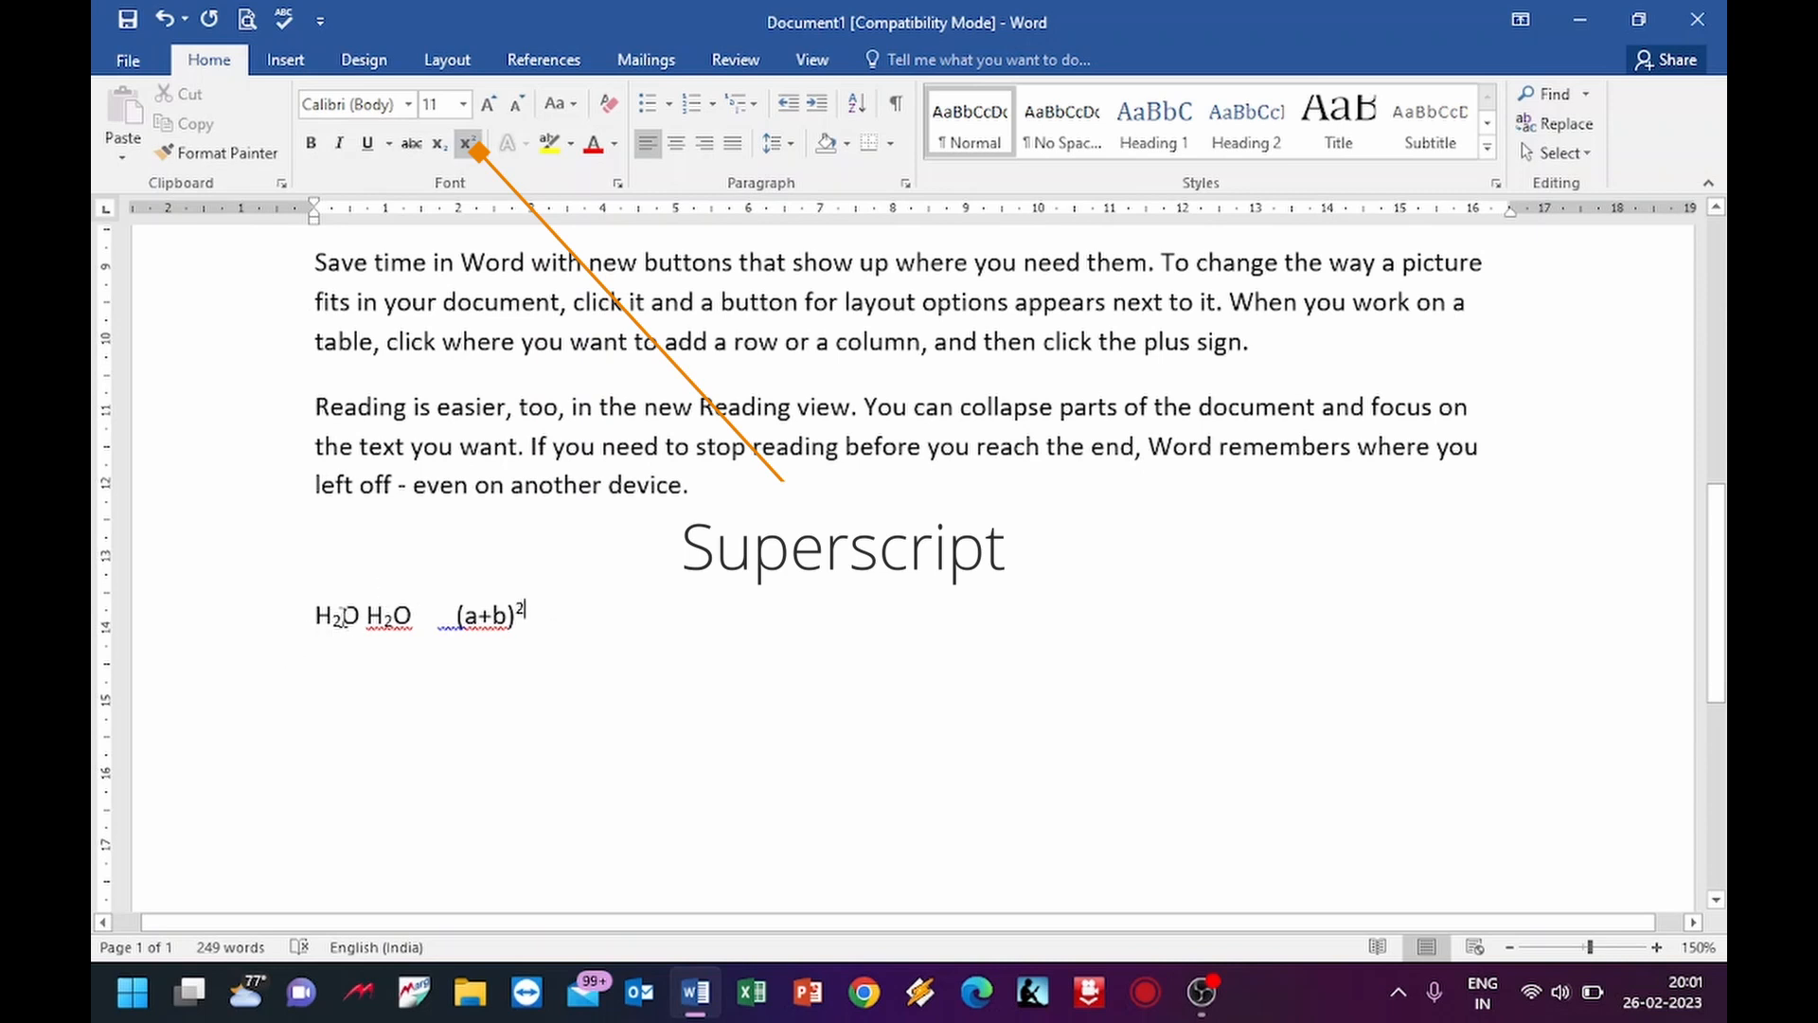
- Add "H2O" on a new line below the formulas in normal text, with superscript turned off
drag(341, 621, 331, 626)
click(547, 641)
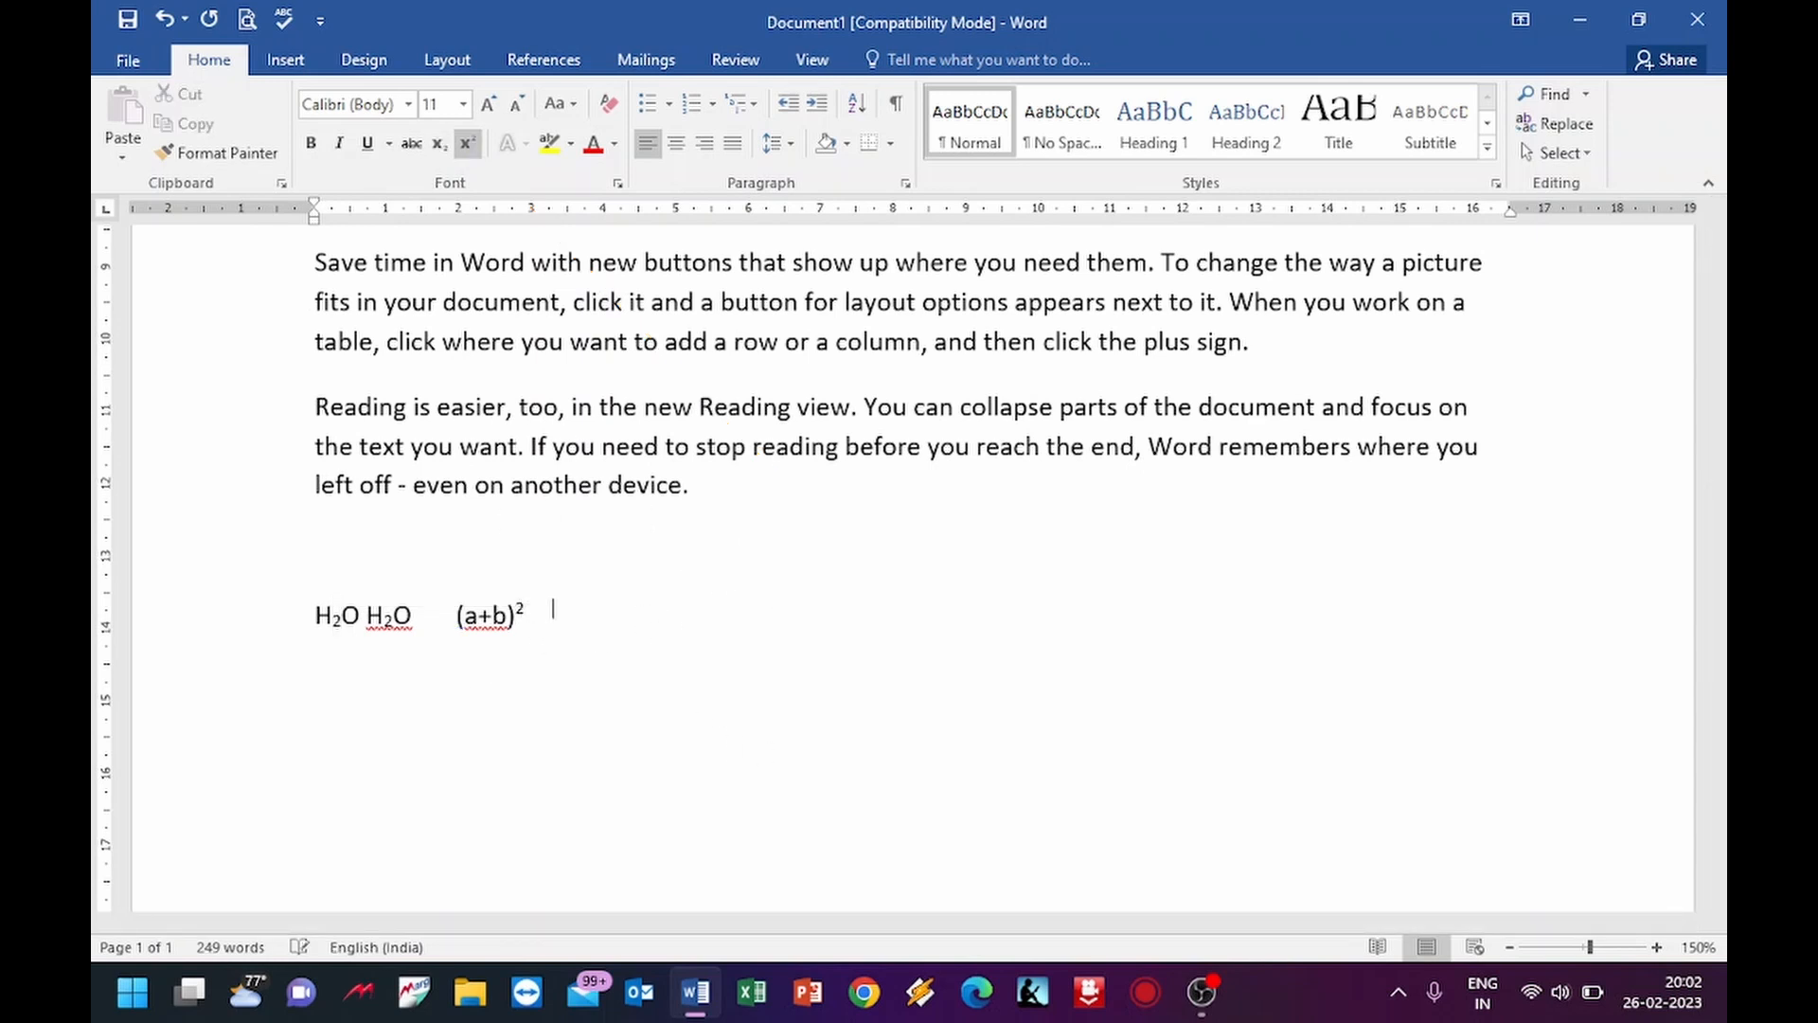
text(H2)
key(Return)
text(H)
key(BackSpace)
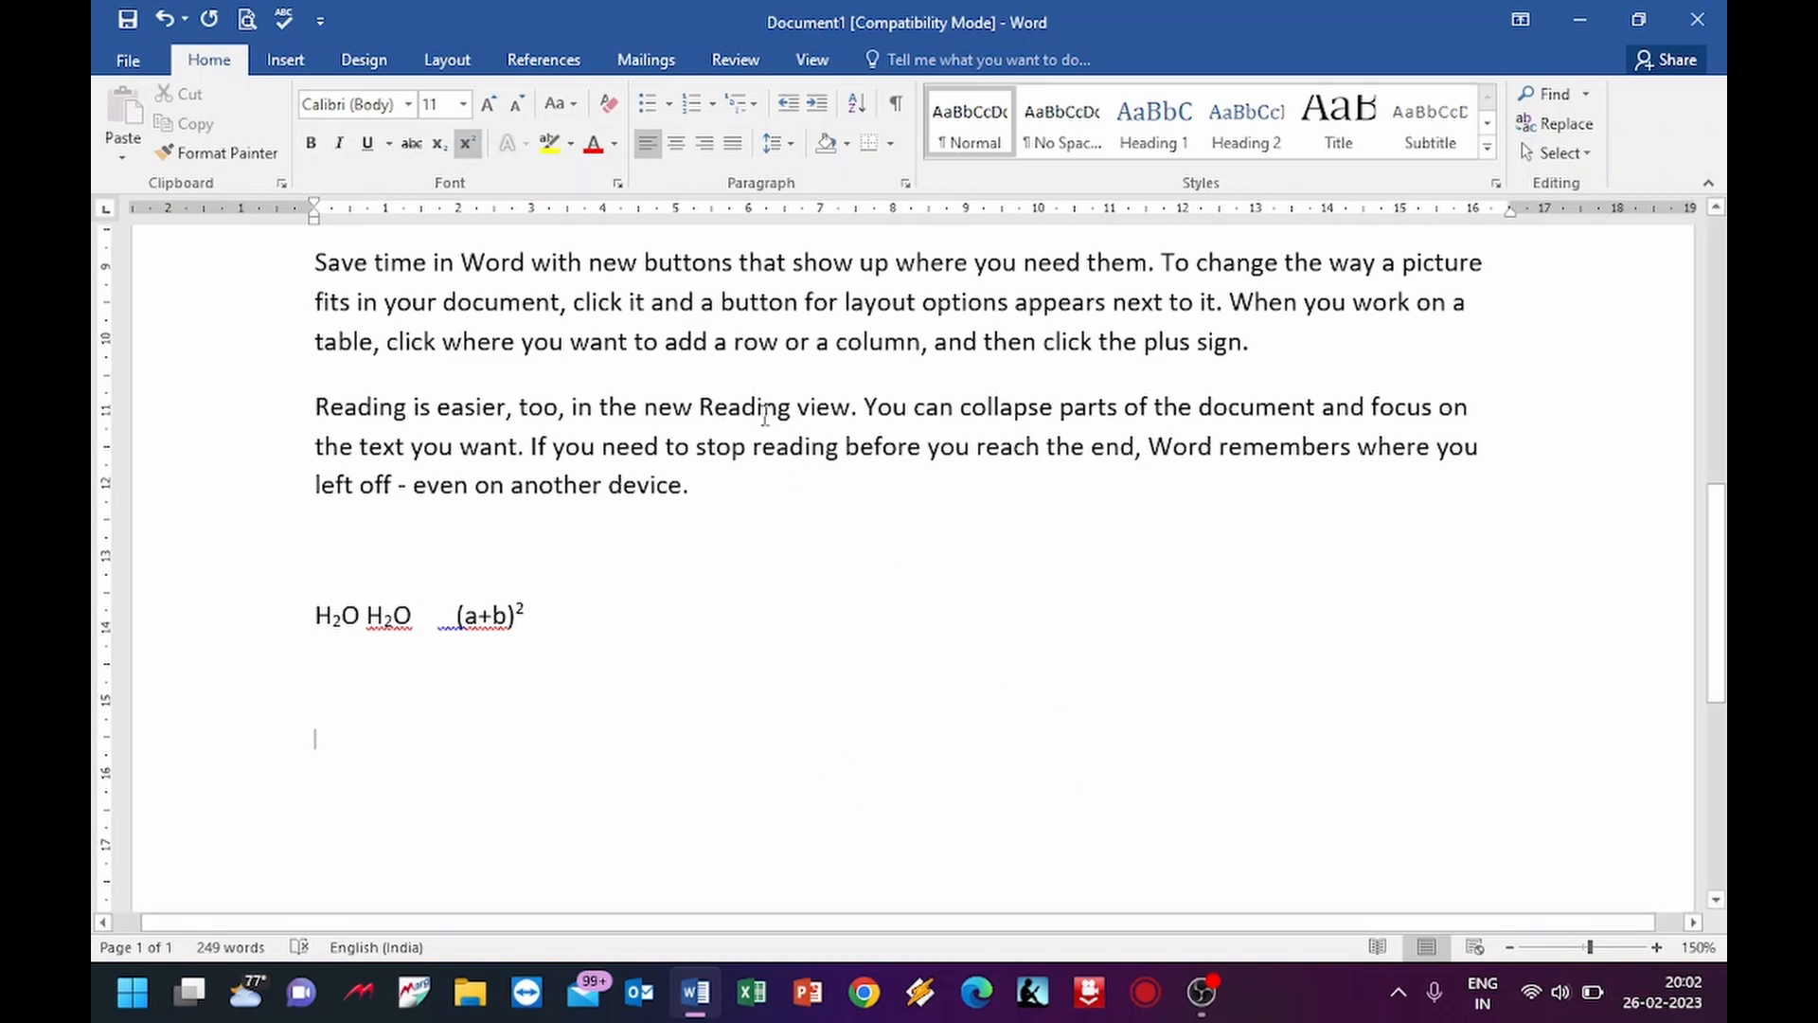
click(468, 144)
text(H2O)
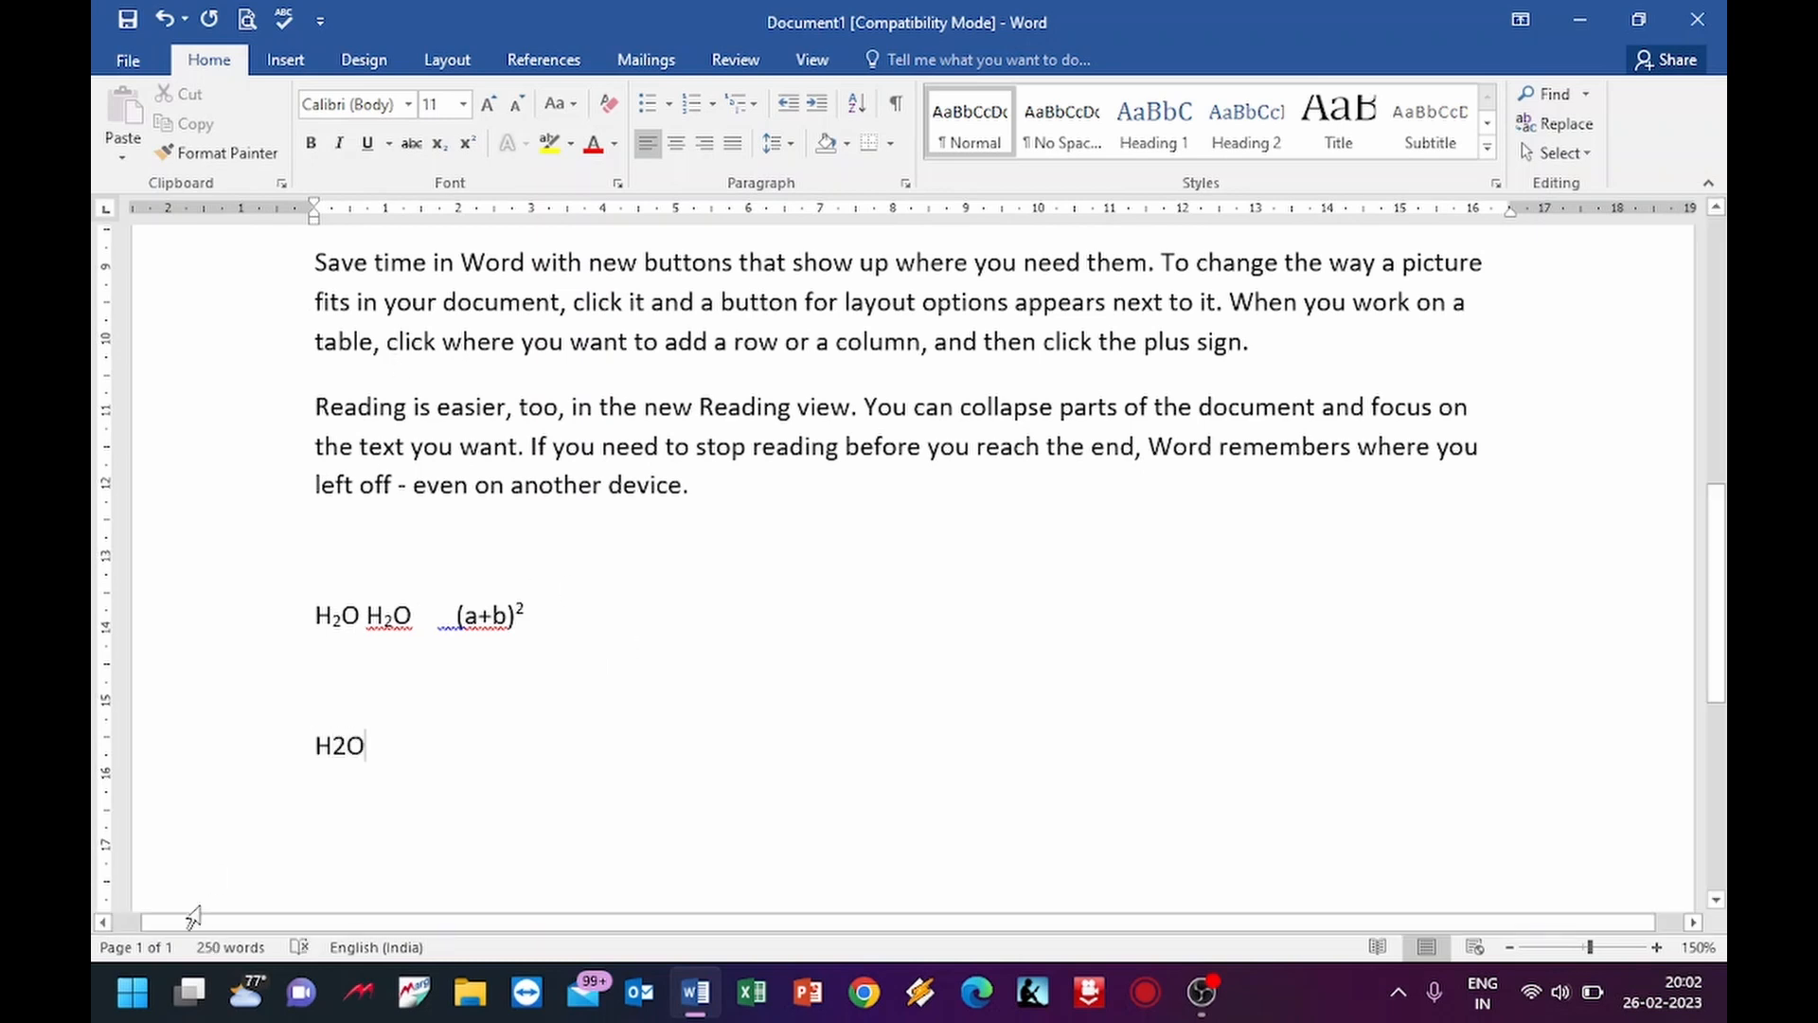
- Apply the Subscript effect to the 2 of the lower "H2O" through the Font dialog
drag(349, 748, 334, 753)
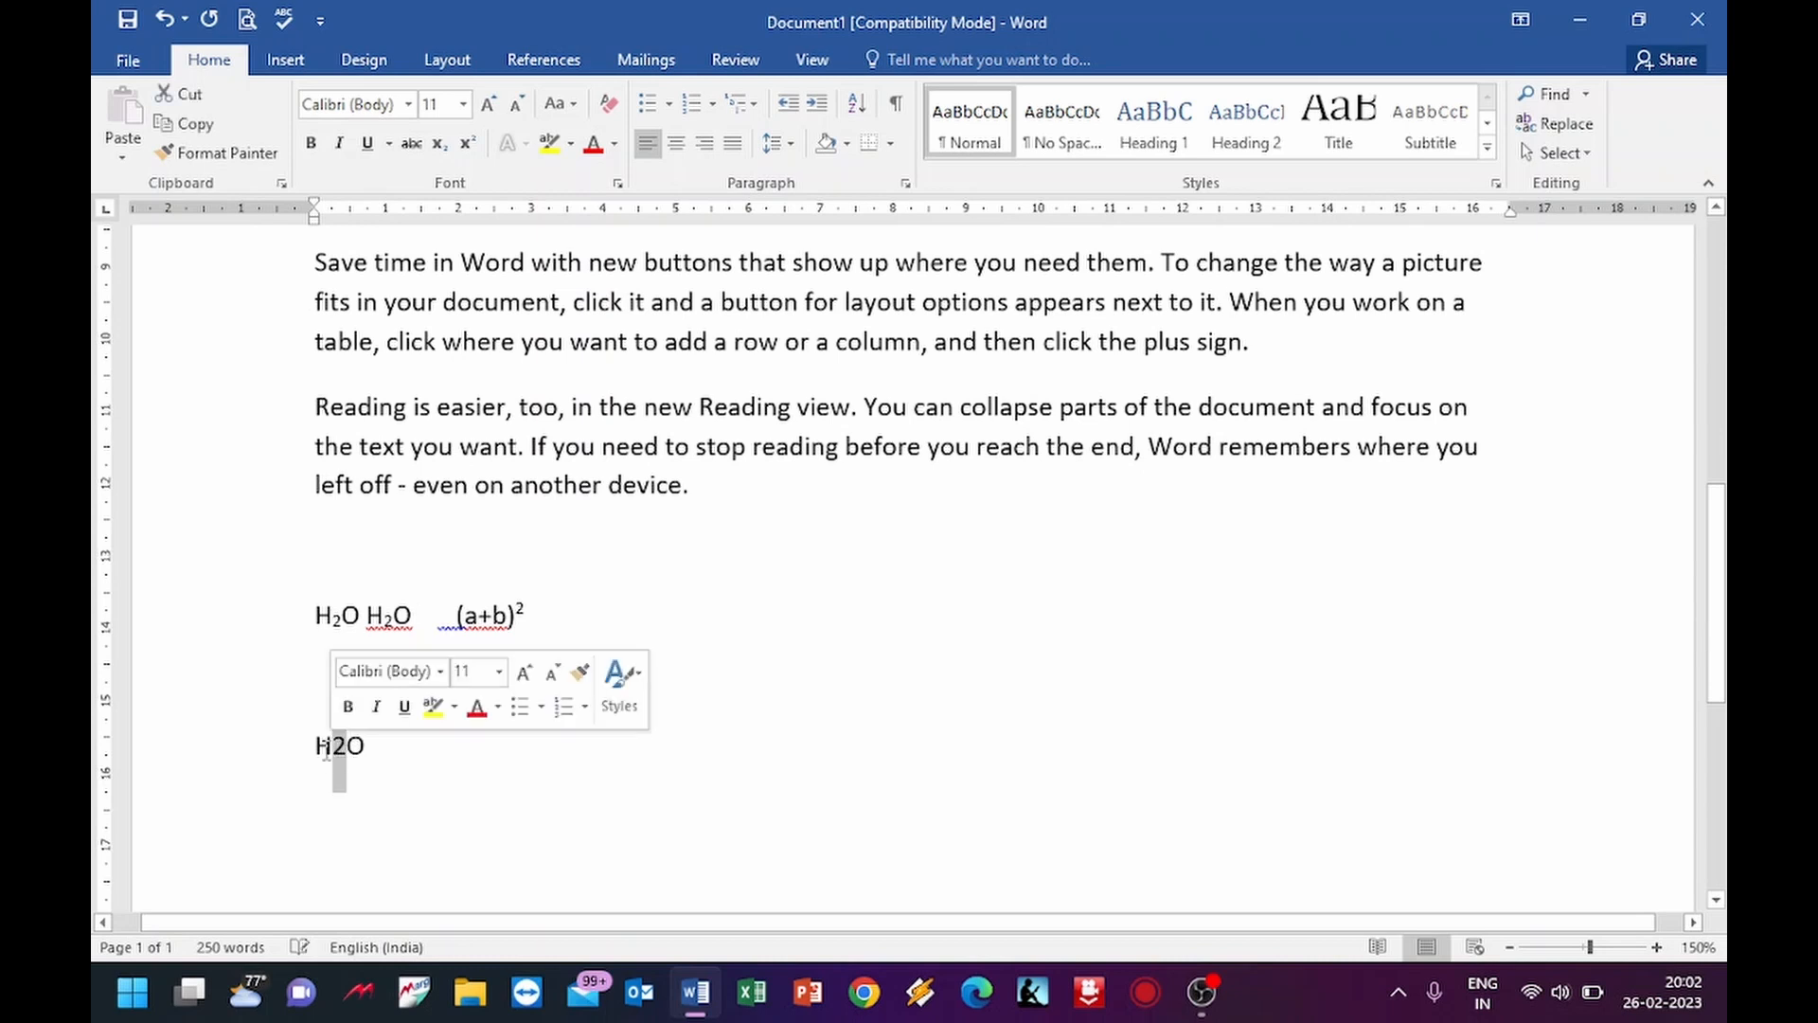
click(617, 183)
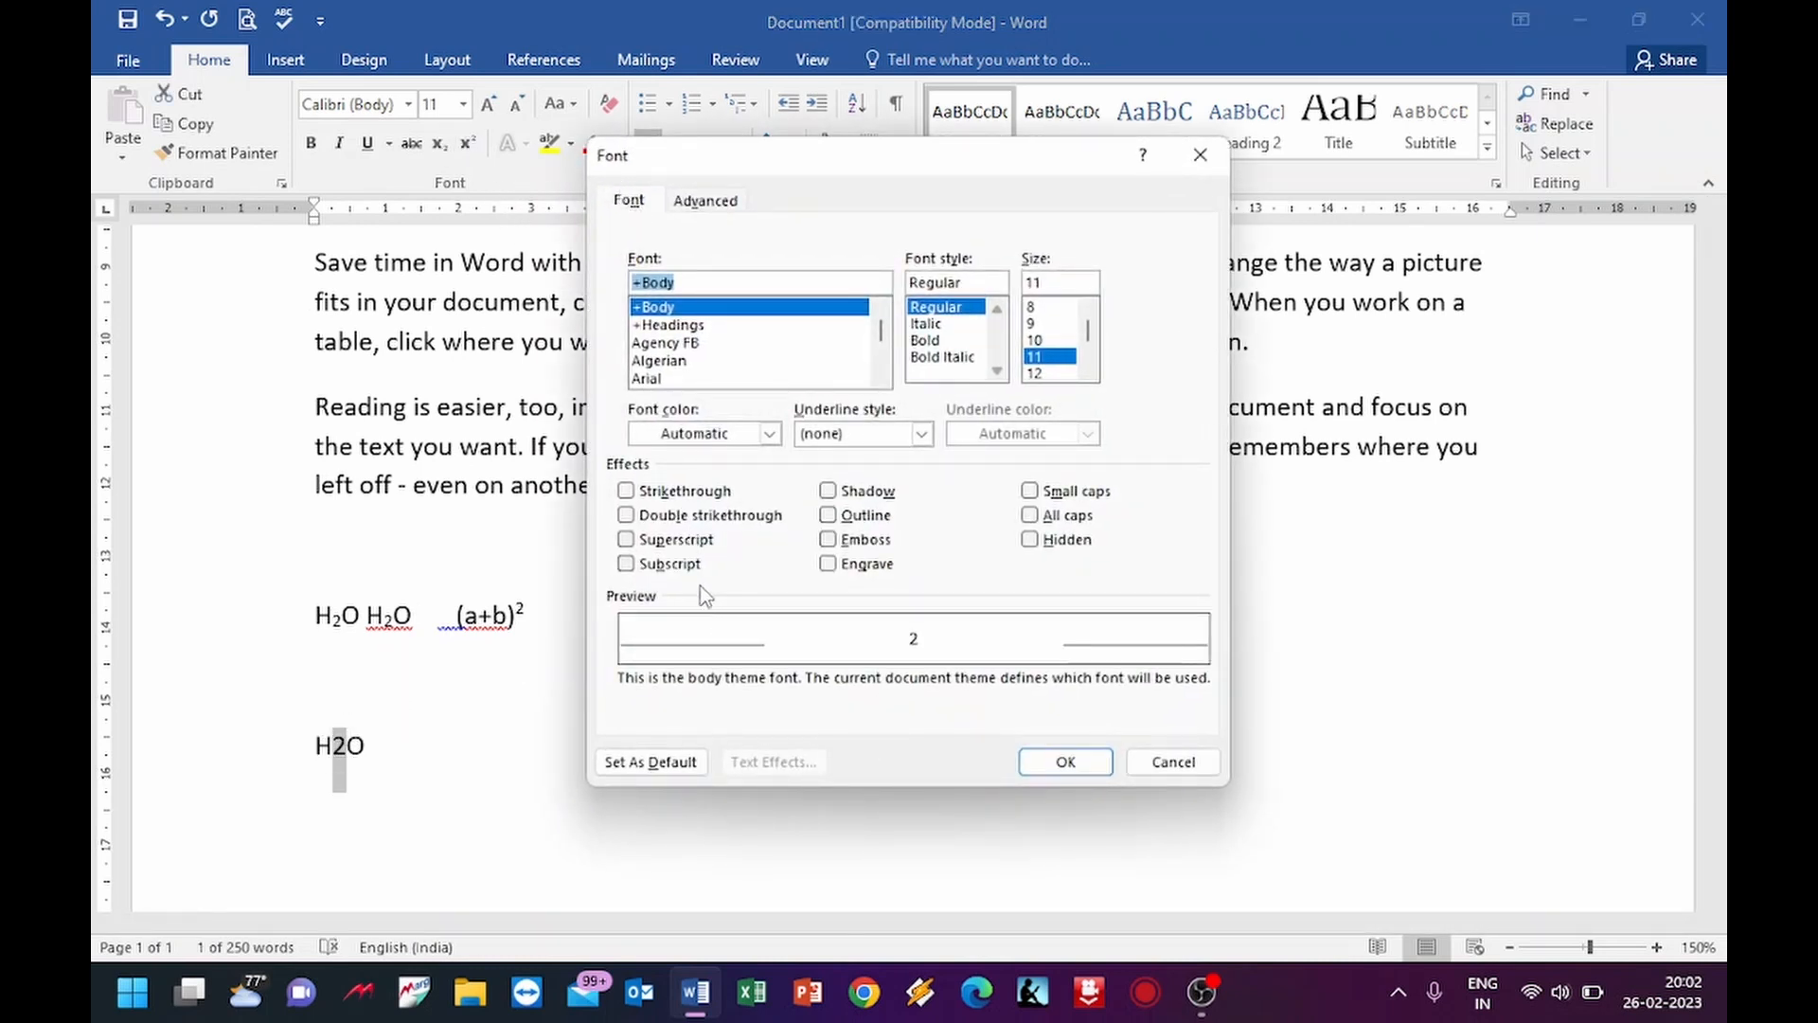
click(633, 542)
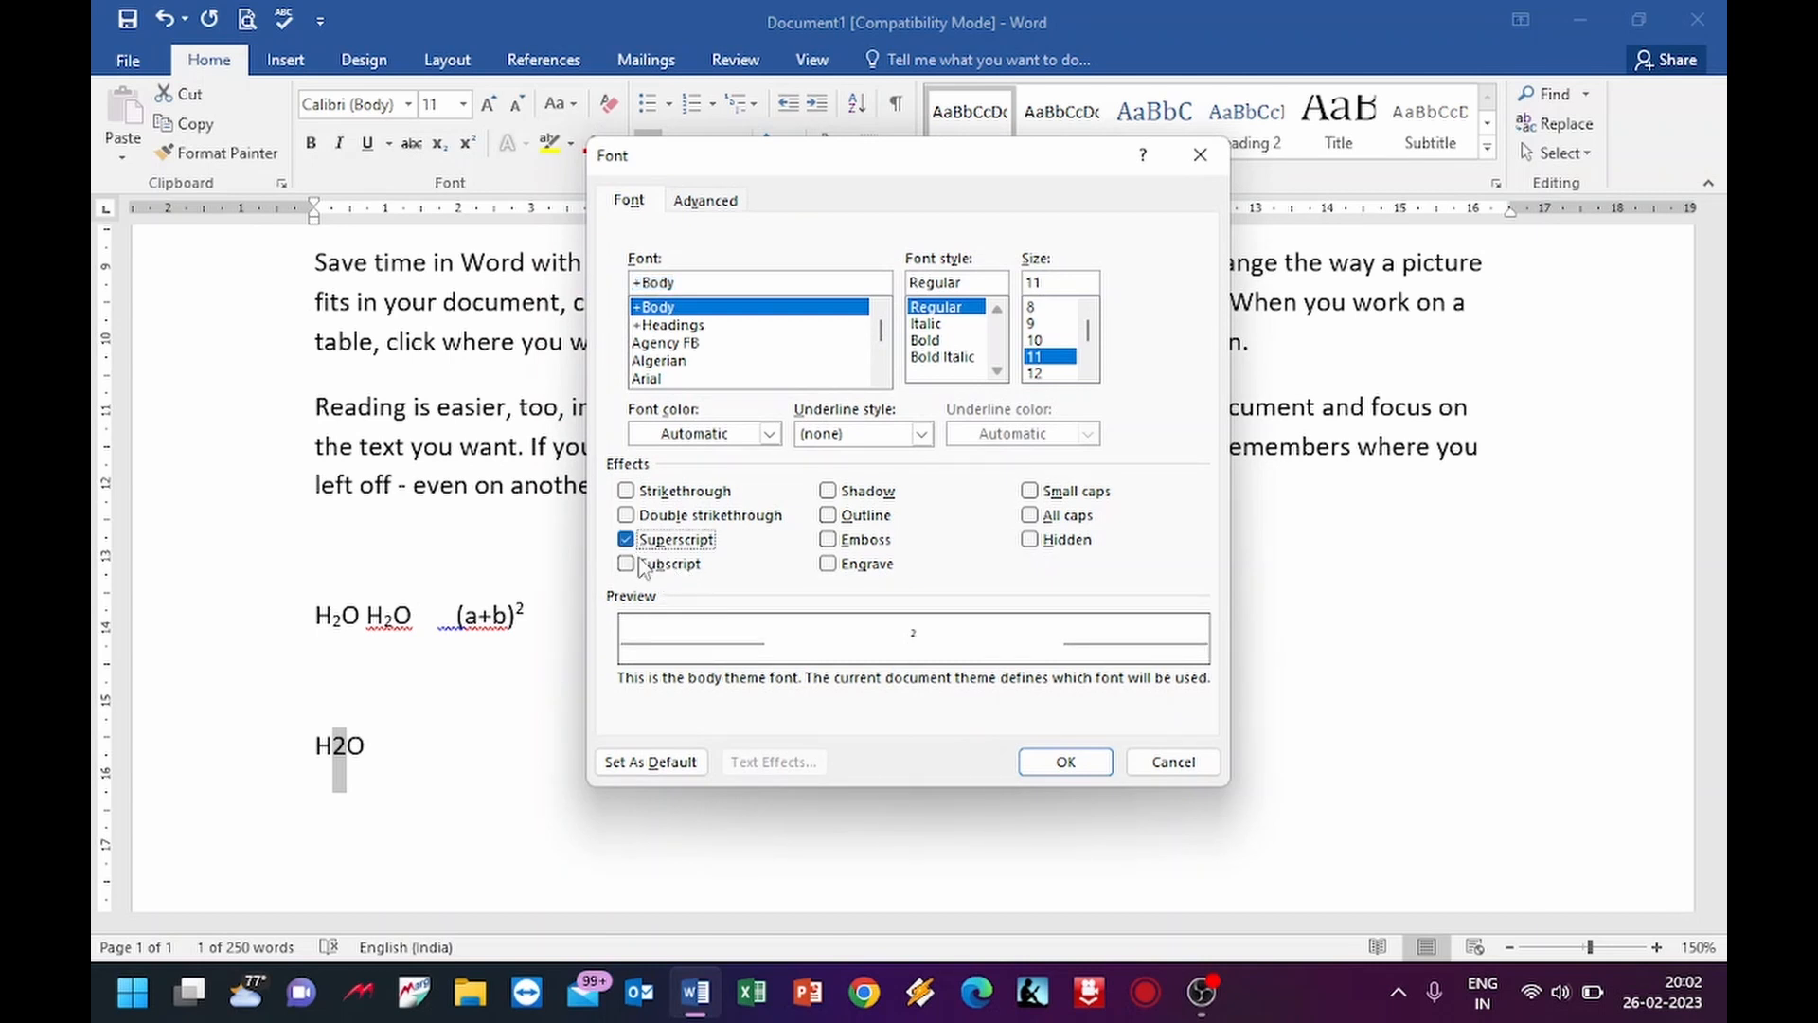
click(627, 565)
click(1062, 763)
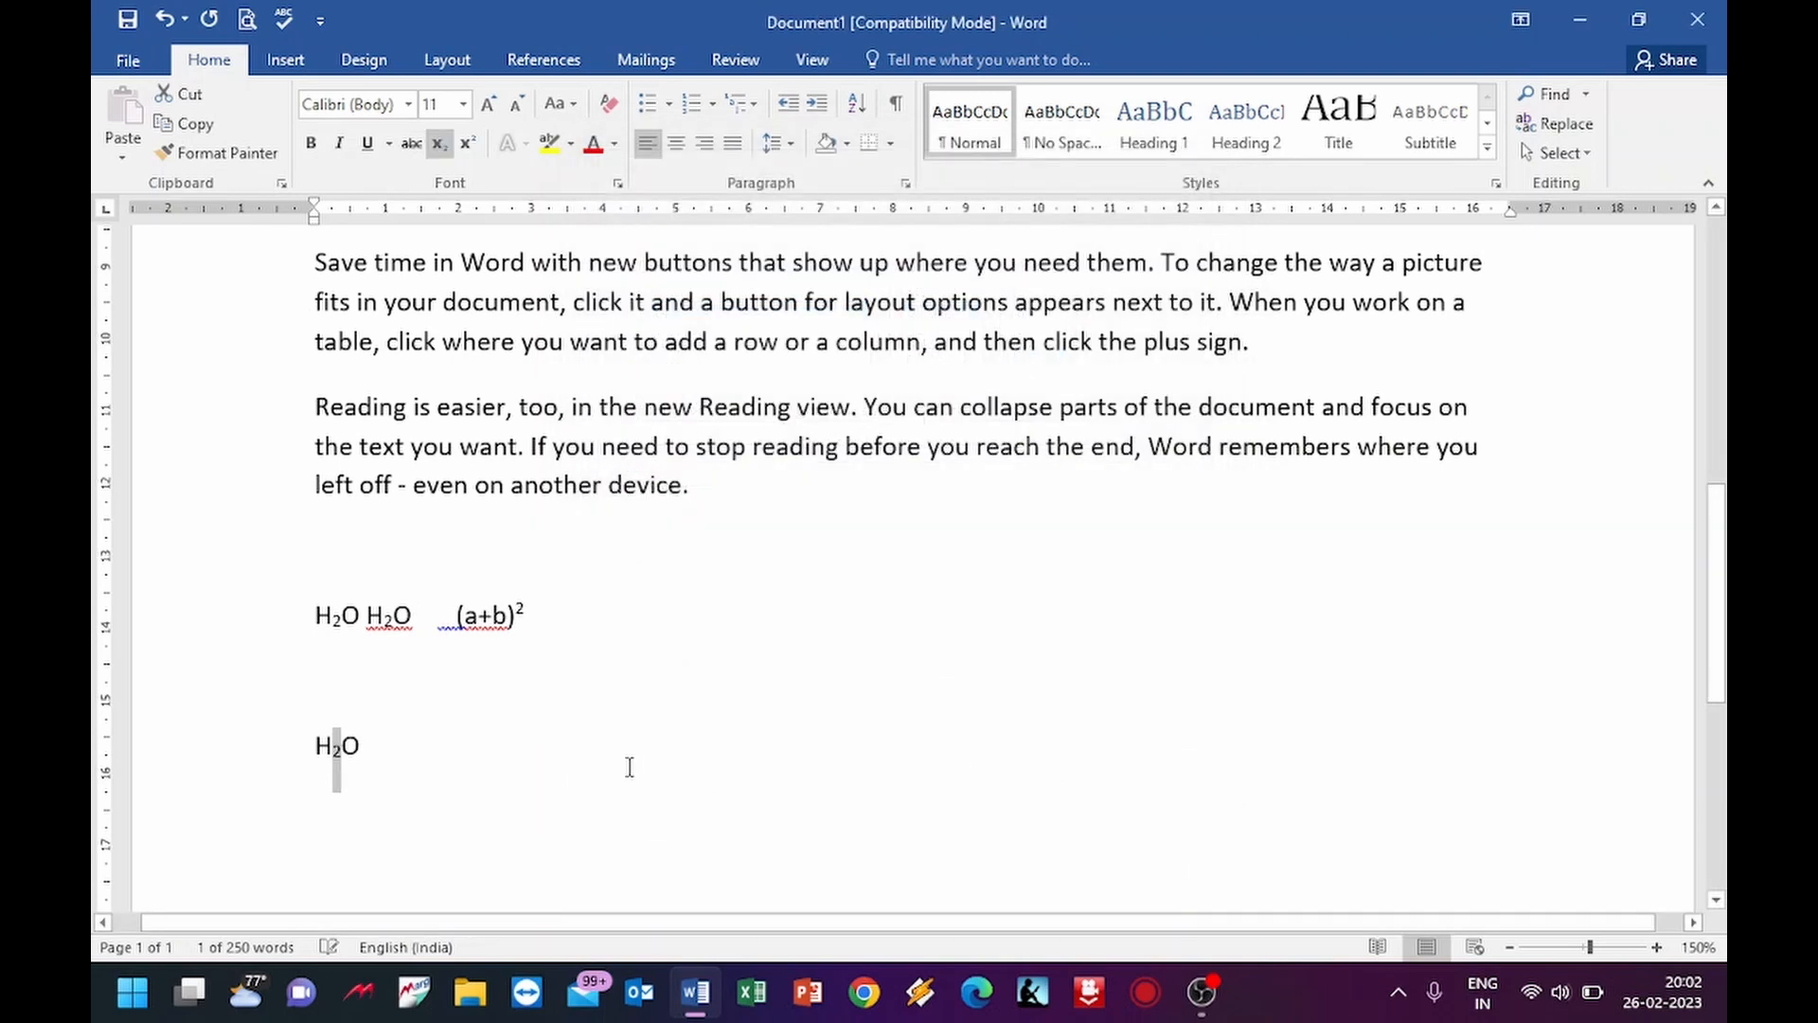
- Add "(a+b)2" after the lower H2O formula, separated by a gap
click(558, 766)
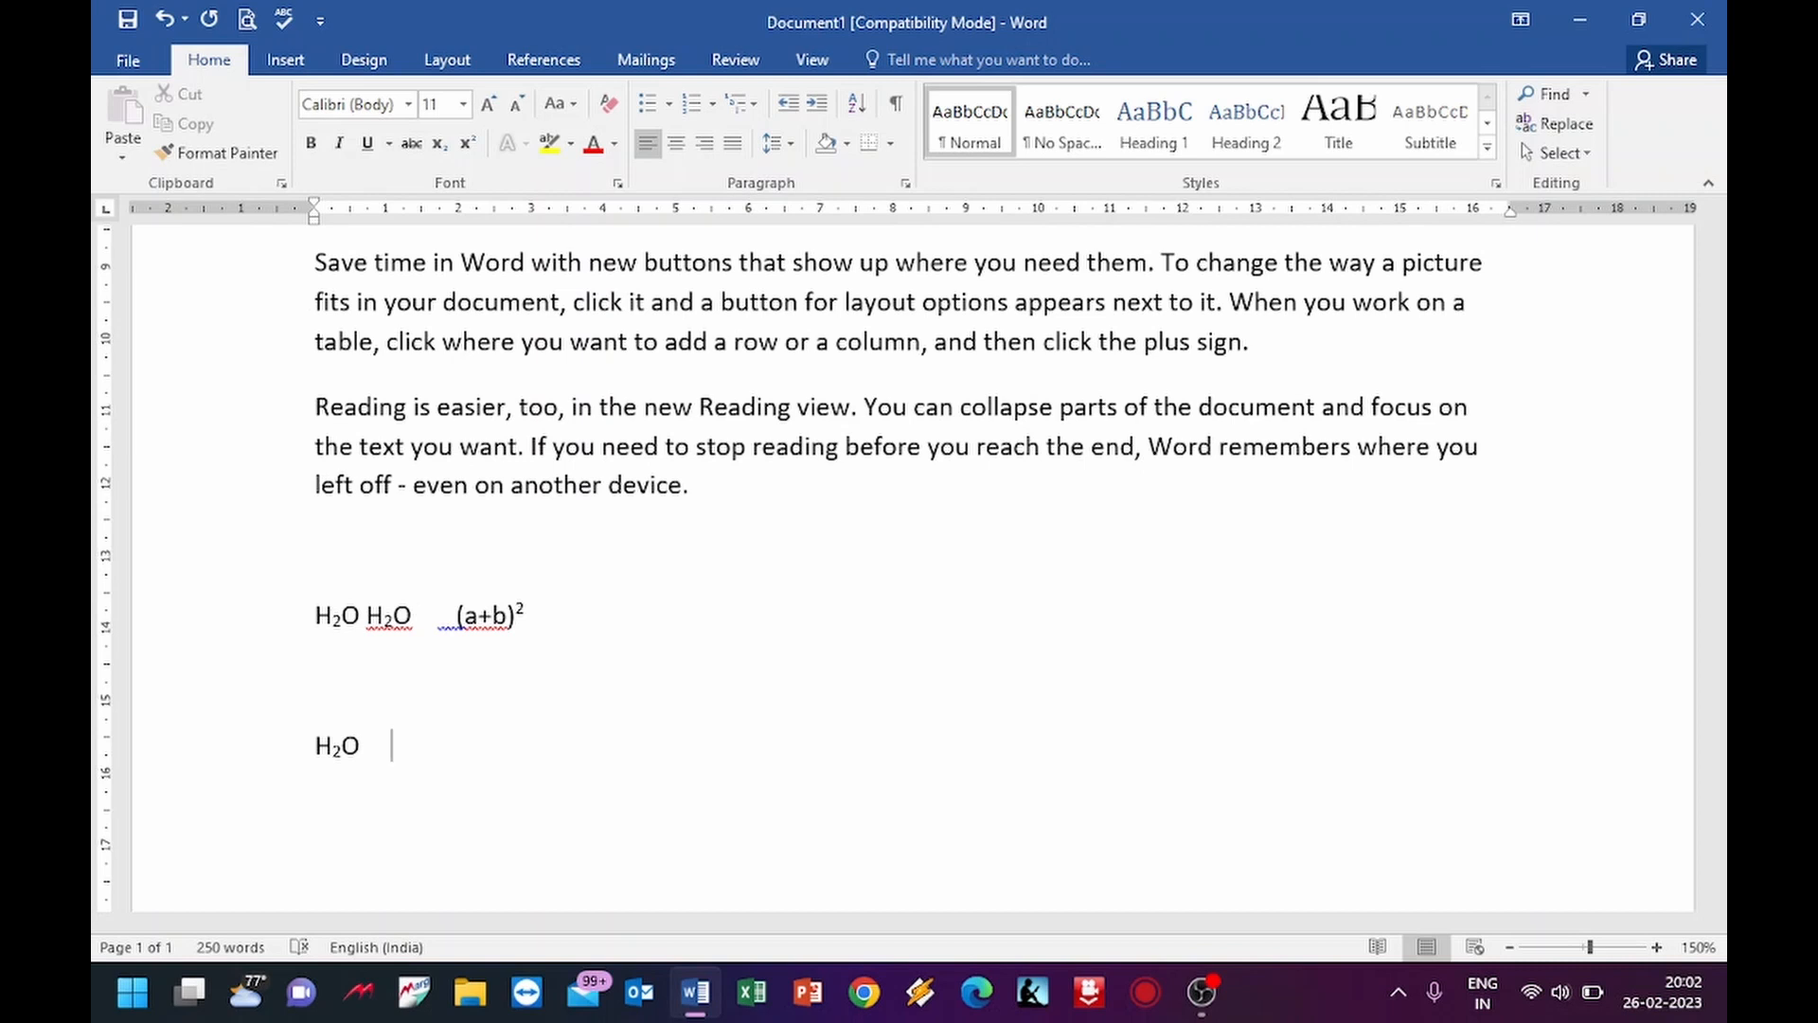
text((a+b)
key(BackSpace)
text(b)2)
- Apply the Superscript effect to the 2 of the lower "(a+b)2" through the Font dialog and start a new line below
key(shift+Left)
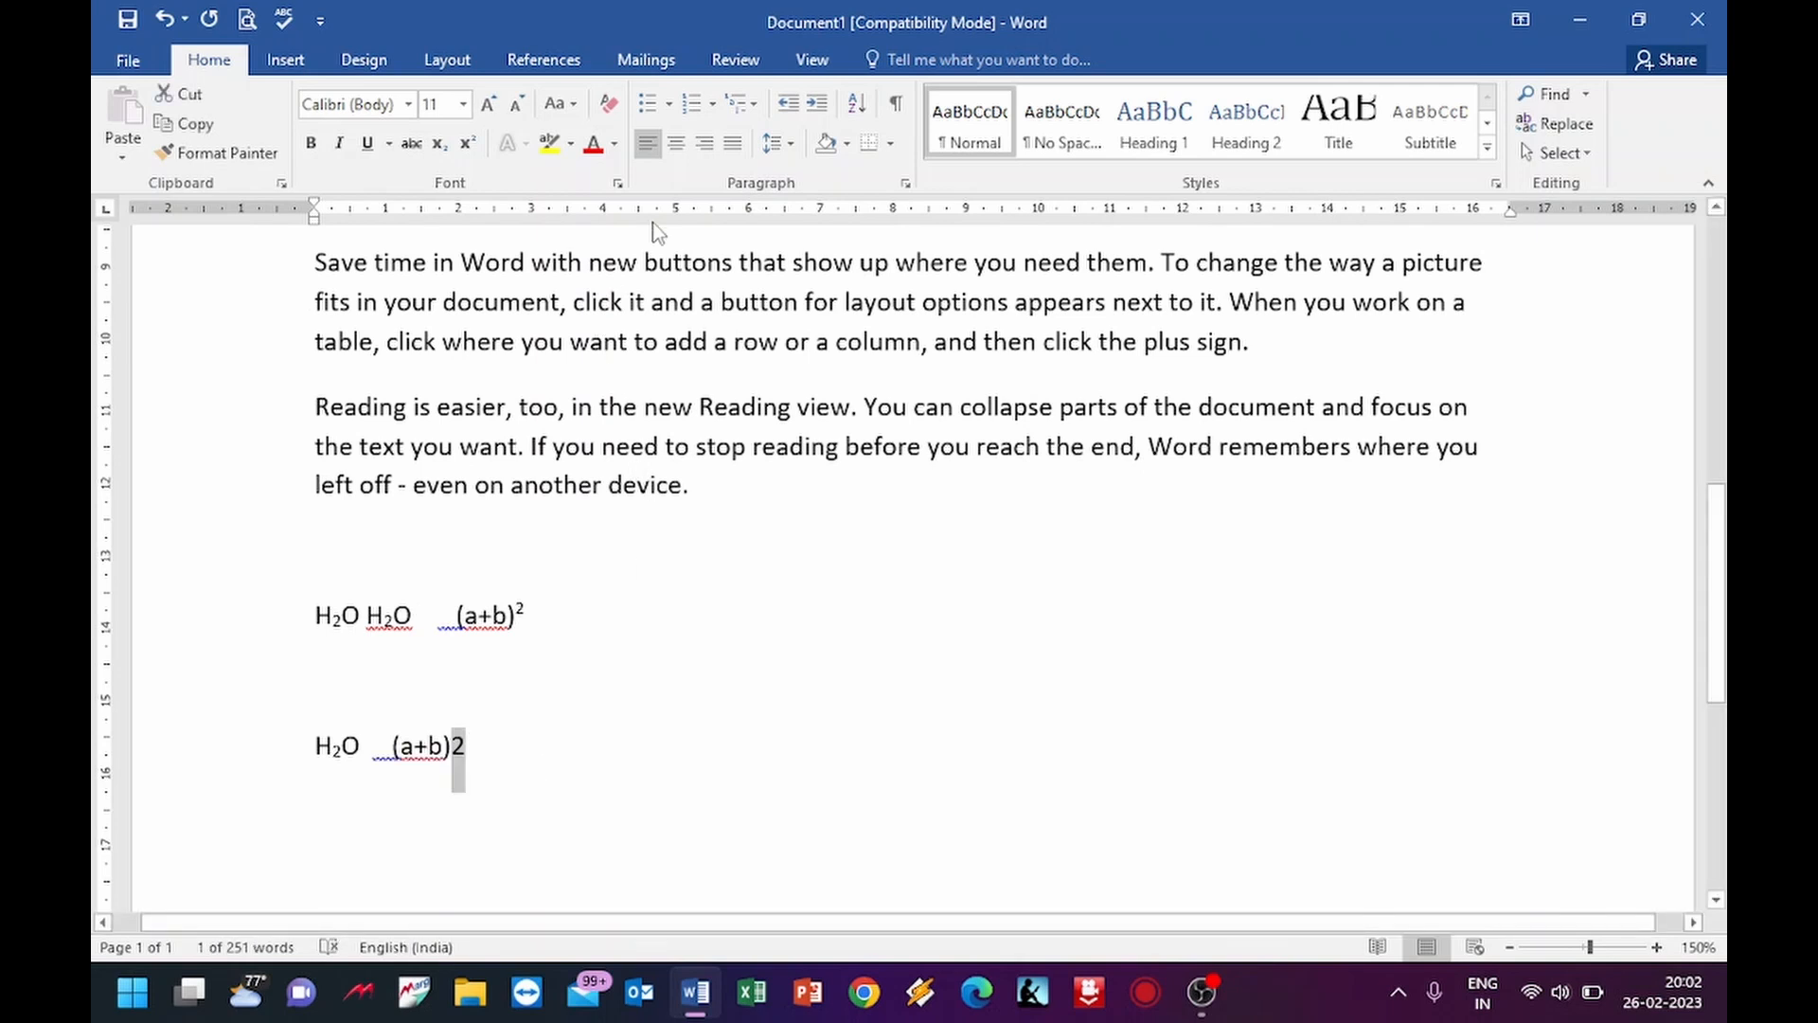
click(617, 182)
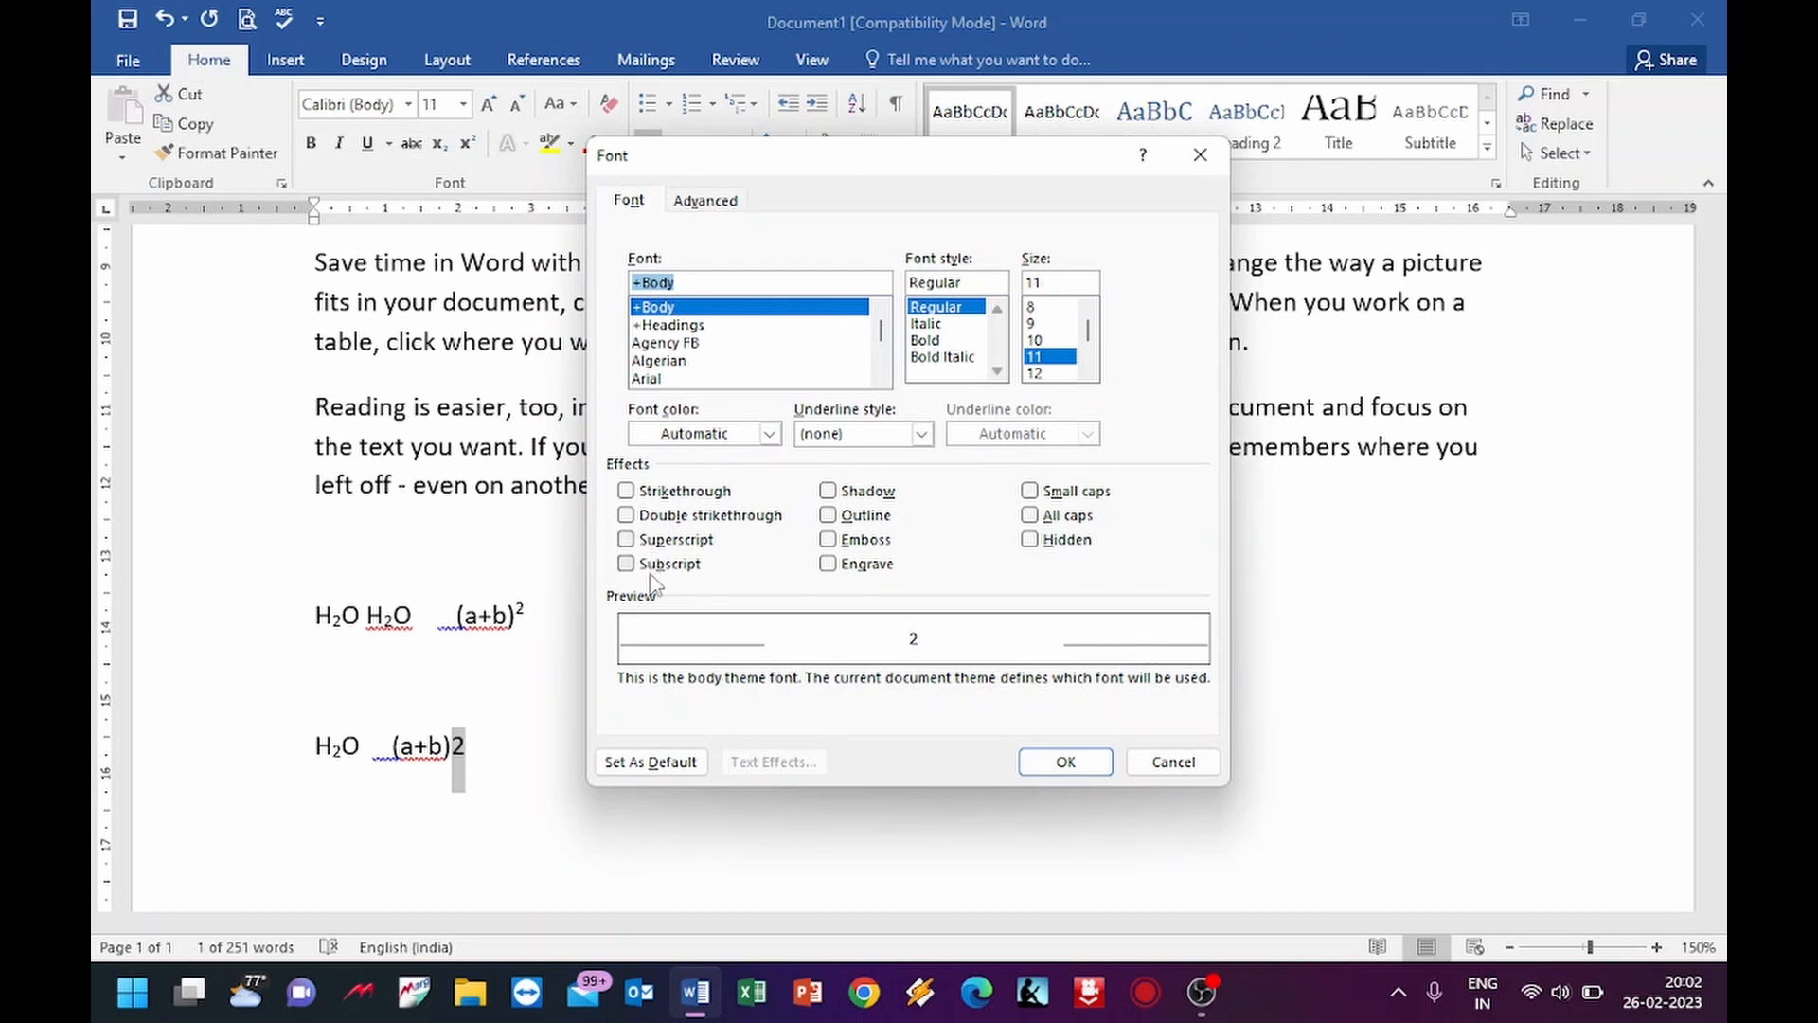
click(642, 541)
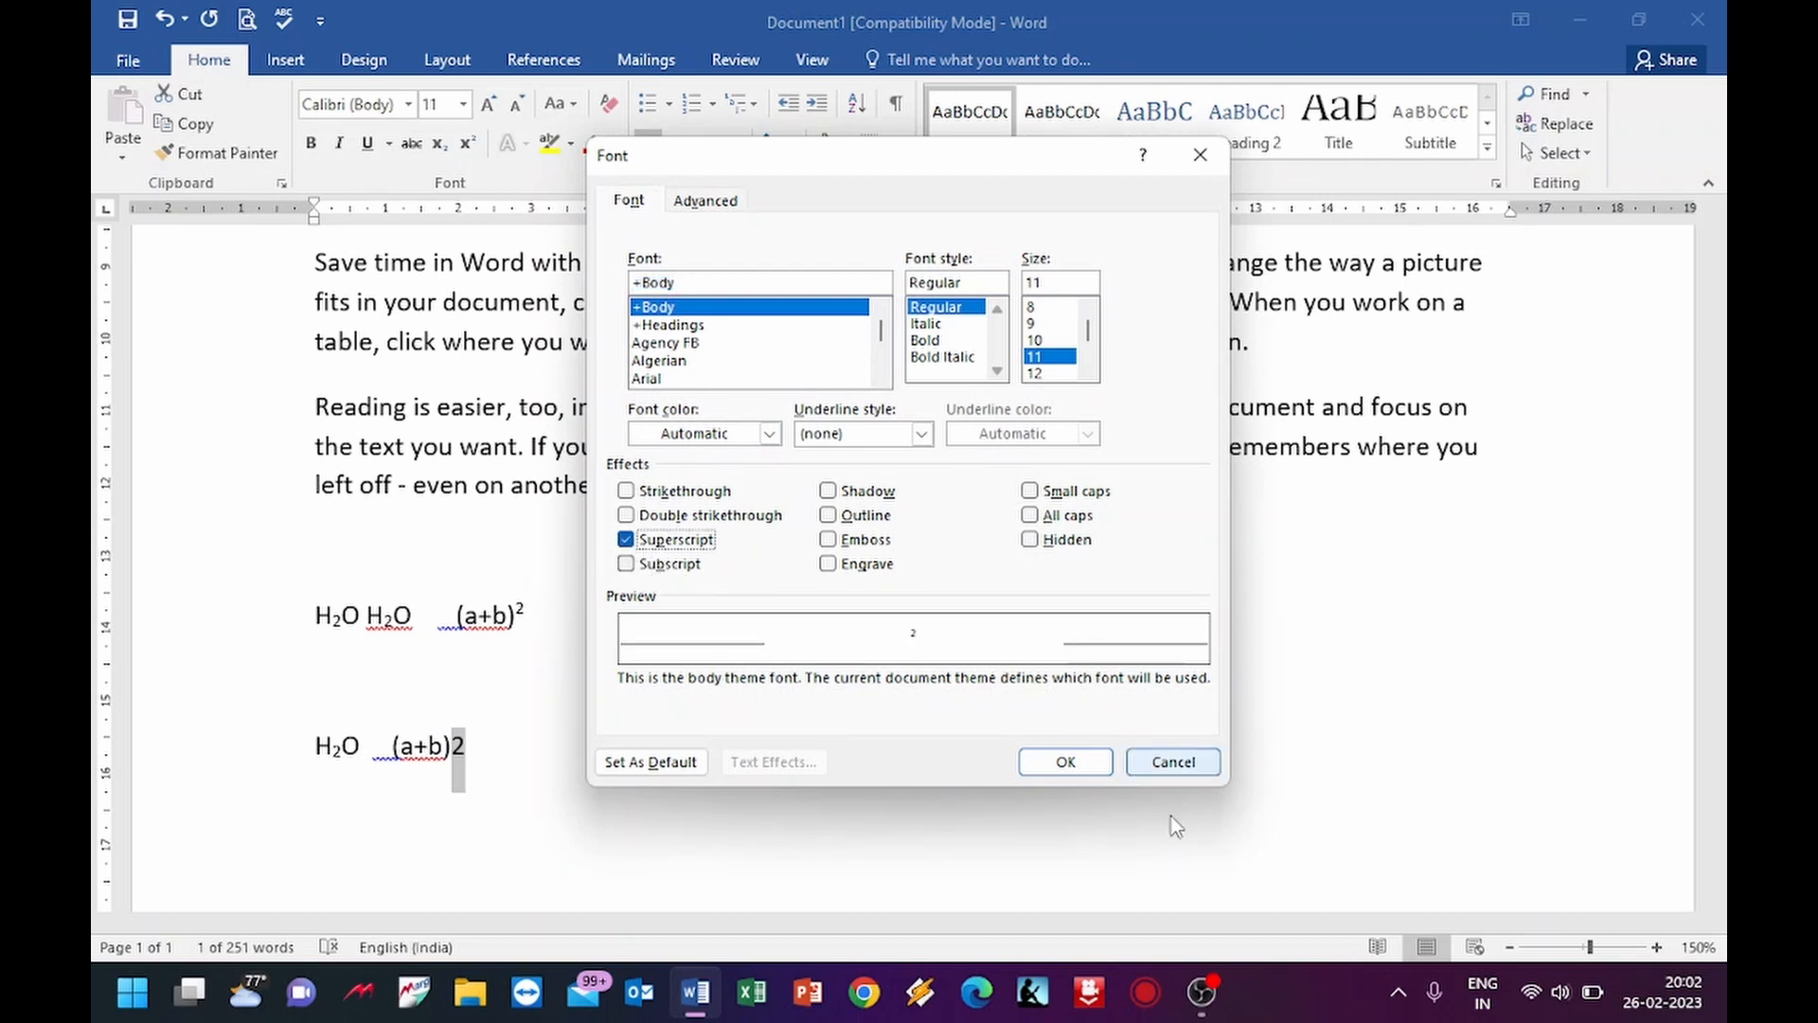
click(1087, 764)
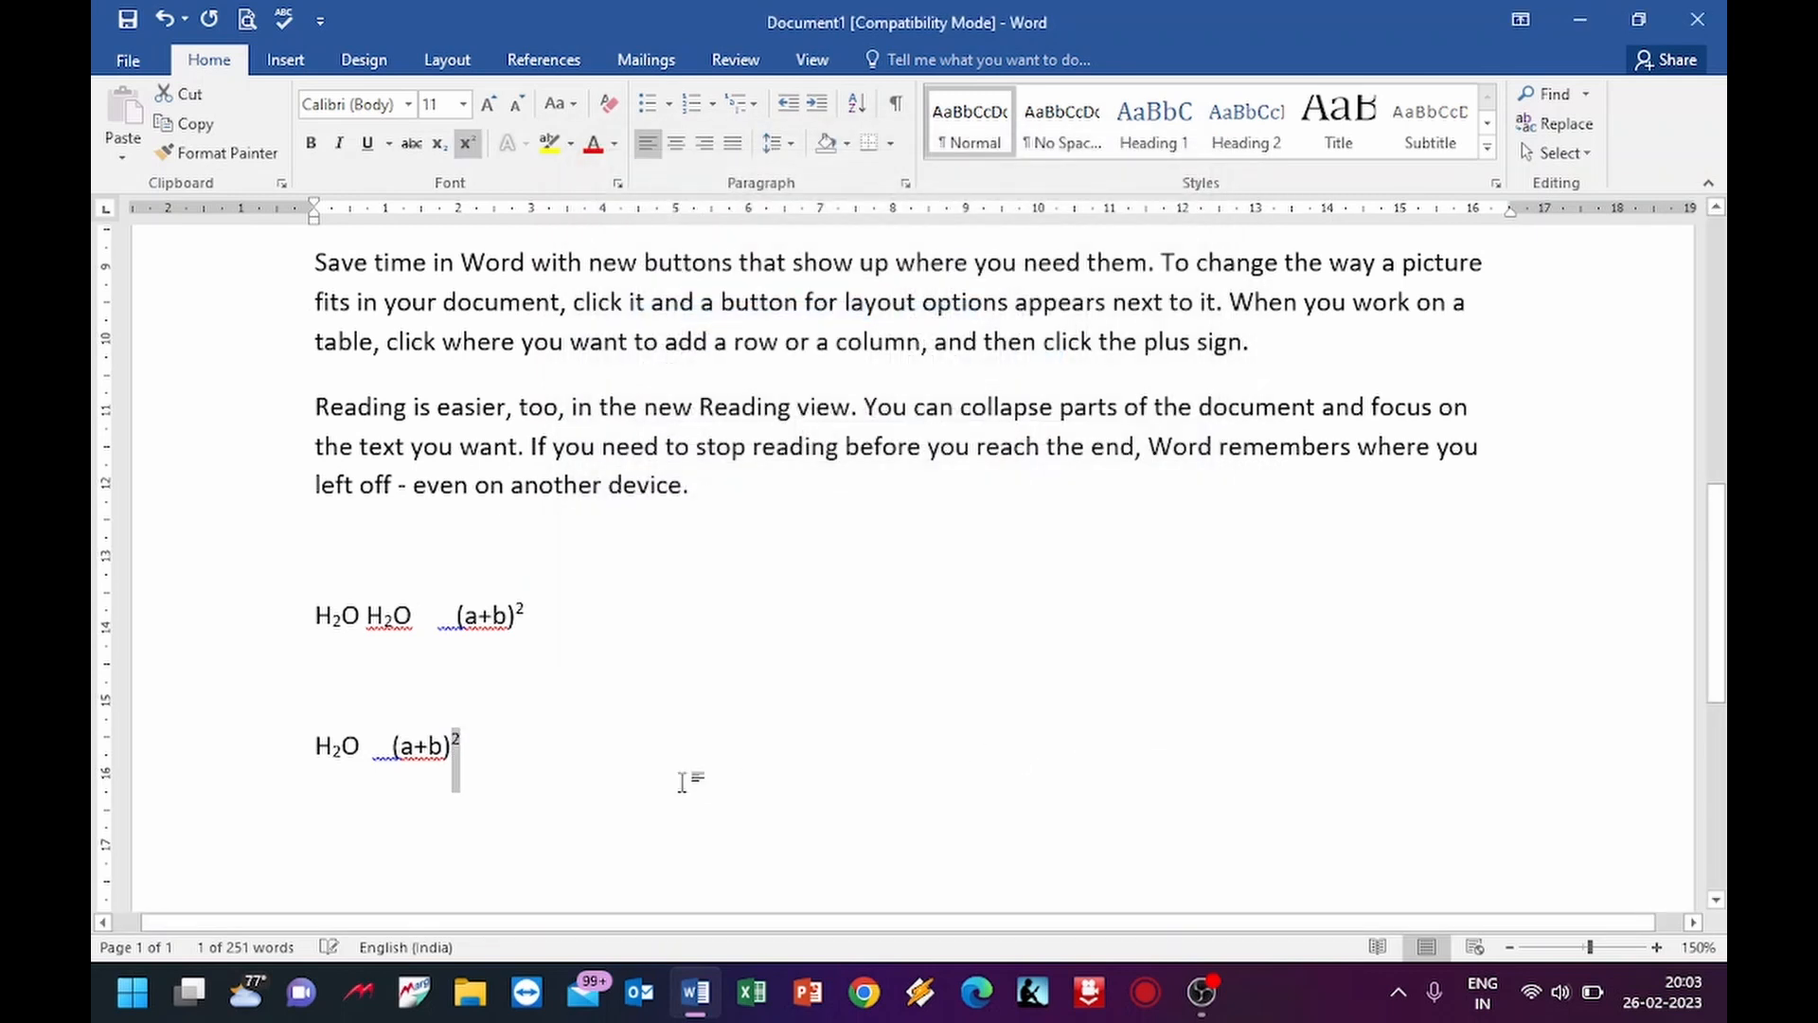
click(682, 782)
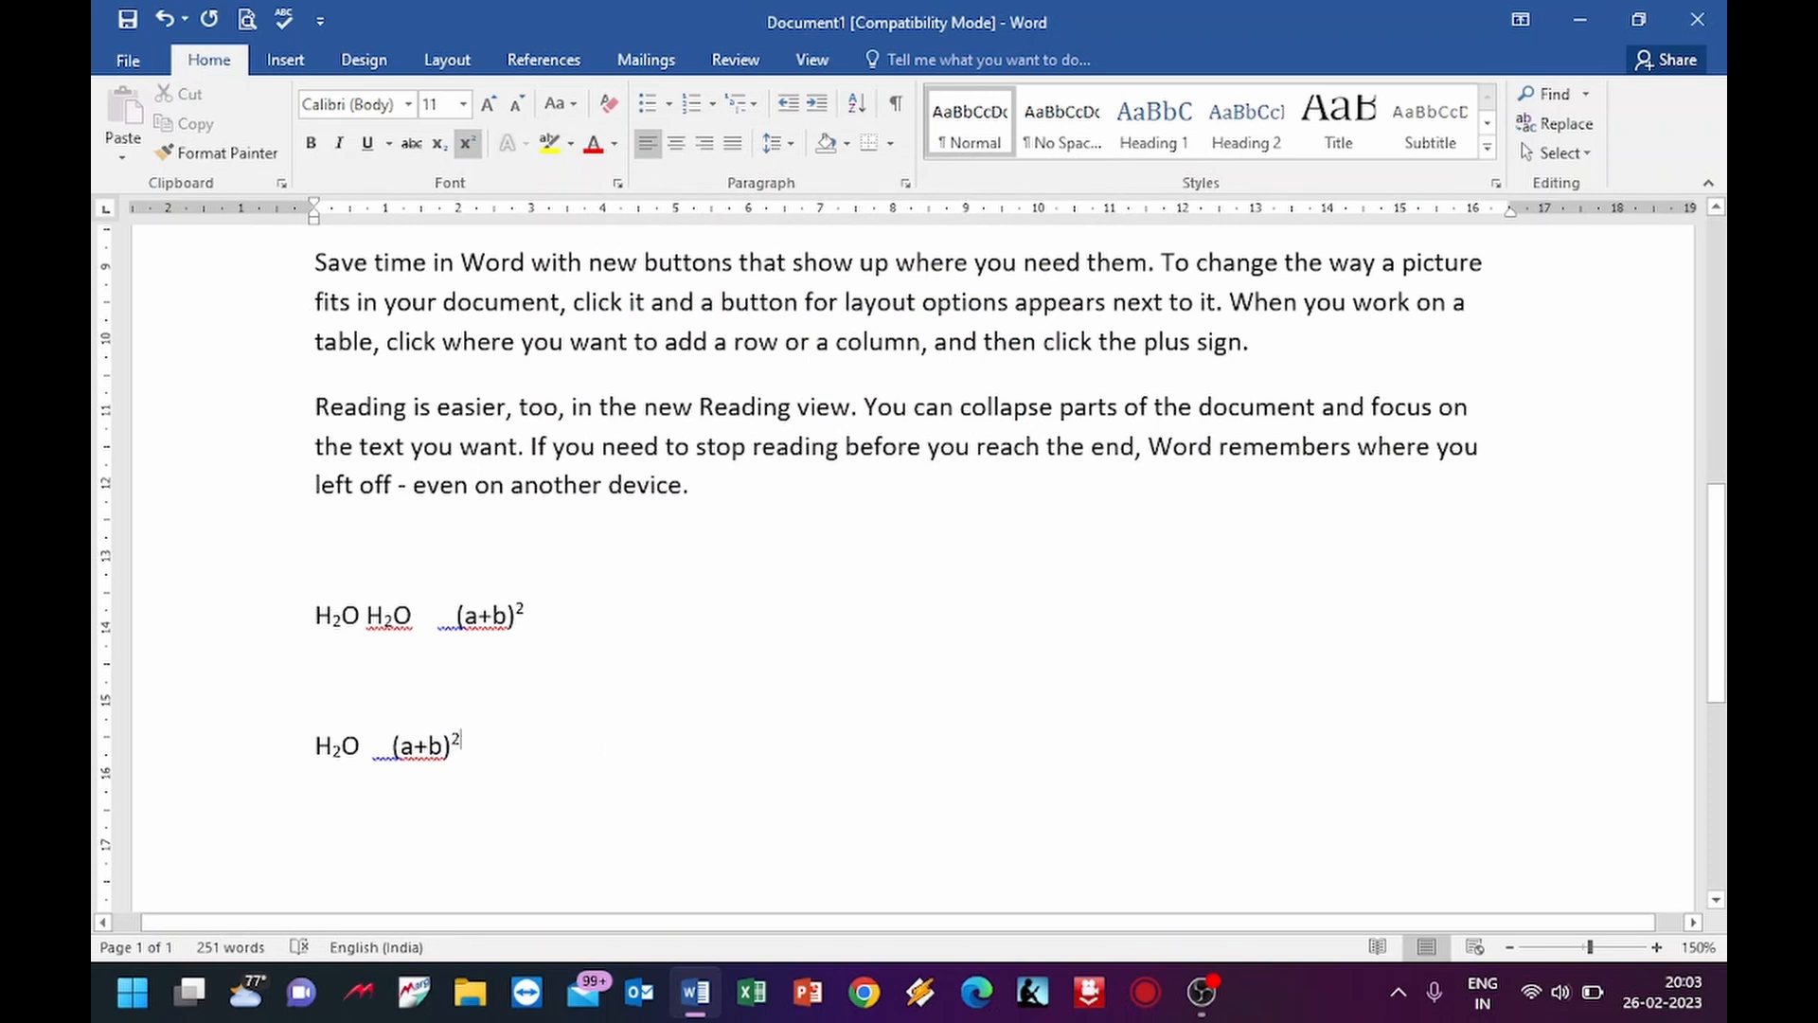
key(Return)
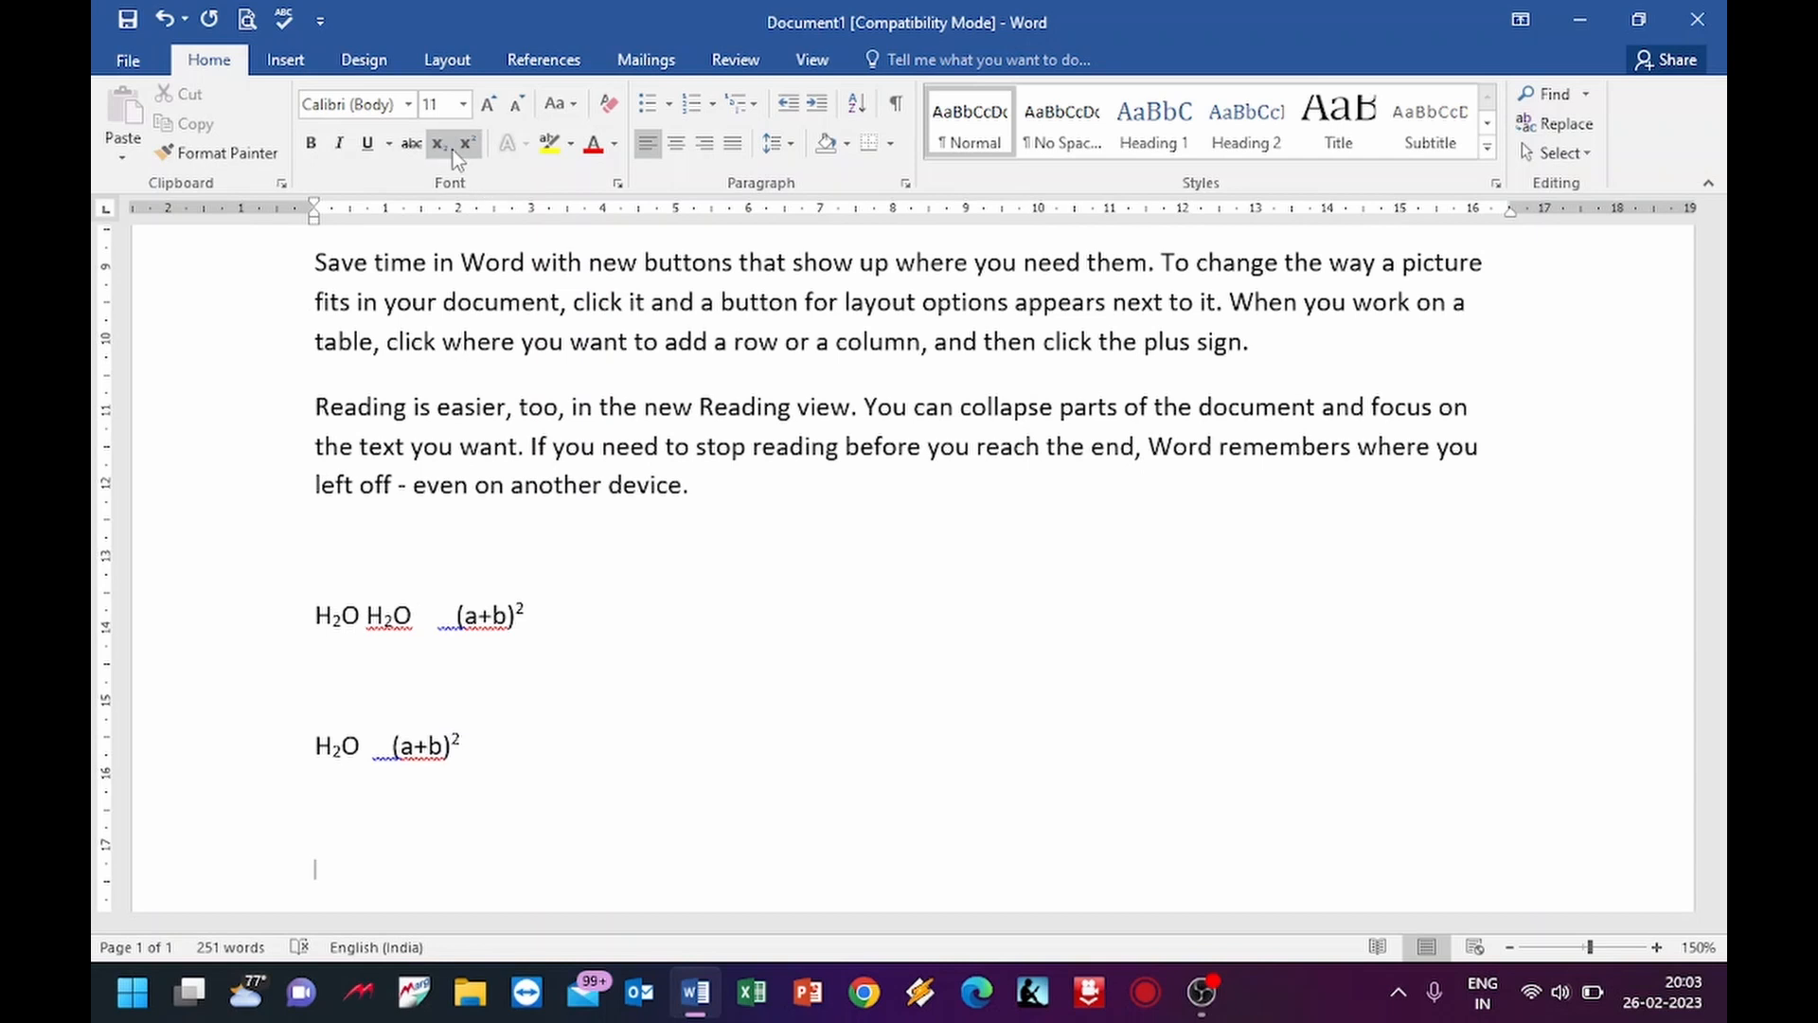
- Review the superscript and subscript effects in the Font dialog, close it without changes, and return to the document's beginning
click(457, 149)
click(617, 184)
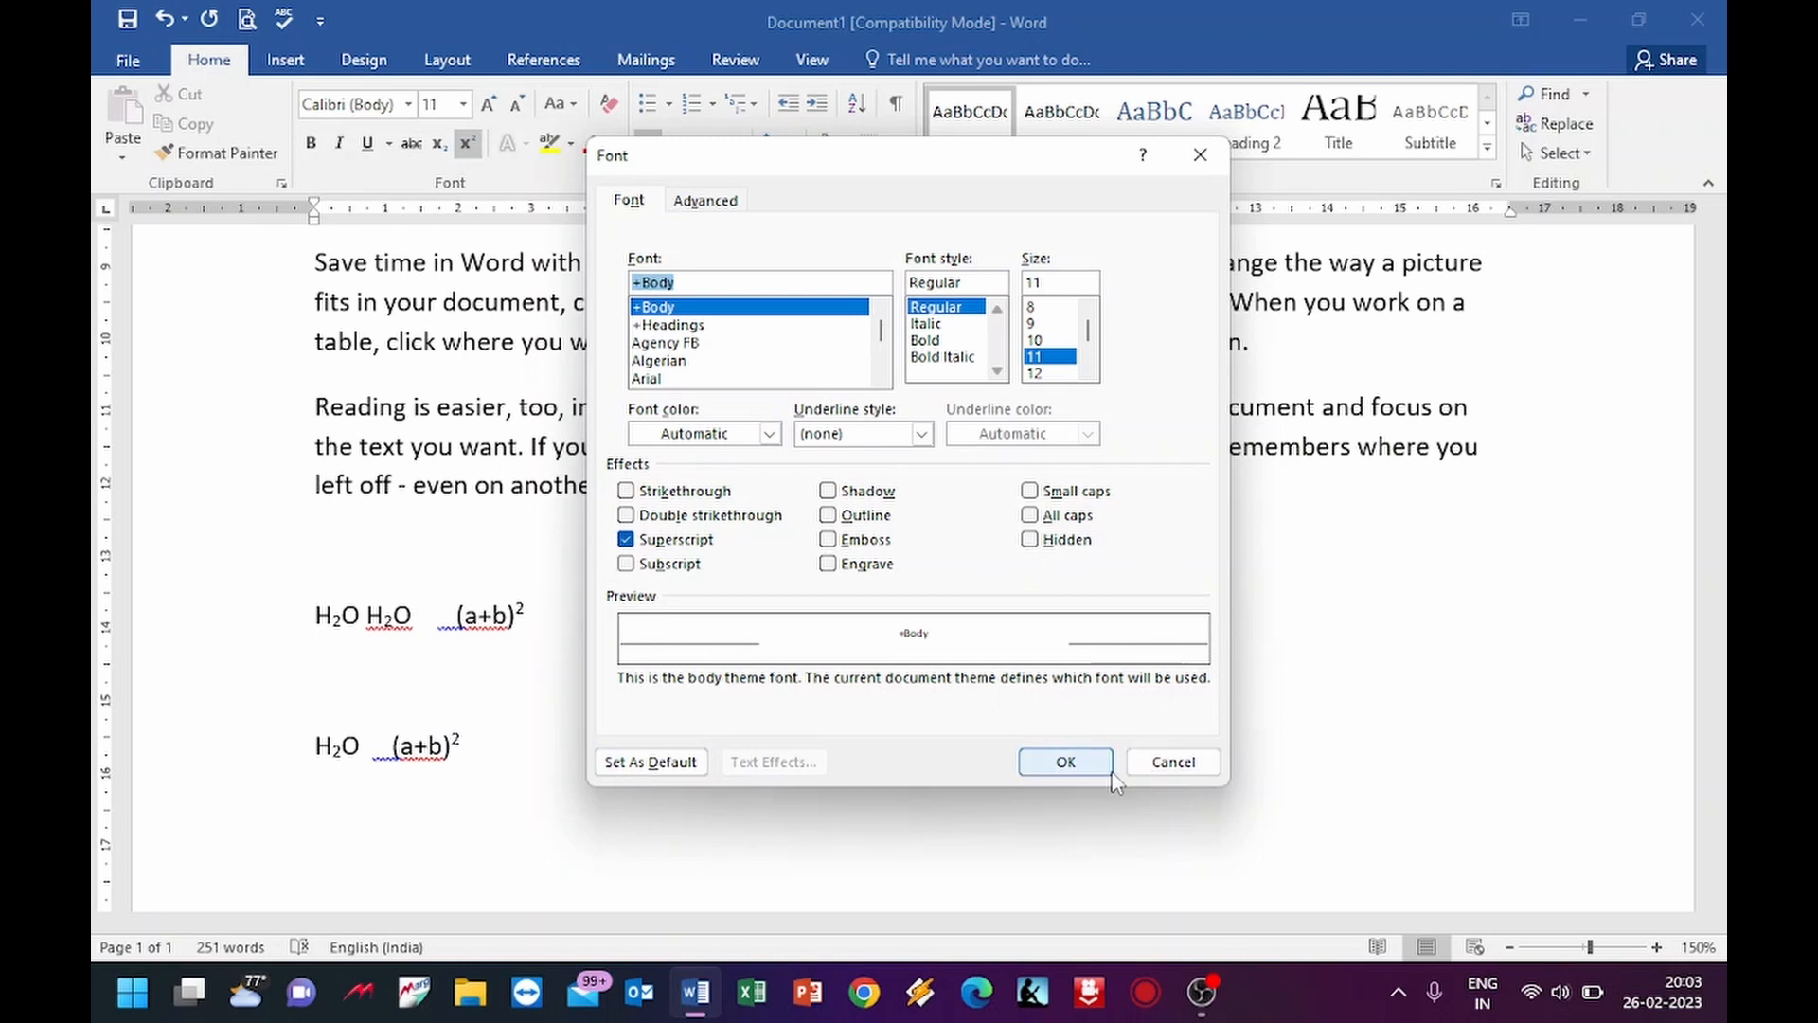
click(1173, 761)
scroll(839, 616, up, 3)
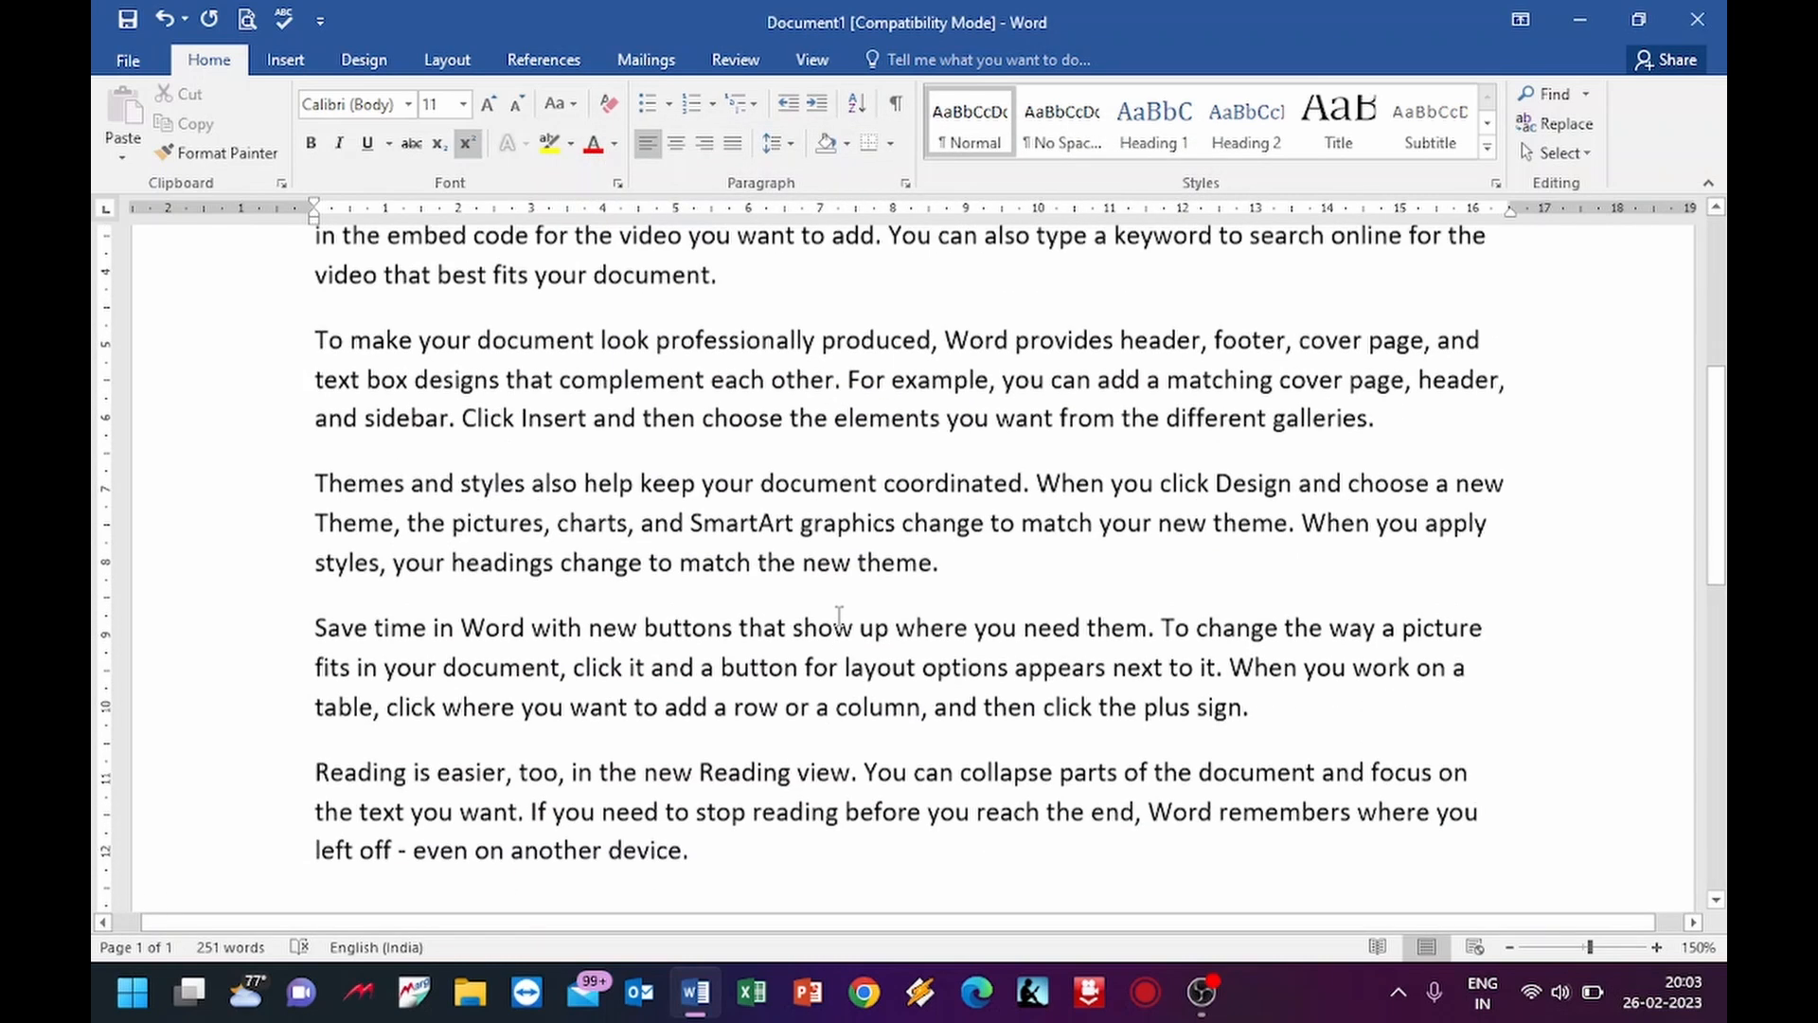
scroll(839, 617, up, 3)
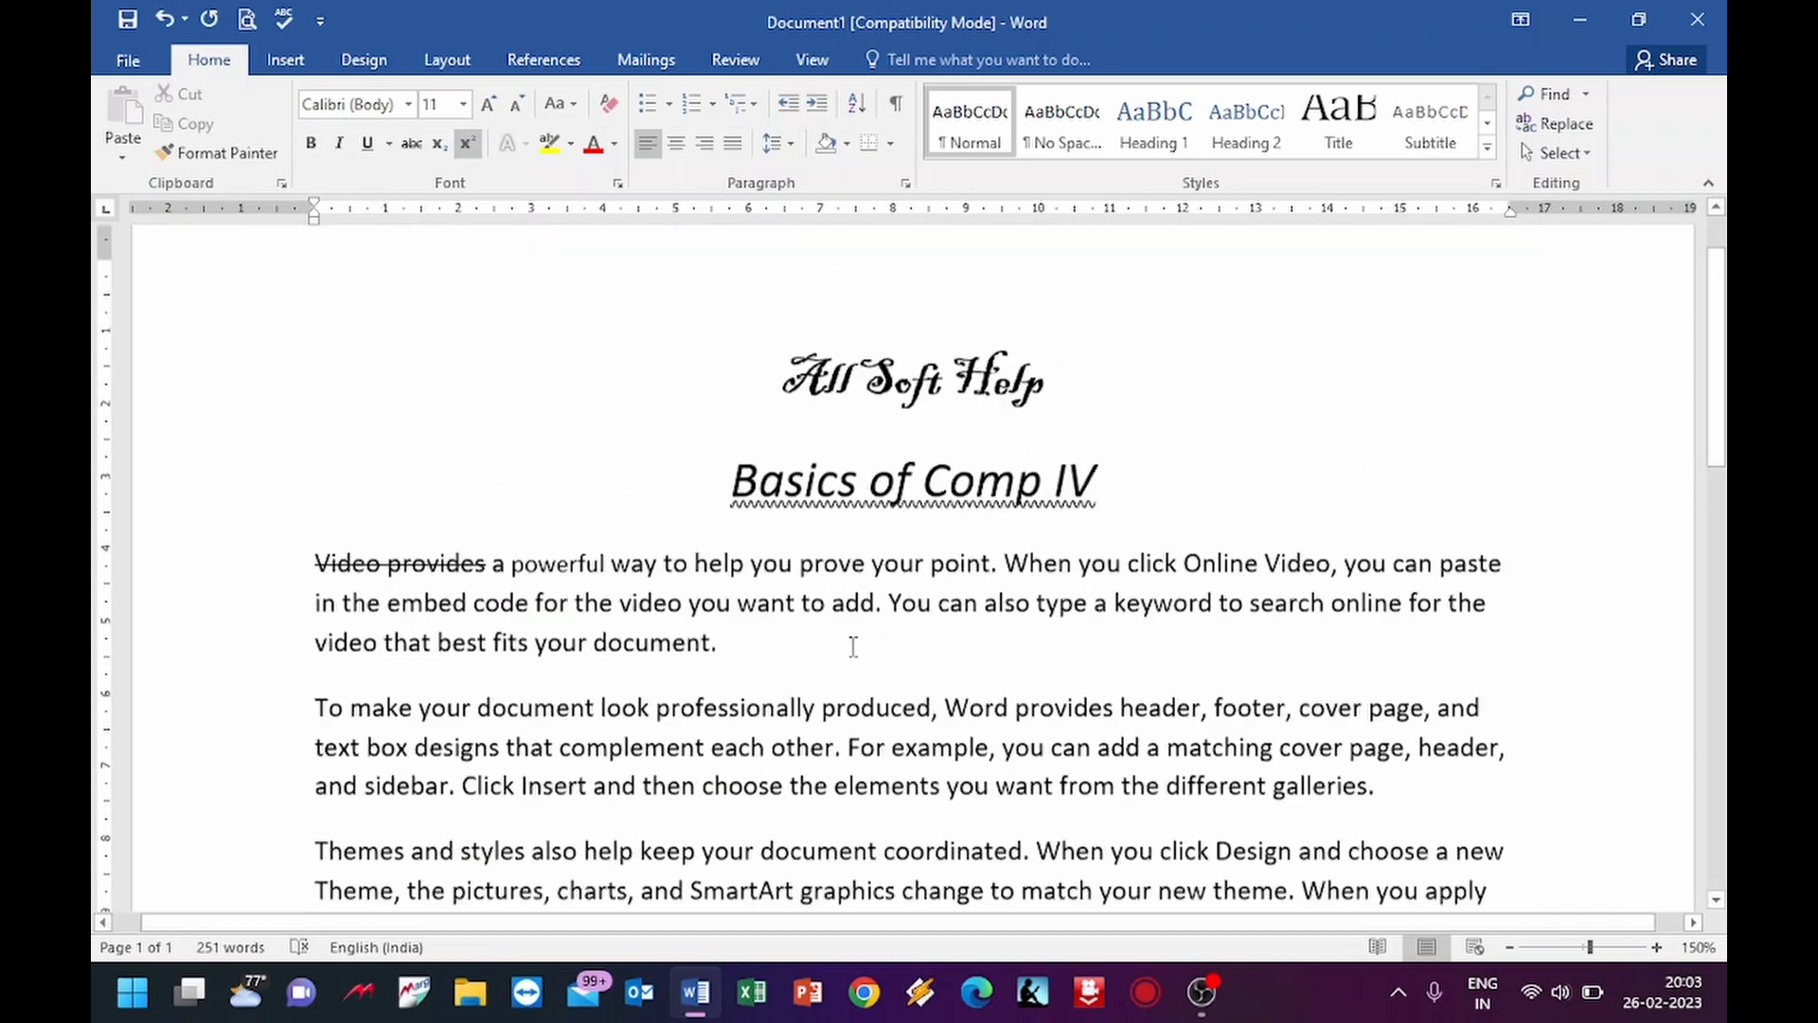
scroll(854, 647, down, 5)
scroll(1041, 616, up, 3)
scroll(1232, 576, down, 2)
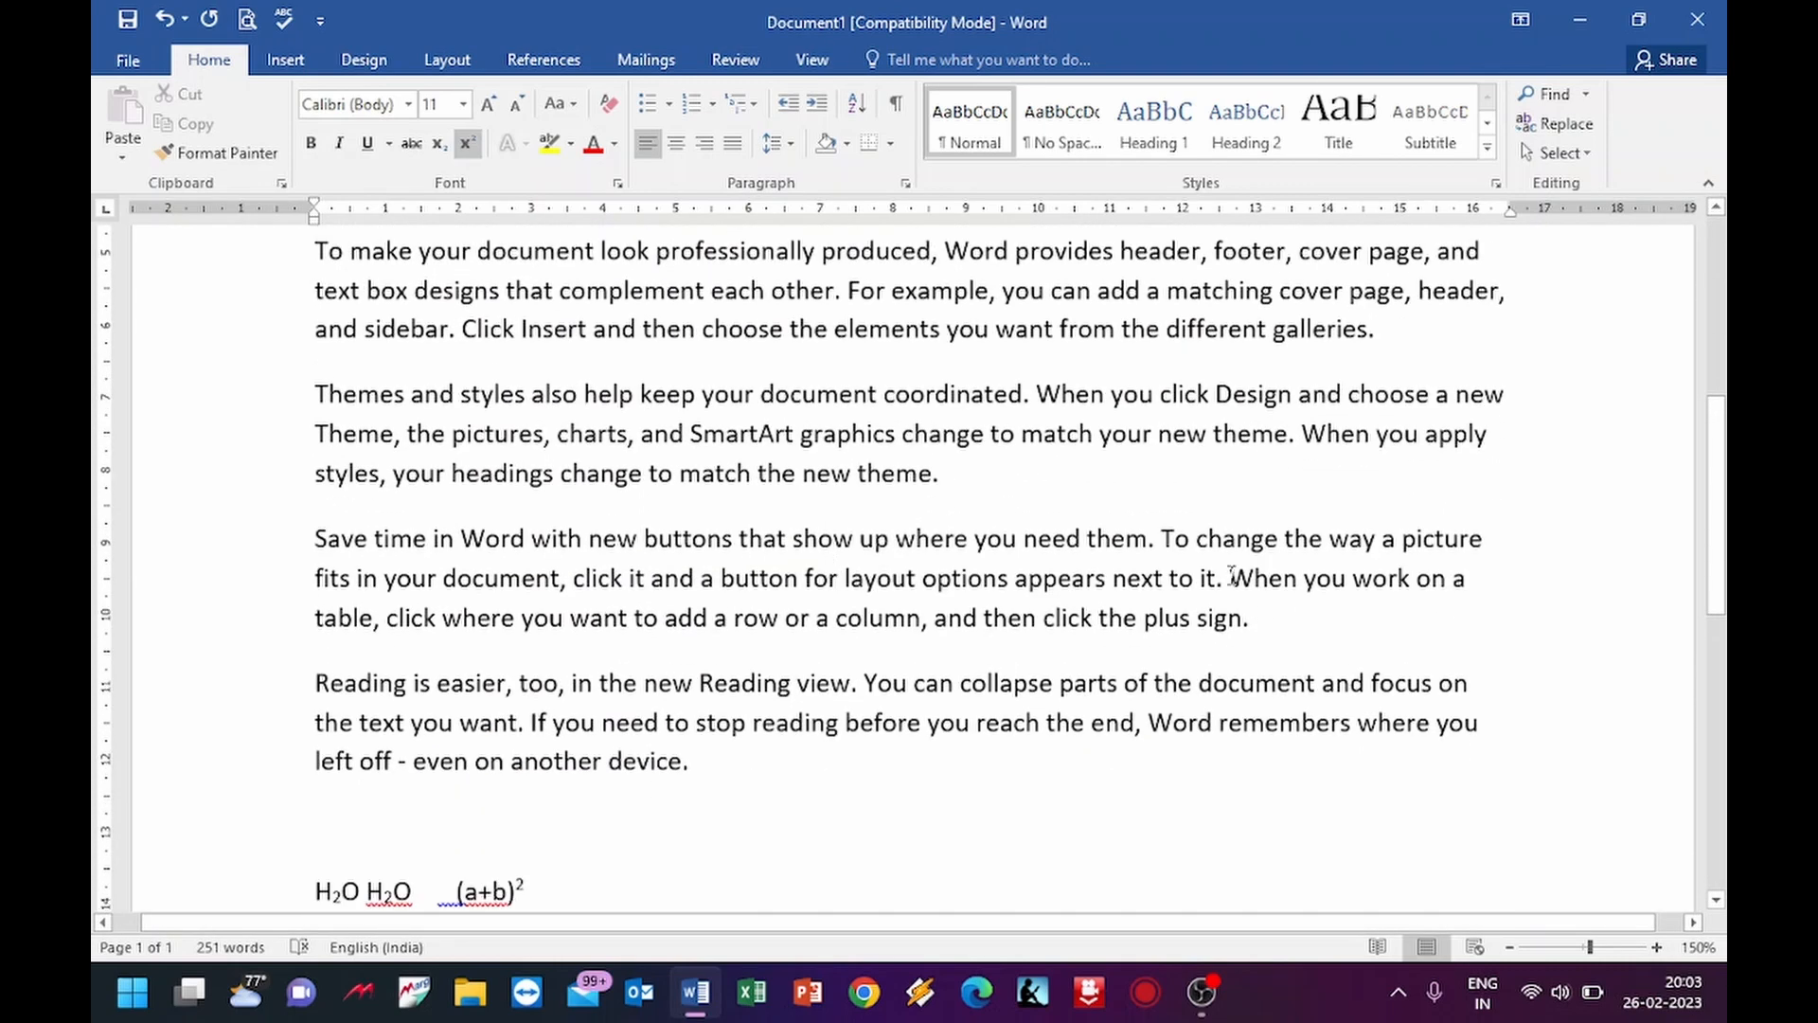
scroll(913, 475, up, 3)
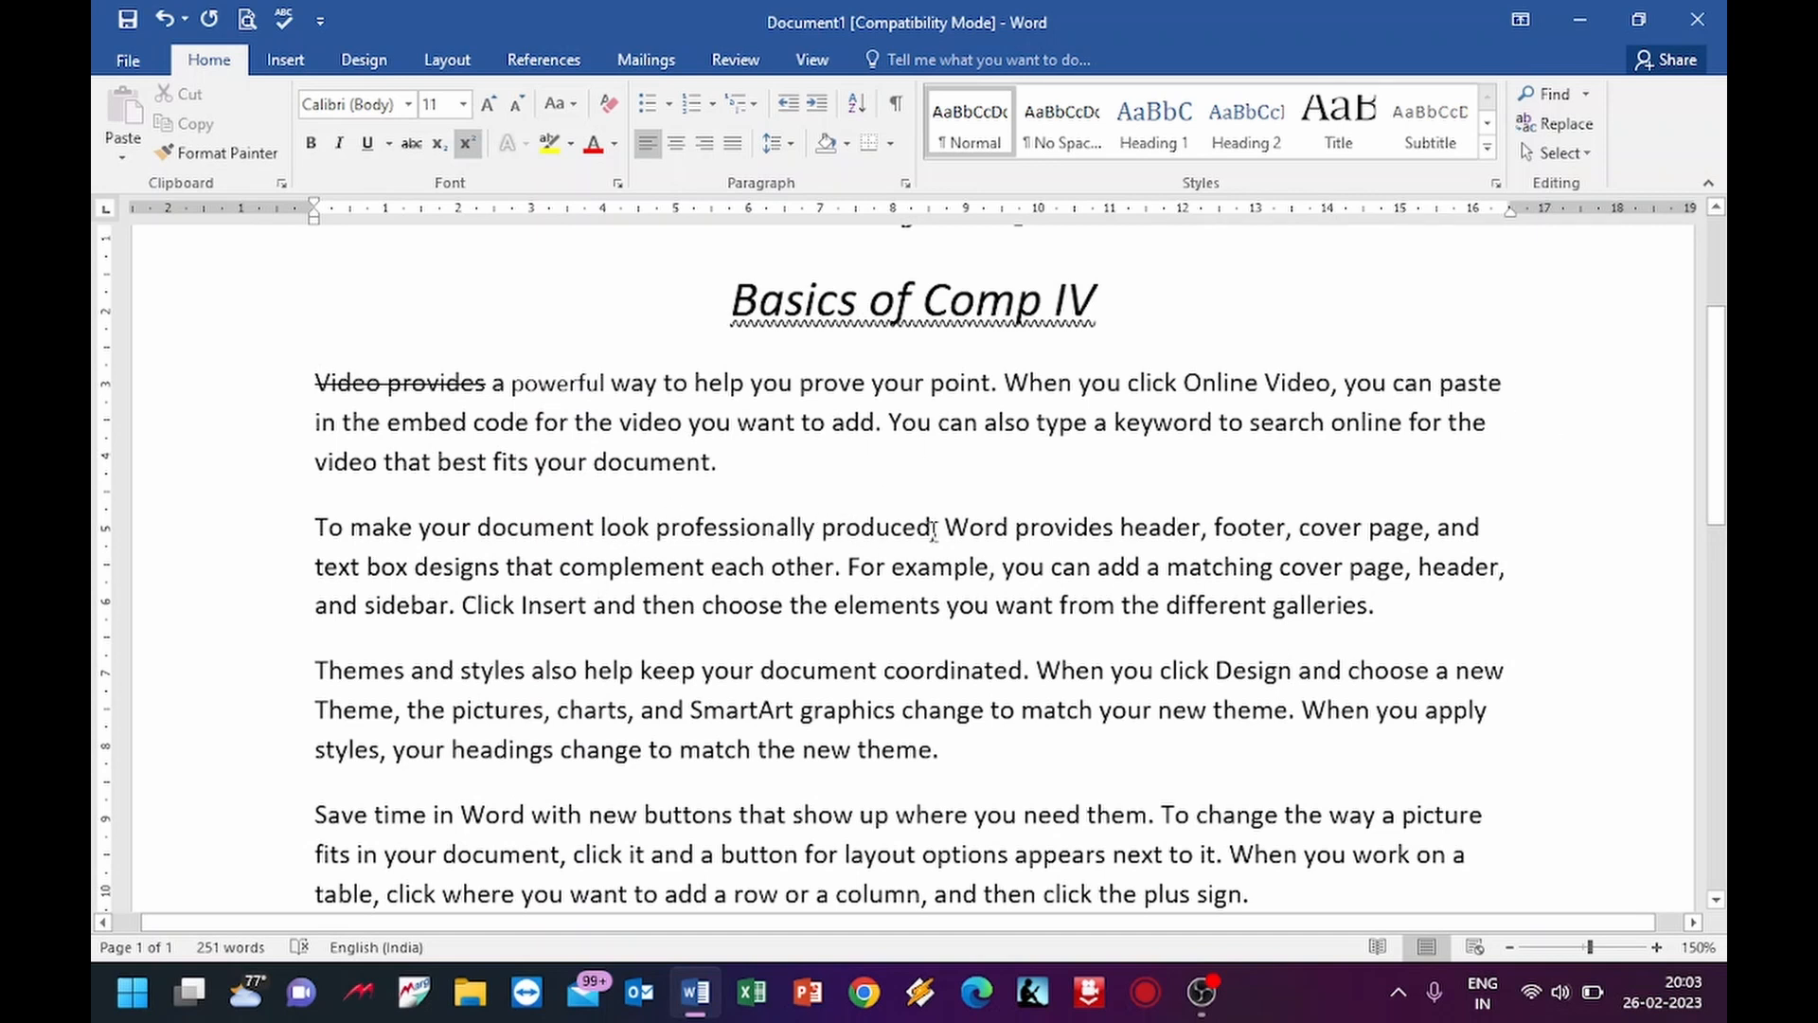
drag(940, 526, 1378, 611)
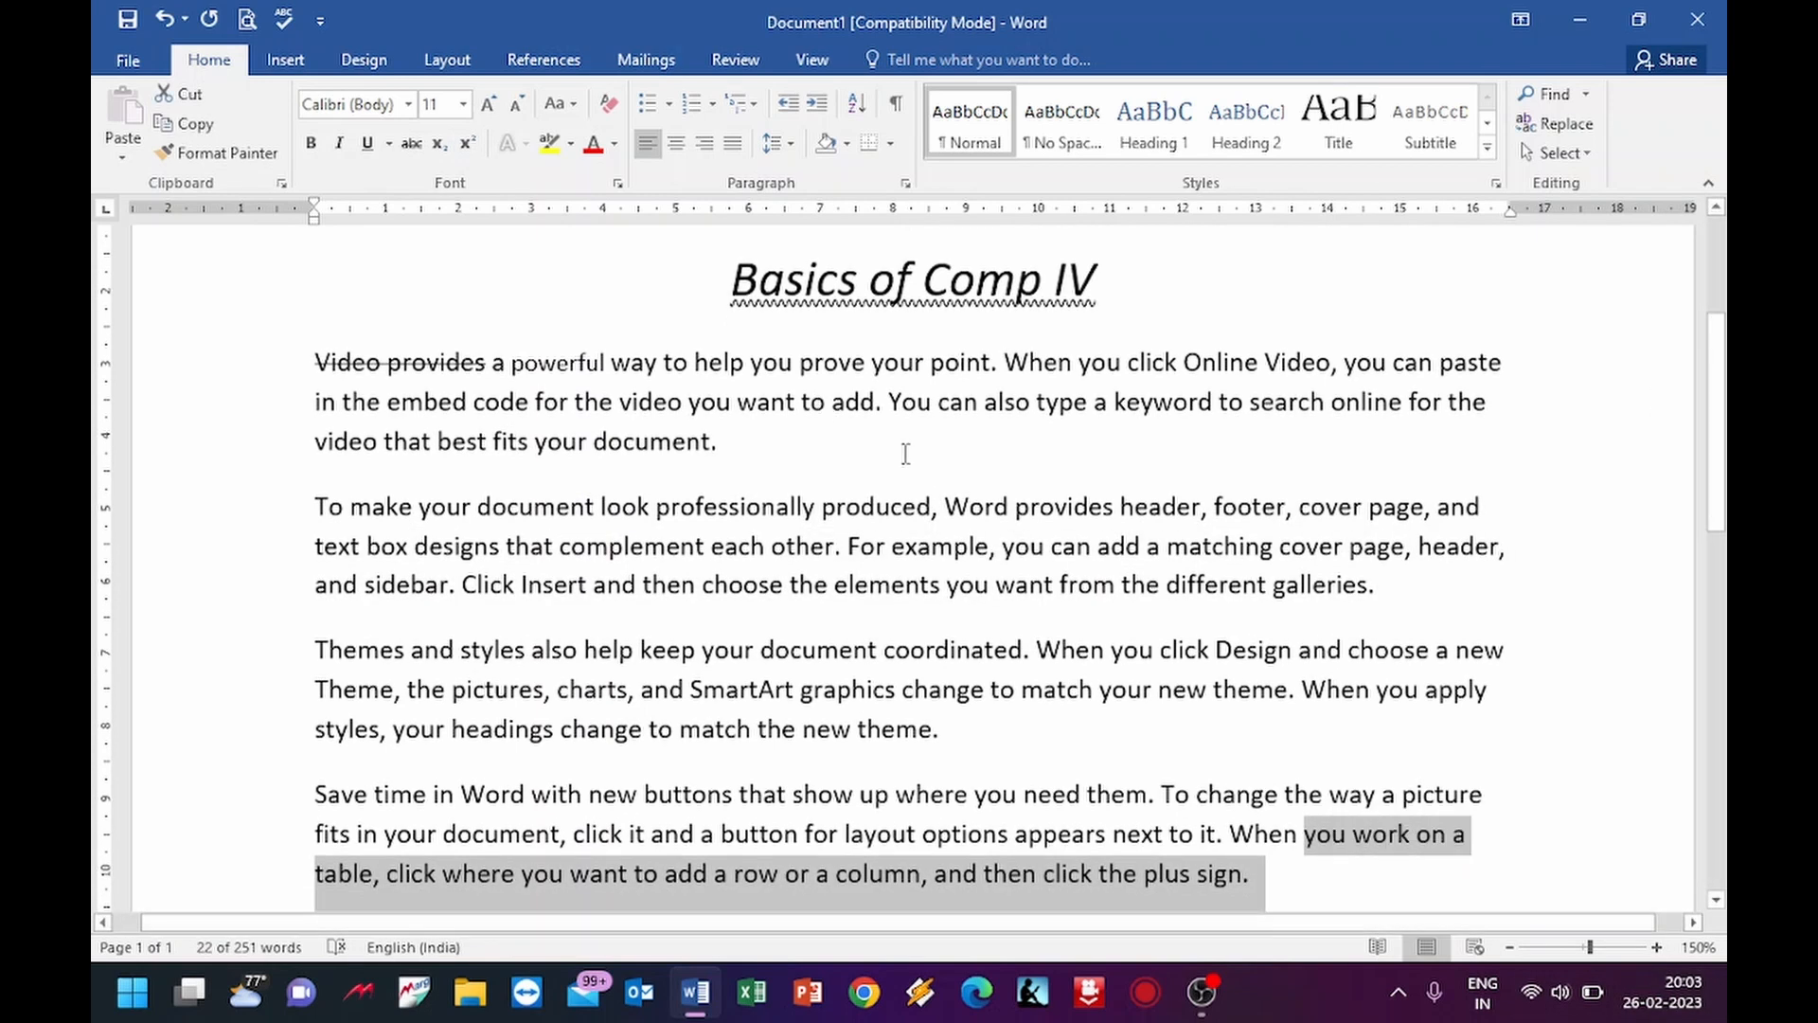
click(905, 454)
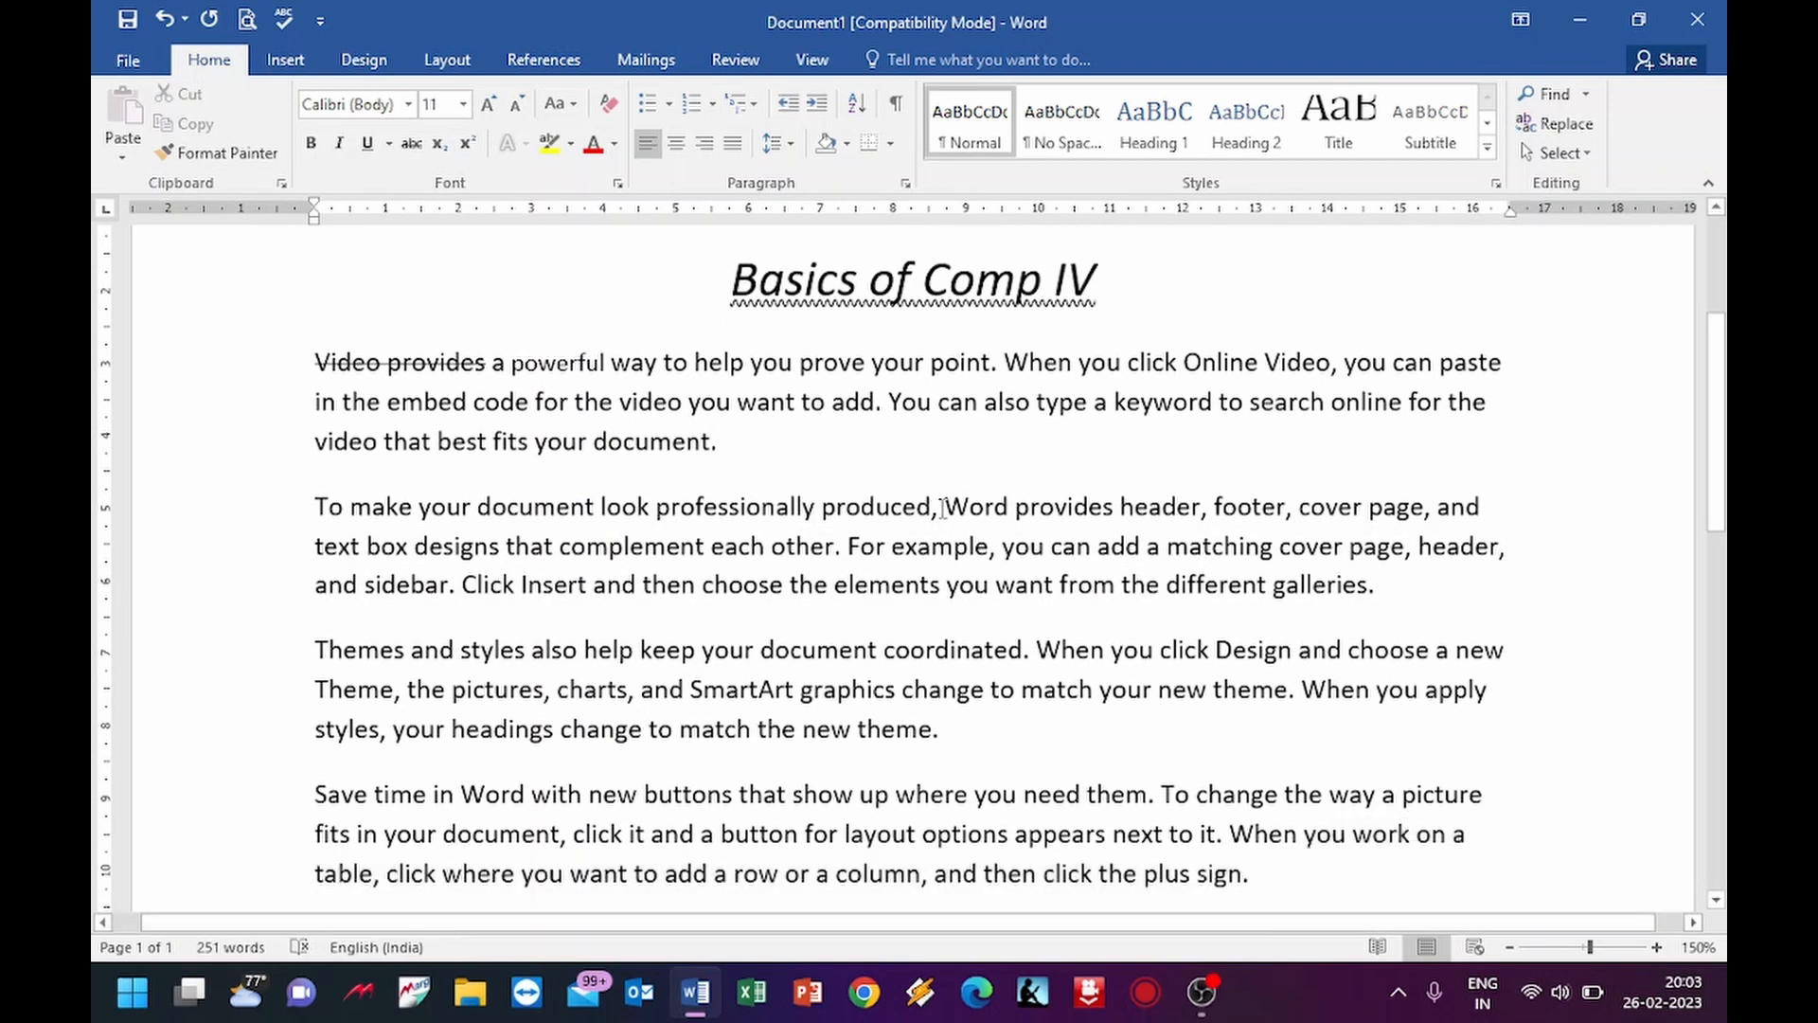
- In the Font dialog, choose Arial, Bold and size 12 for the phrase "To make your document look professionally produced,"
drag(943, 516, 315, 514)
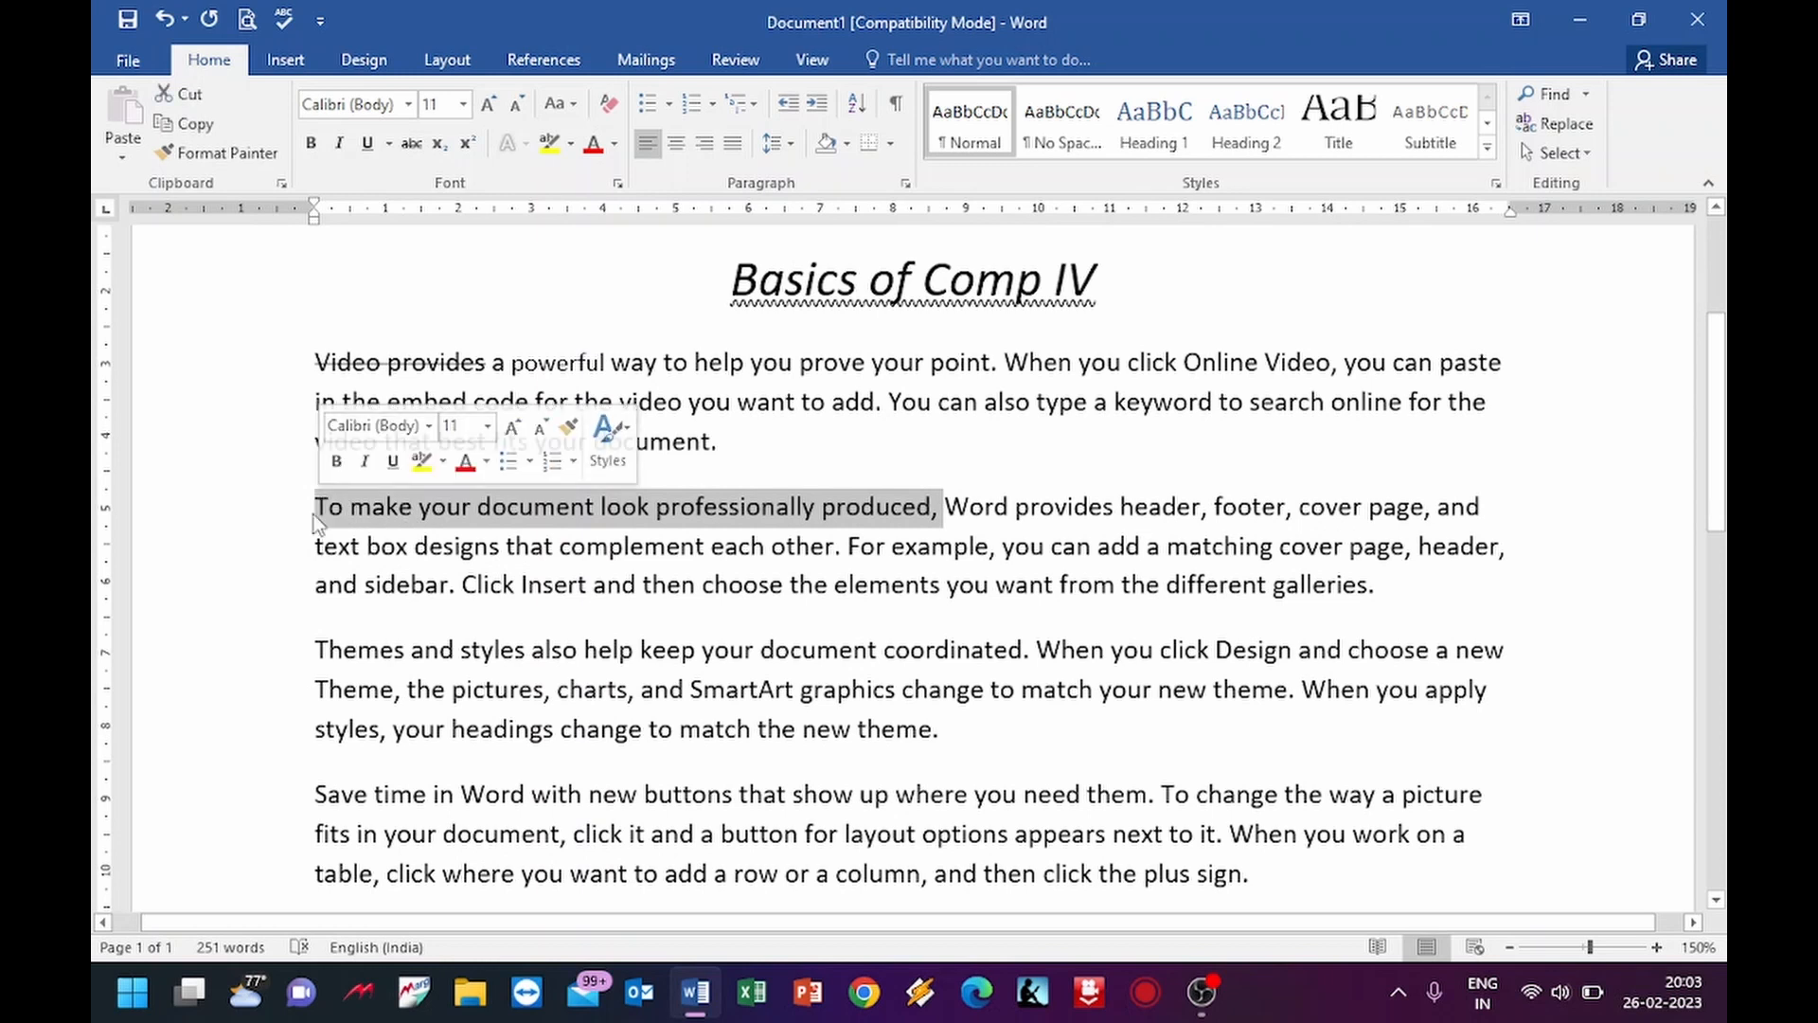
click(617, 183)
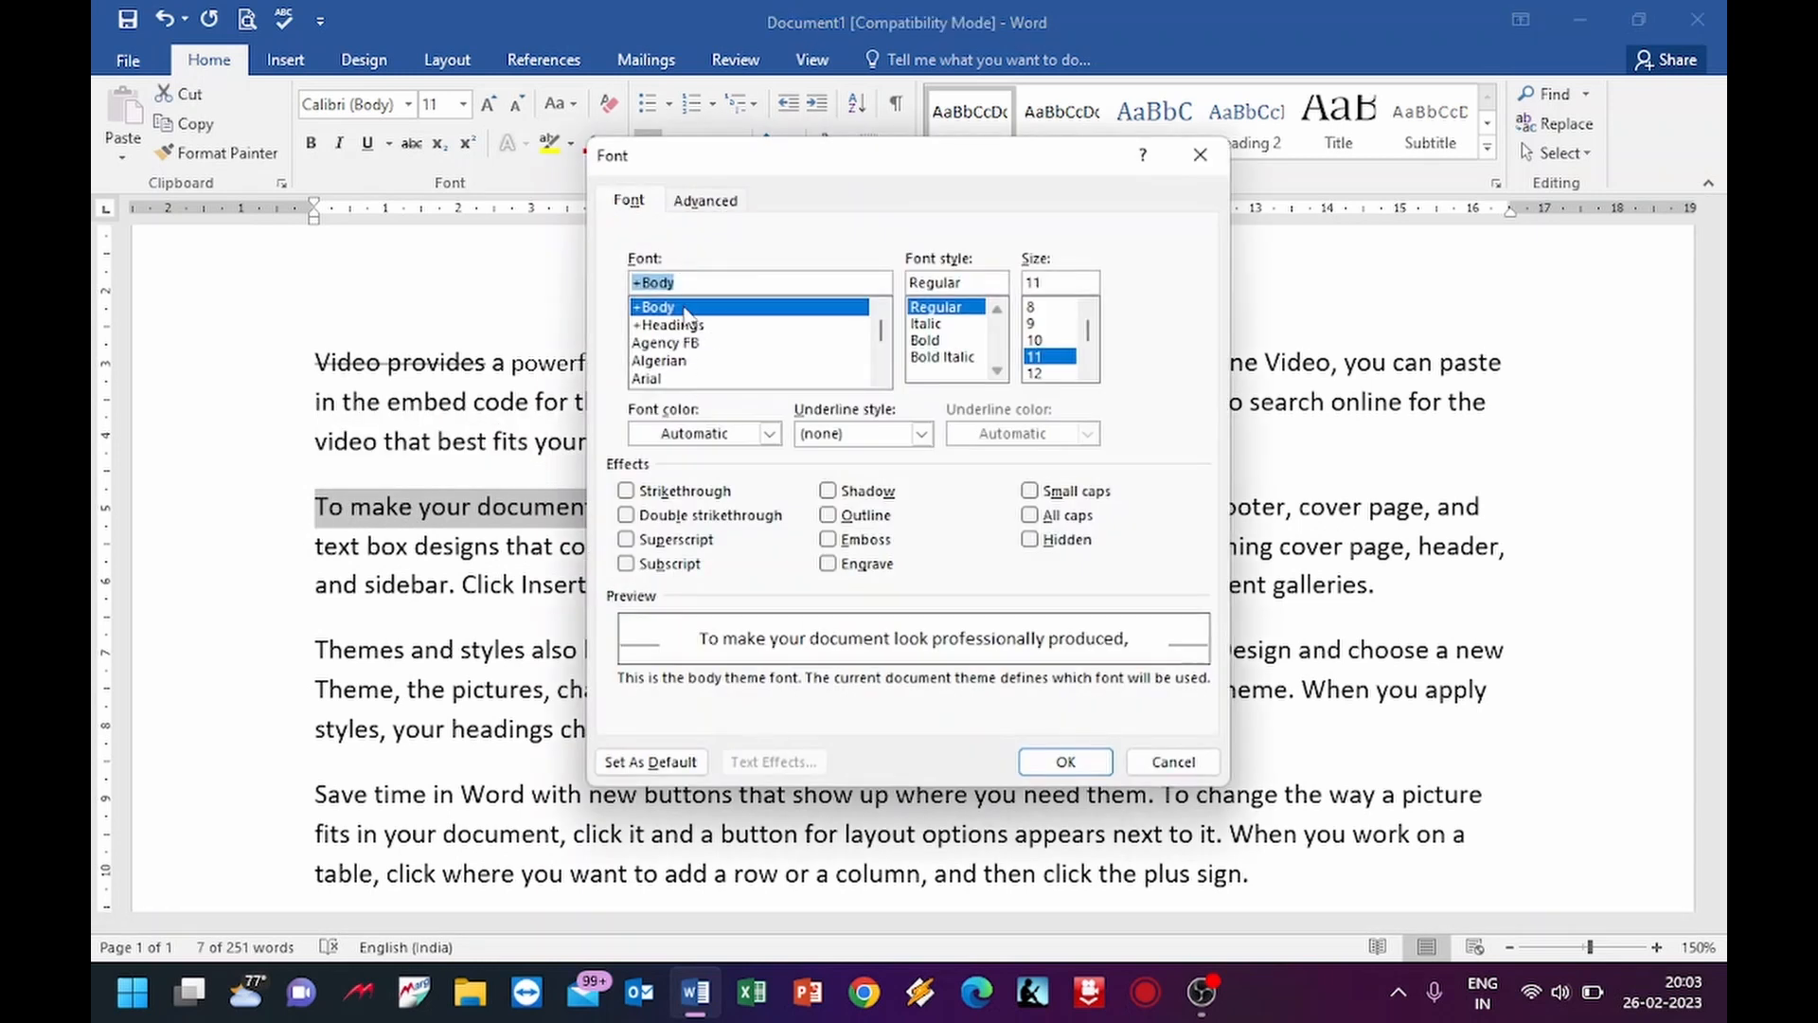
click(682, 377)
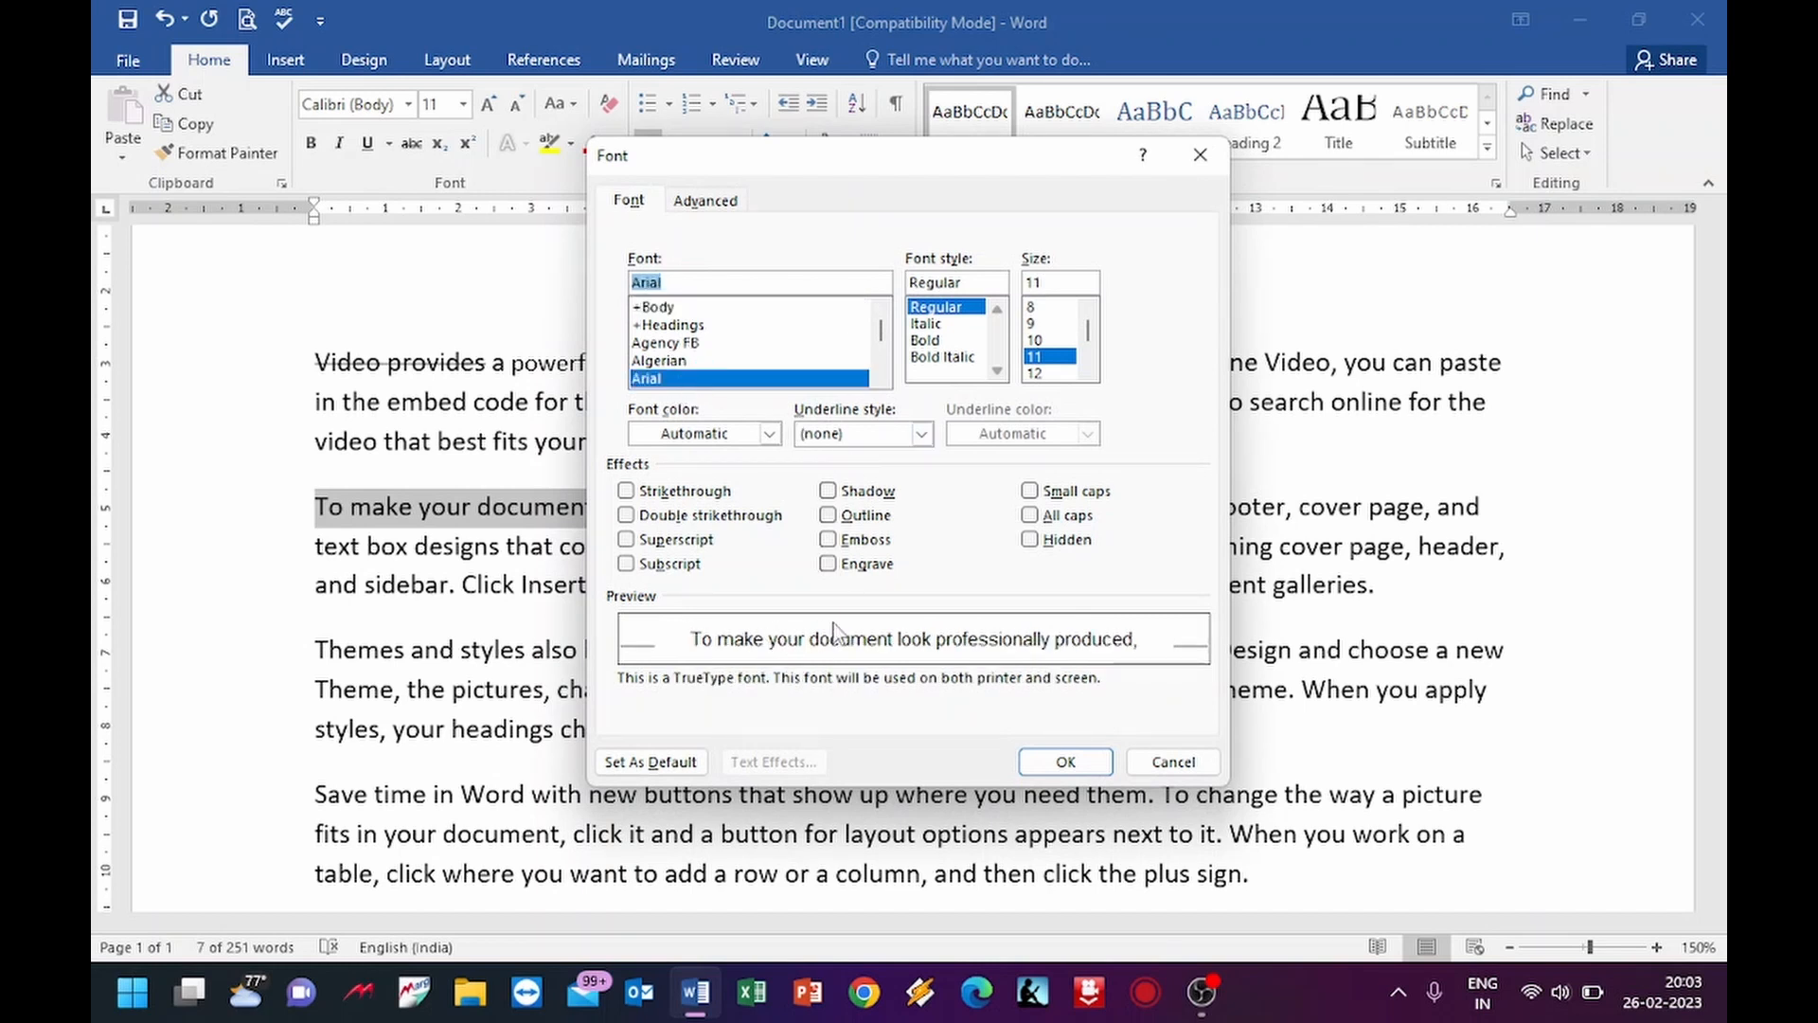
click(932, 341)
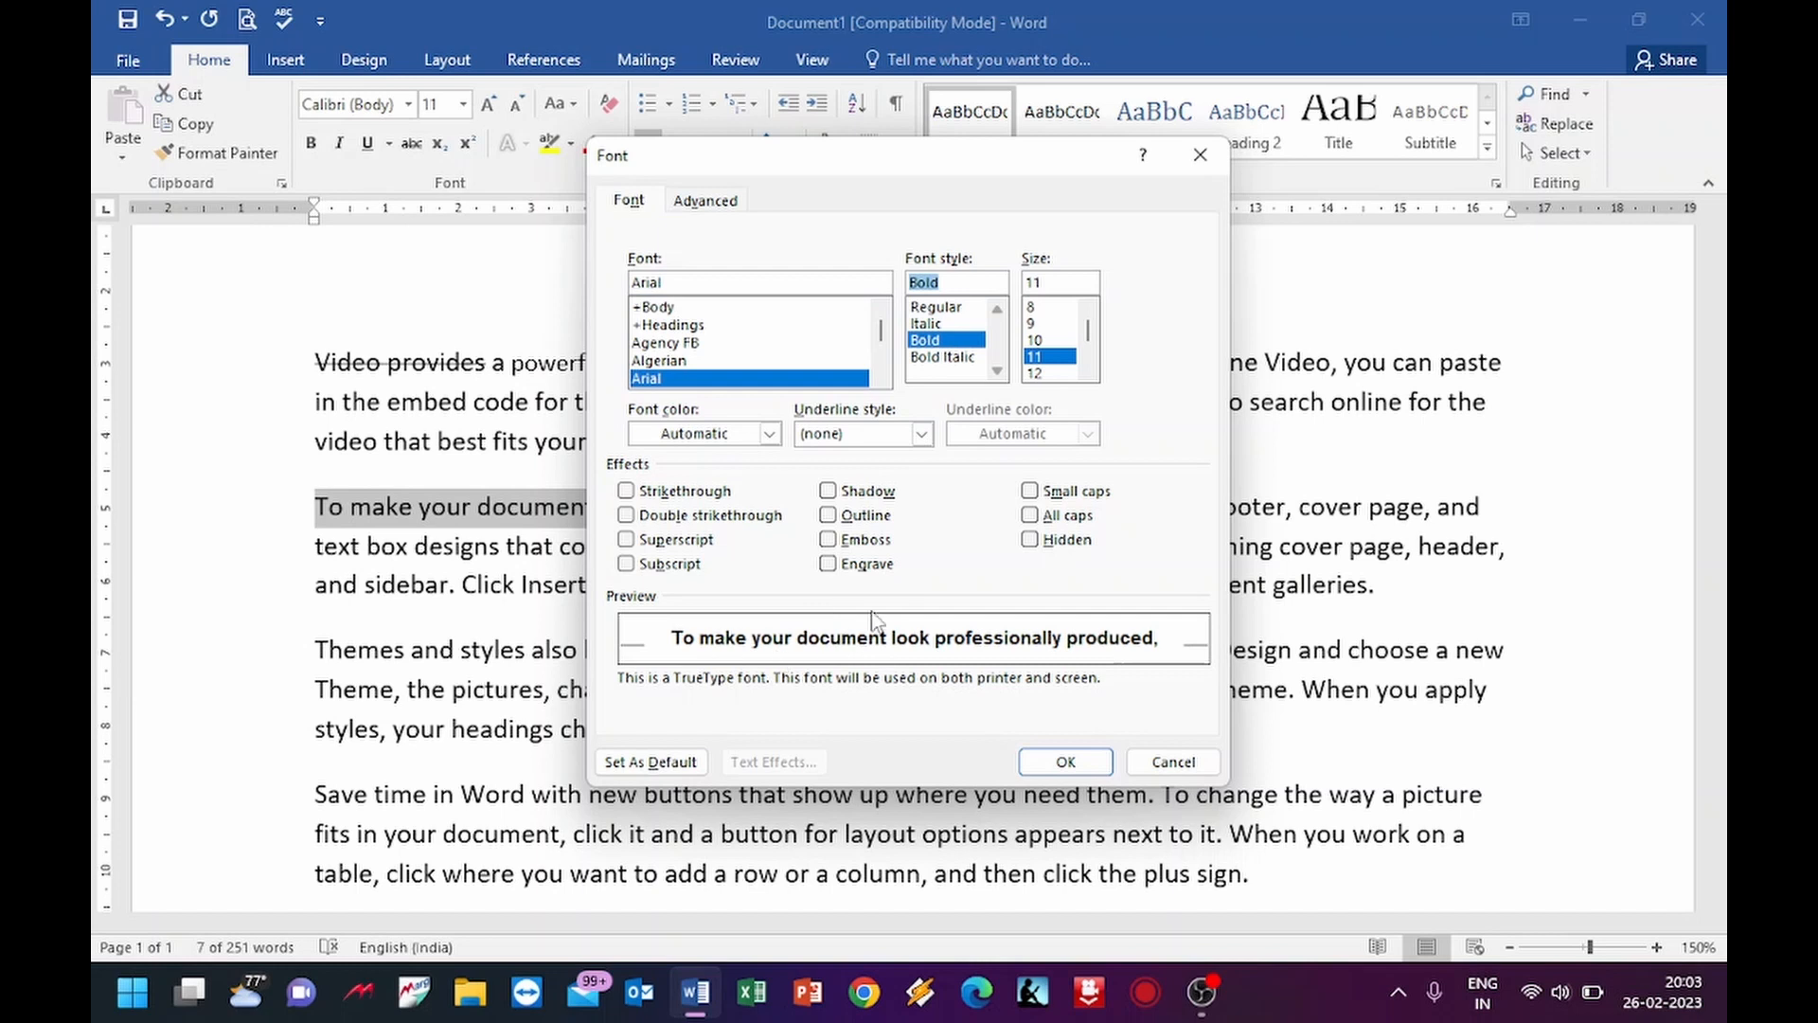
click(1036, 373)
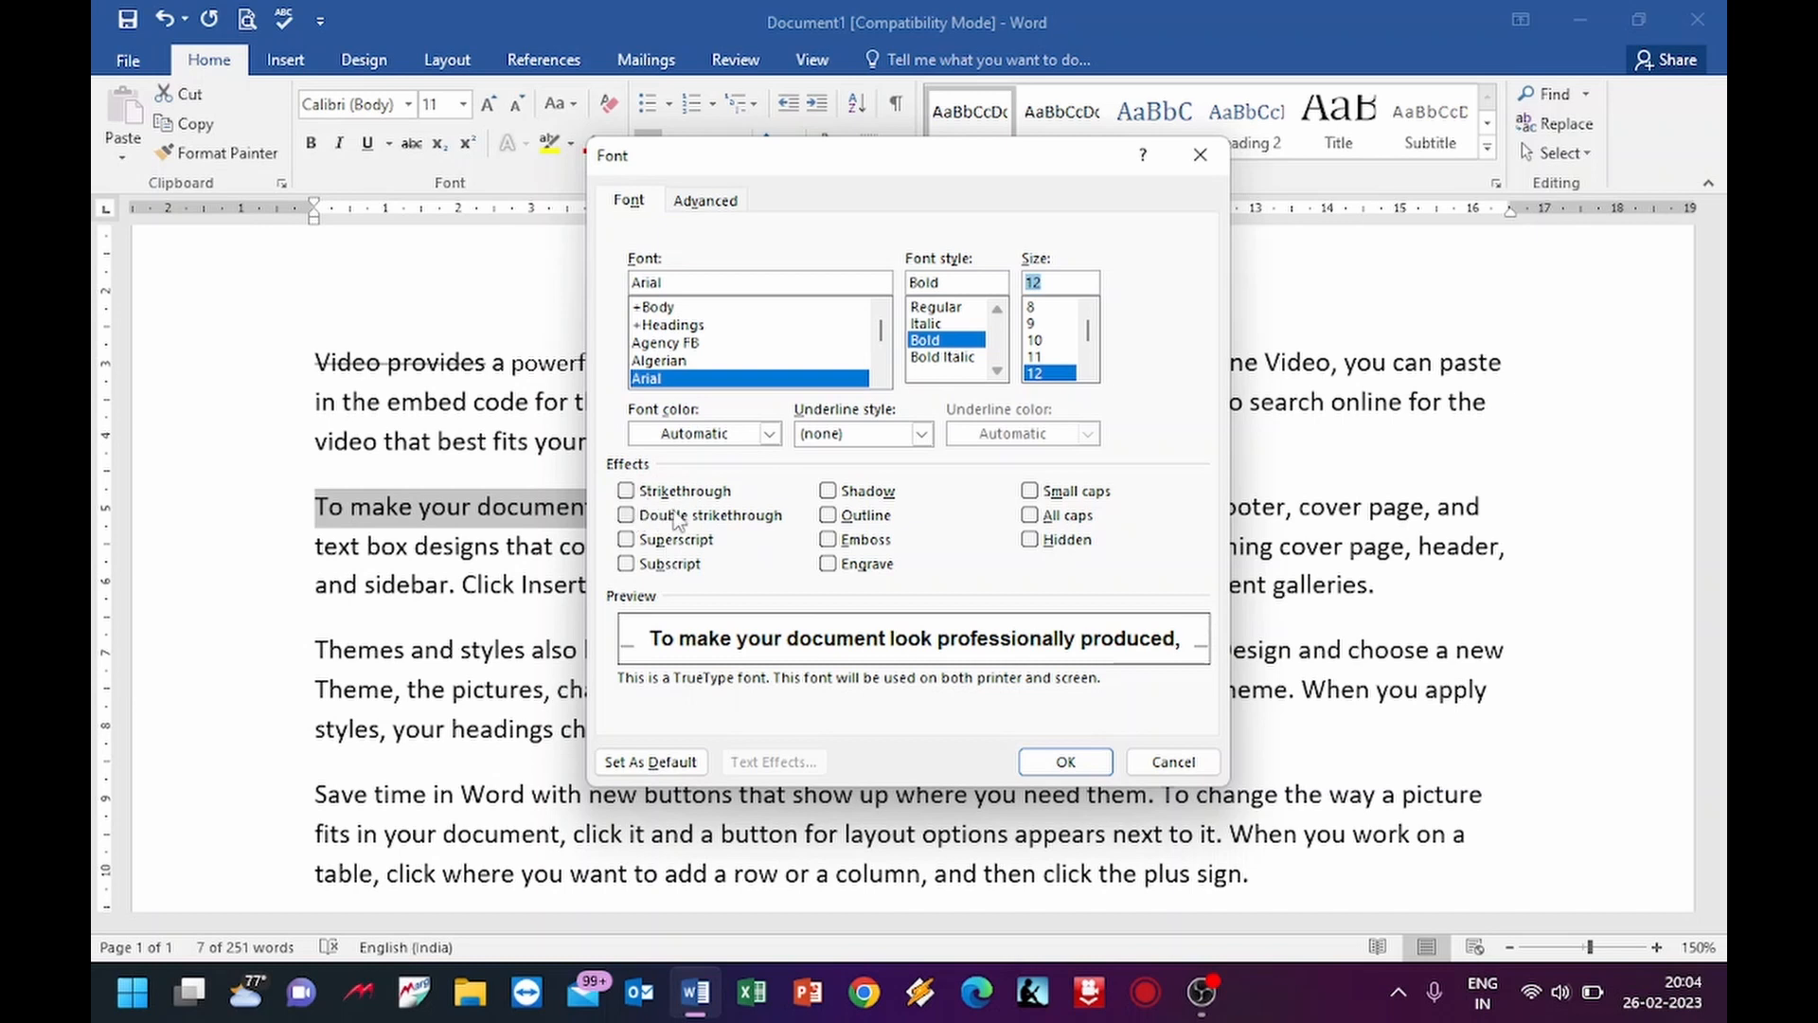
- Preview the Shadow and Small caps effects on the selected phrase, then choose All caps instead
click(841, 493)
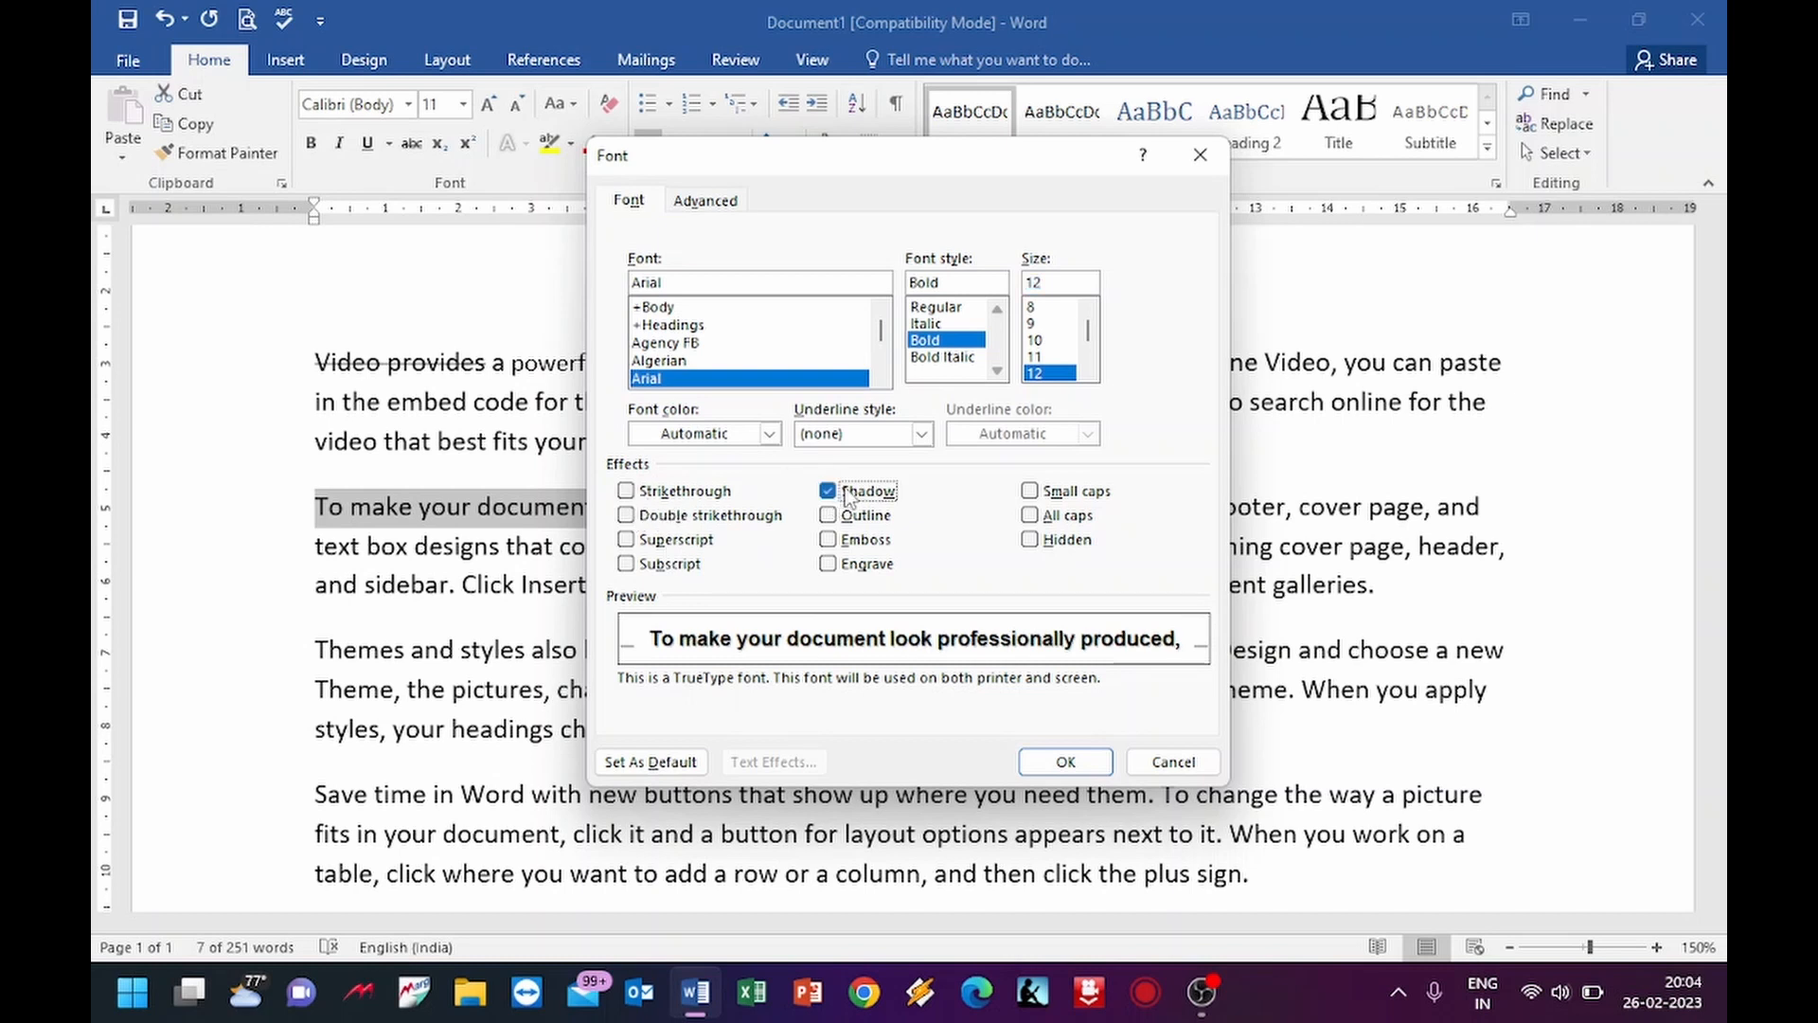
click(848, 496)
click(1034, 494)
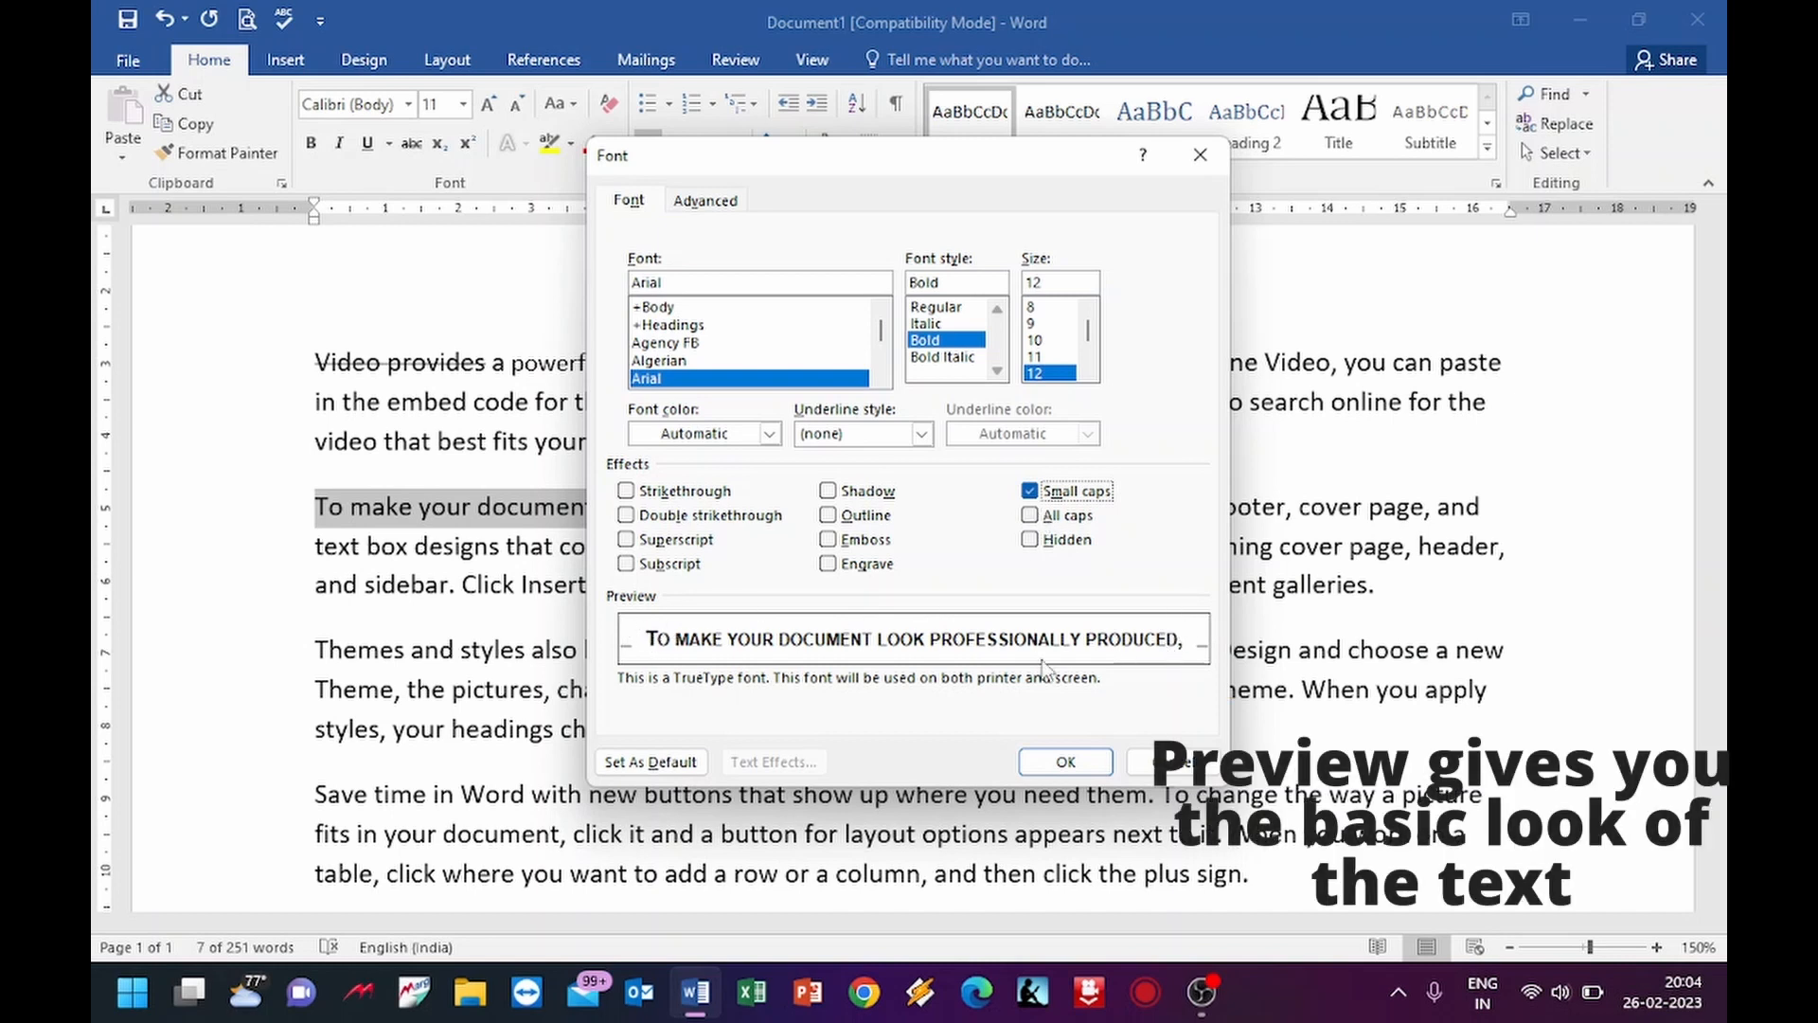
click(1036, 517)
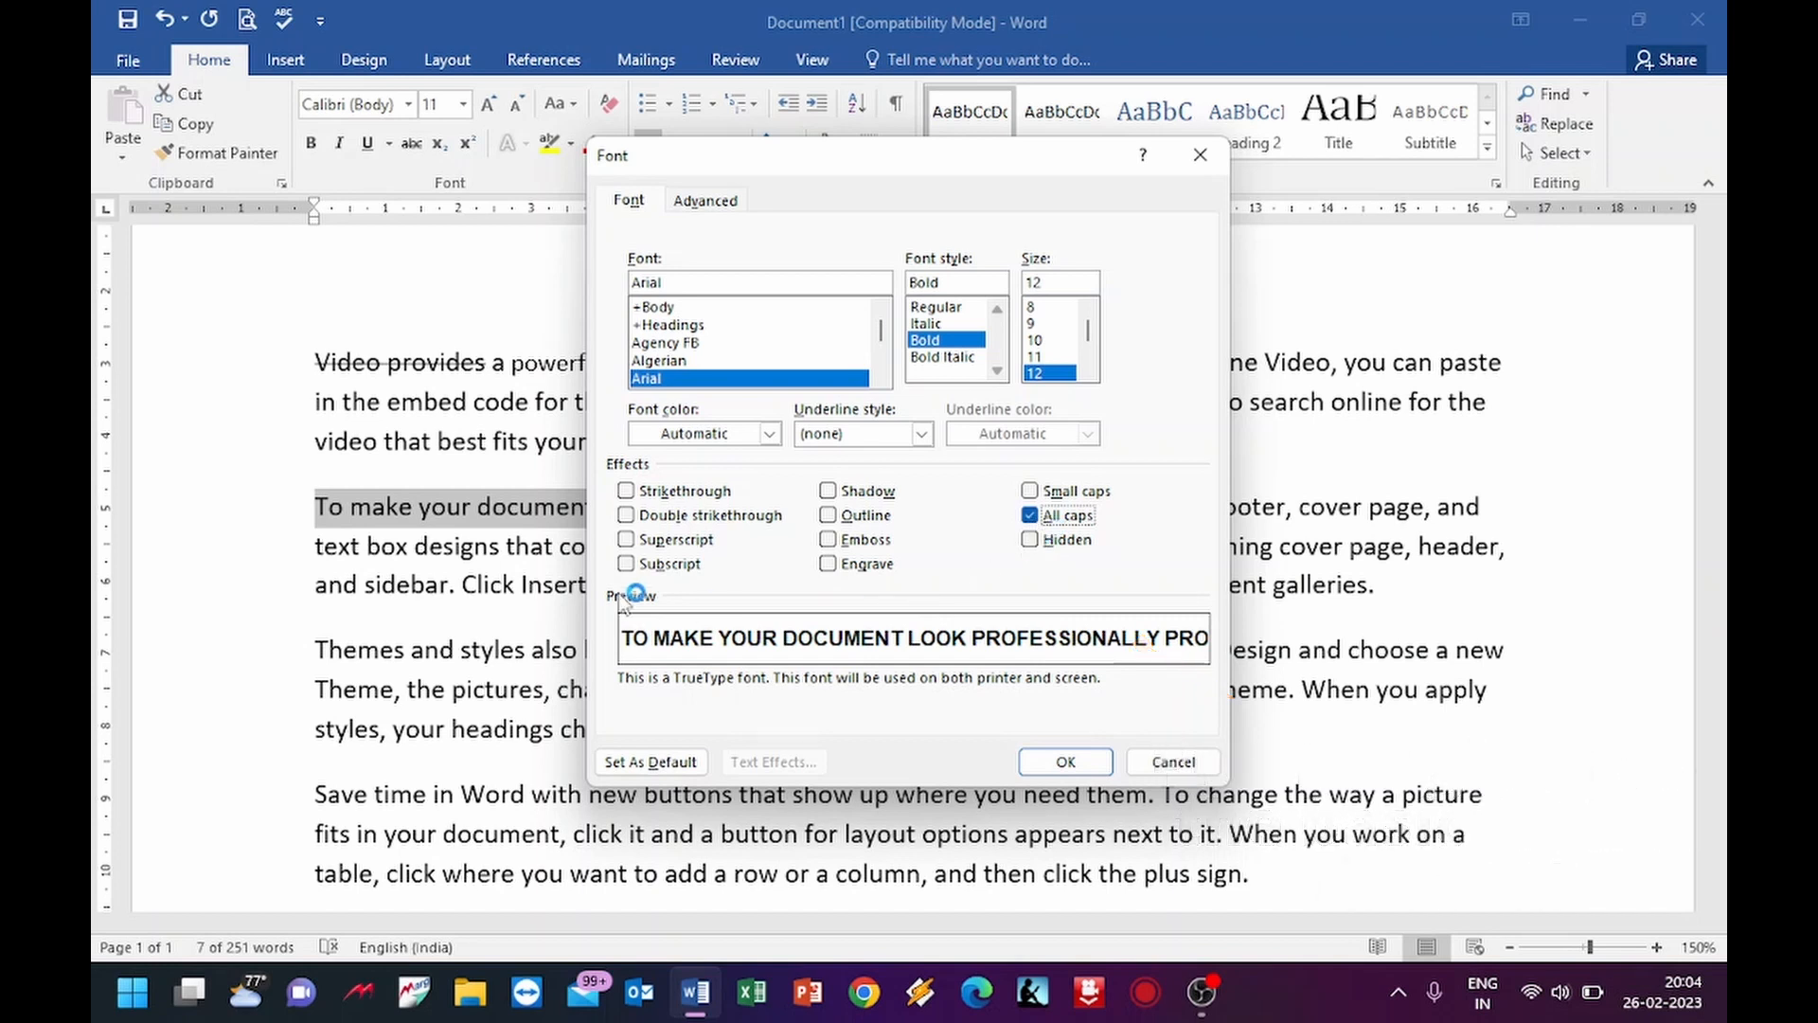
- Preview the Double strikethrough, Outline and Emboss effects one after another, clearing each one again
click(633, 519)
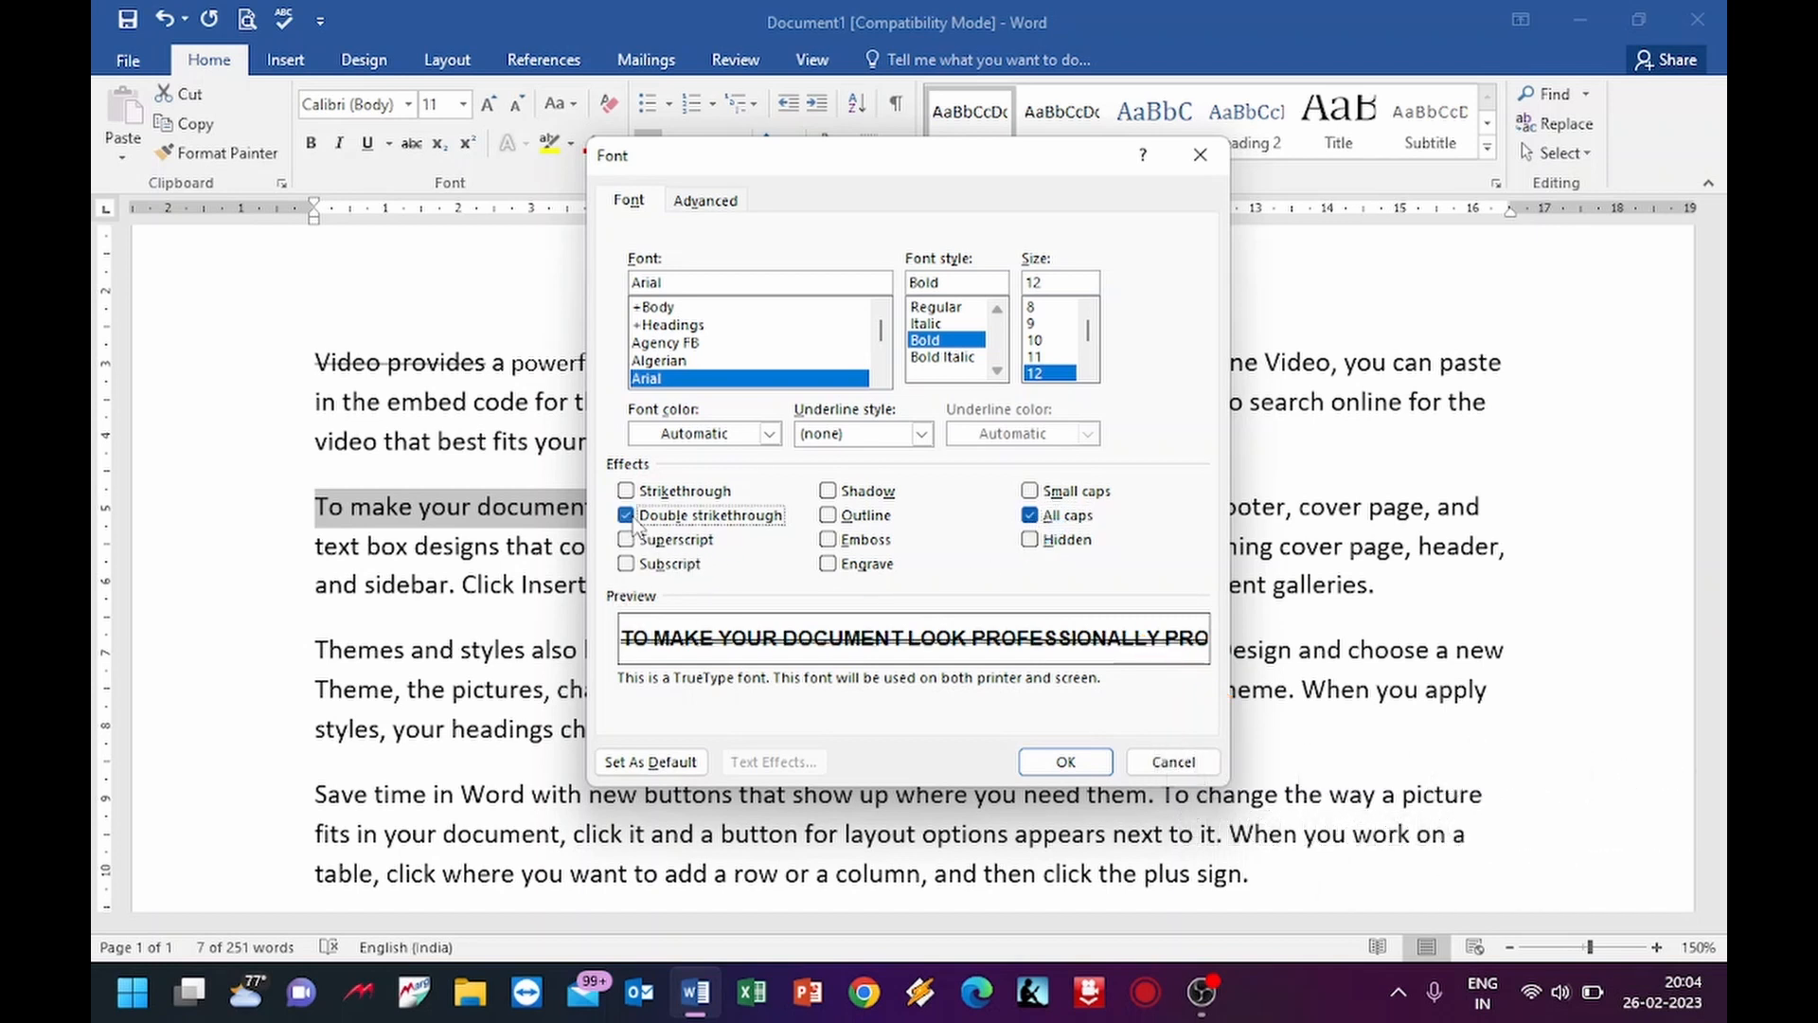
click(634, 521)
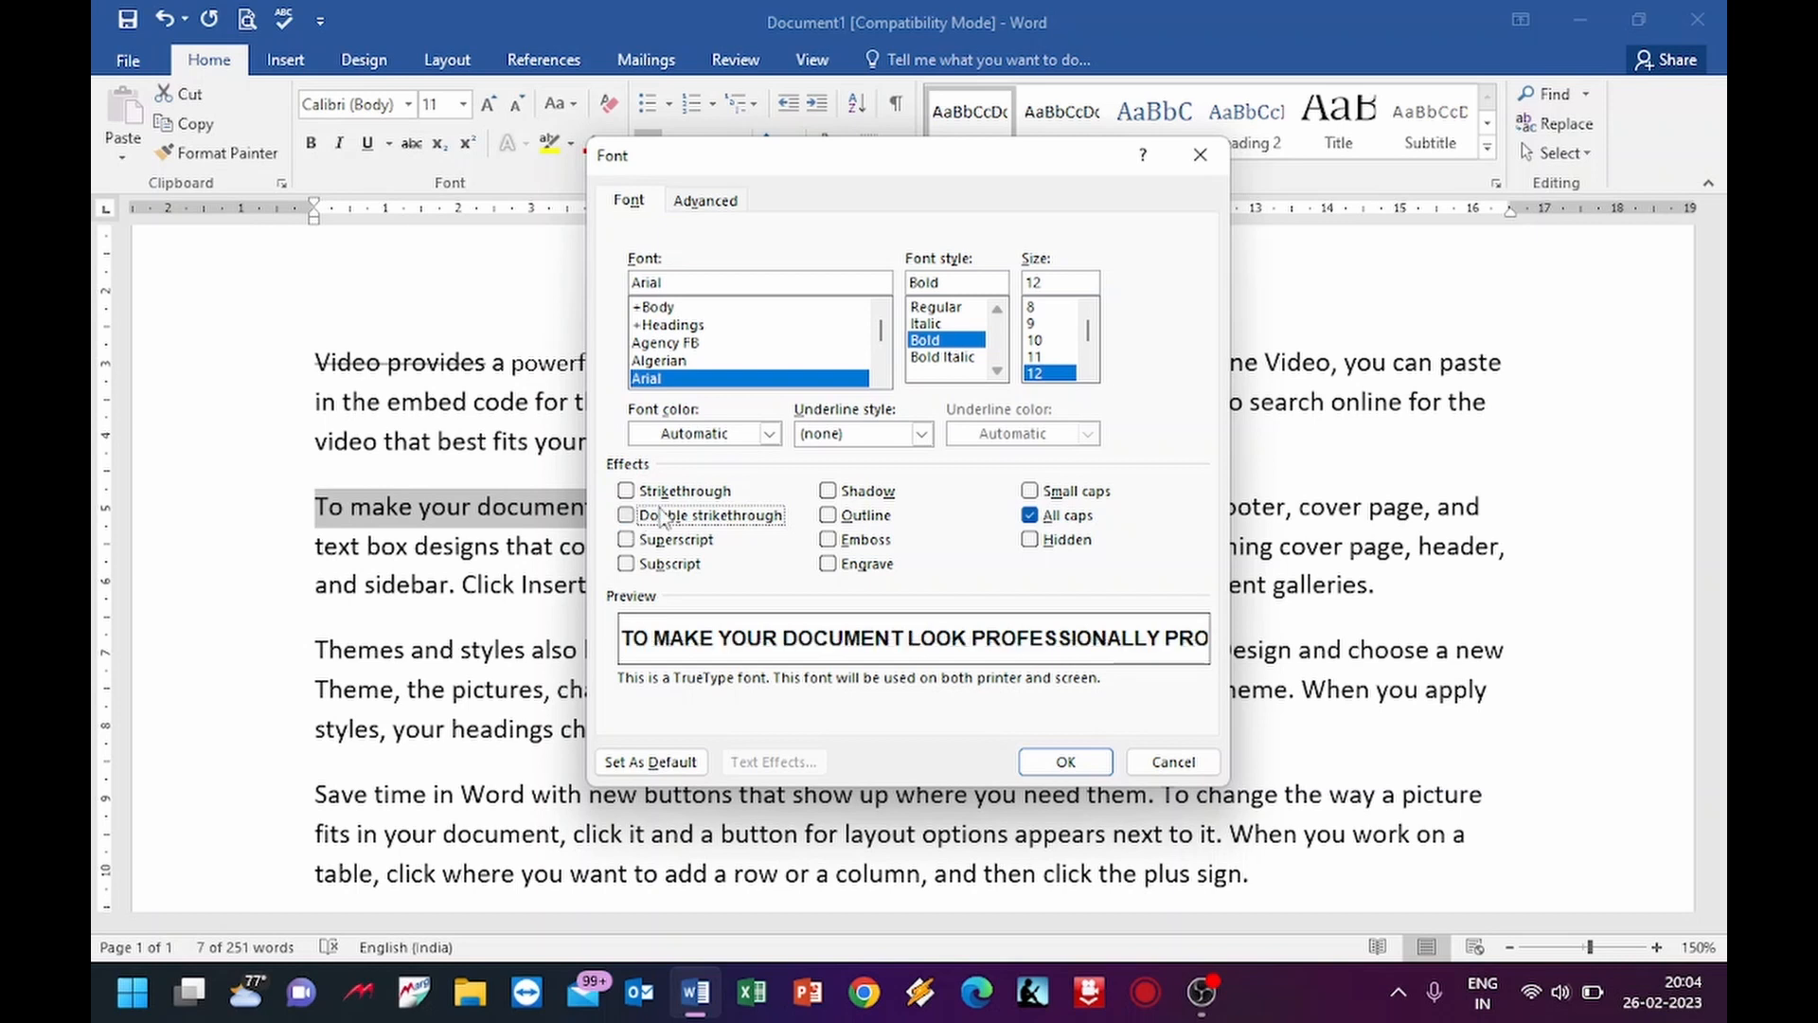
click(830, 520)
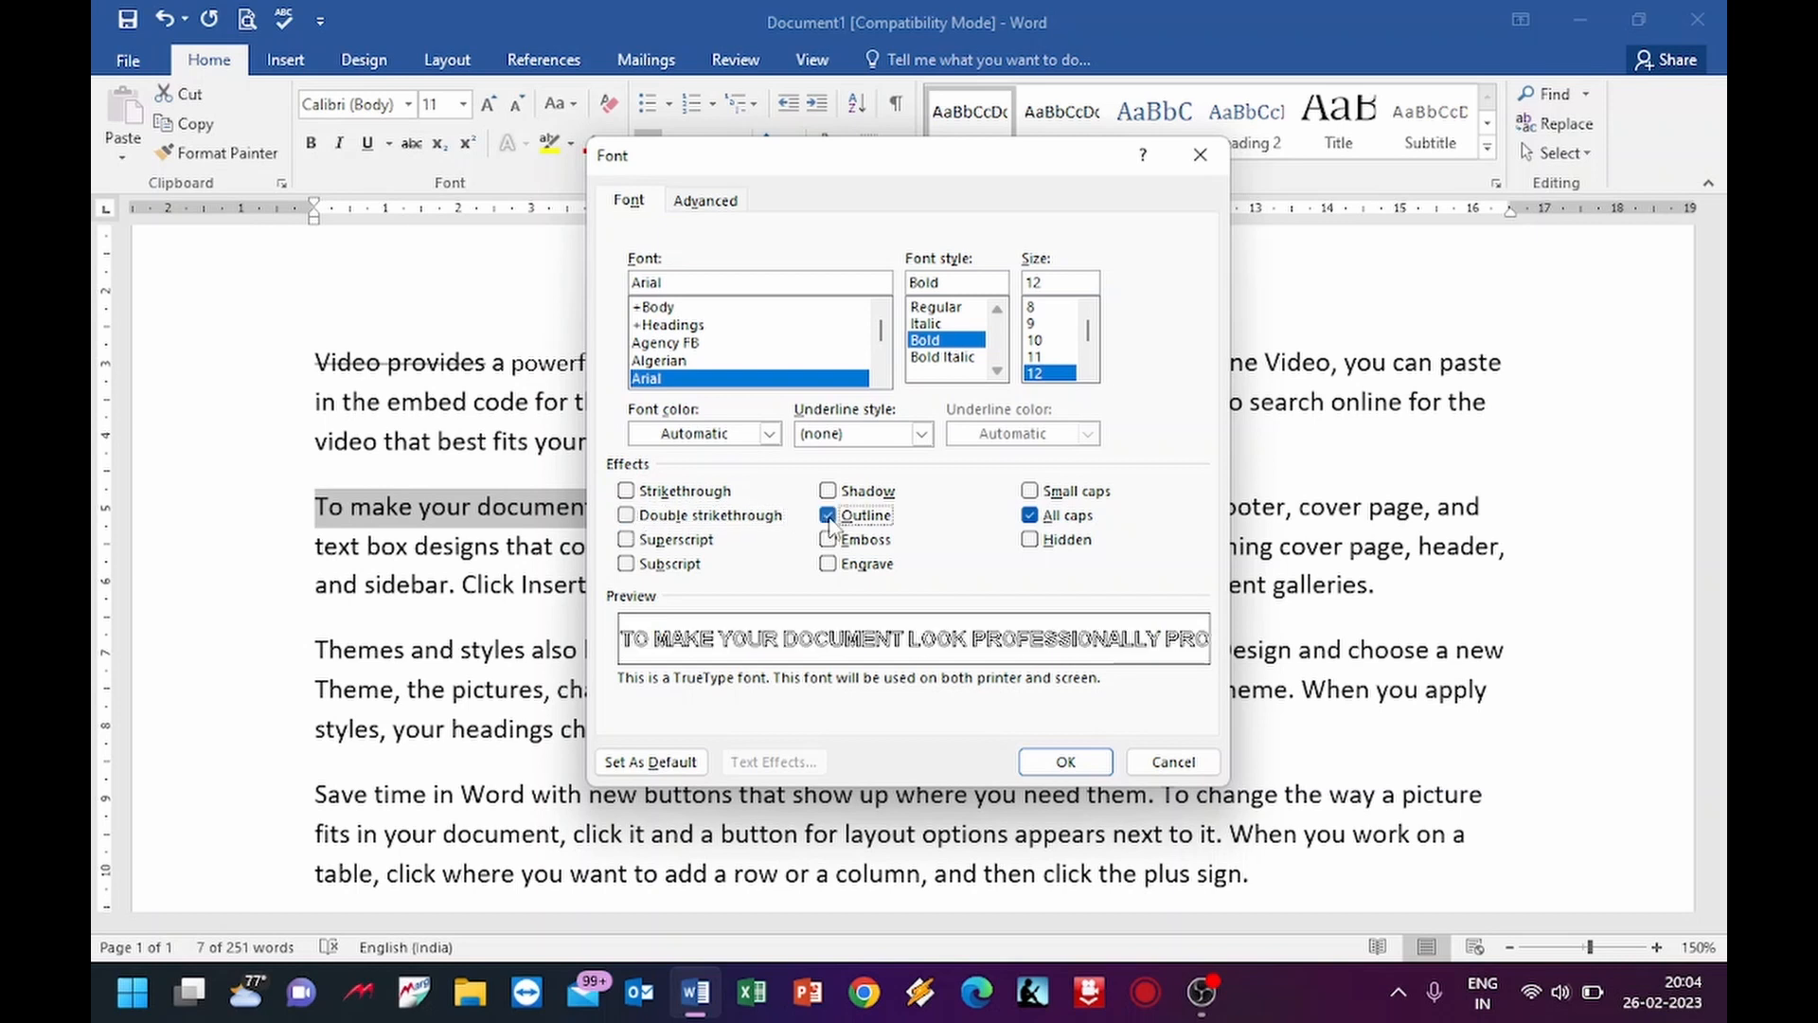
click(829, 520)
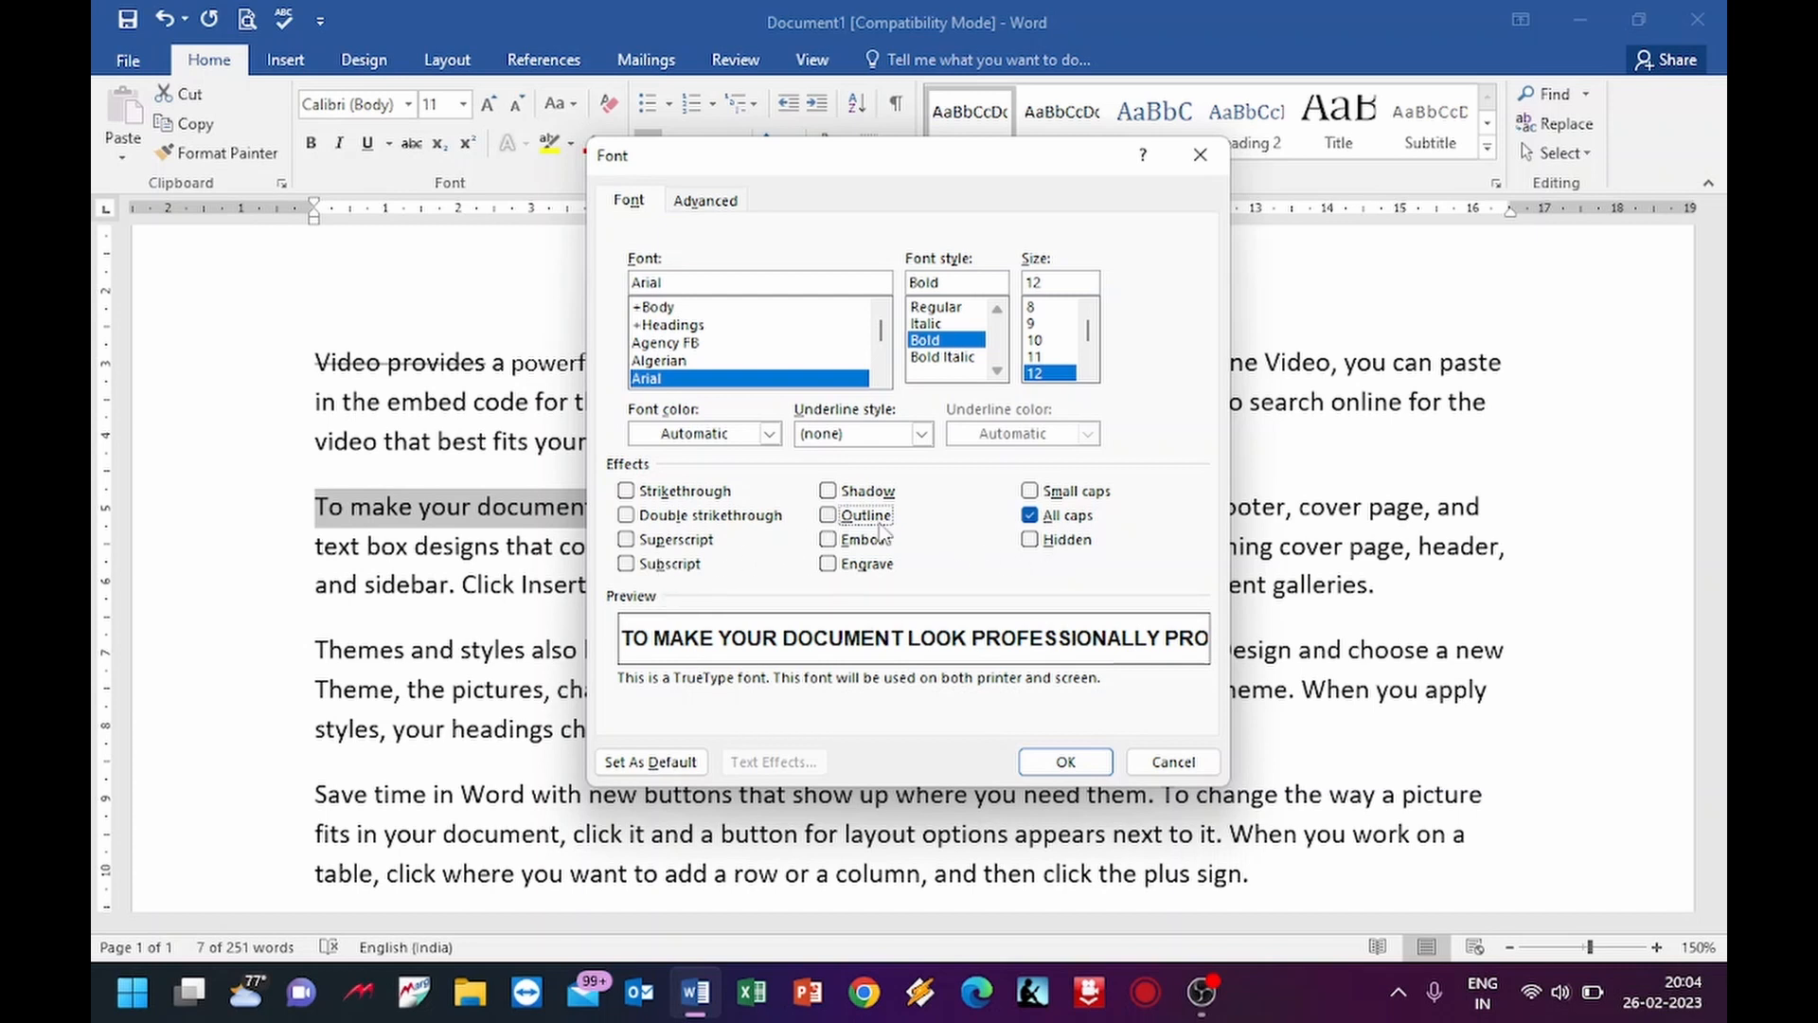
click(830, 540)
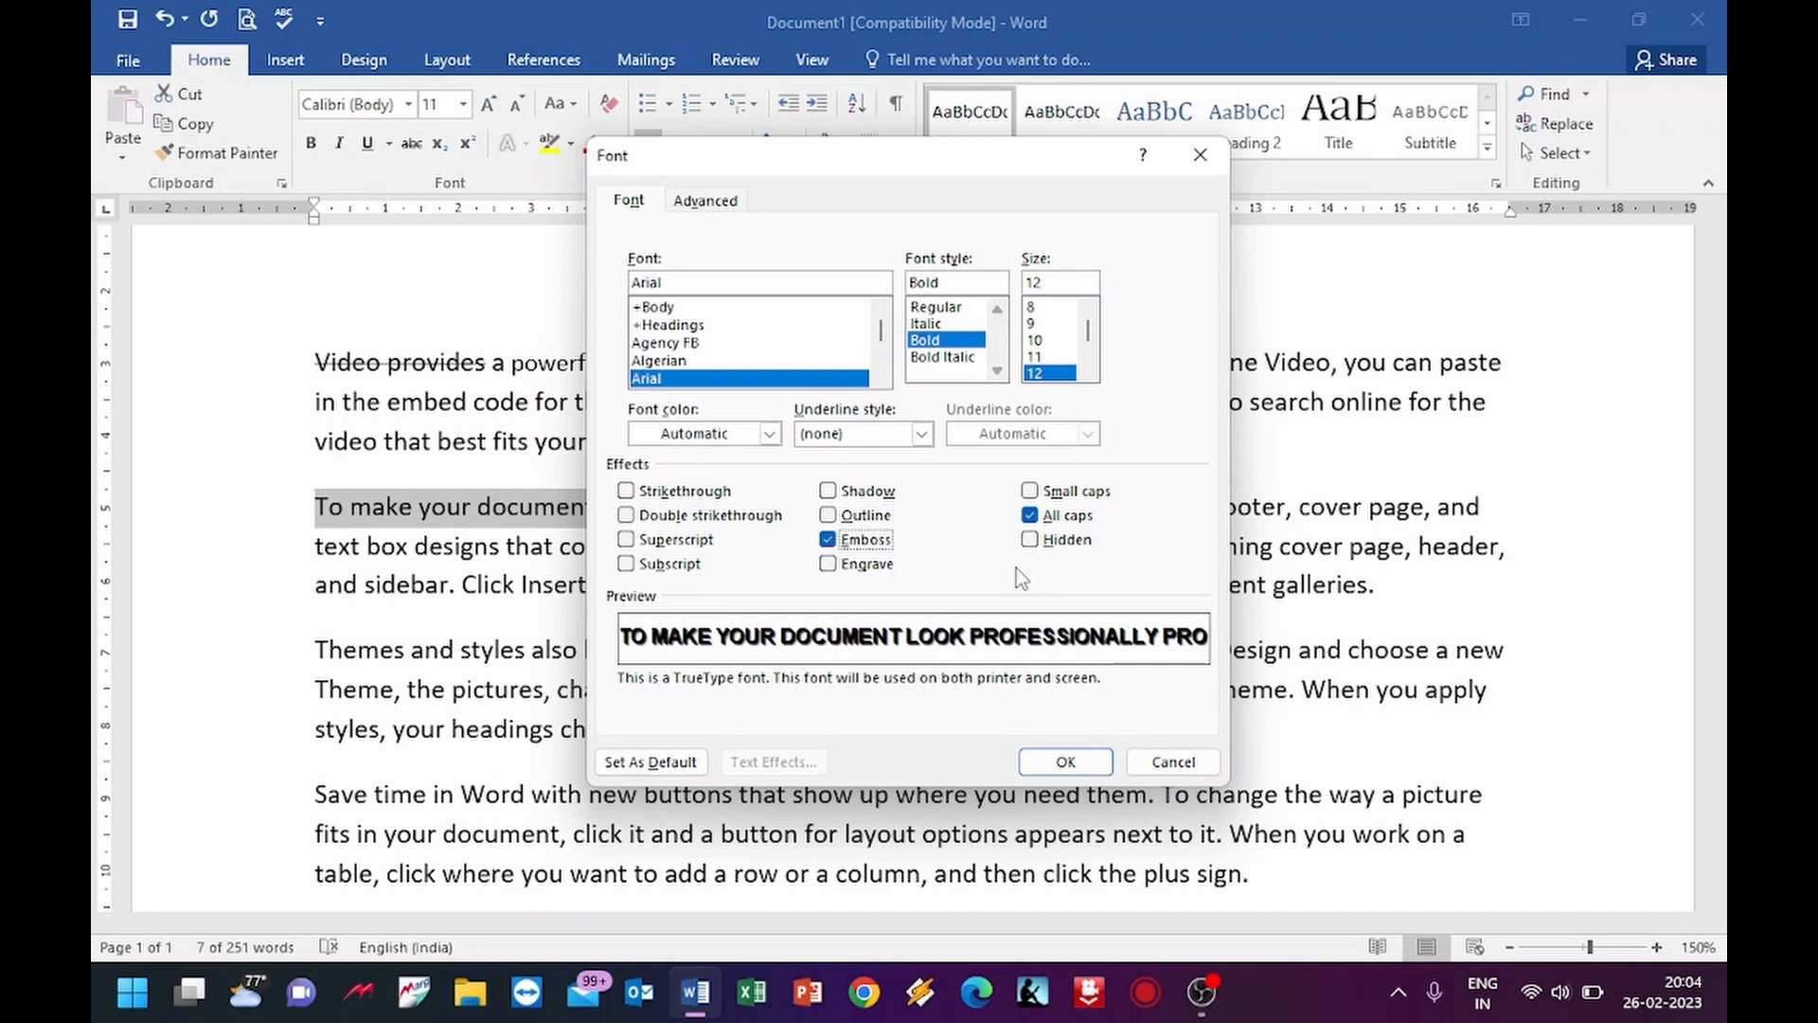
click(830, 540)
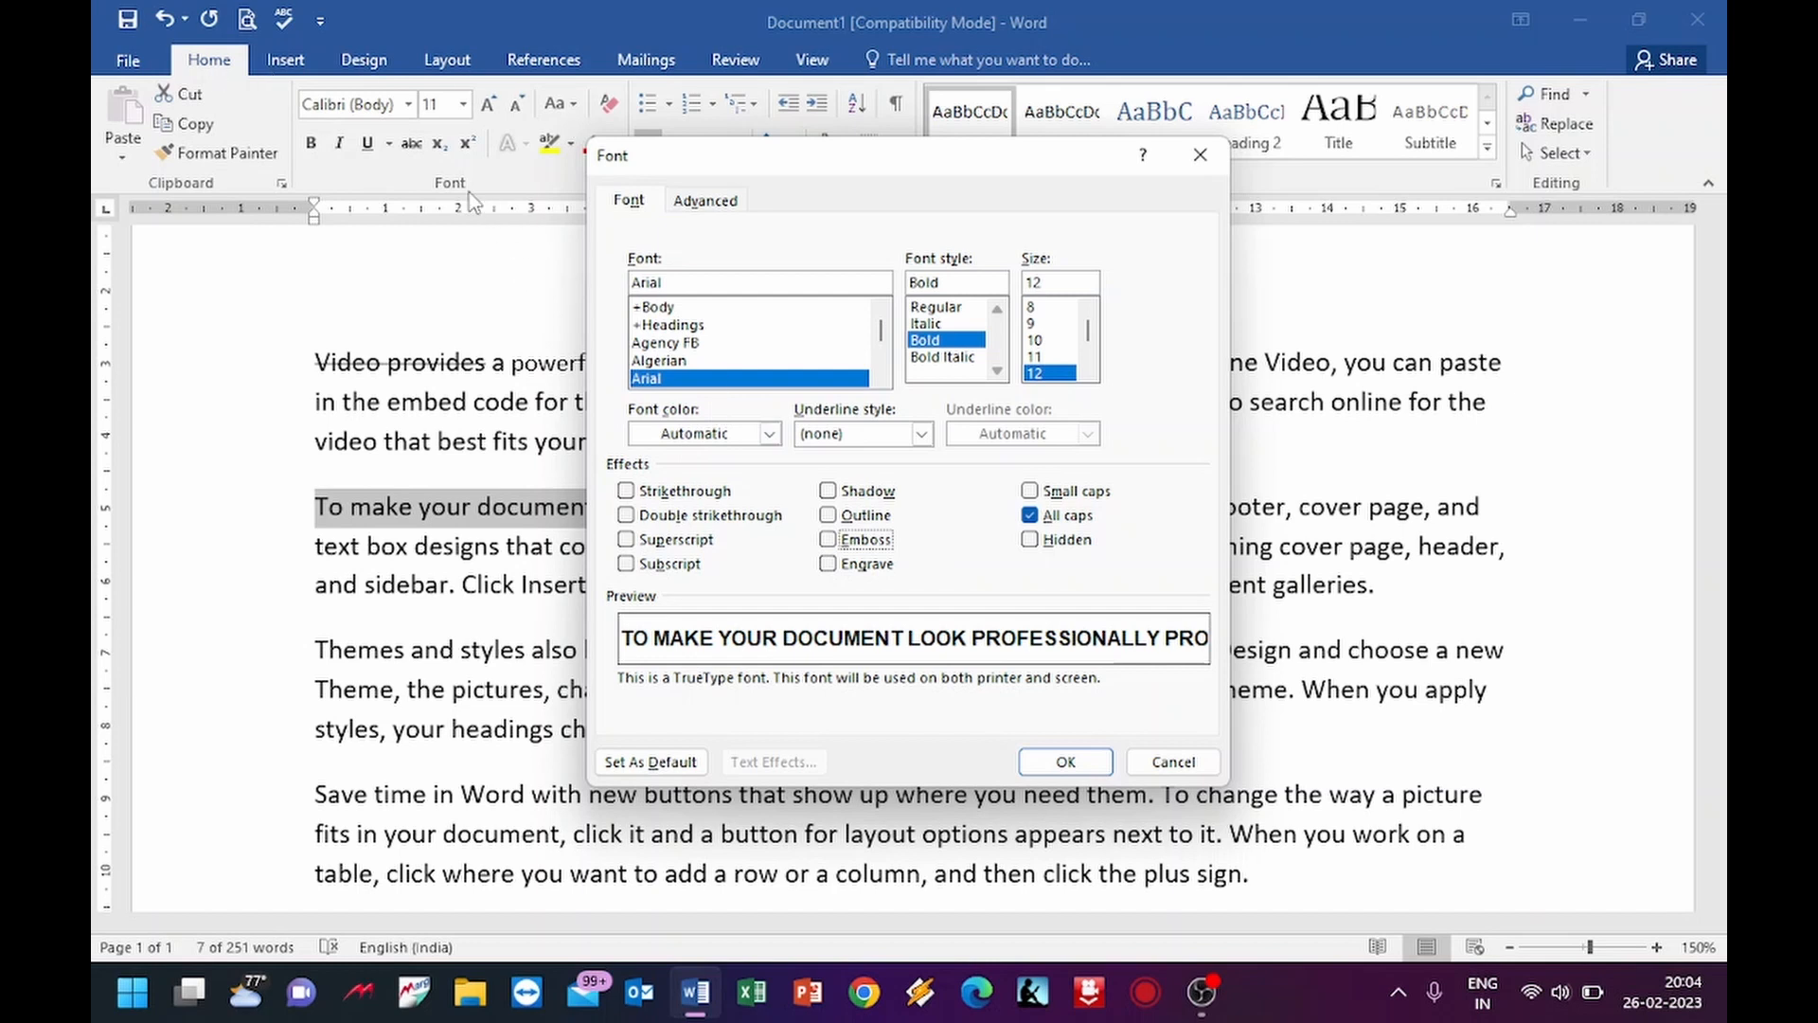
- Apply the chosen font settings to the opening phrase of the second body paragraph and deselect it
click(1064, 757)
click(1010, 589)
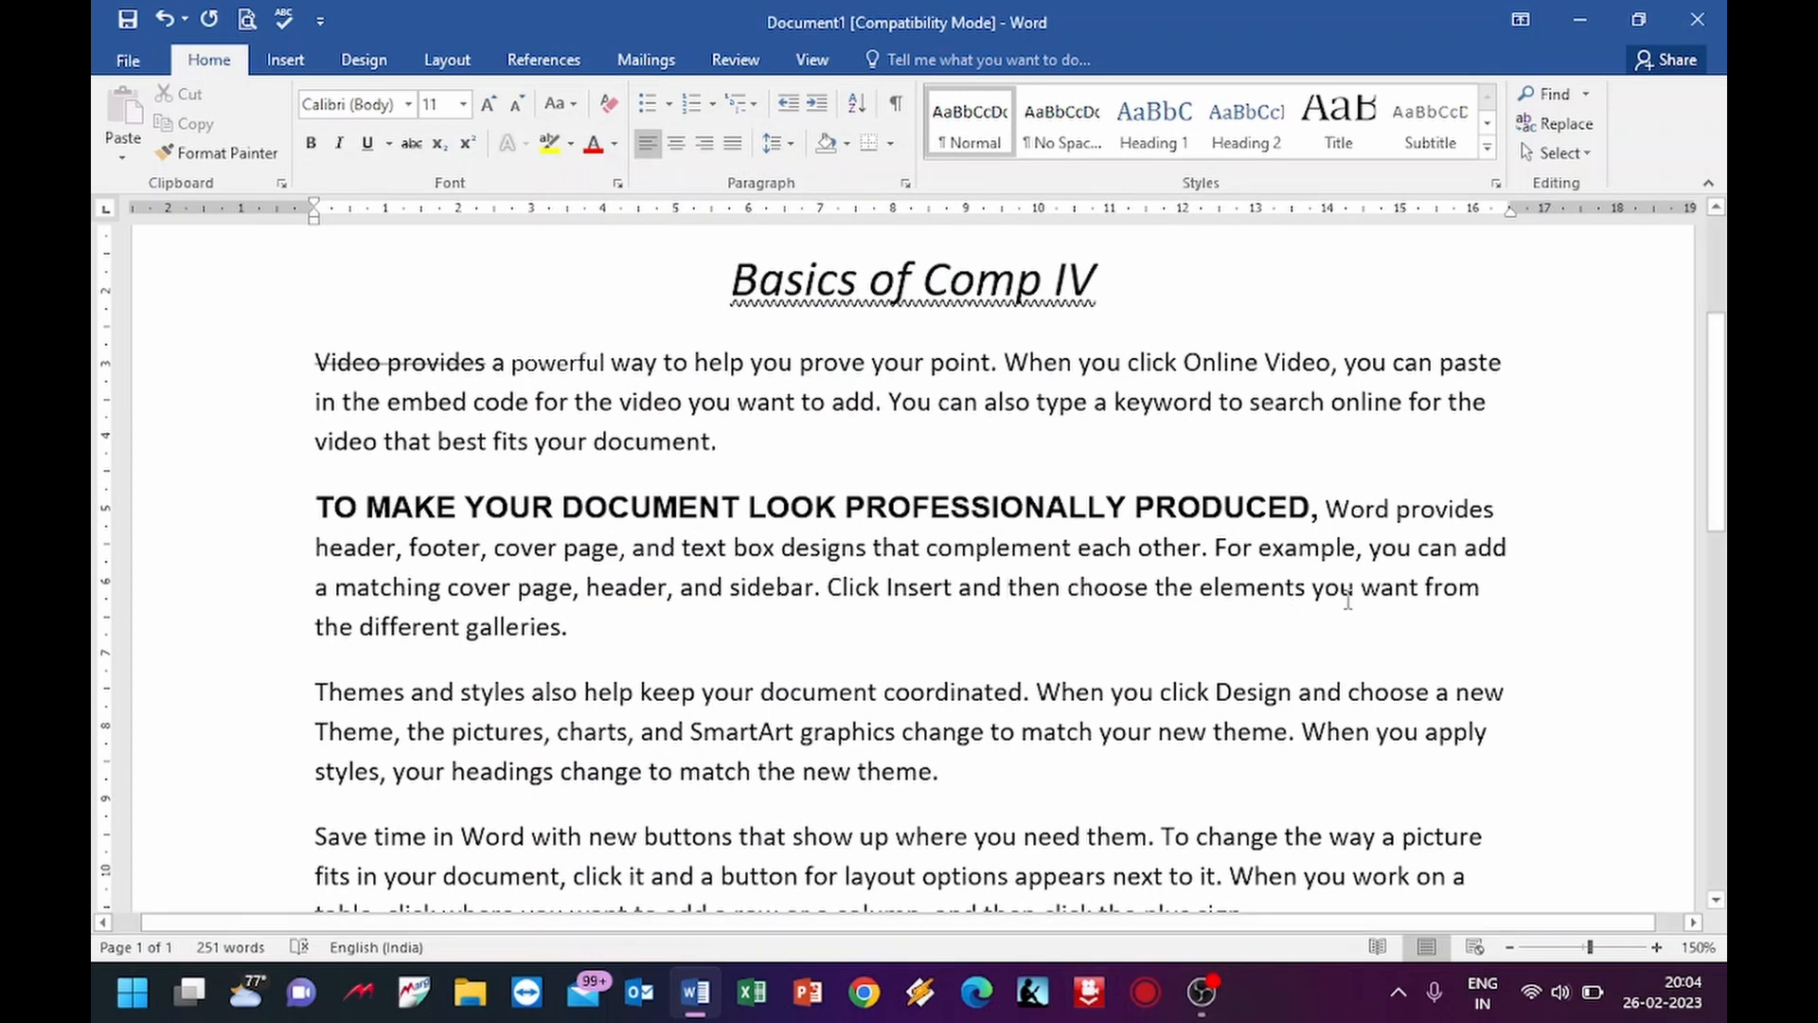
scroll(1343, 604, down, 3)
scroll(937, 606, up, 4)
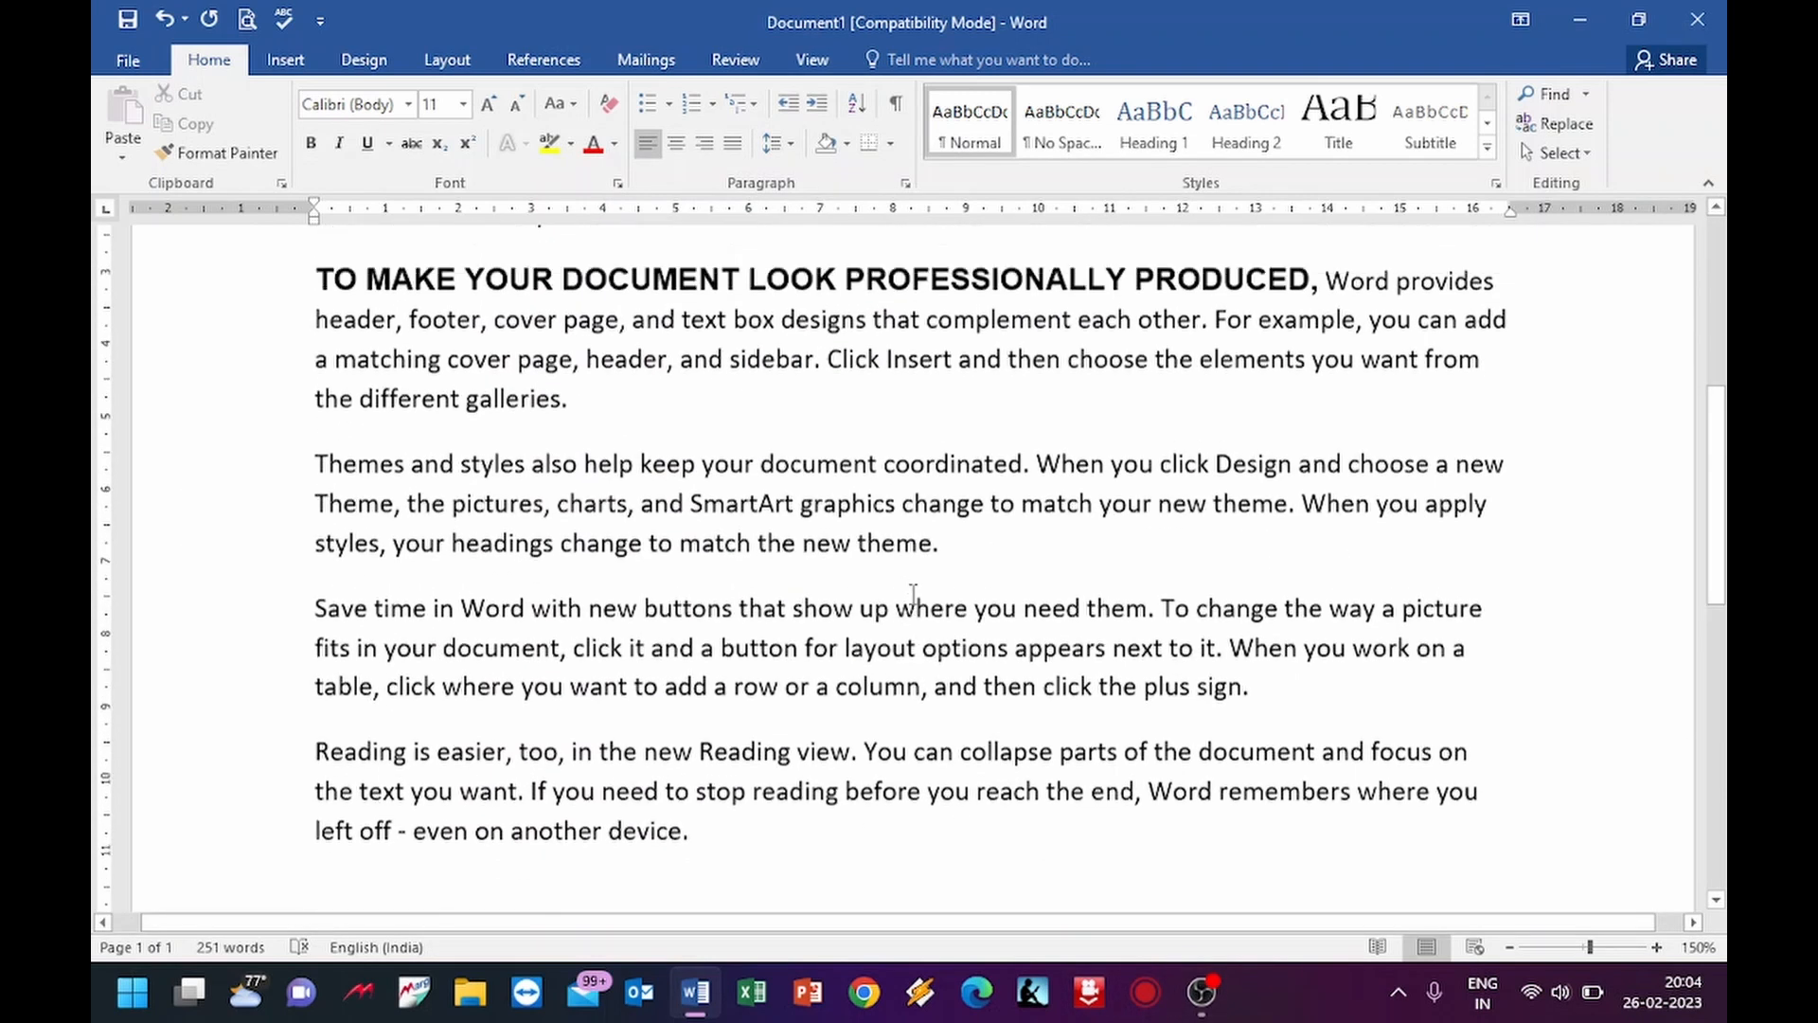
- Apply the Emboss effect to the sentence "Themes and styles also help keep your document coordinated." through the Font dialog
scroll(1050, 636, down, 2)
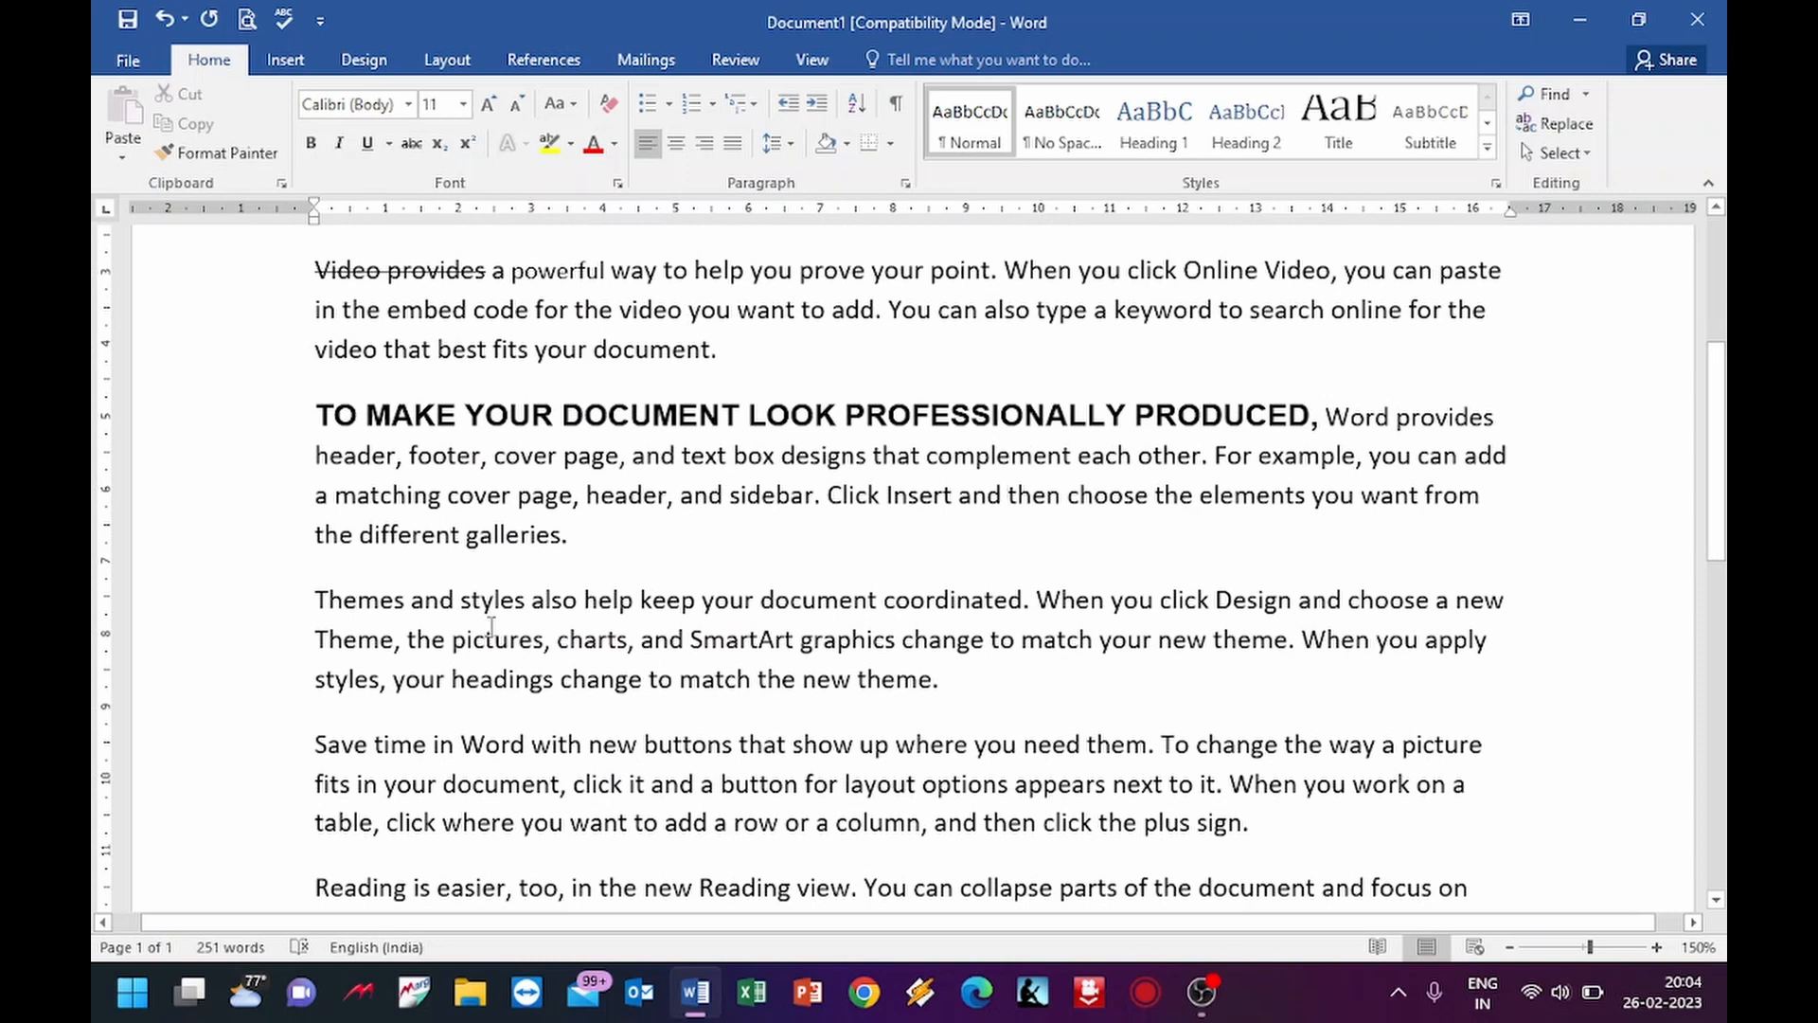
drag(322, 602, 1037, 604)
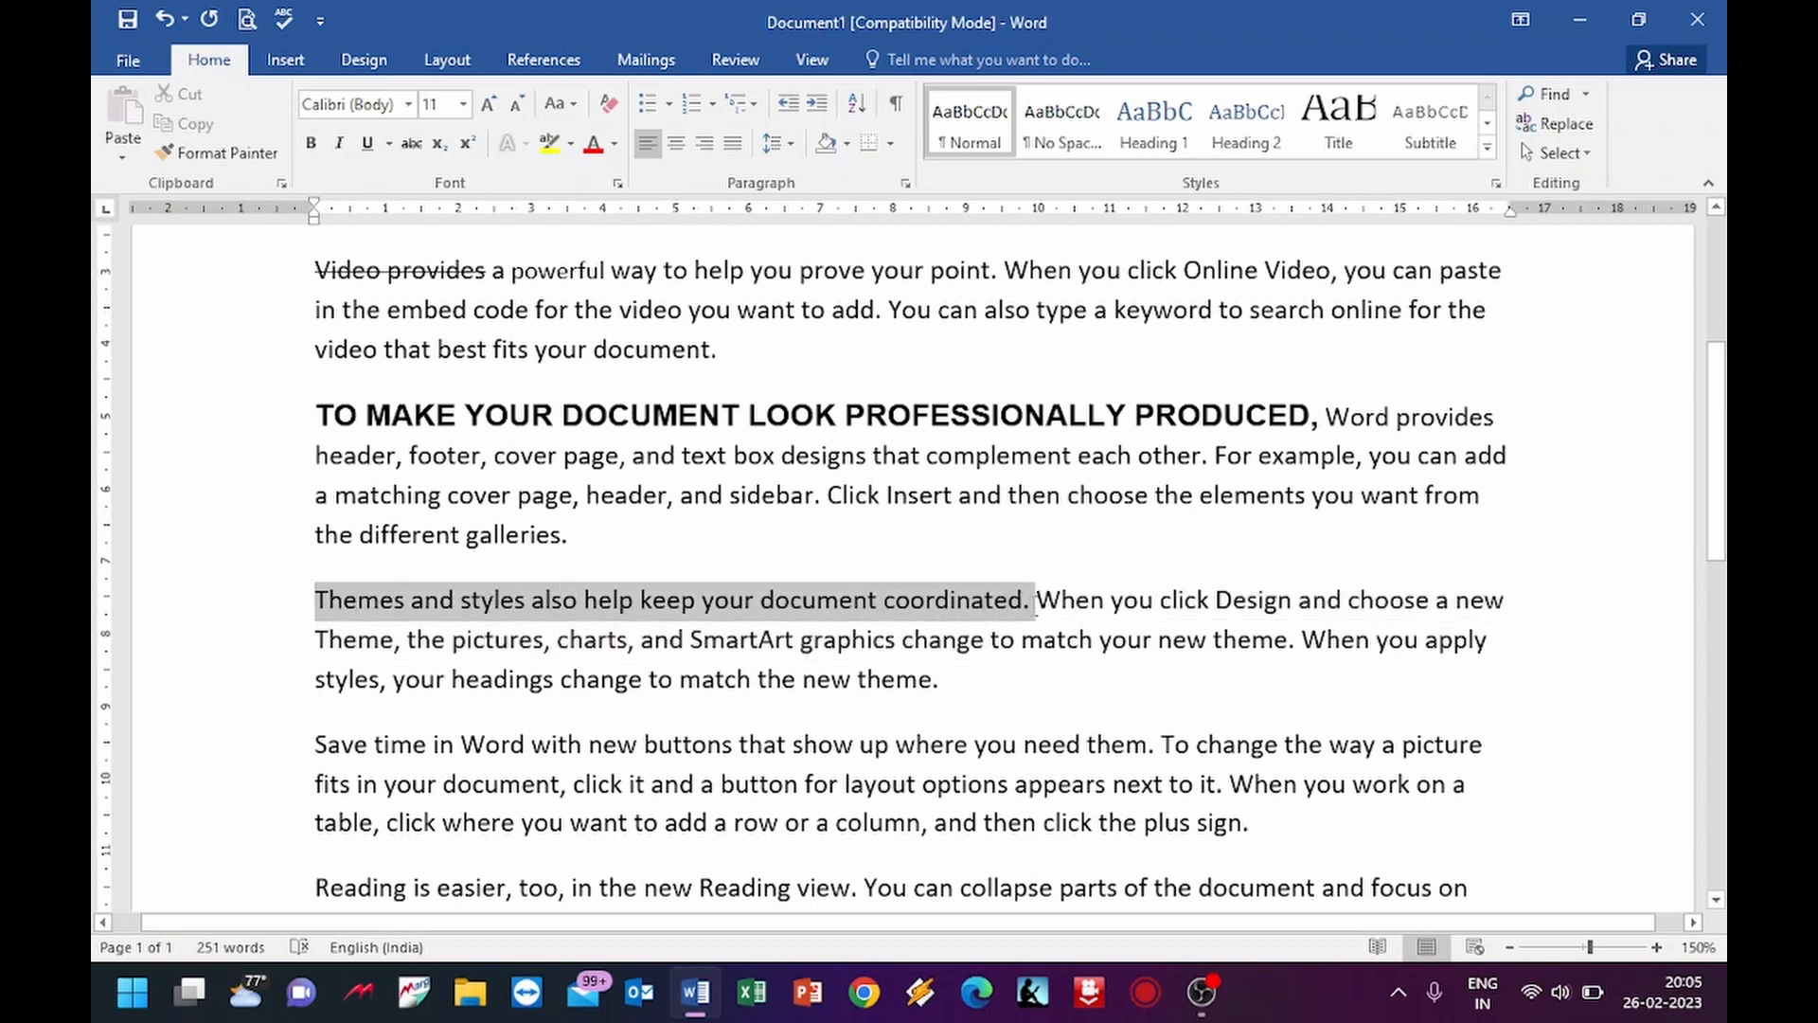
click(618, 187)
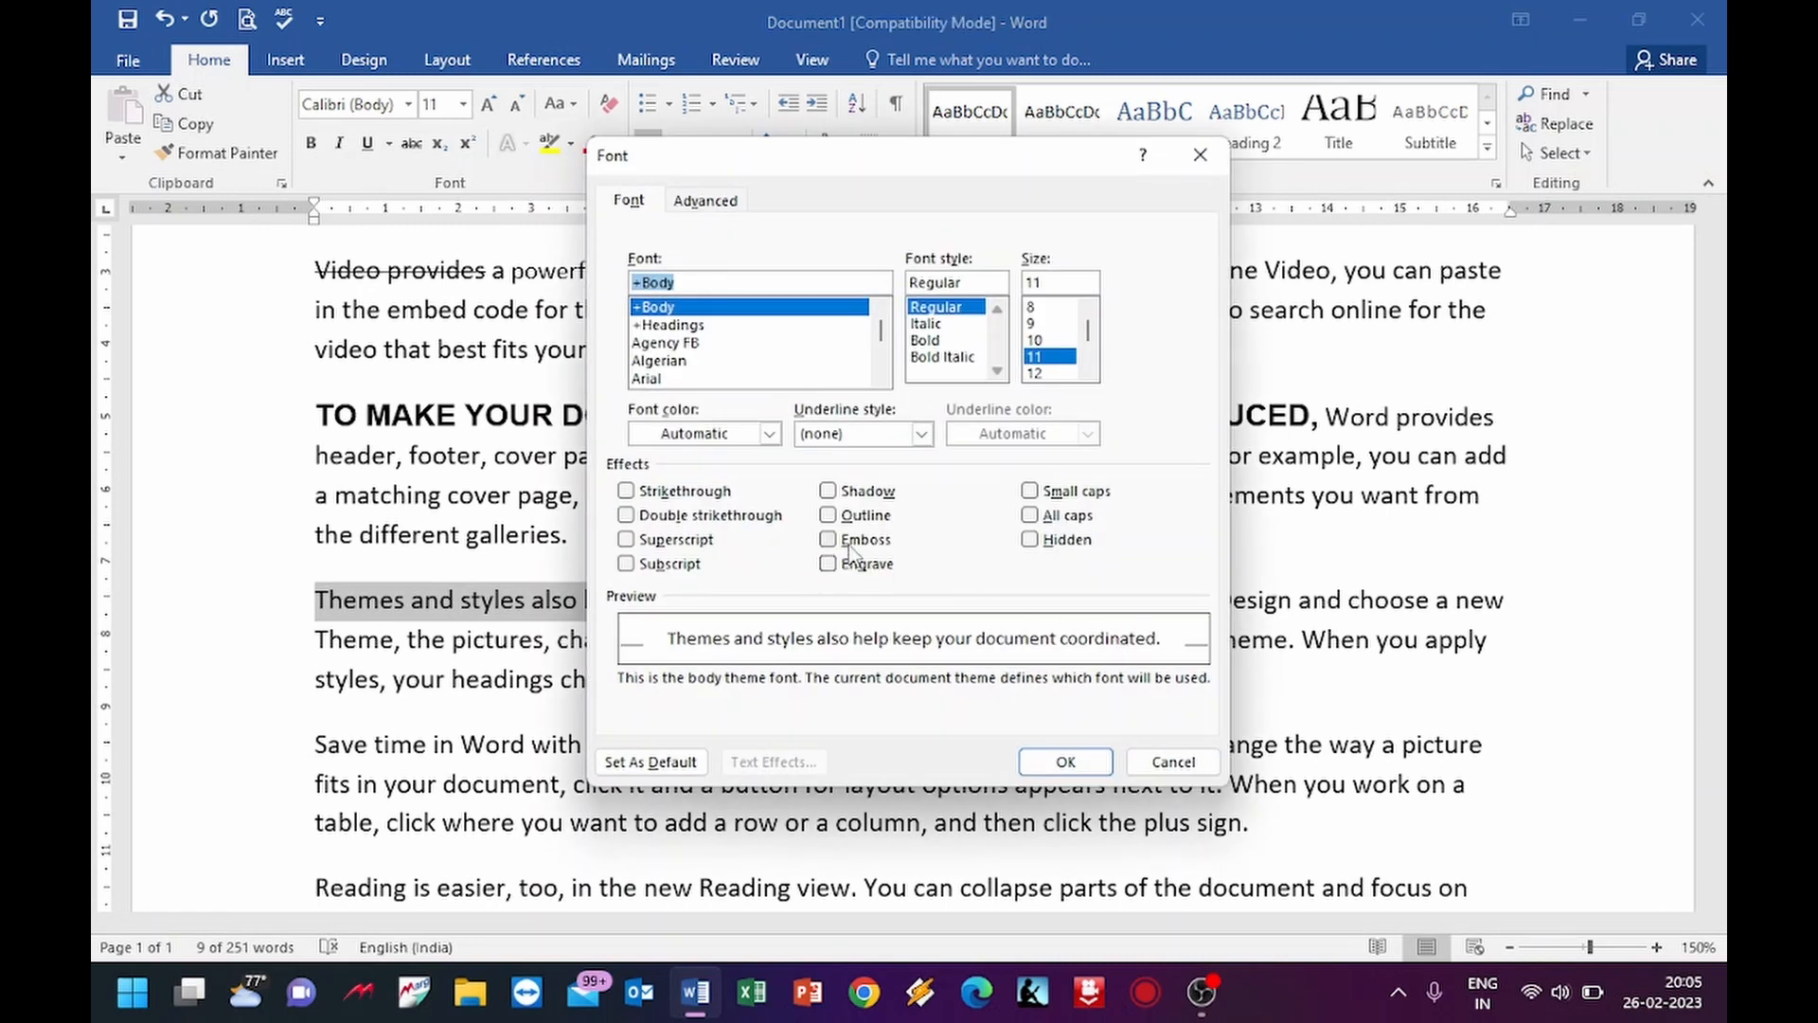
click(832, 540)
click(1080, 765)
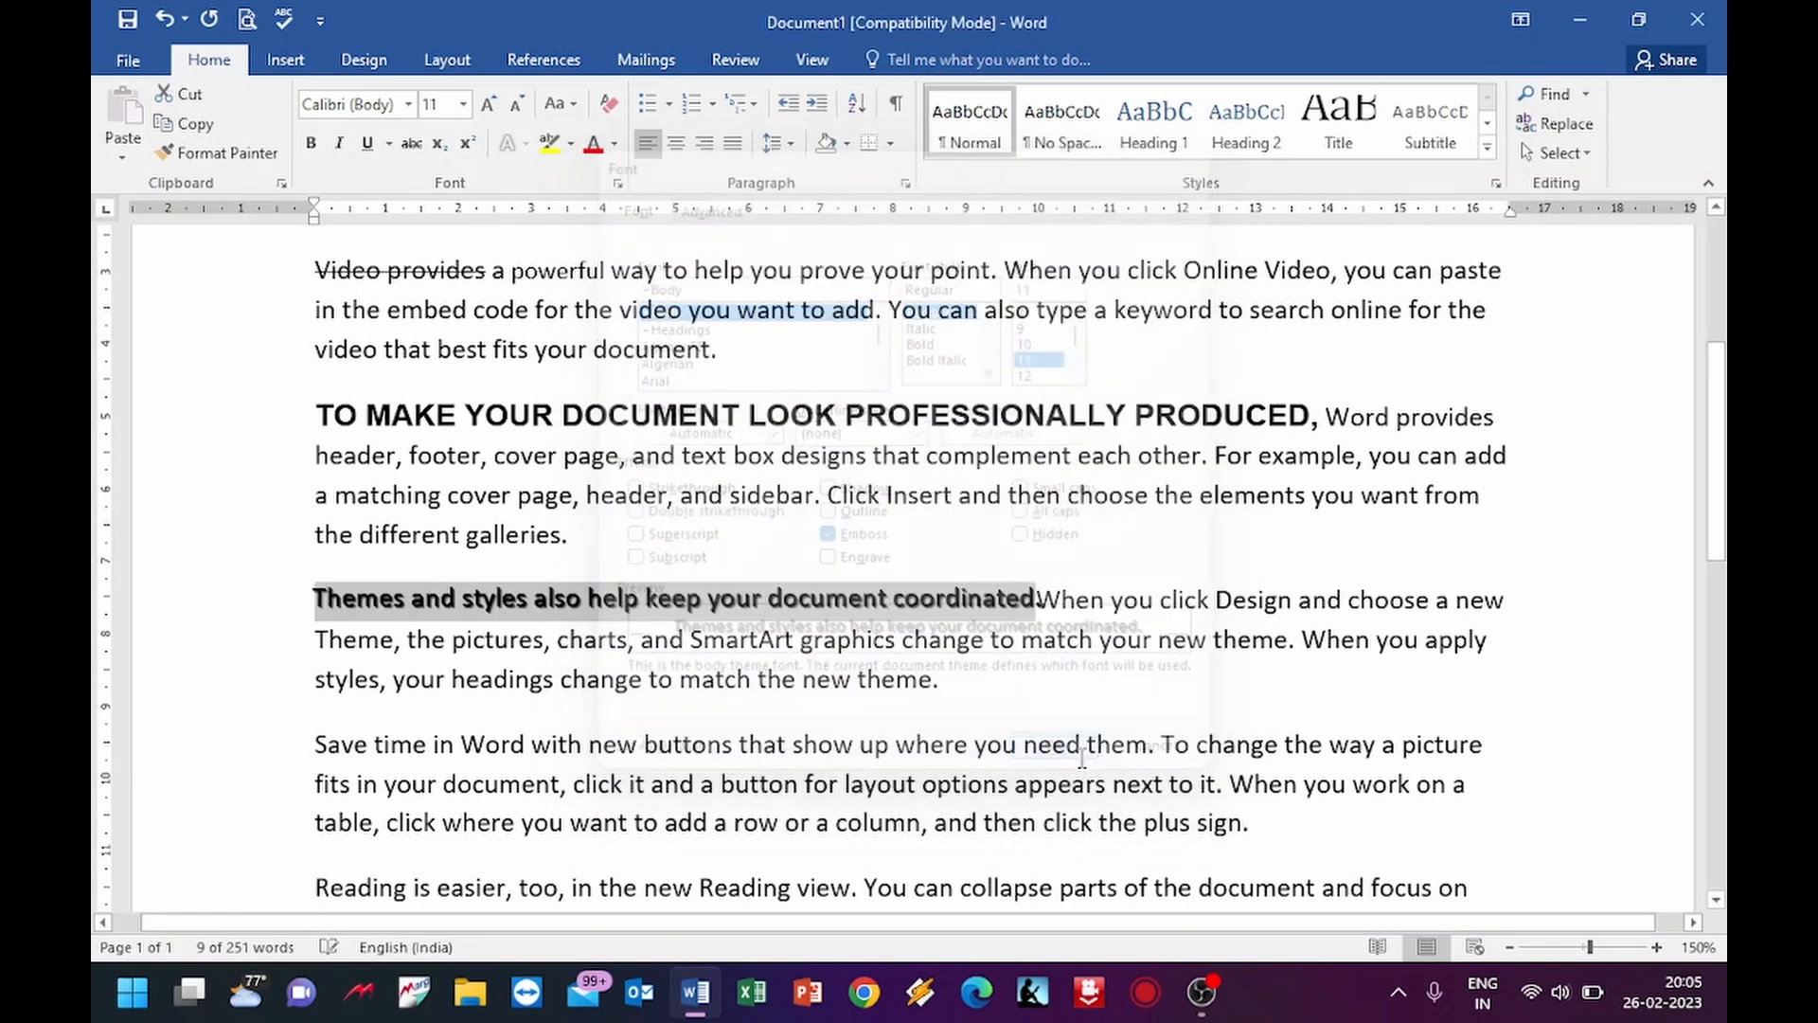
click(914, 746)
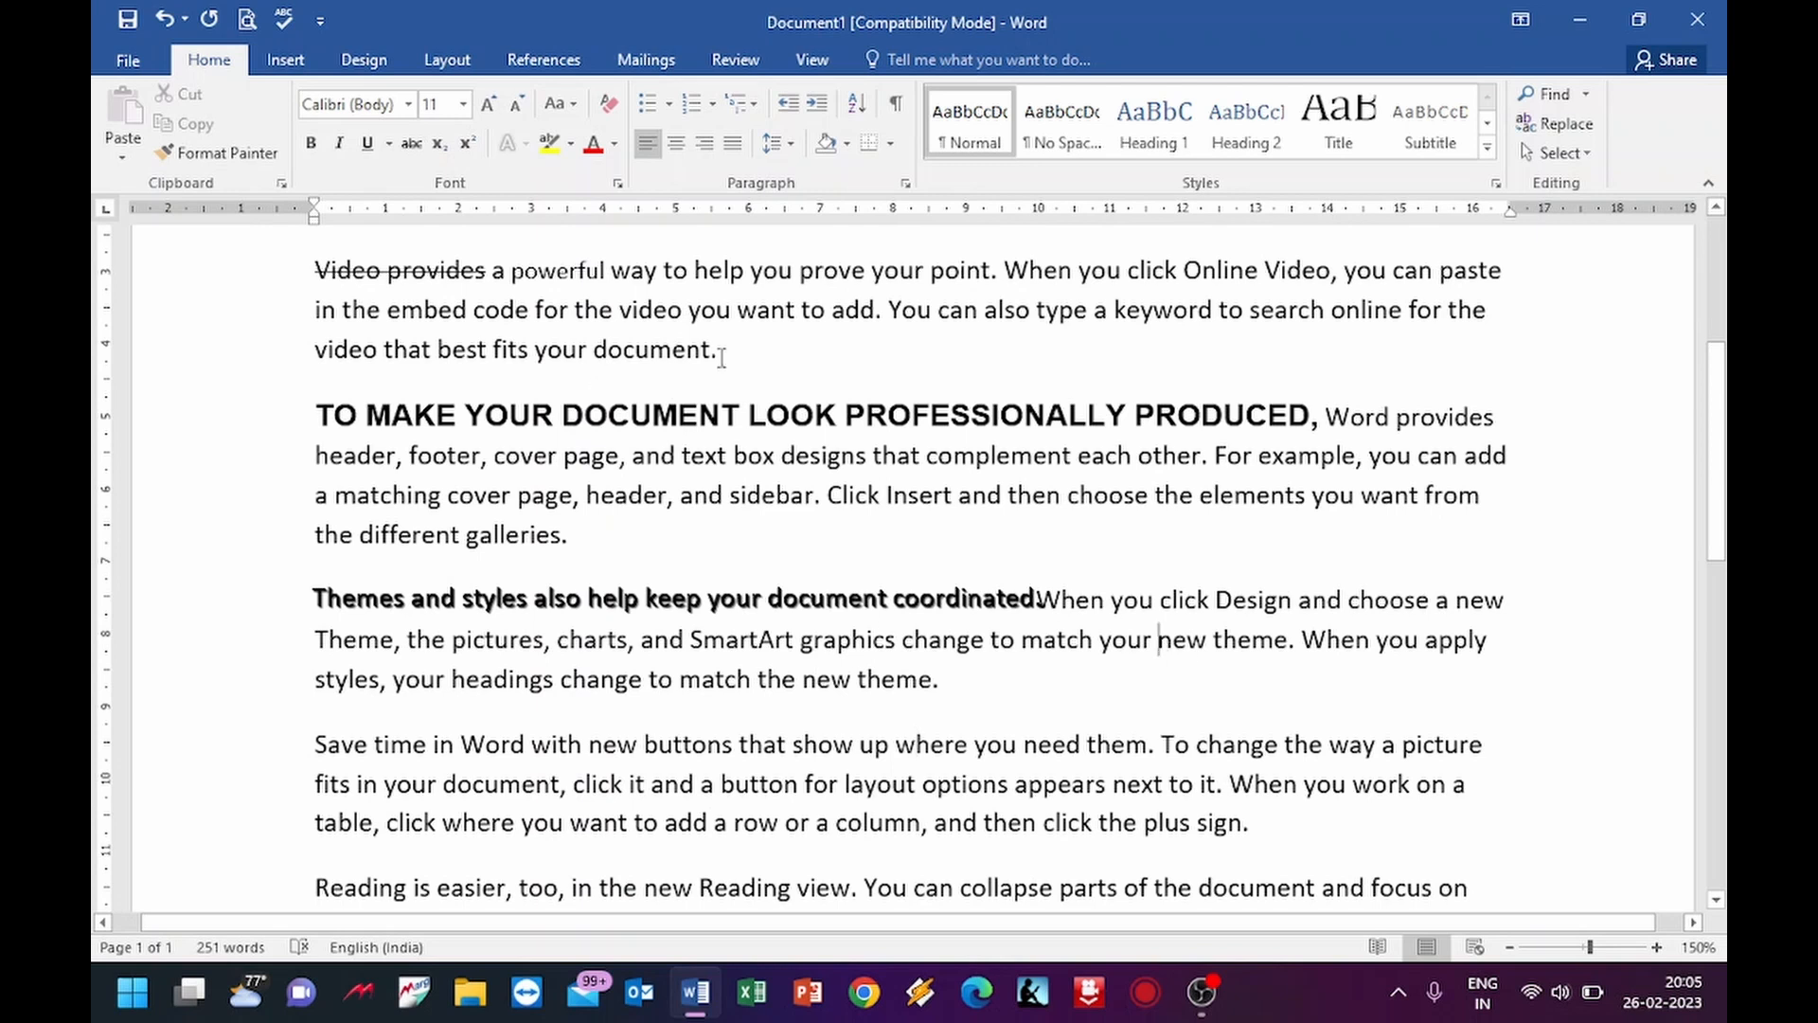
scroll(722, 358, up, 2)
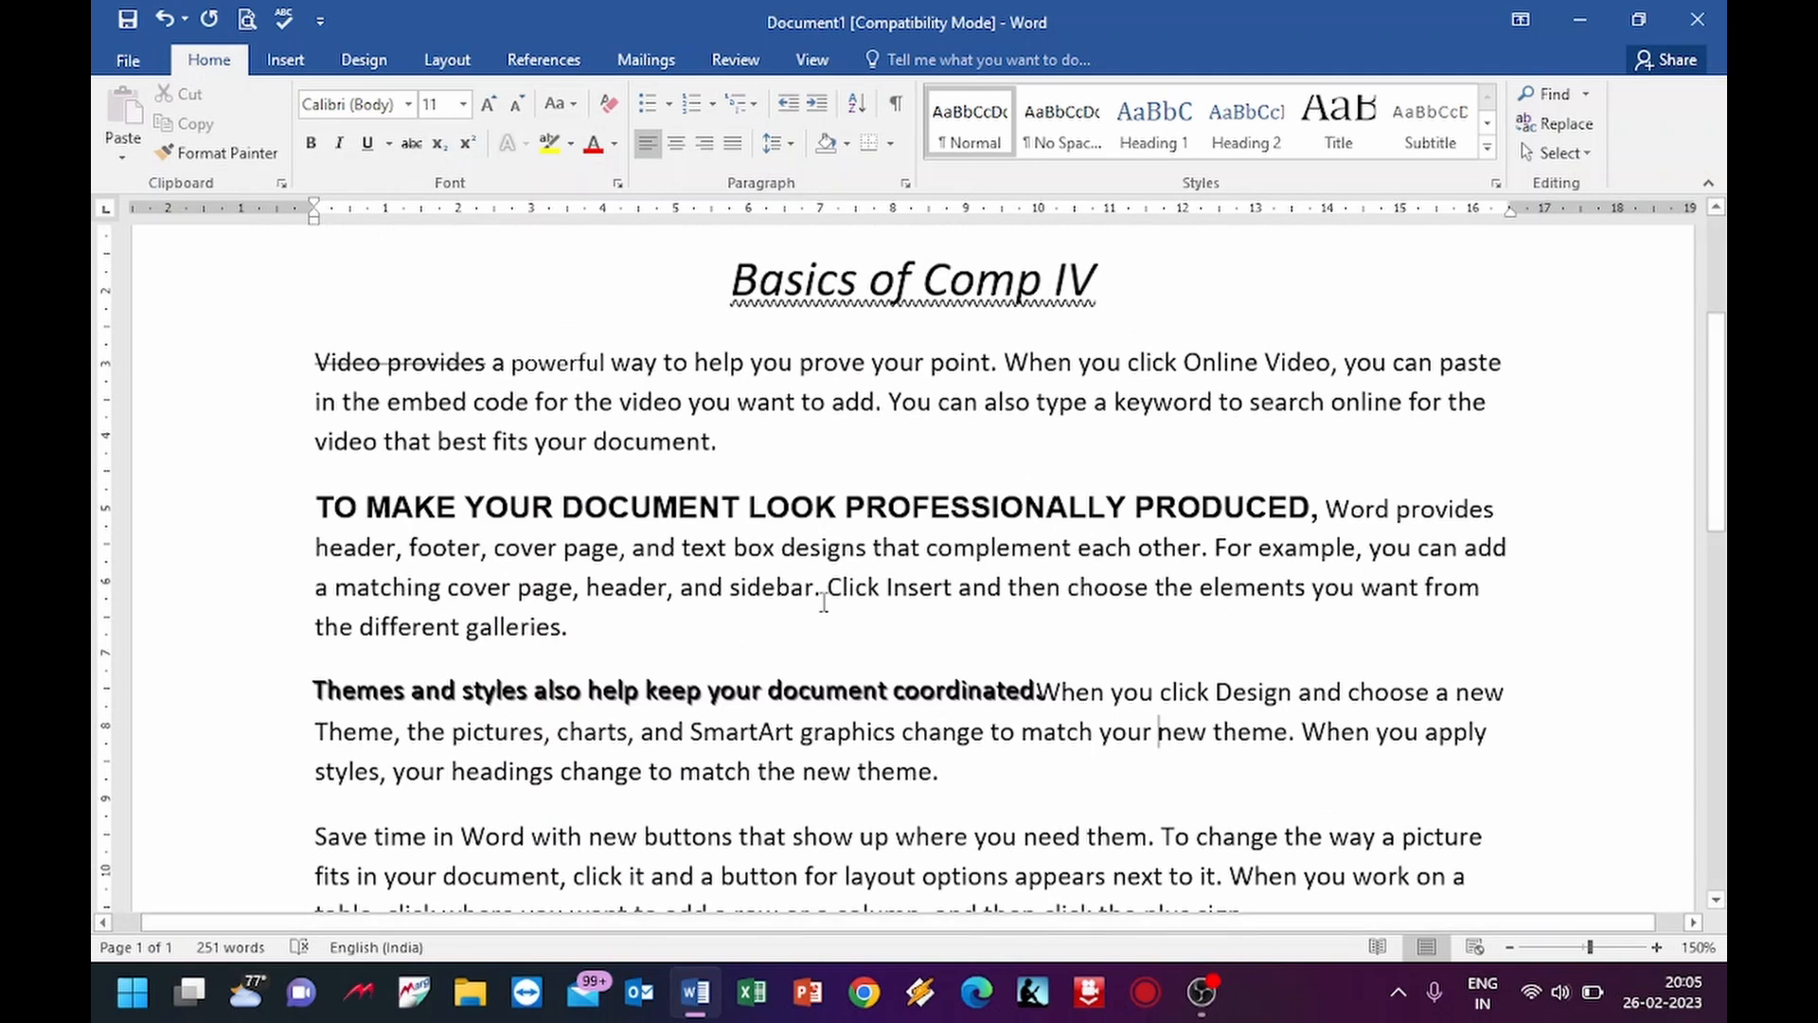
scroll(824, 603, down, 2)
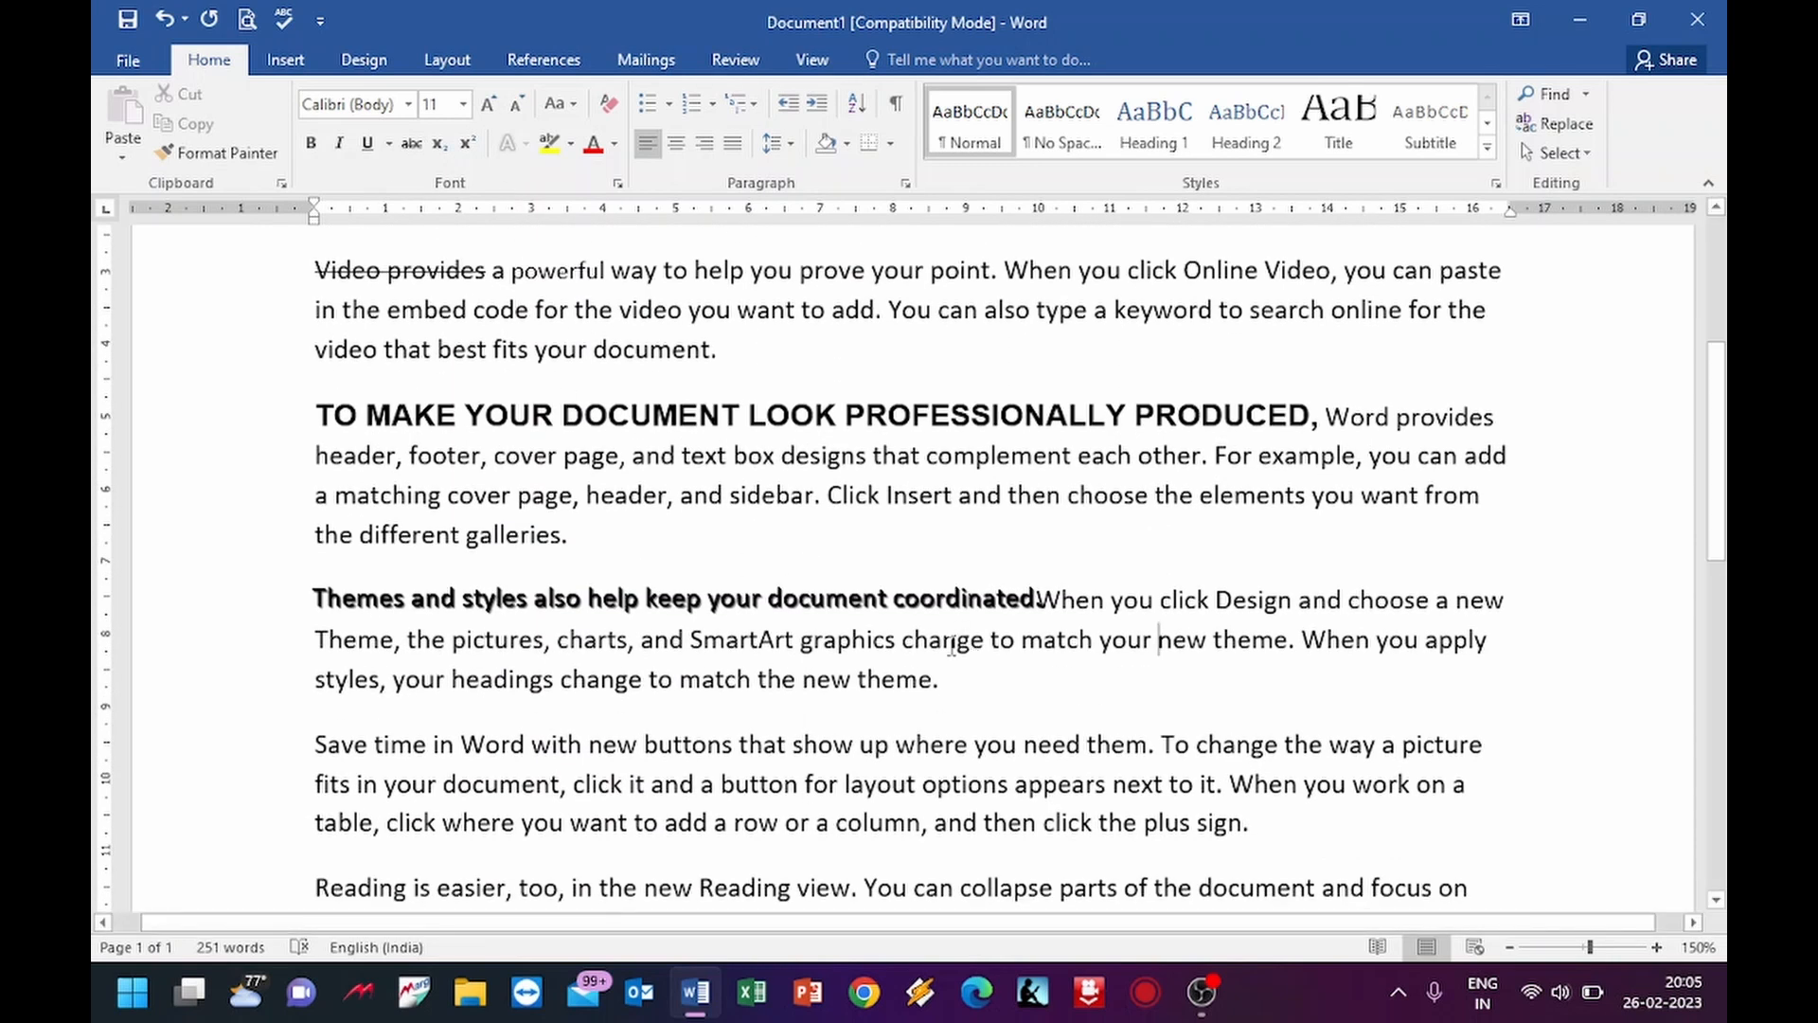
drag(315, 746, 1138, 757)
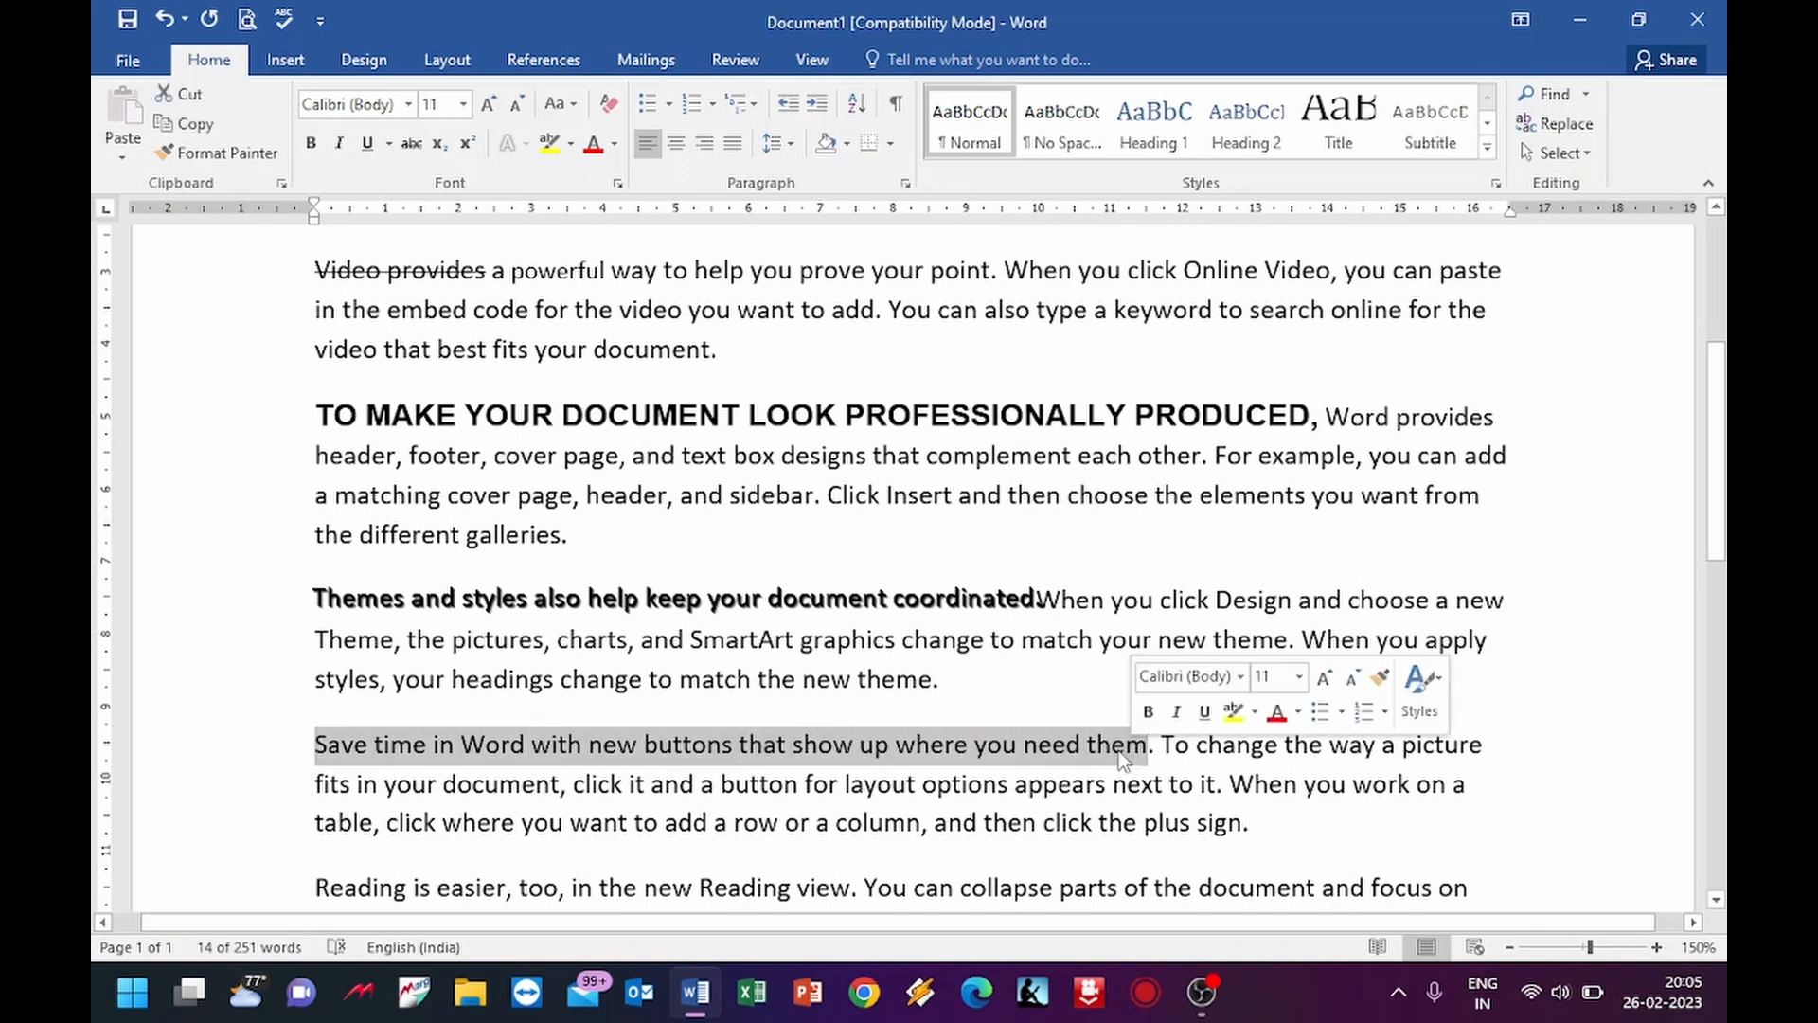
- Change the font of the "All Soft Help" title to Arial
scroll(1183, 662, up, 5)
click(1193, 583)
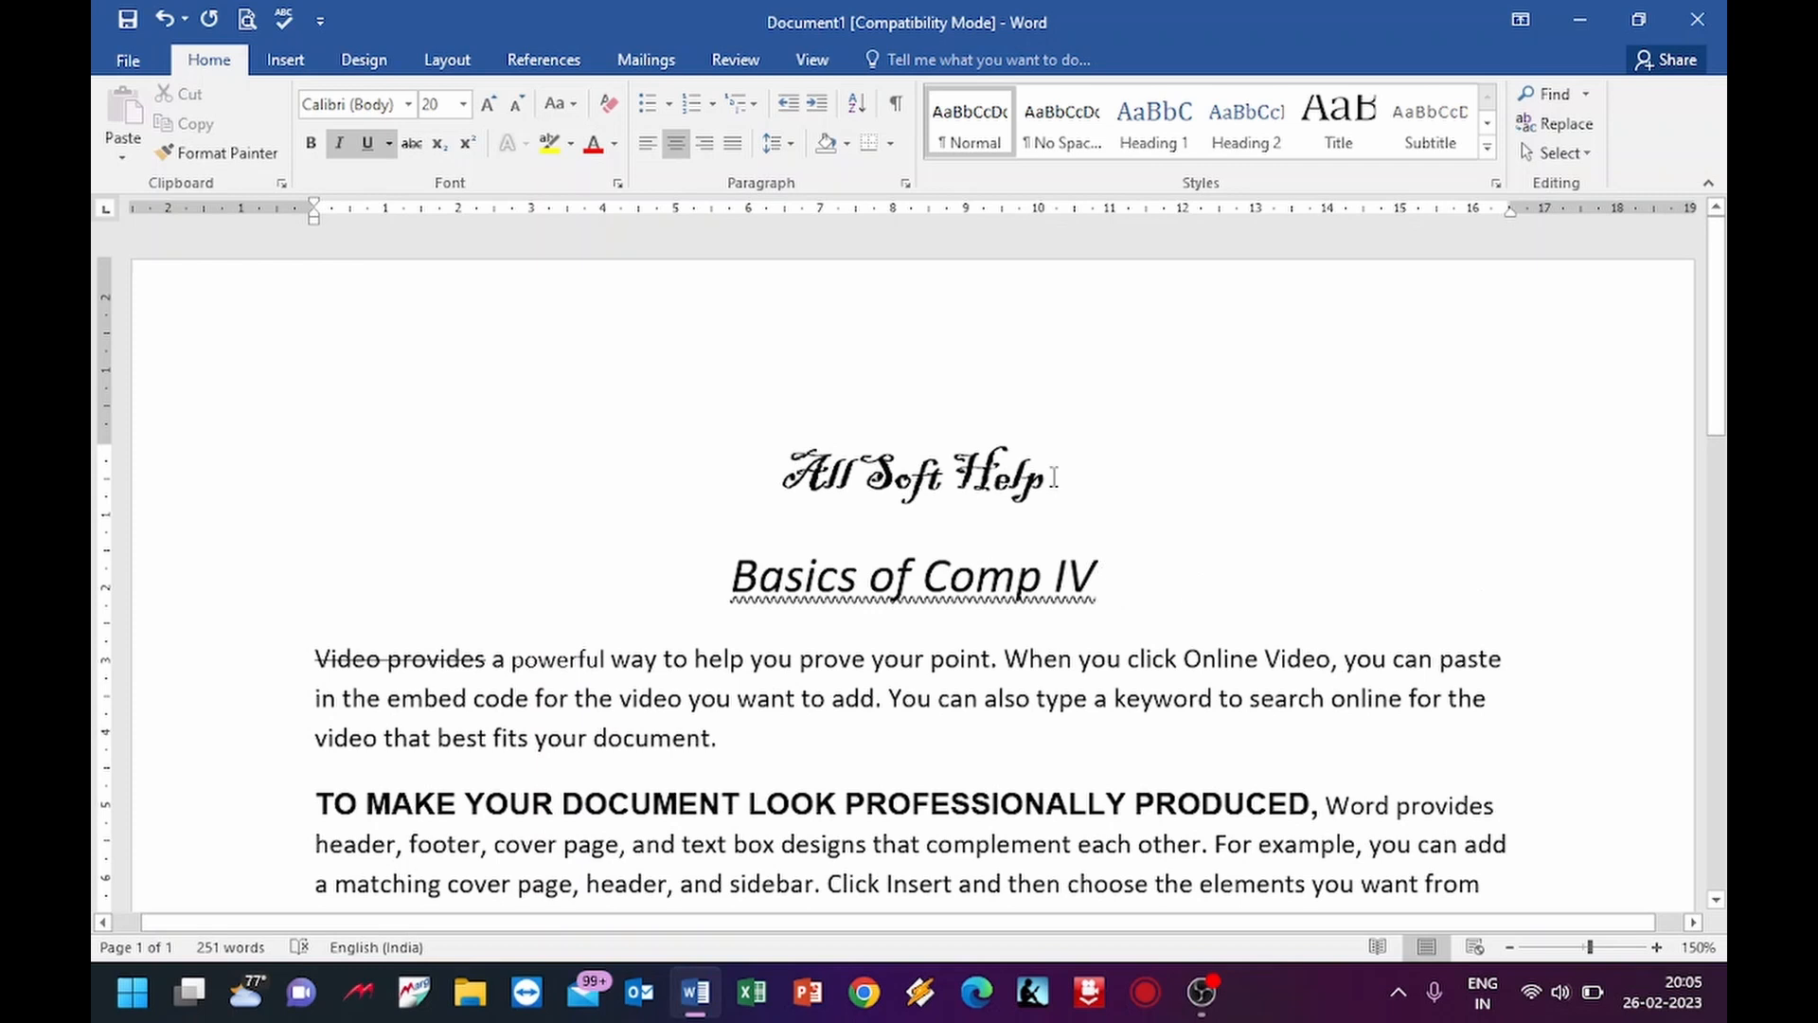
drag(1056, 479, 784, 478)
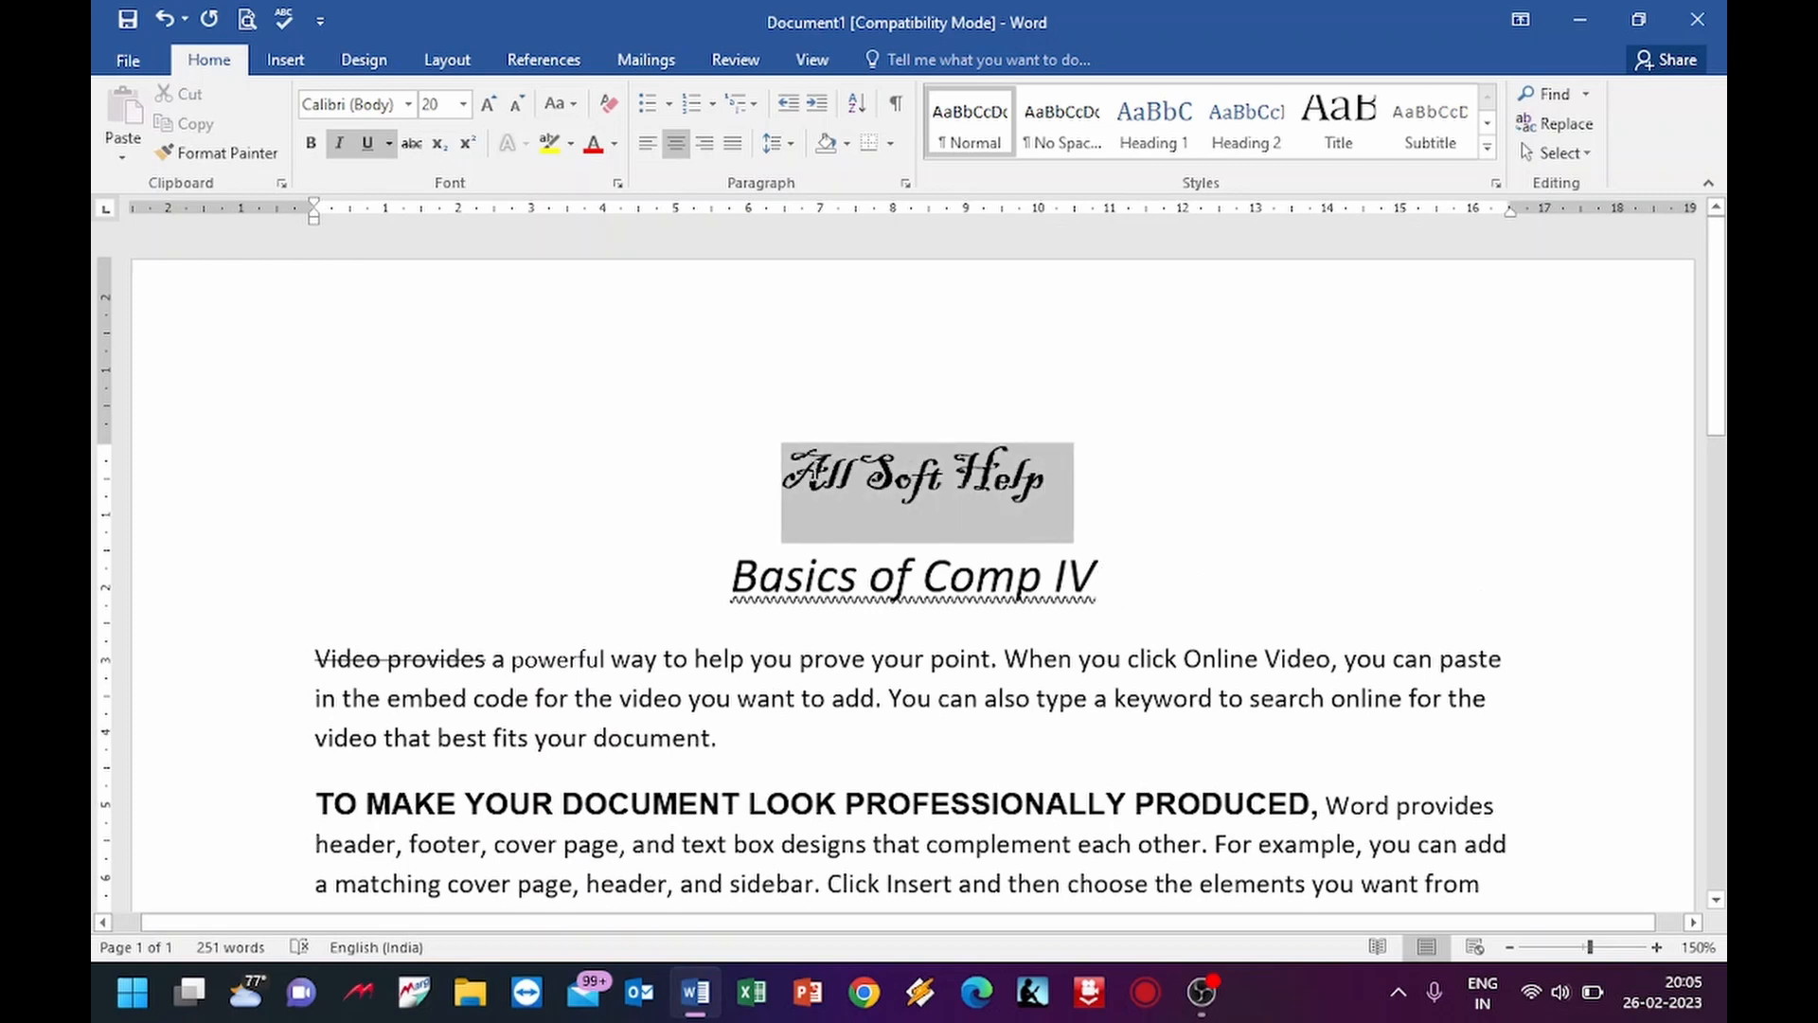
click(410, 104)
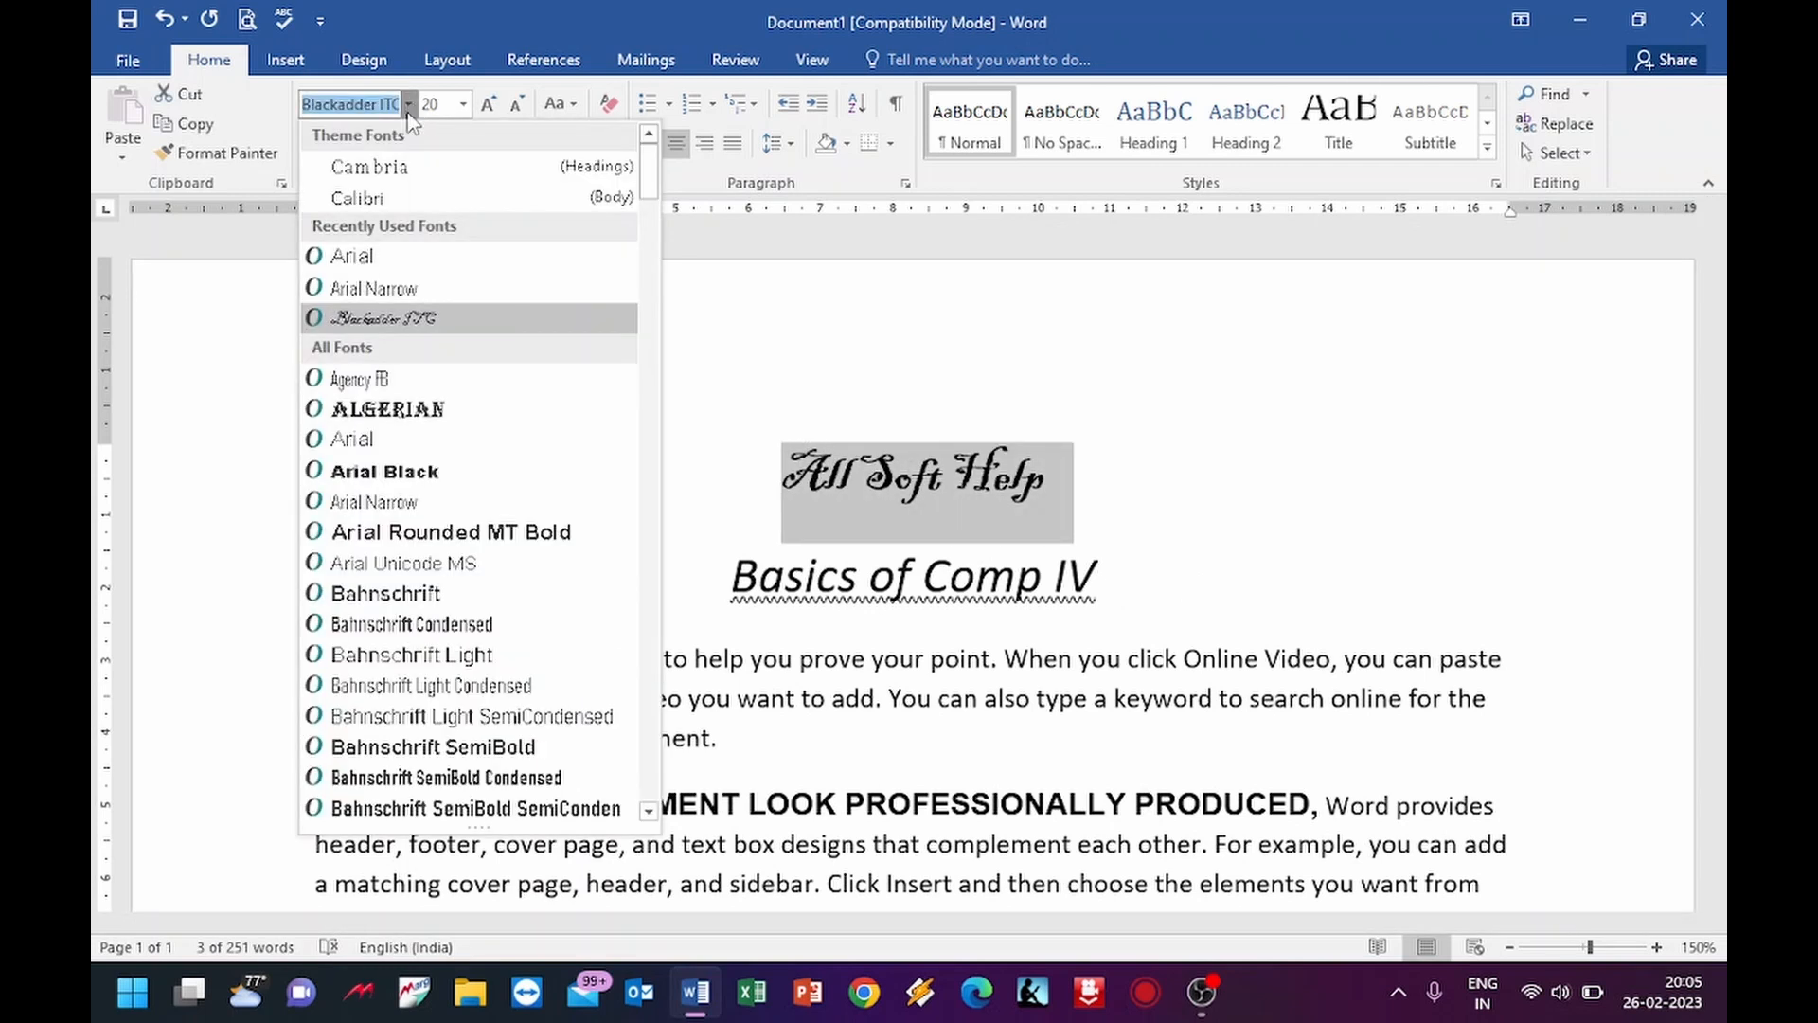
click(346, 254)
click(1190, 474)
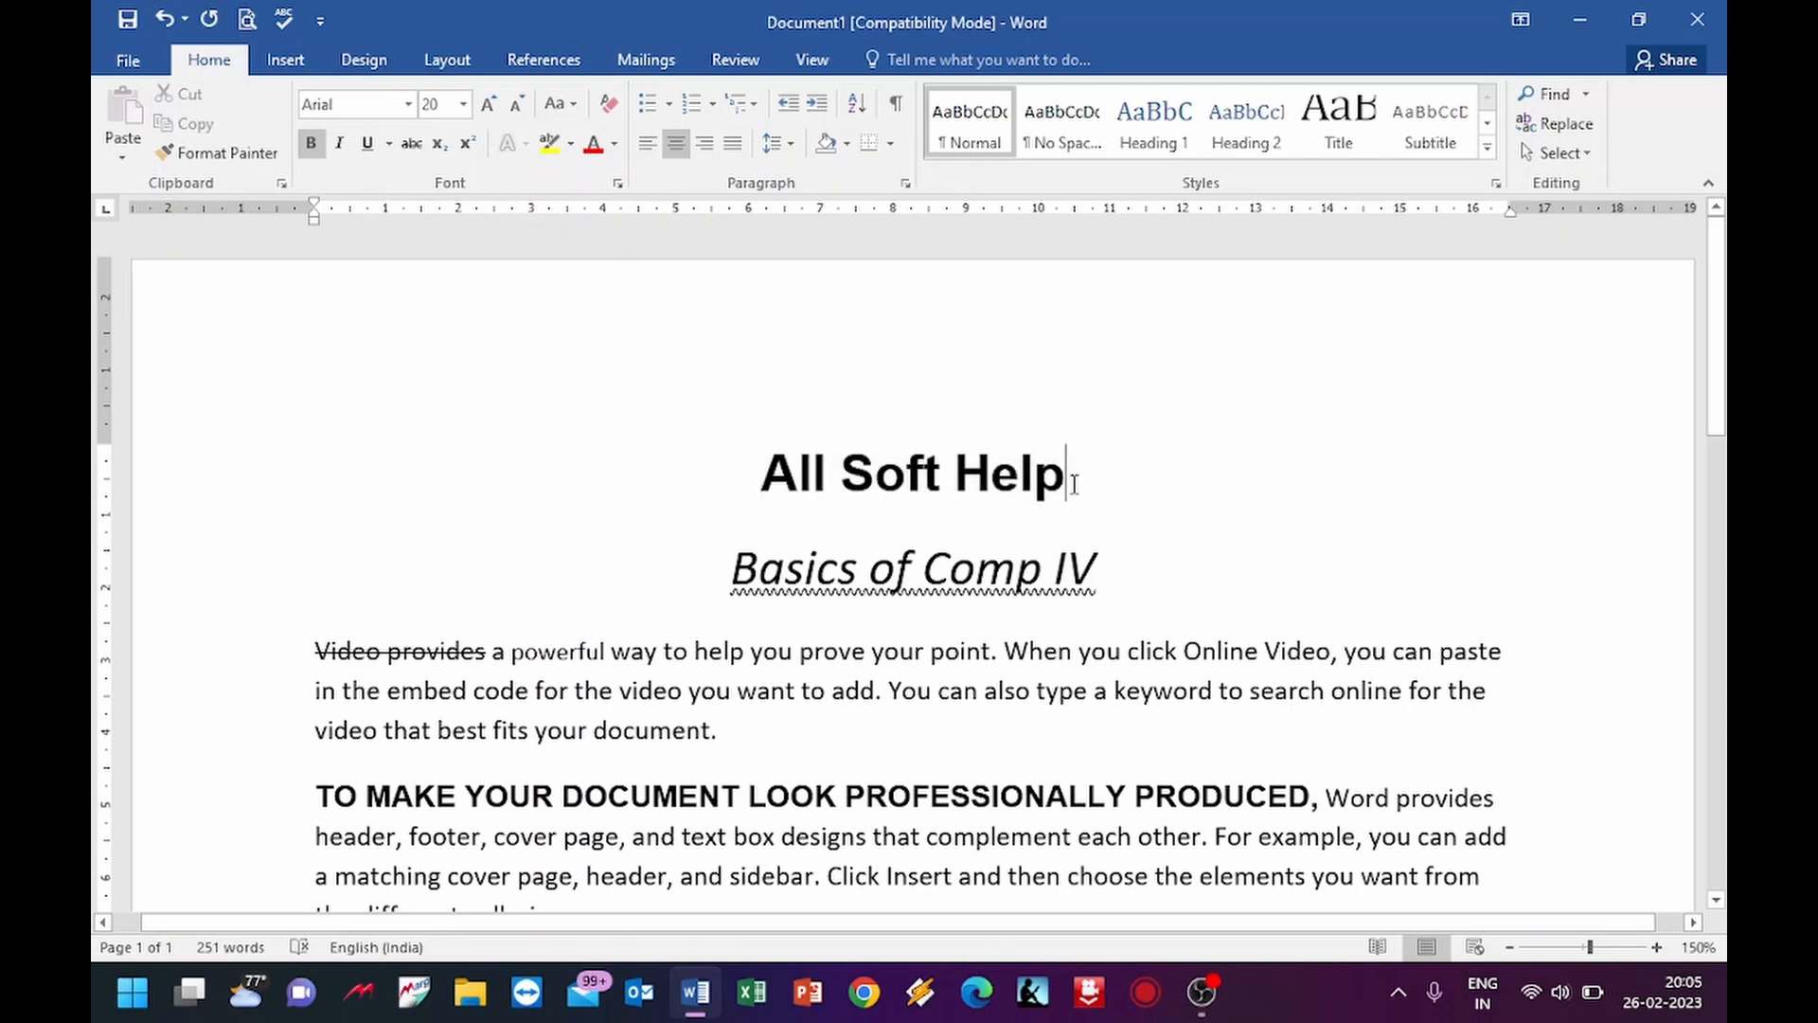
- Set the font color of the "All Soft Help" title to the standard dark blue
drag(1071, 475, 726, 471)
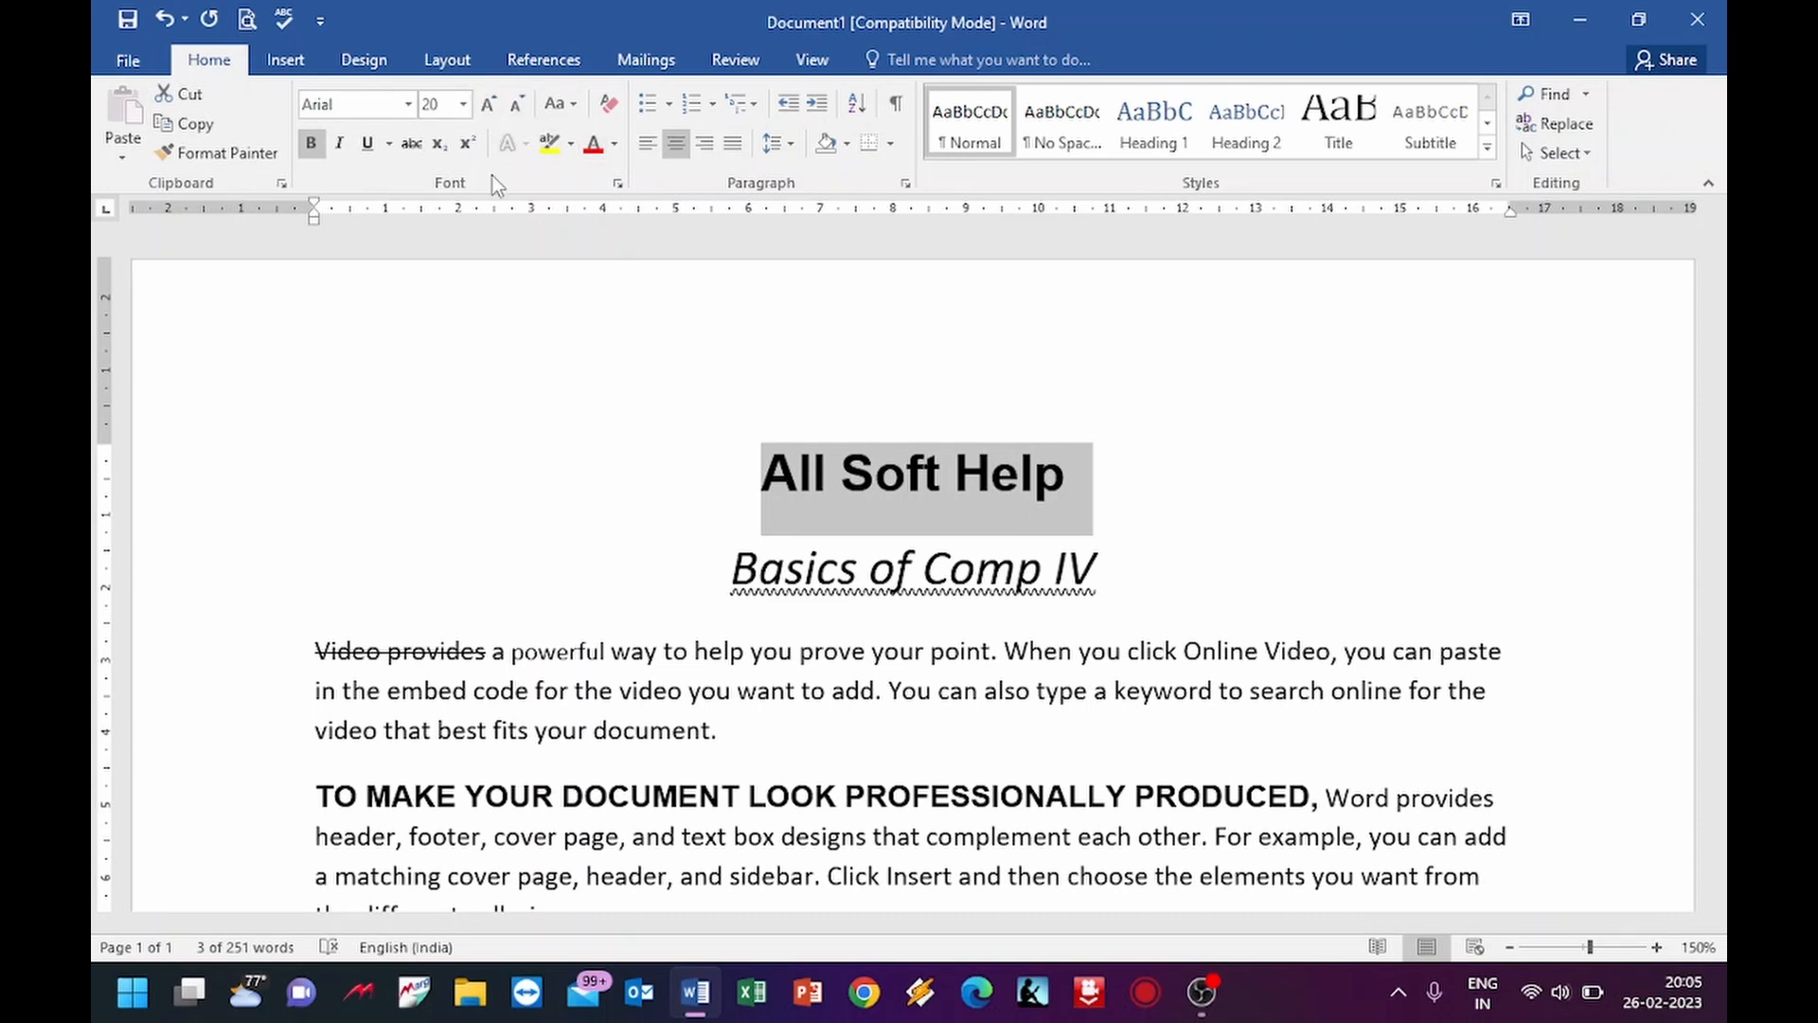
click(617, 146)
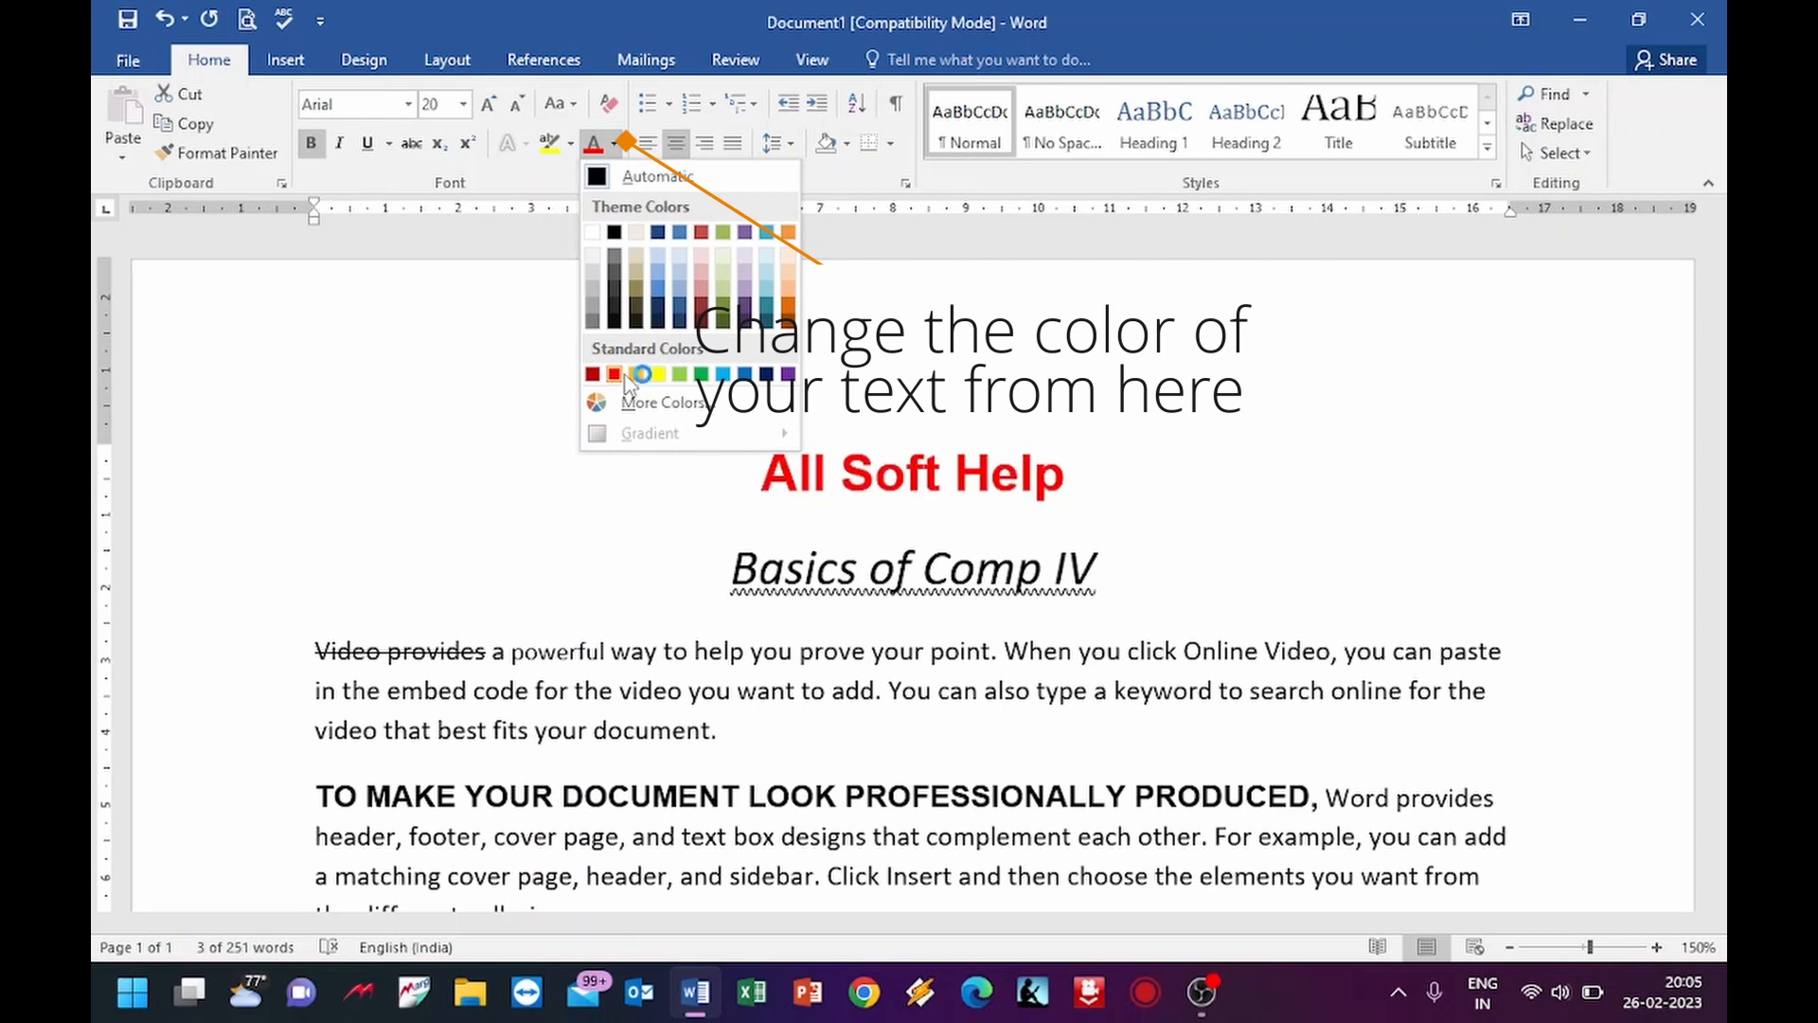
click(766, 375)
click(1162, 423)
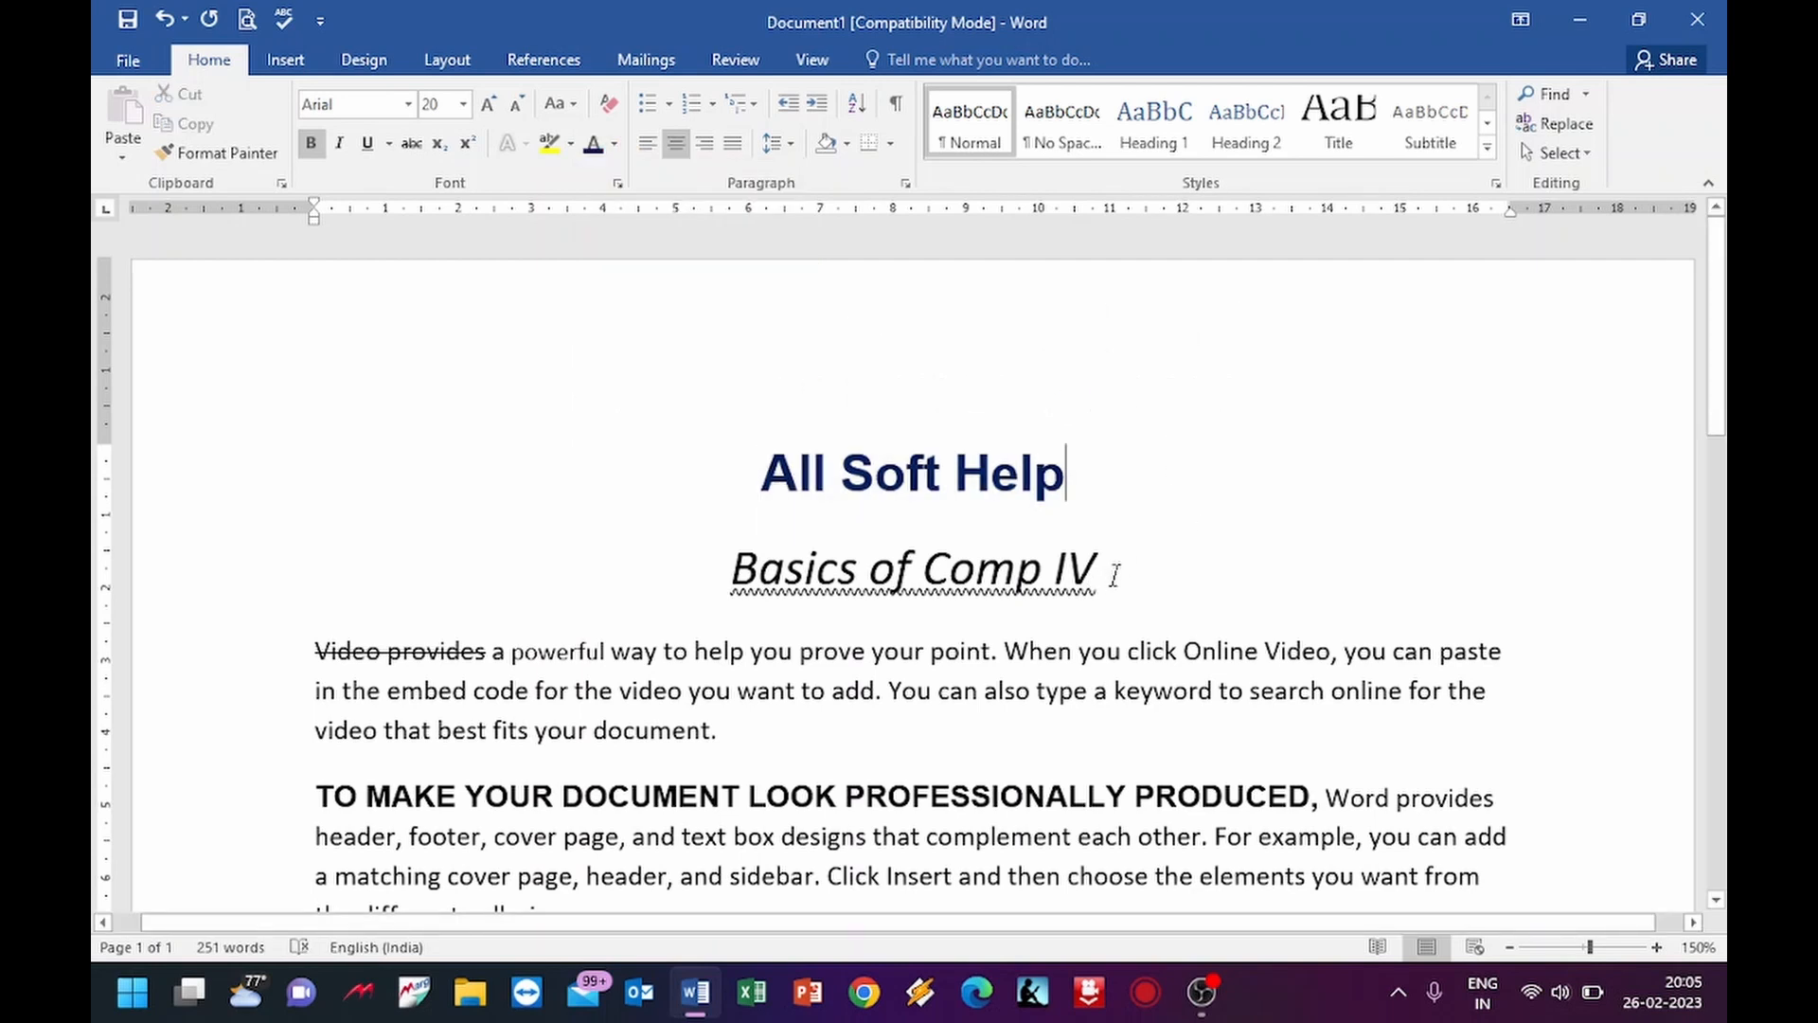
- Highlight the "Basics of Comp IV" subtitle in yellow
drag(1108, 571, 730, 574)
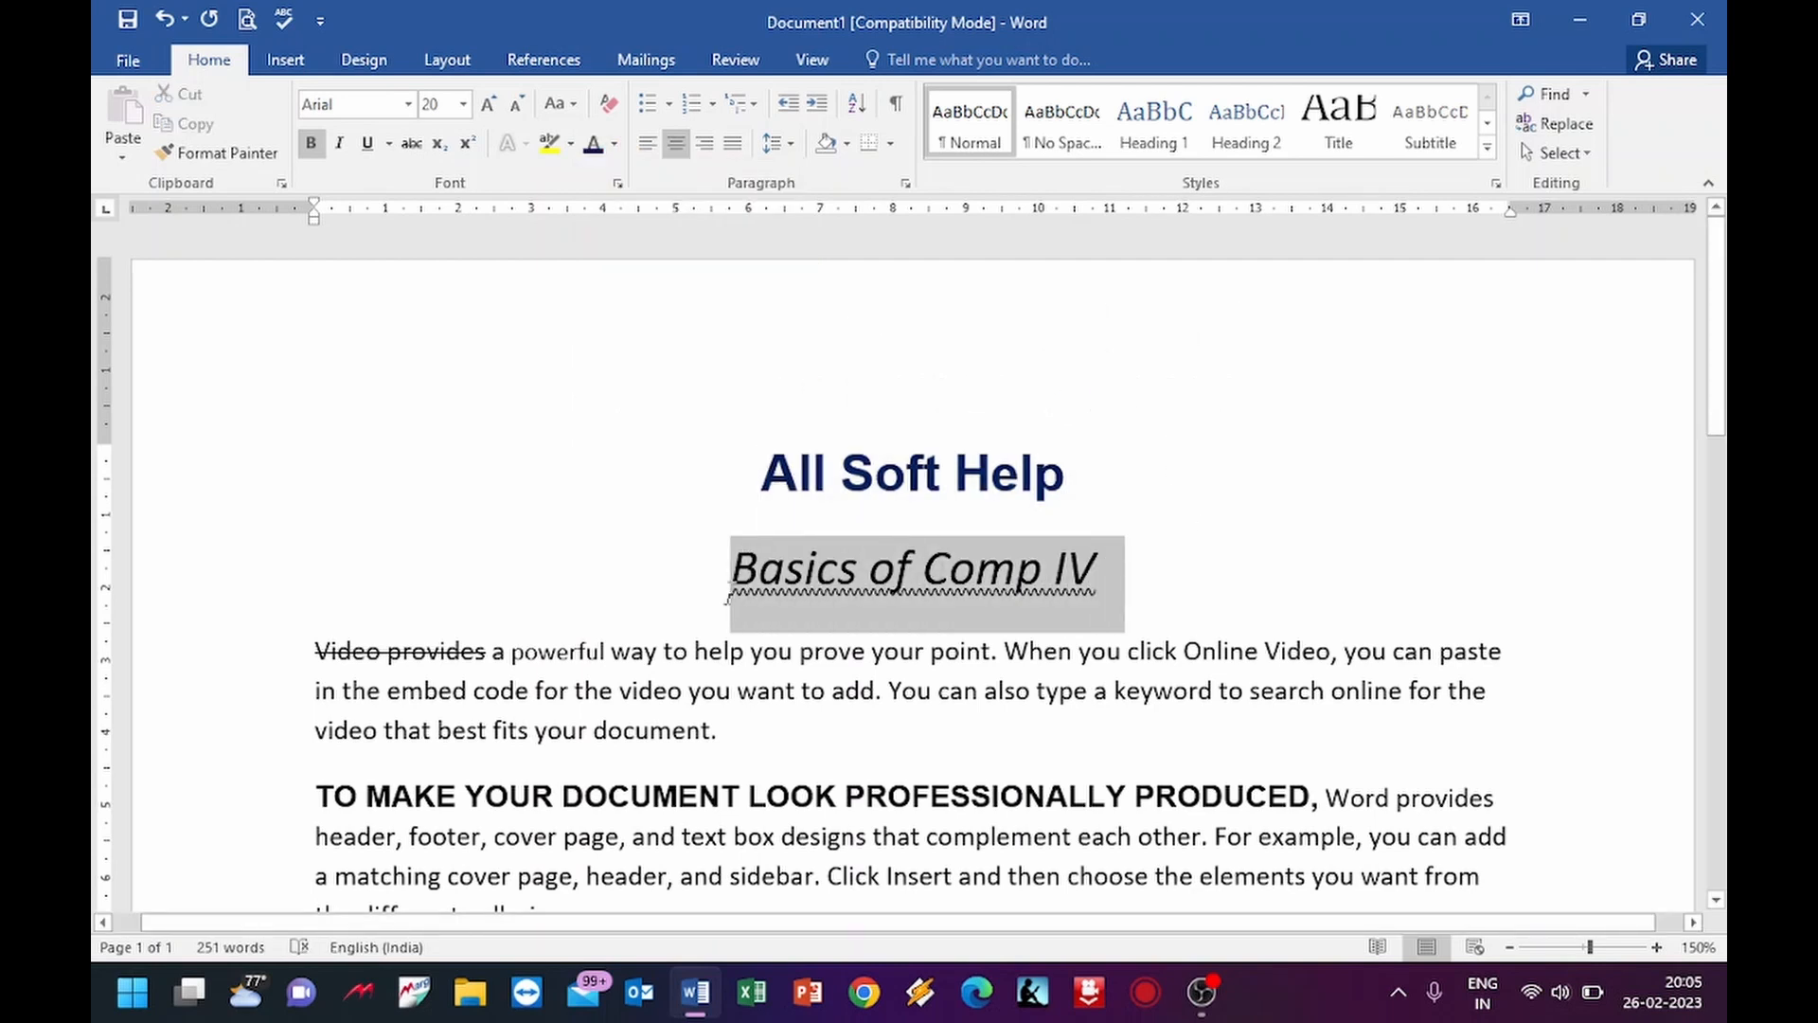
click(551, 143)
click(1428, 592)
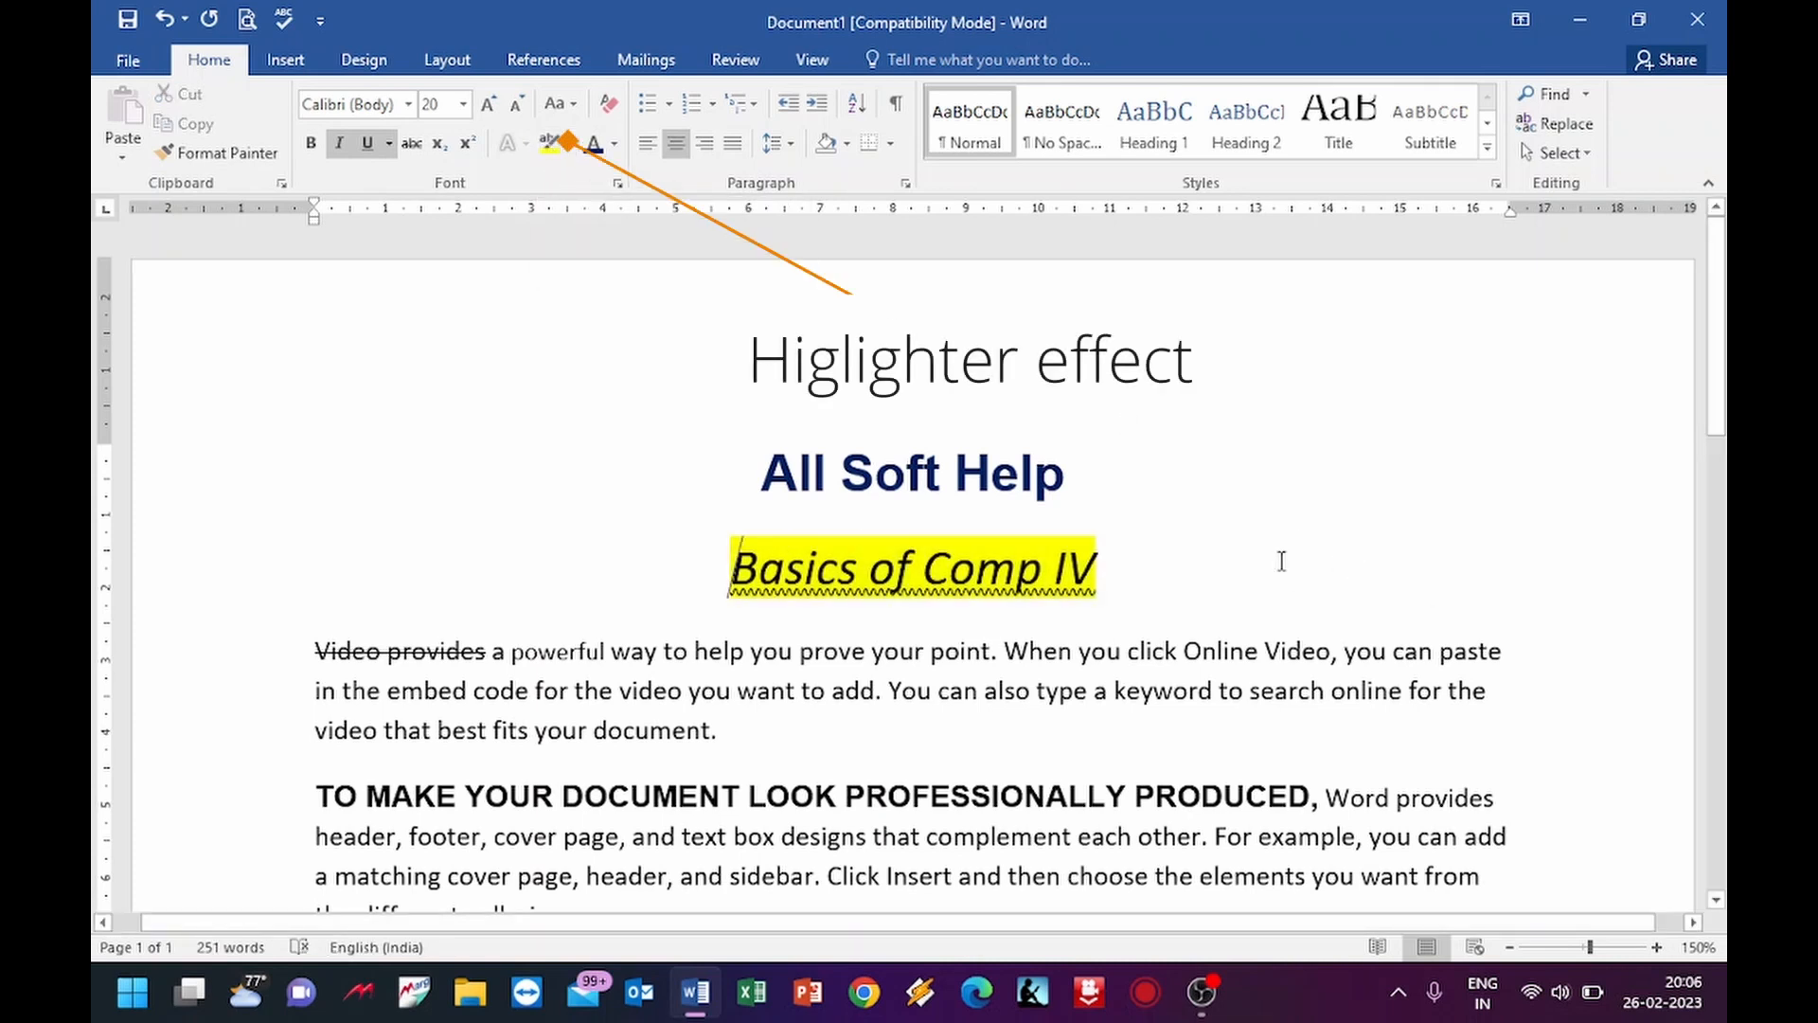
- Change the case of "video that best fits your document." in the first body paragraph to Capitalize Each Word
click(575, 106)
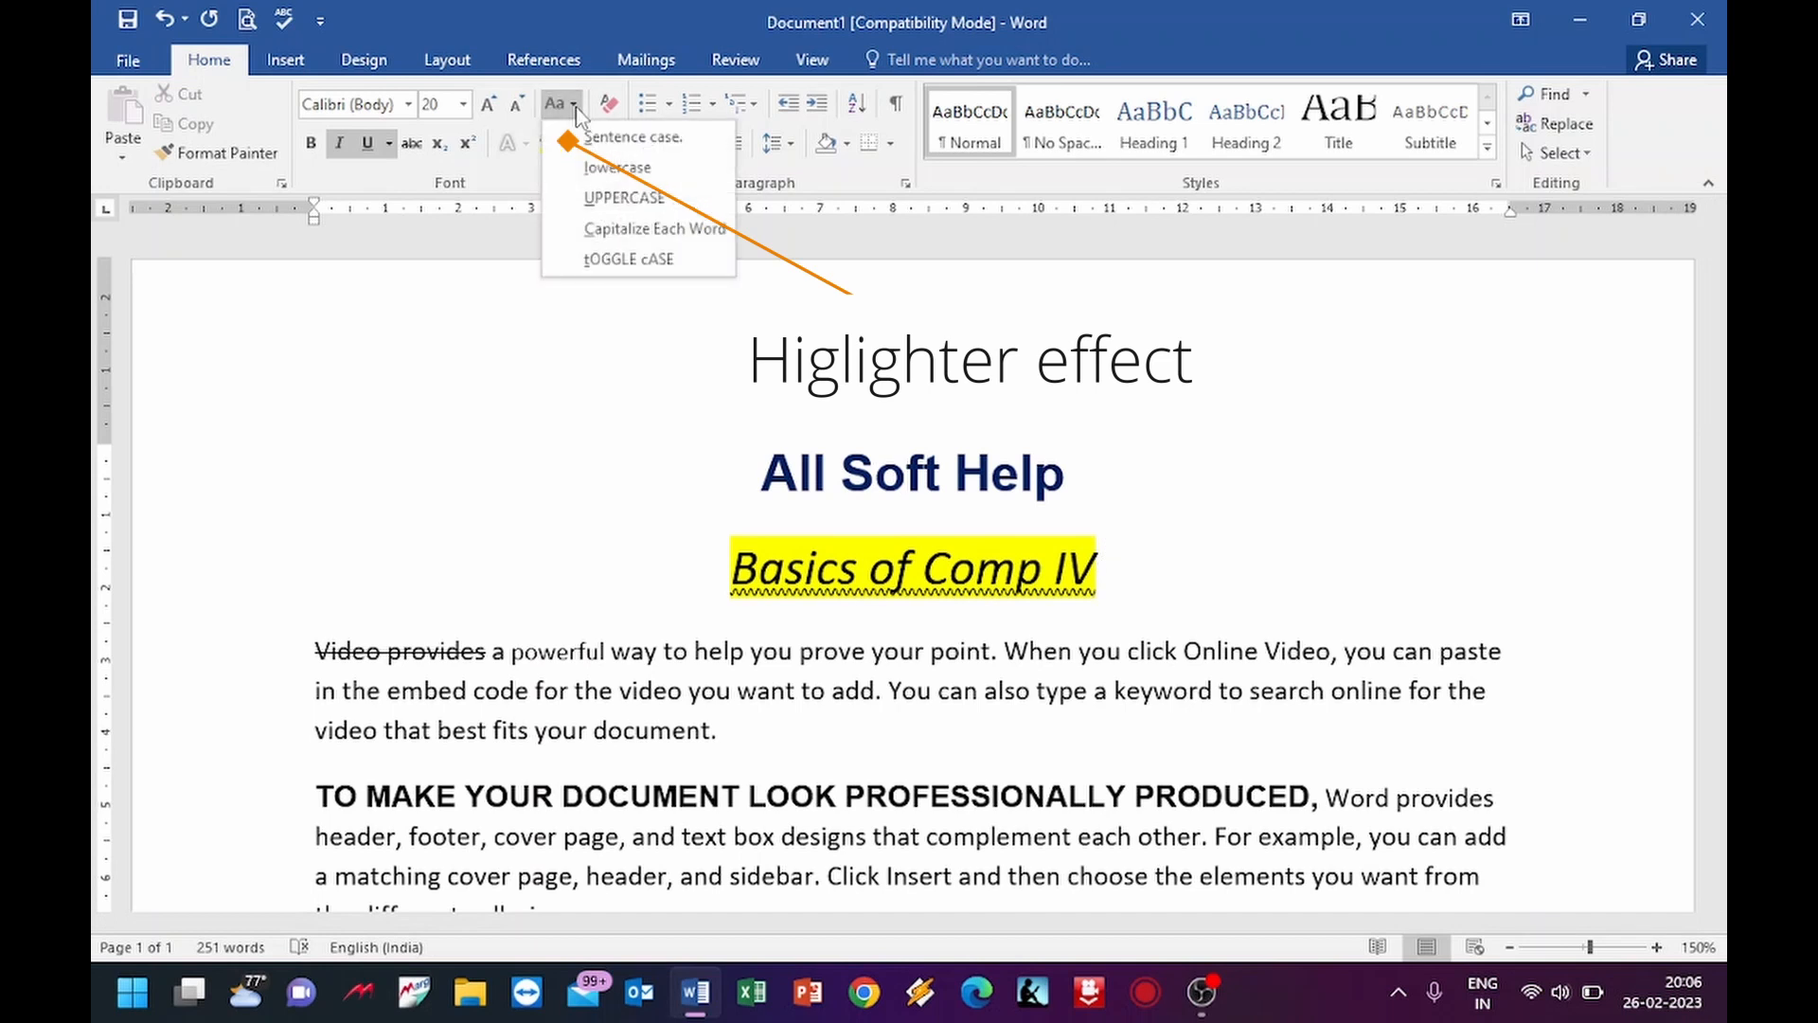
click(569, 362)
scroll(1237, 410, down, 1)
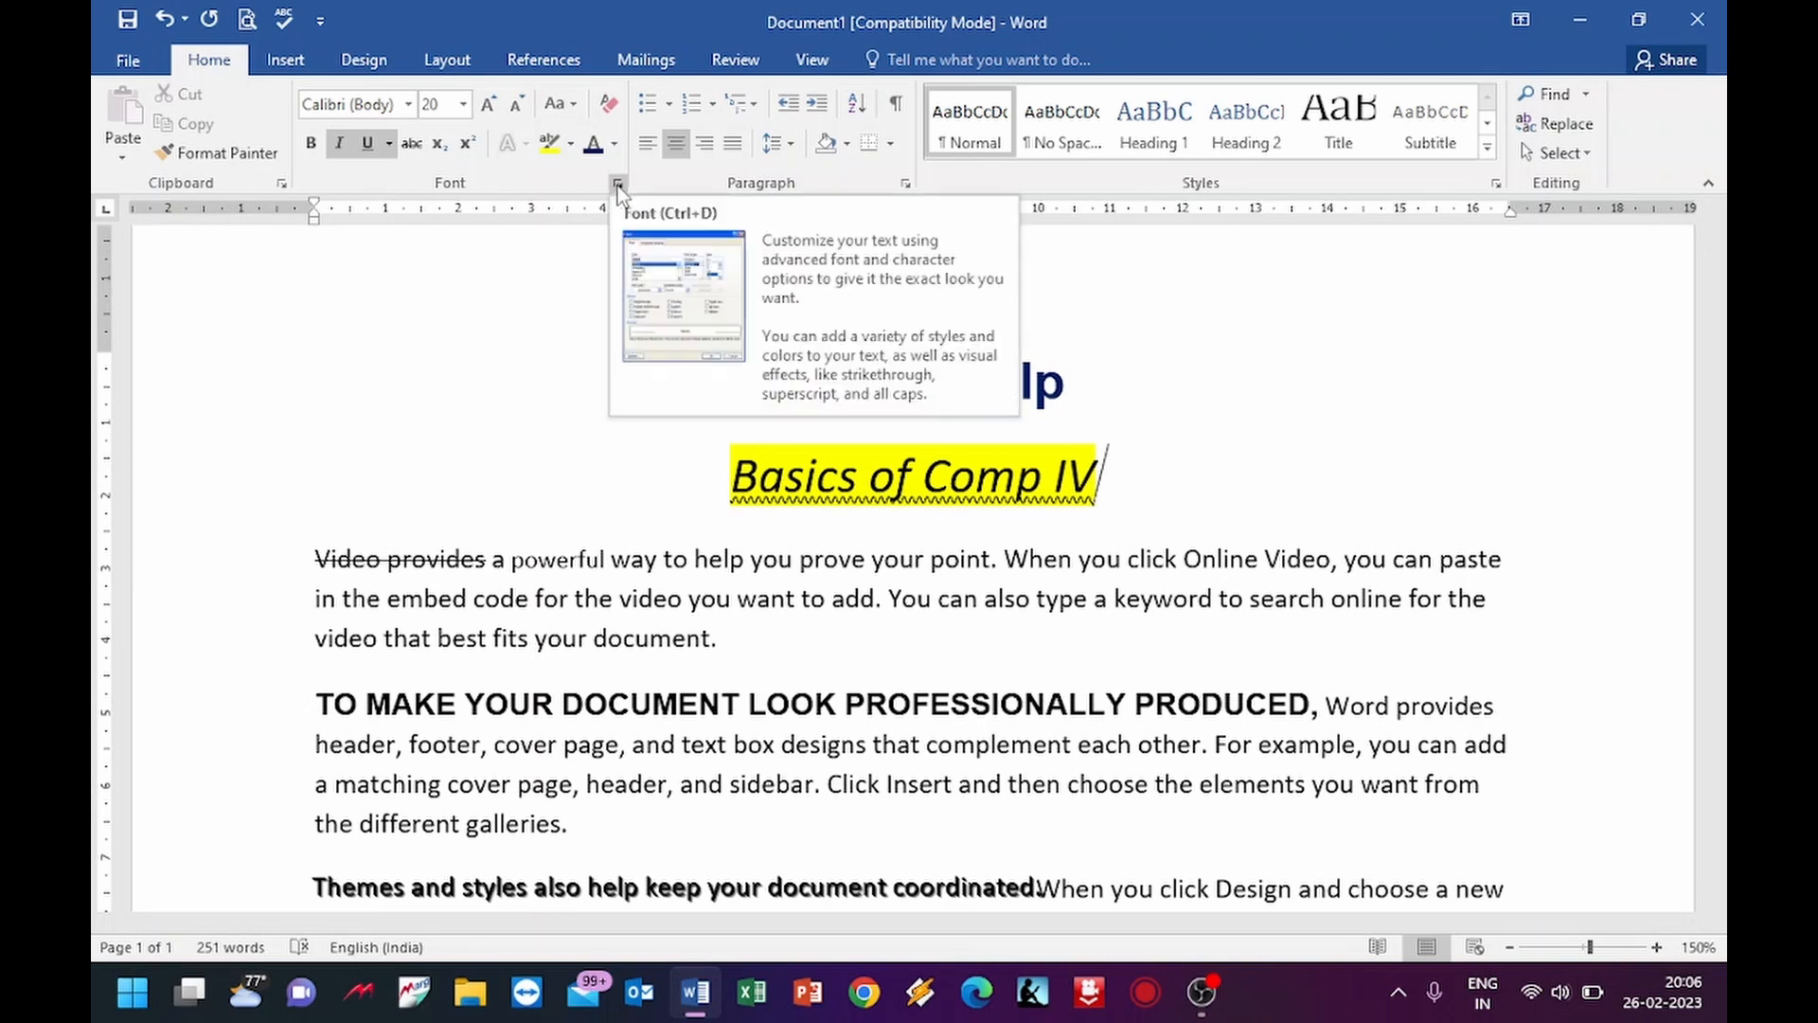
click(702, 668)
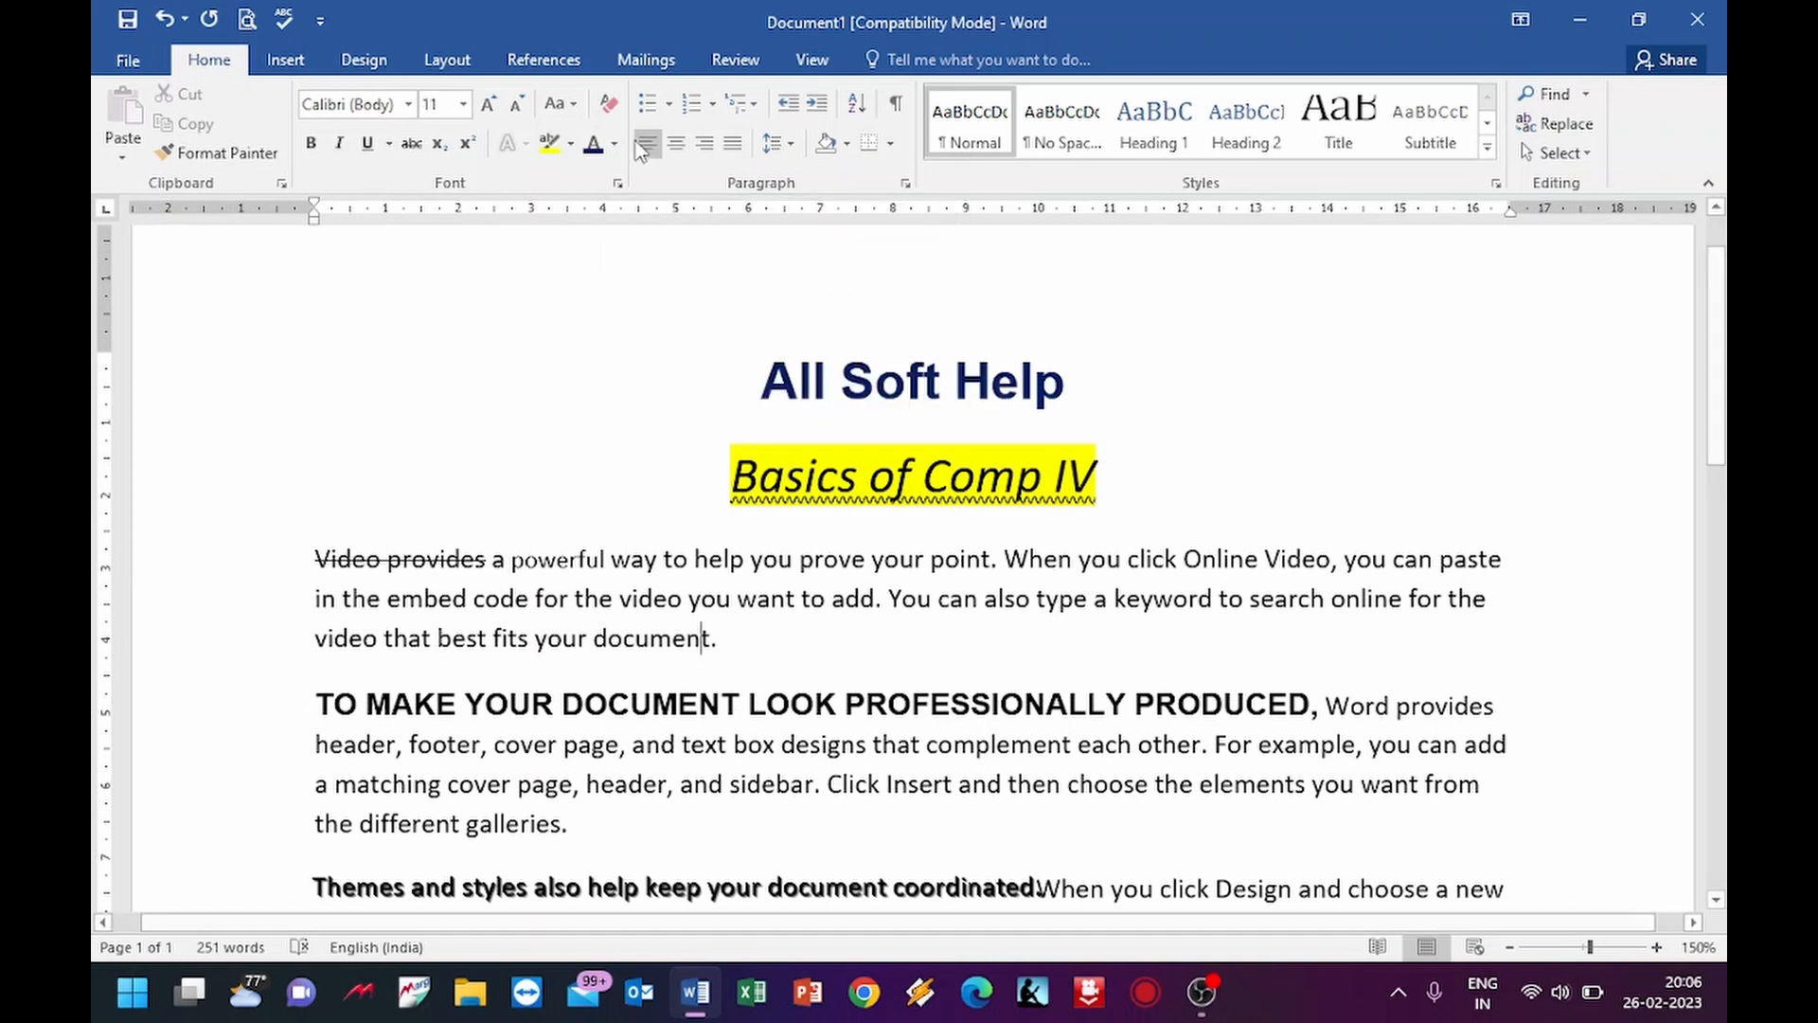
drag(724, 643, 338, 655)
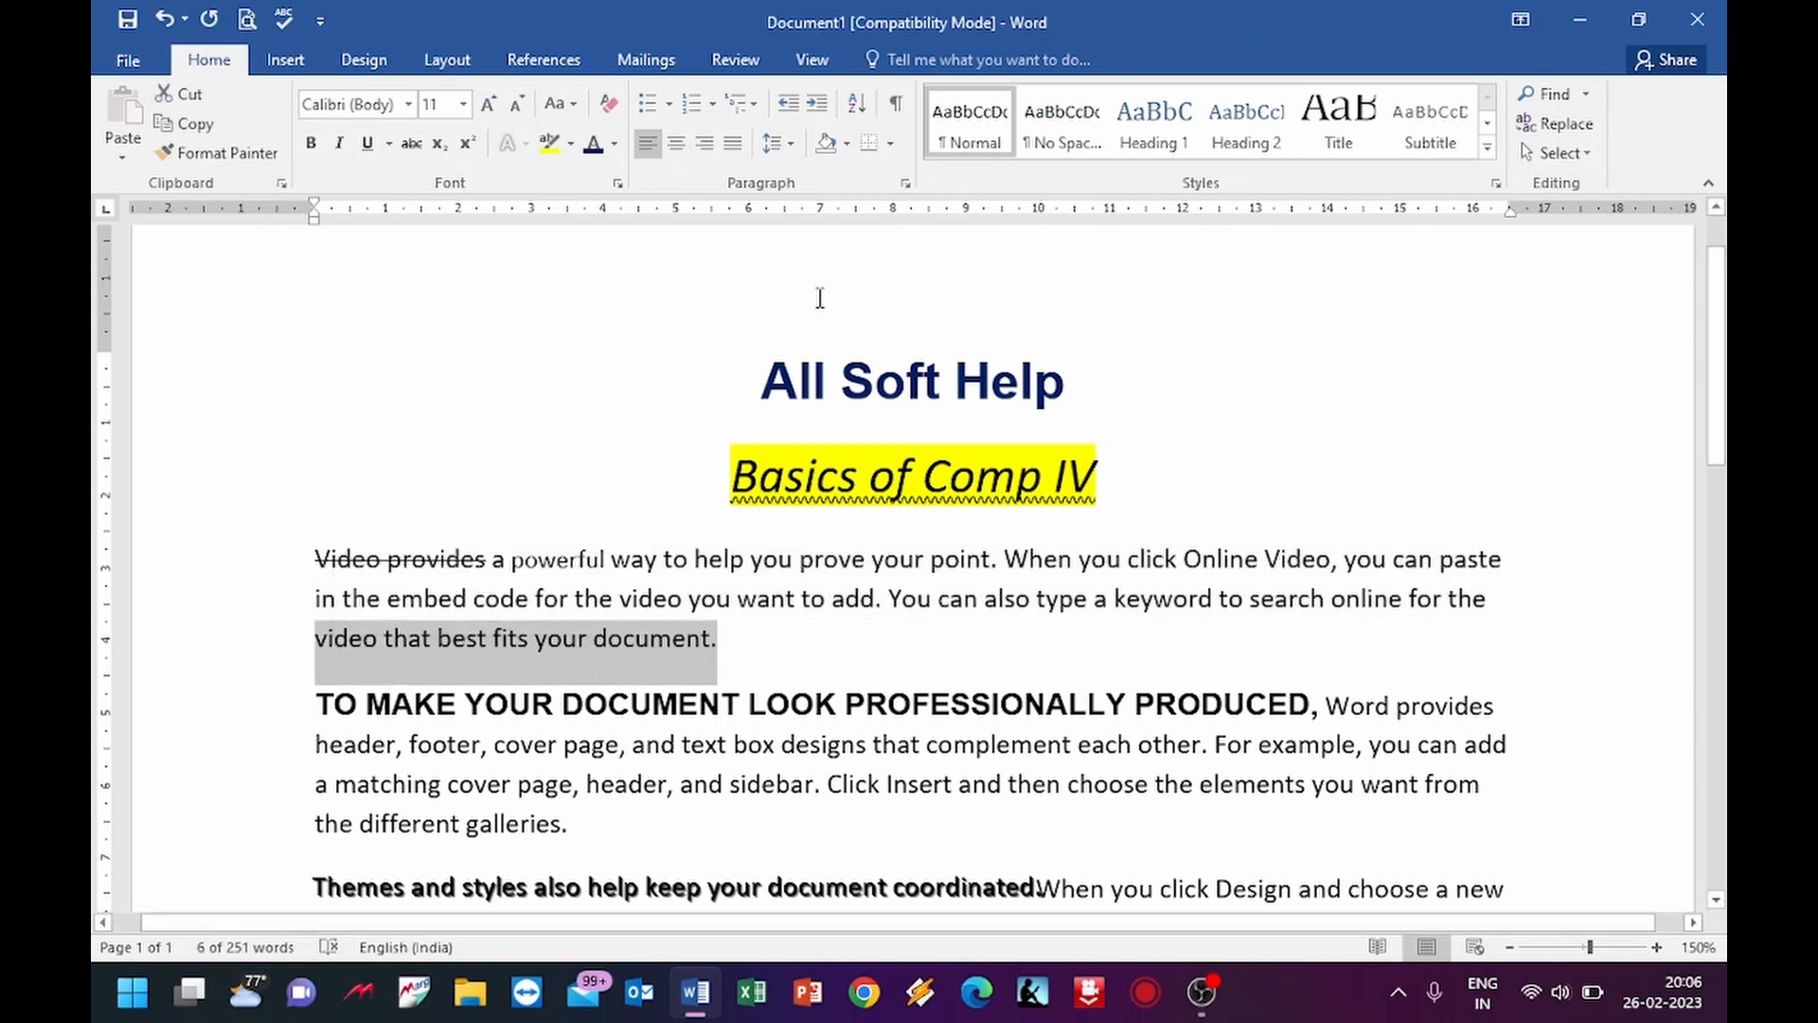
click(574, 107)
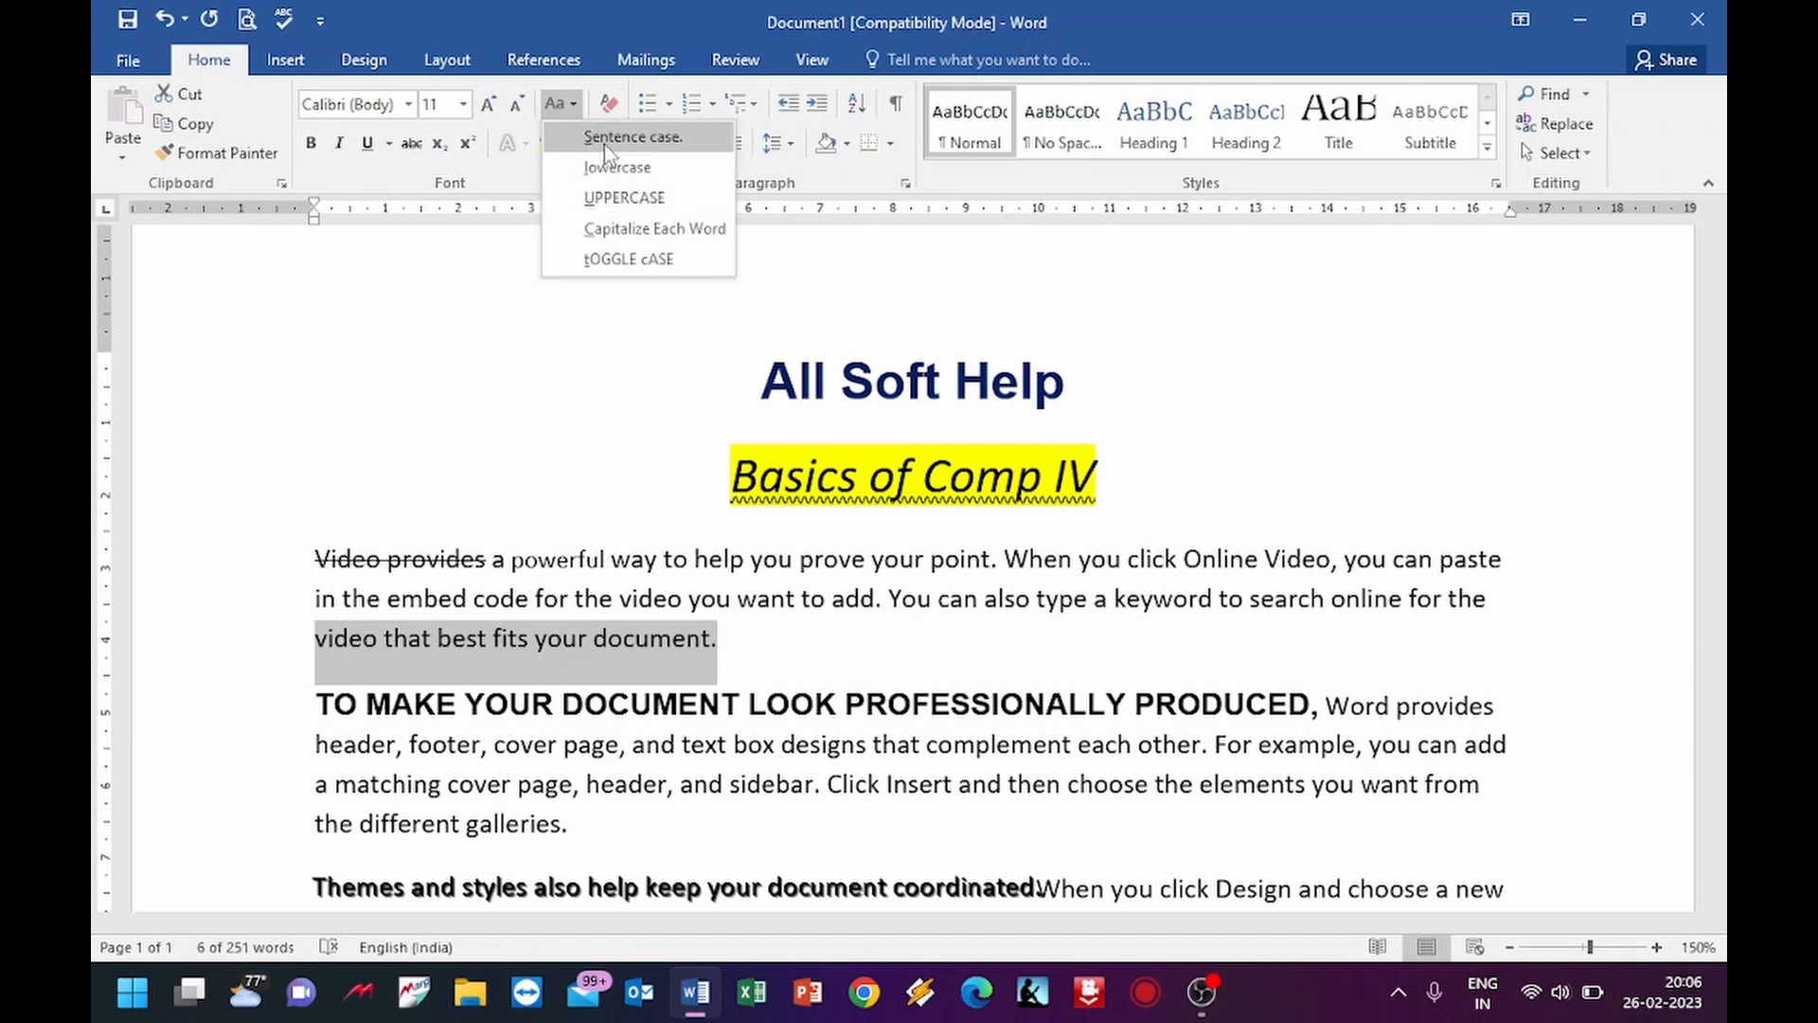
click(607, 230)
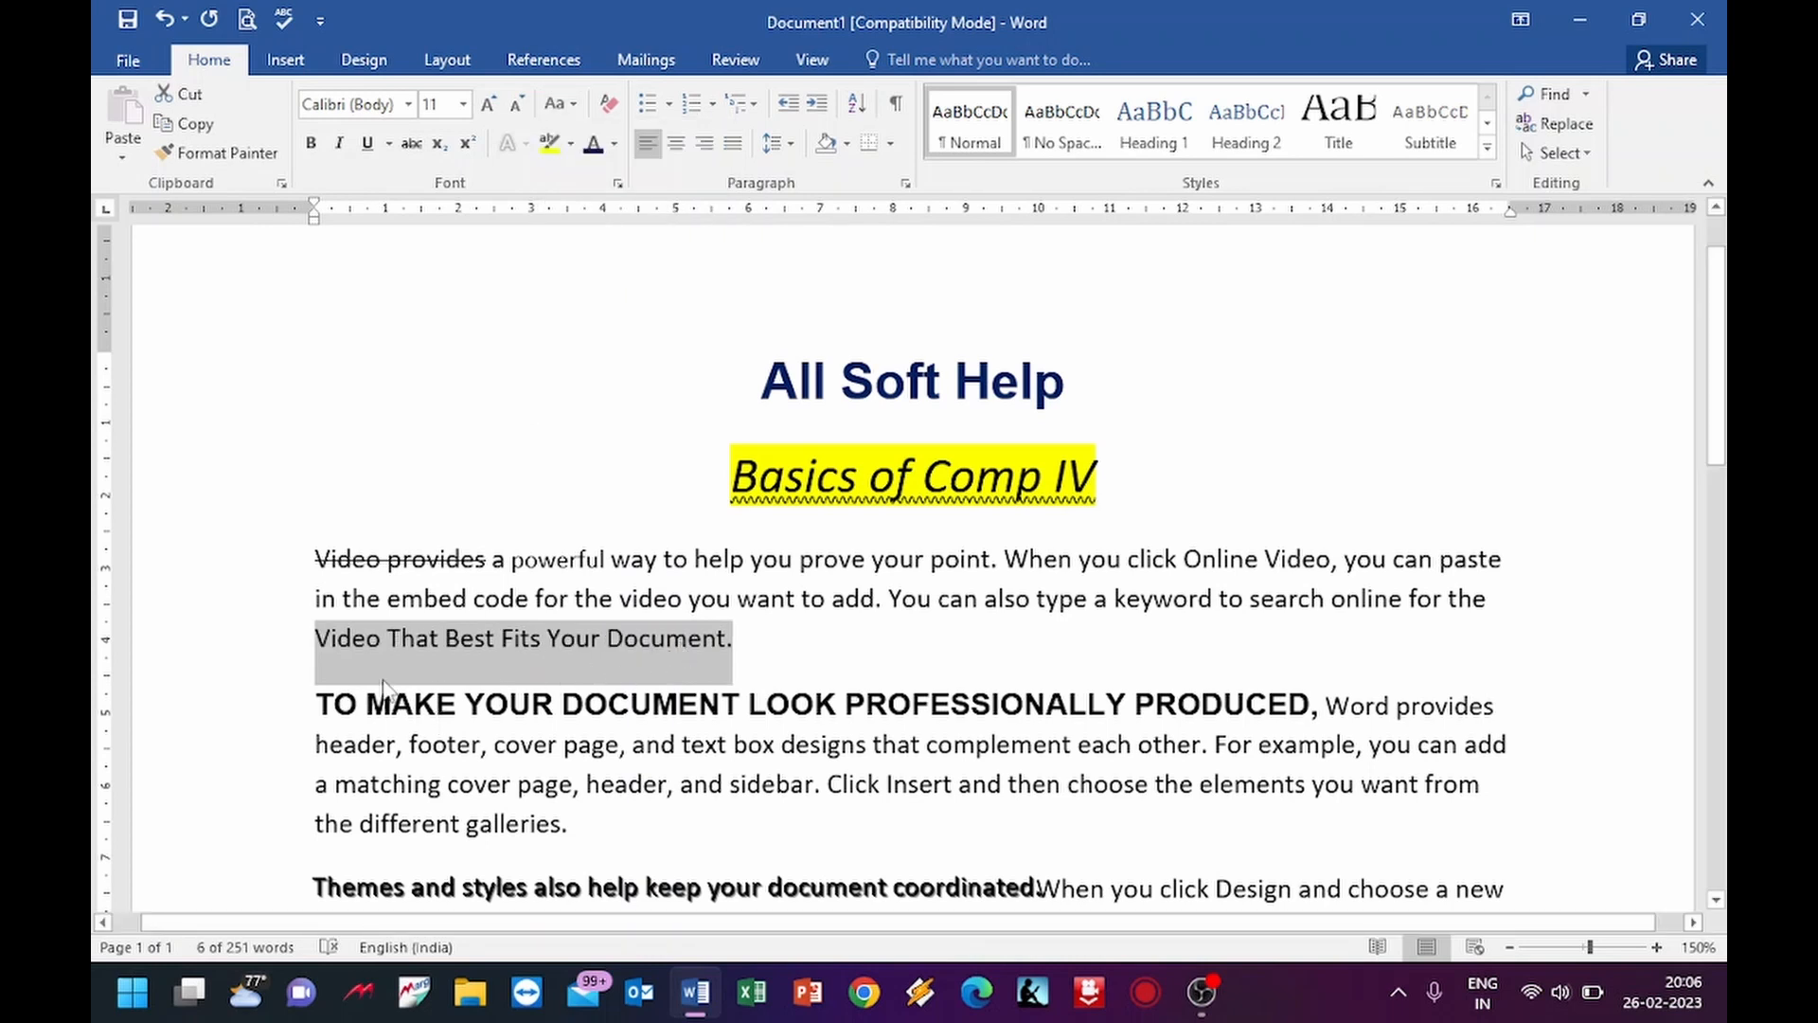
click(353, 651)
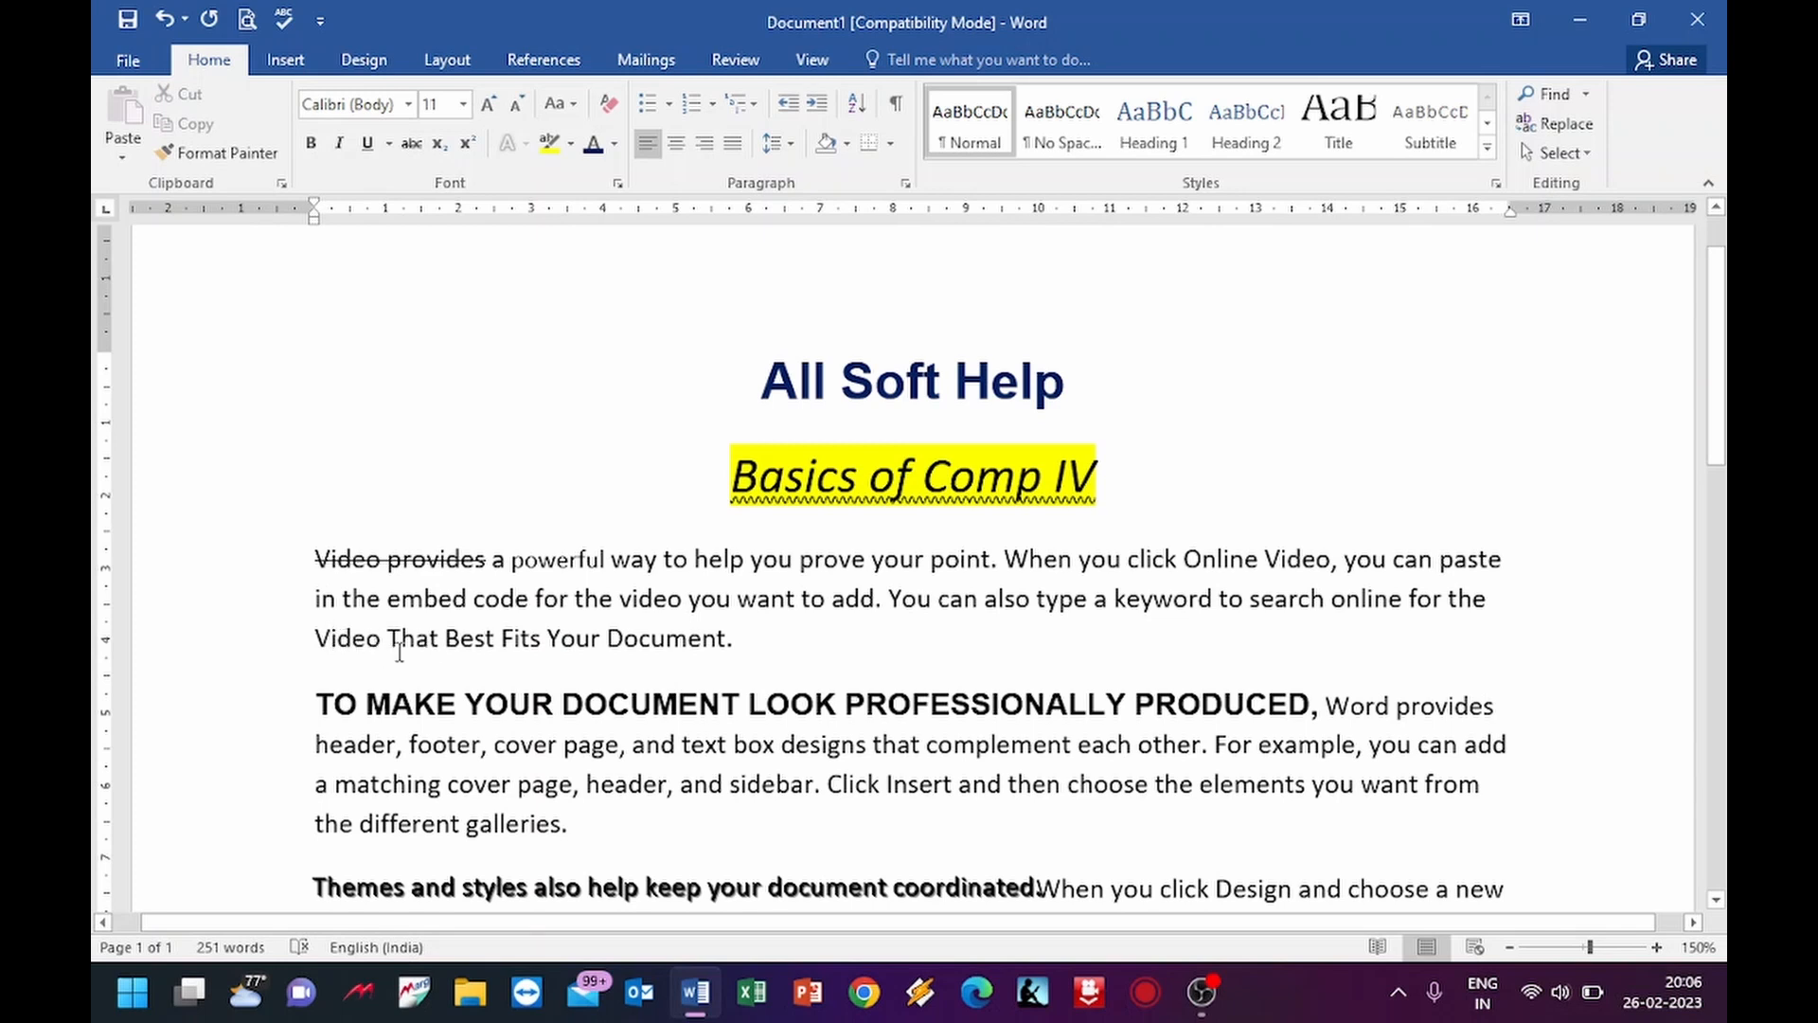
click(771, 644)
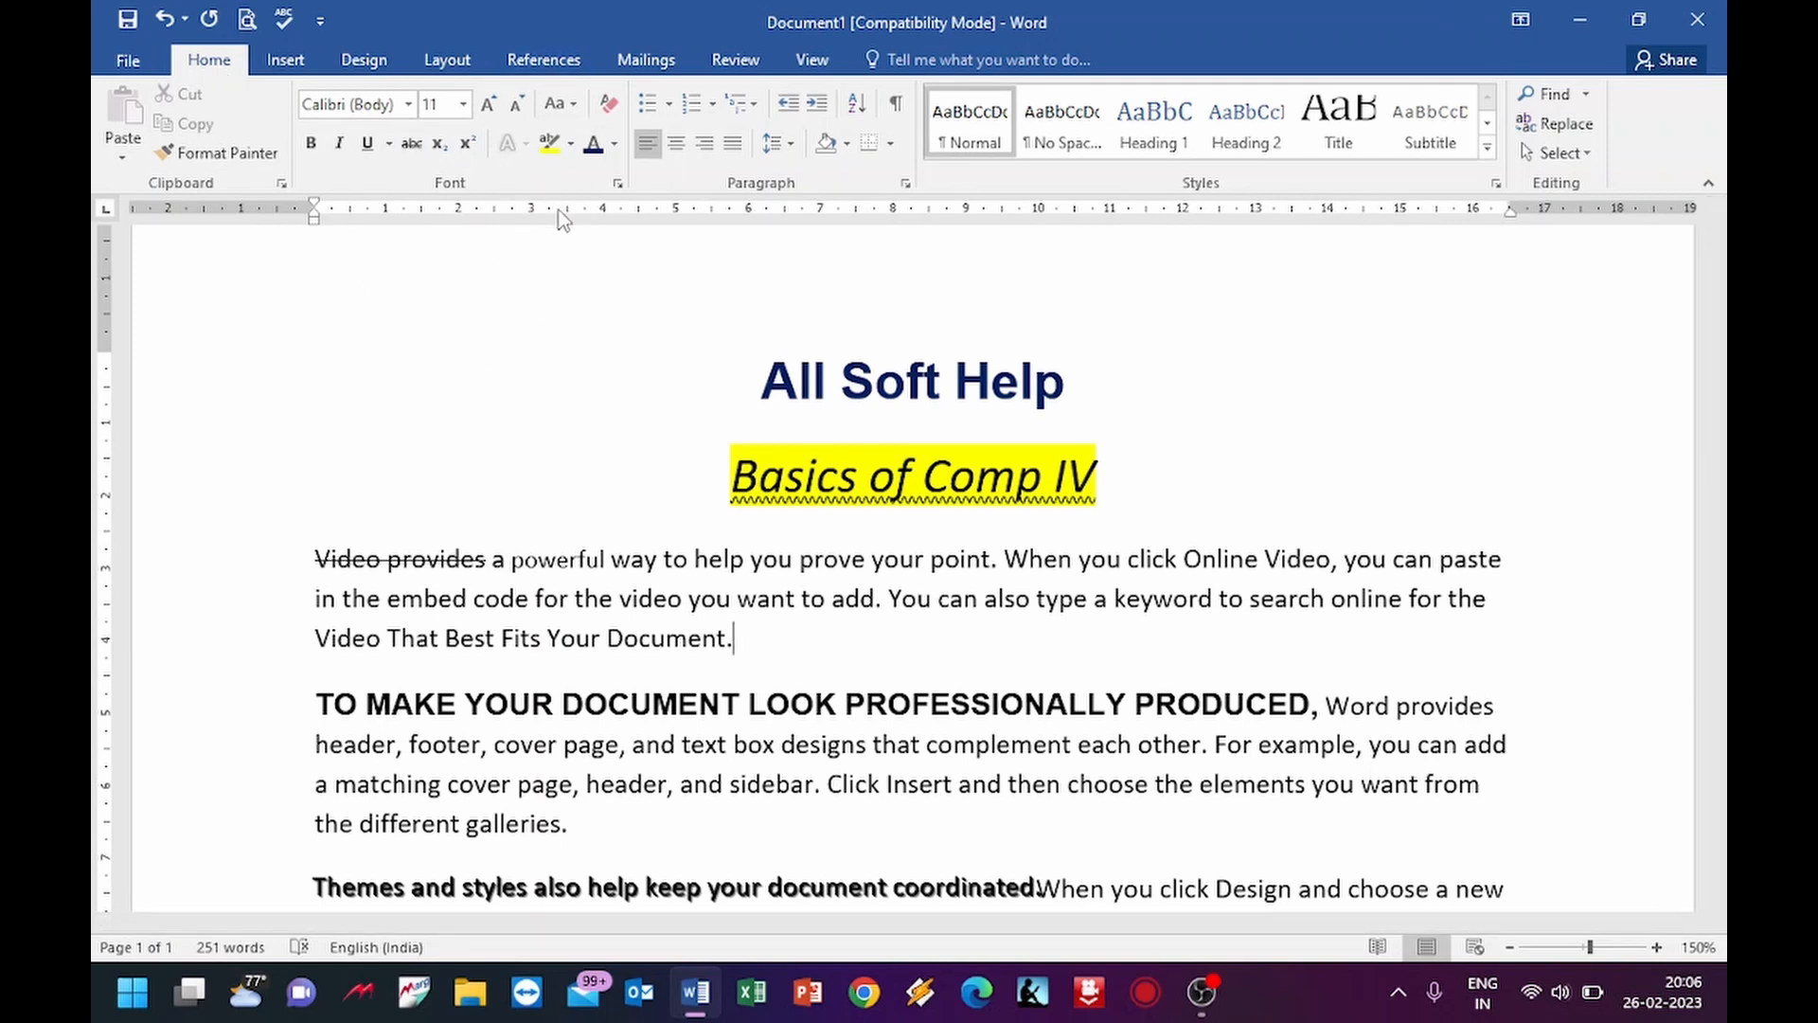
- Review the formatting applied to the title, subtitle and body paragraphs of the document
click(702, 308)
scroll(1210, 355, down, 3)
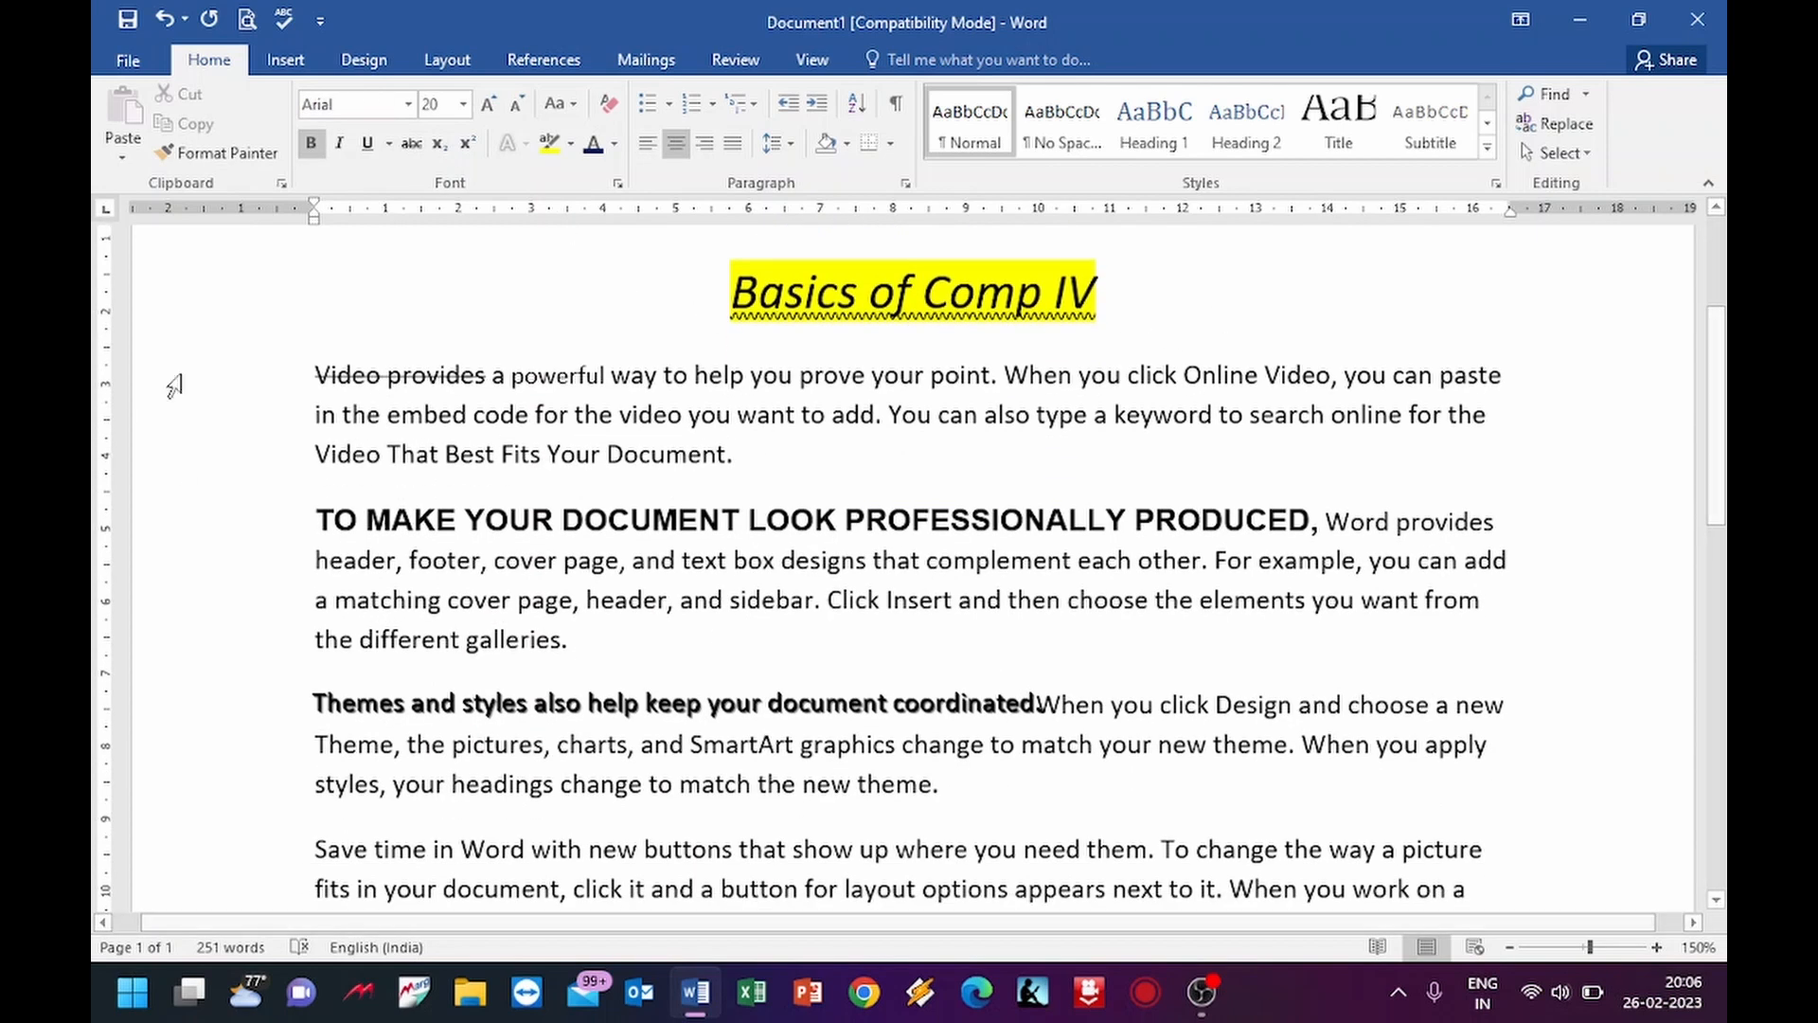
scroll(519, 364, up, 4)
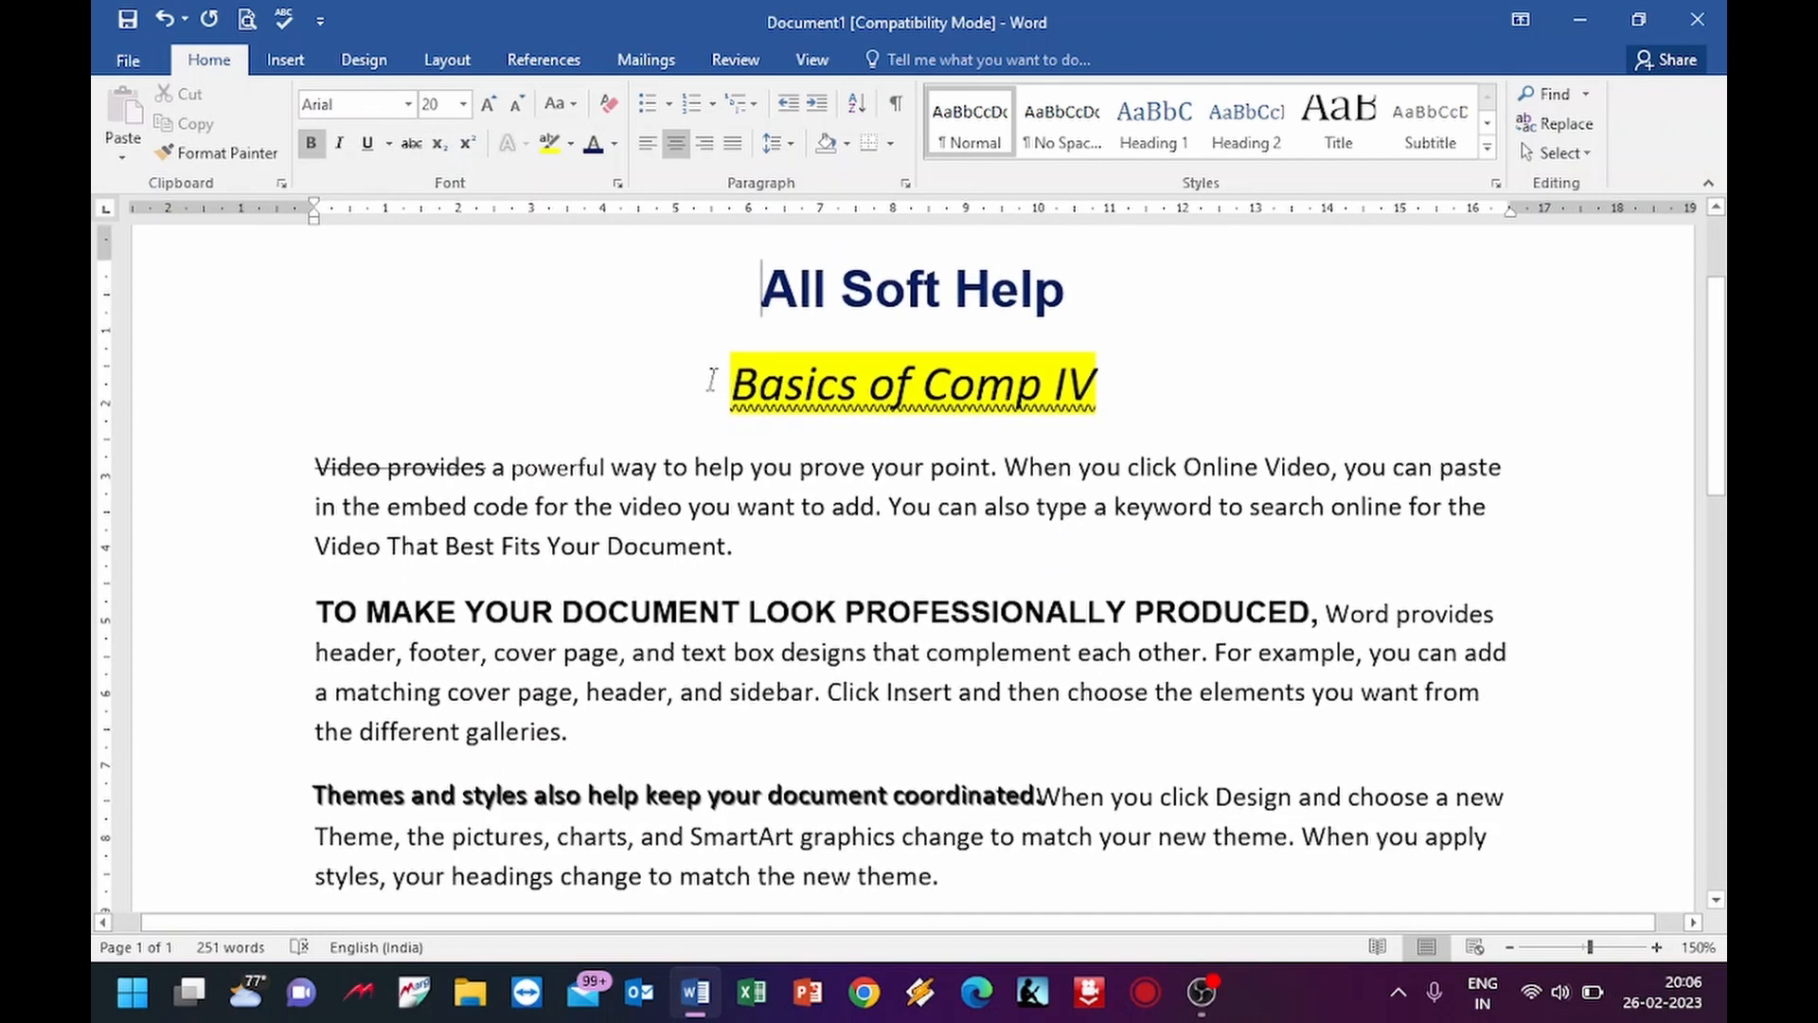
click(716, 483)
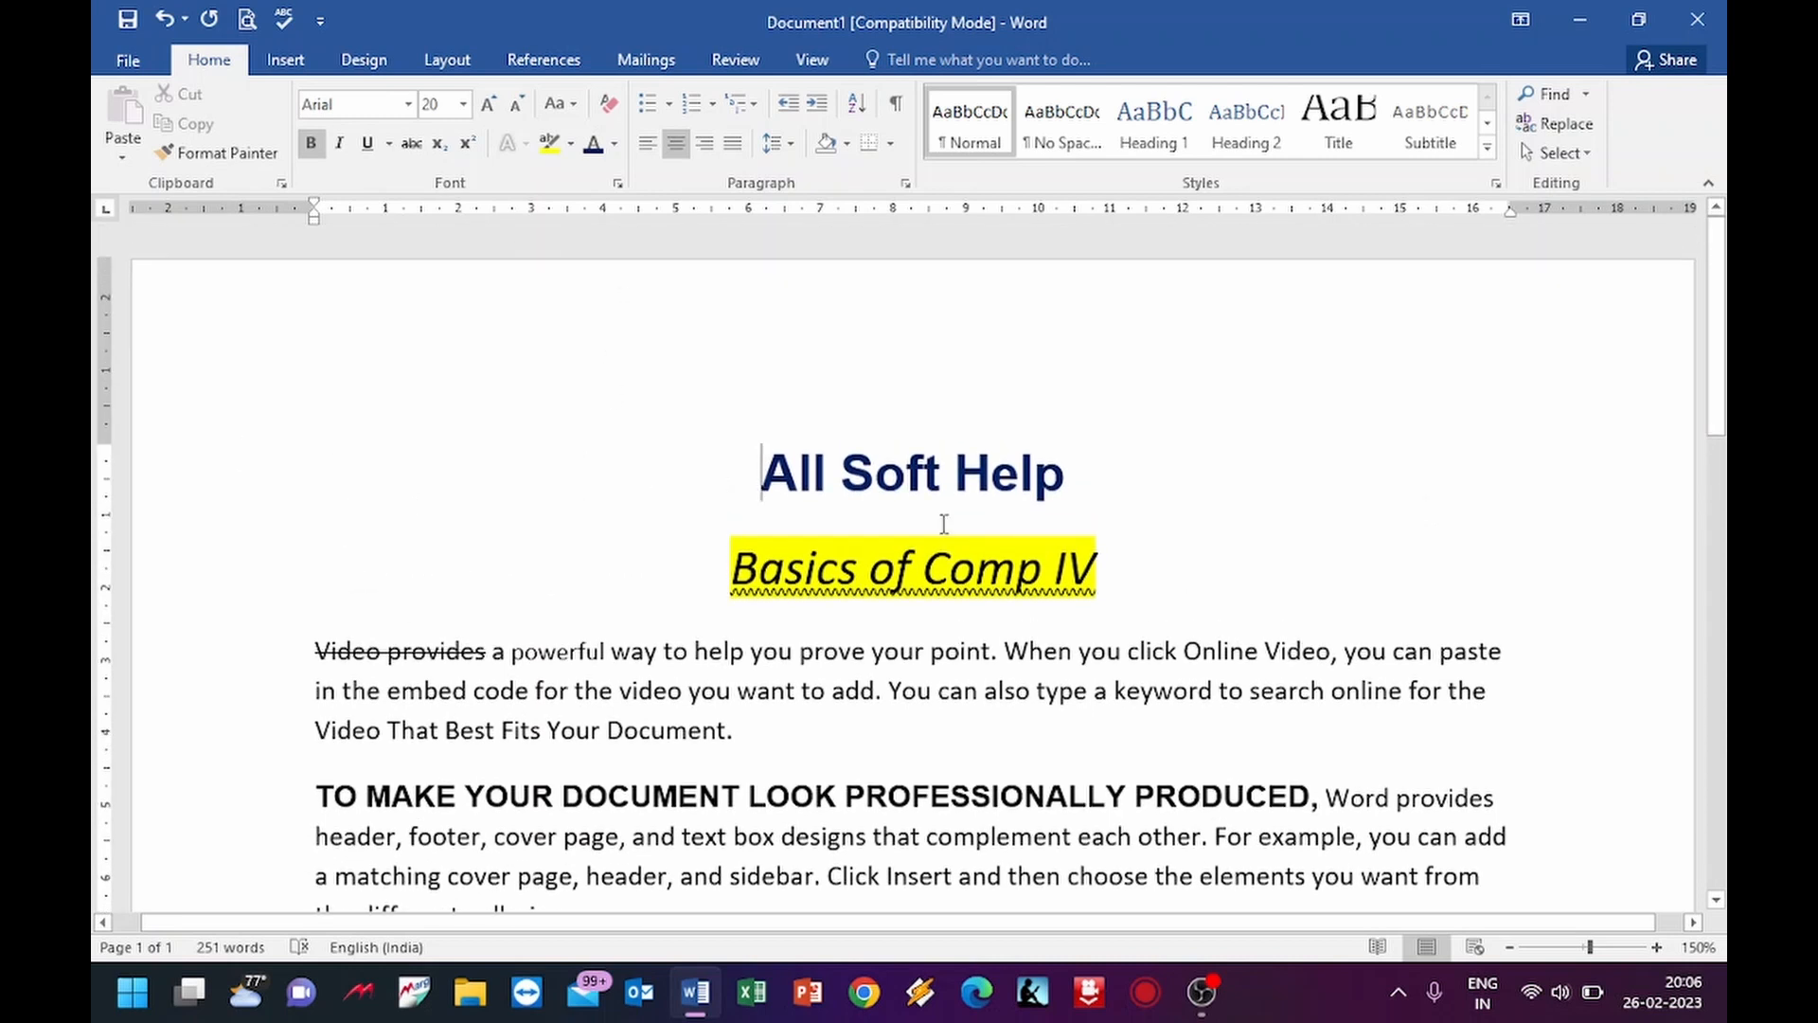
scroll(943, 524, down, 2)
scroll(940, 527, down, 5)
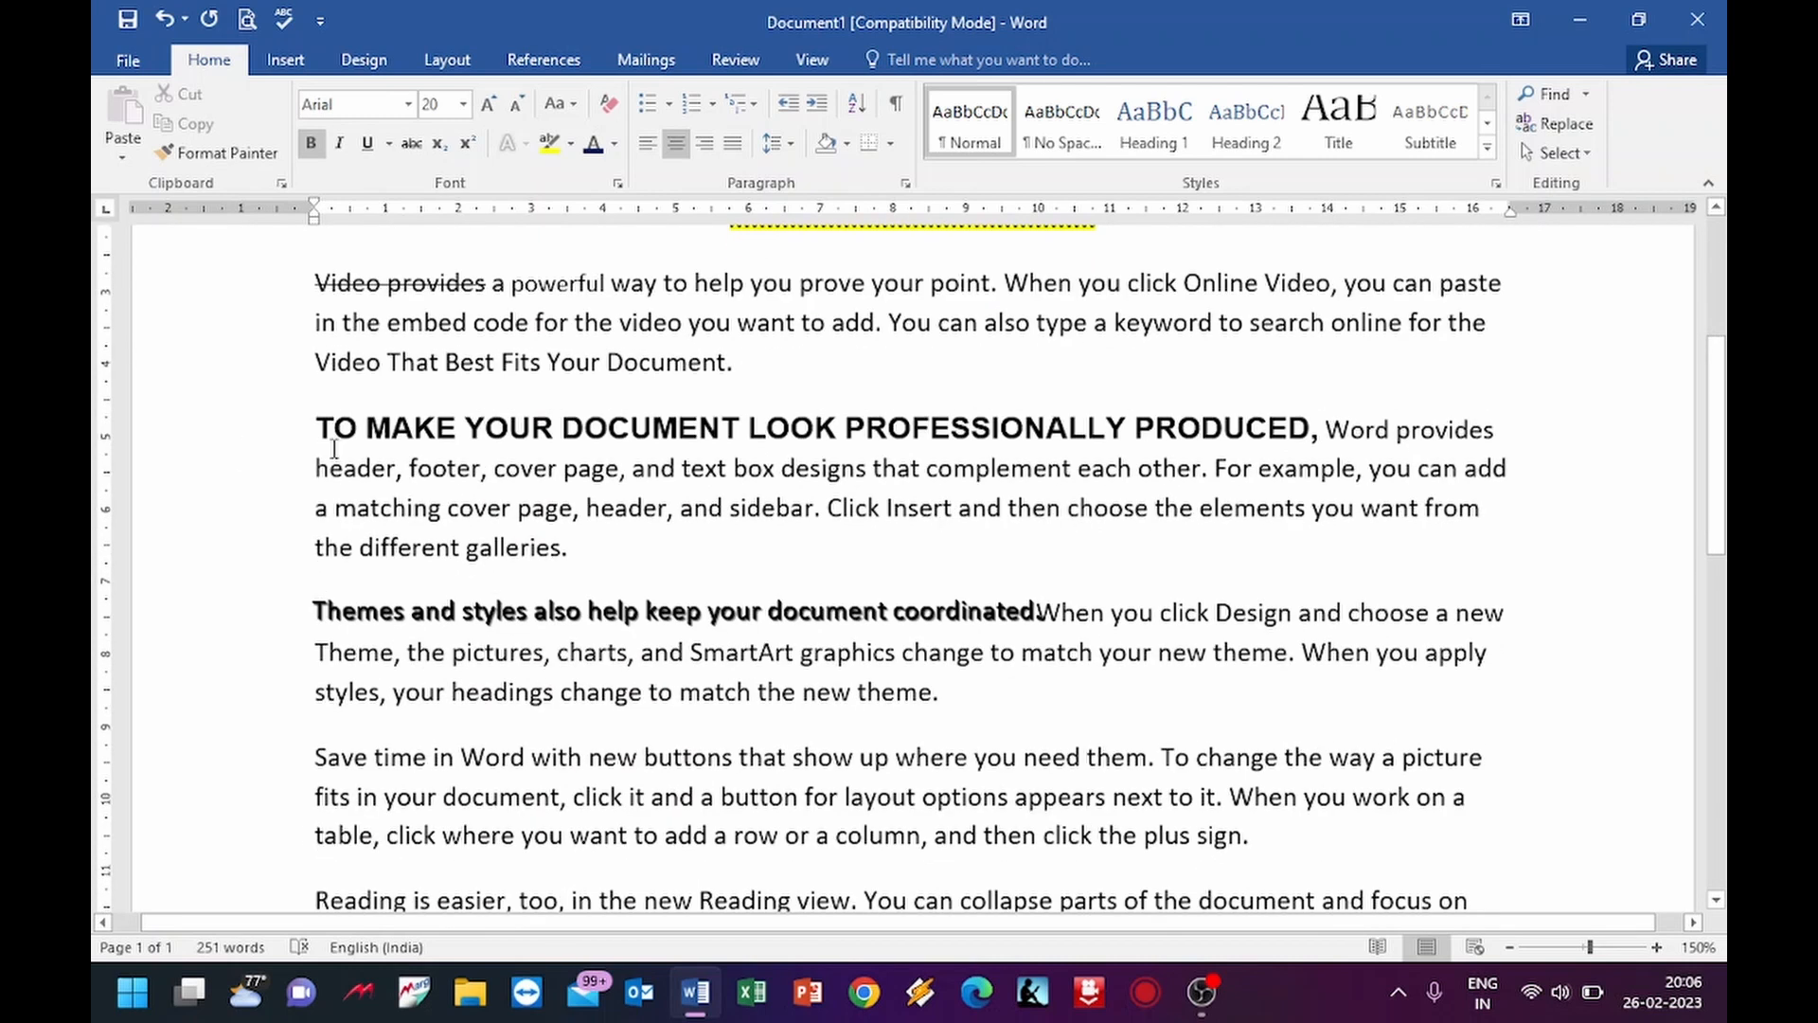
scroll(575, 592, down, 2)
scroll(570, 586, up, 8)
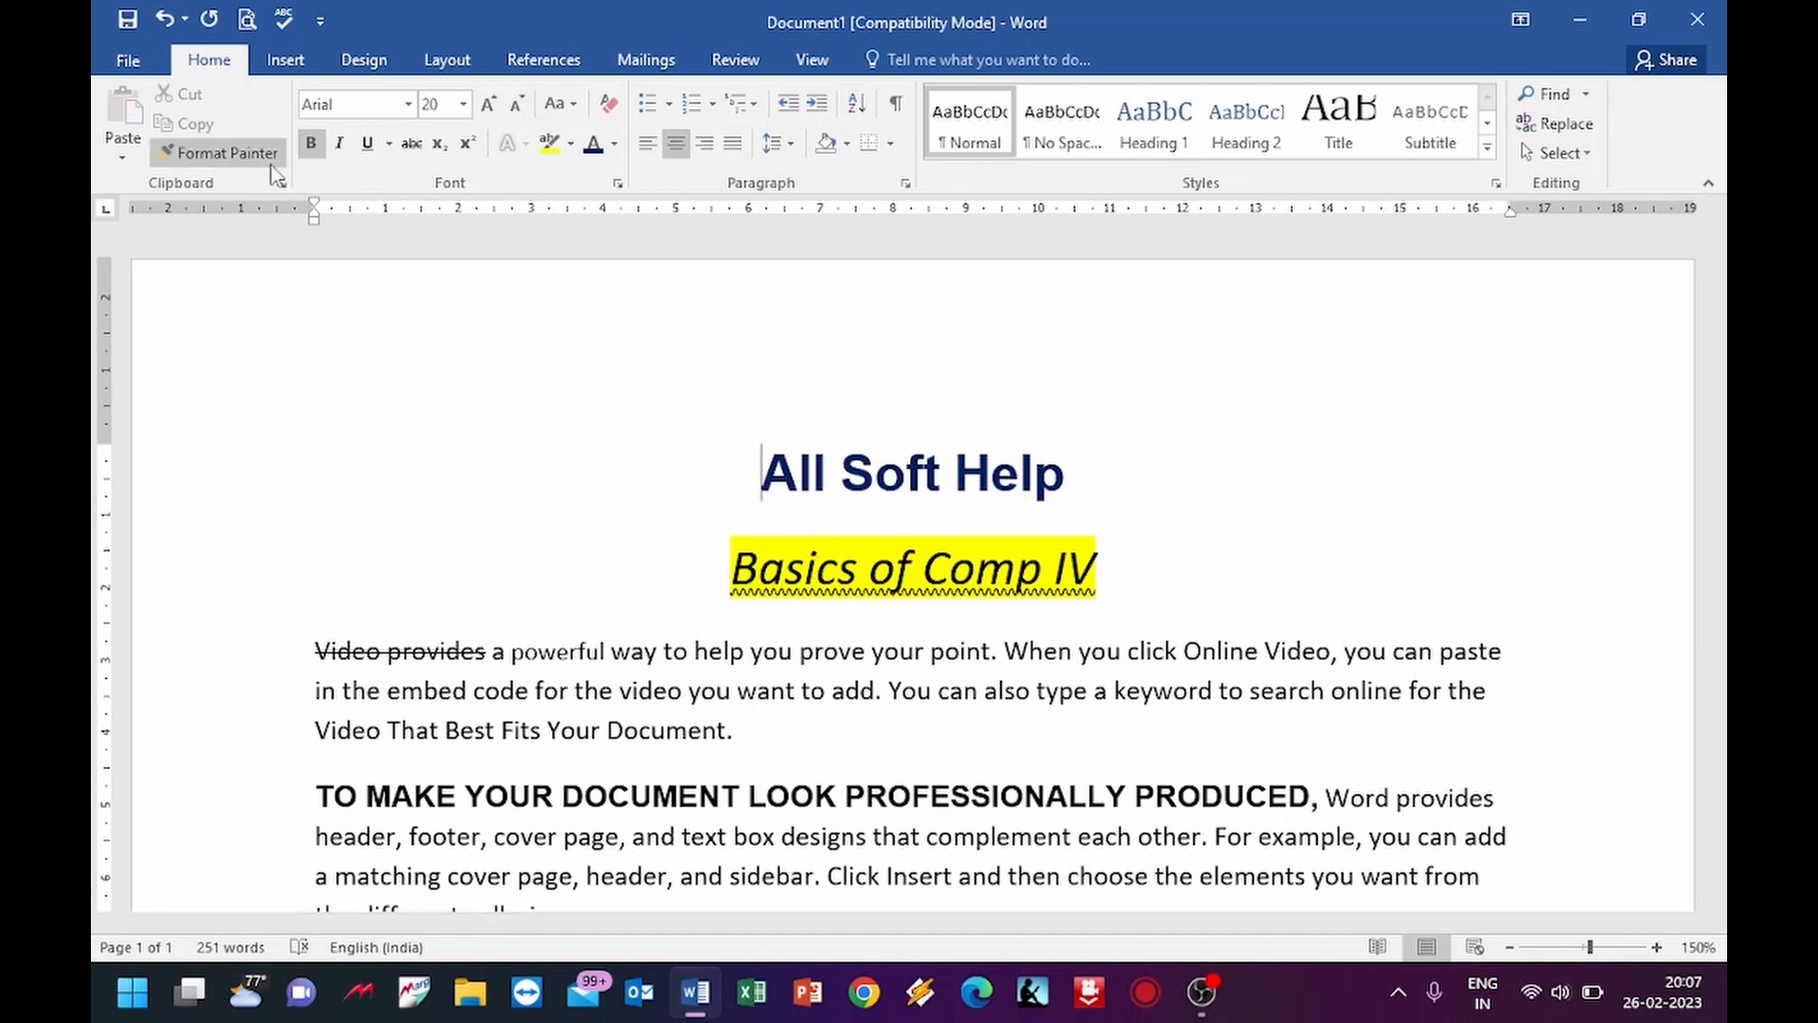
click(408, 104)
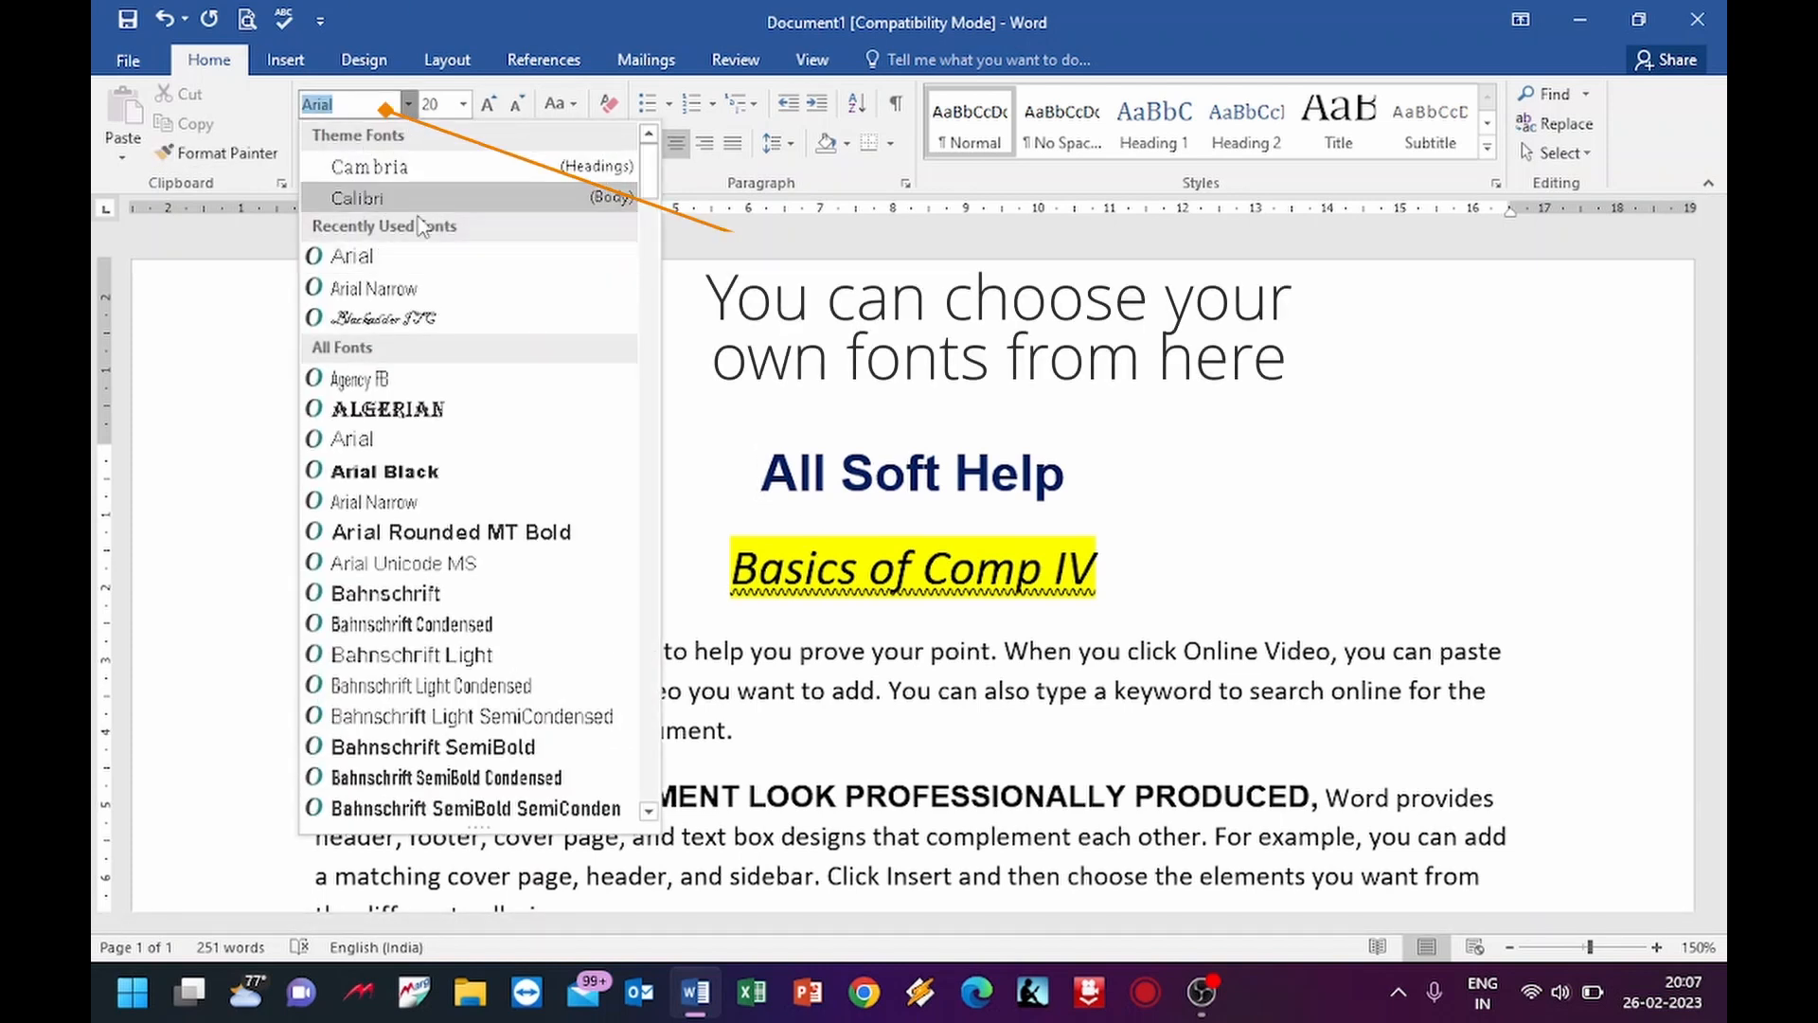
click(740, 481)
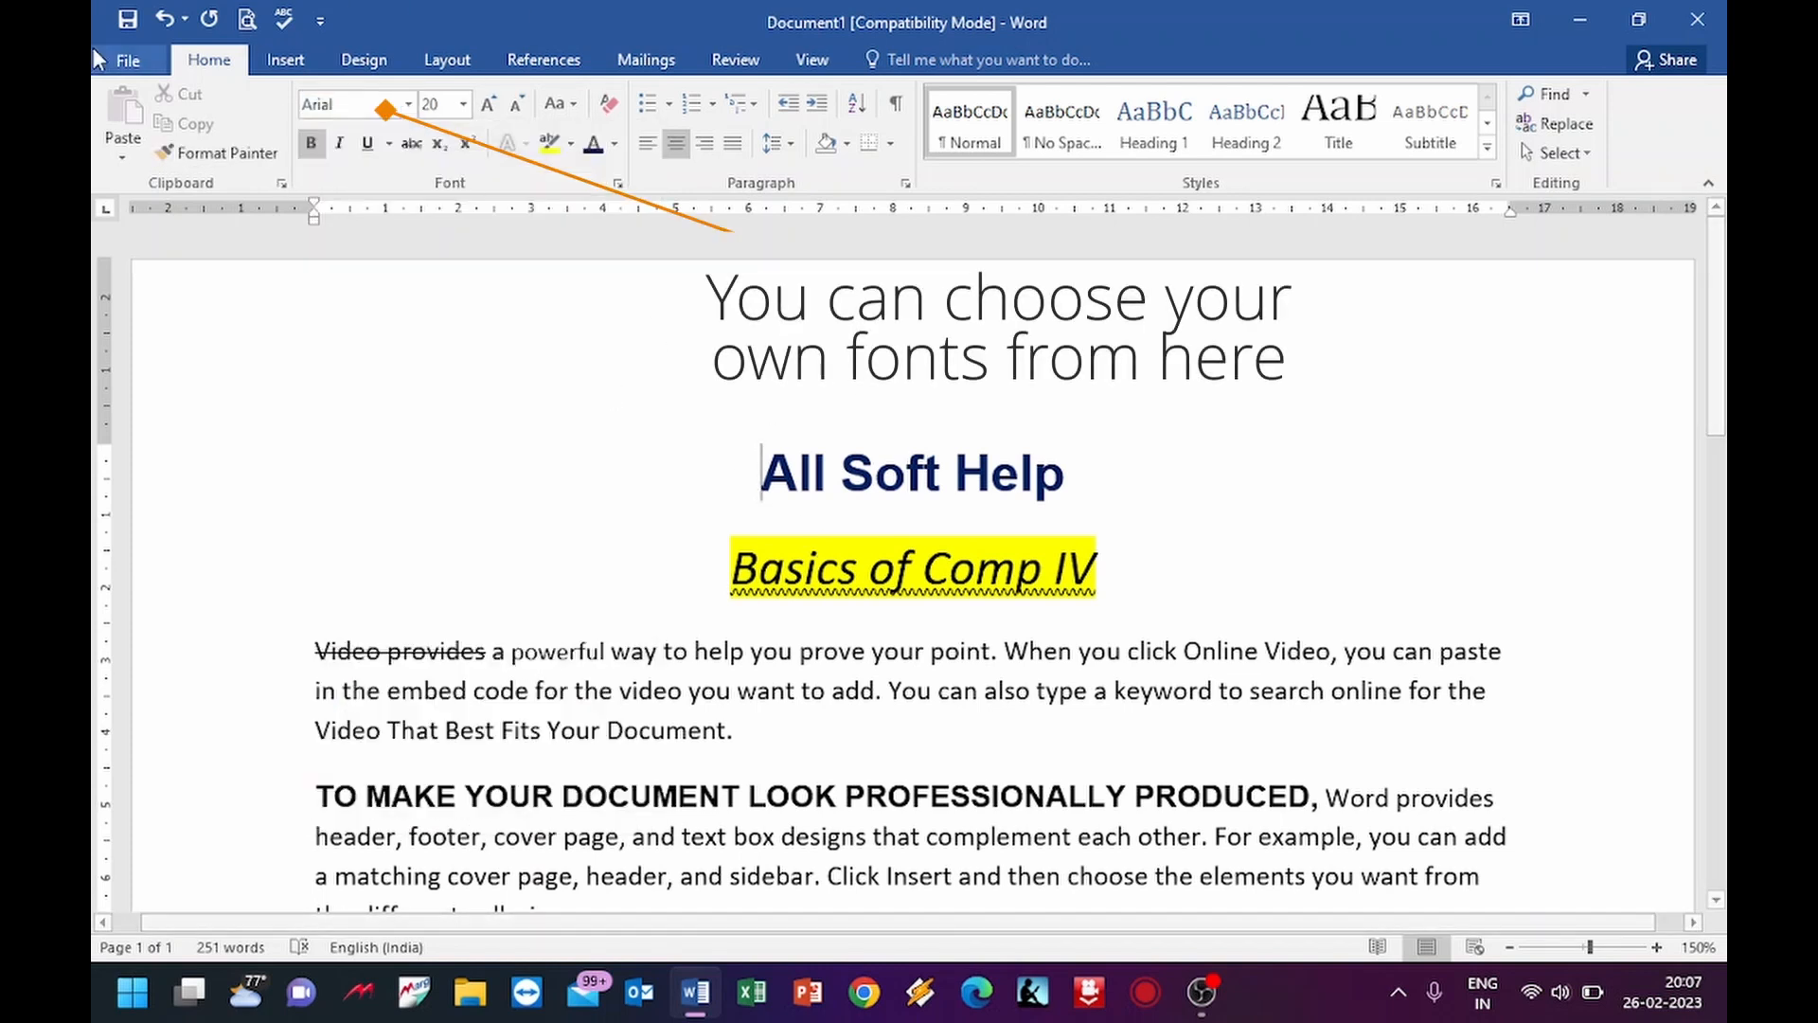
scroll(924, 693, down, 1)
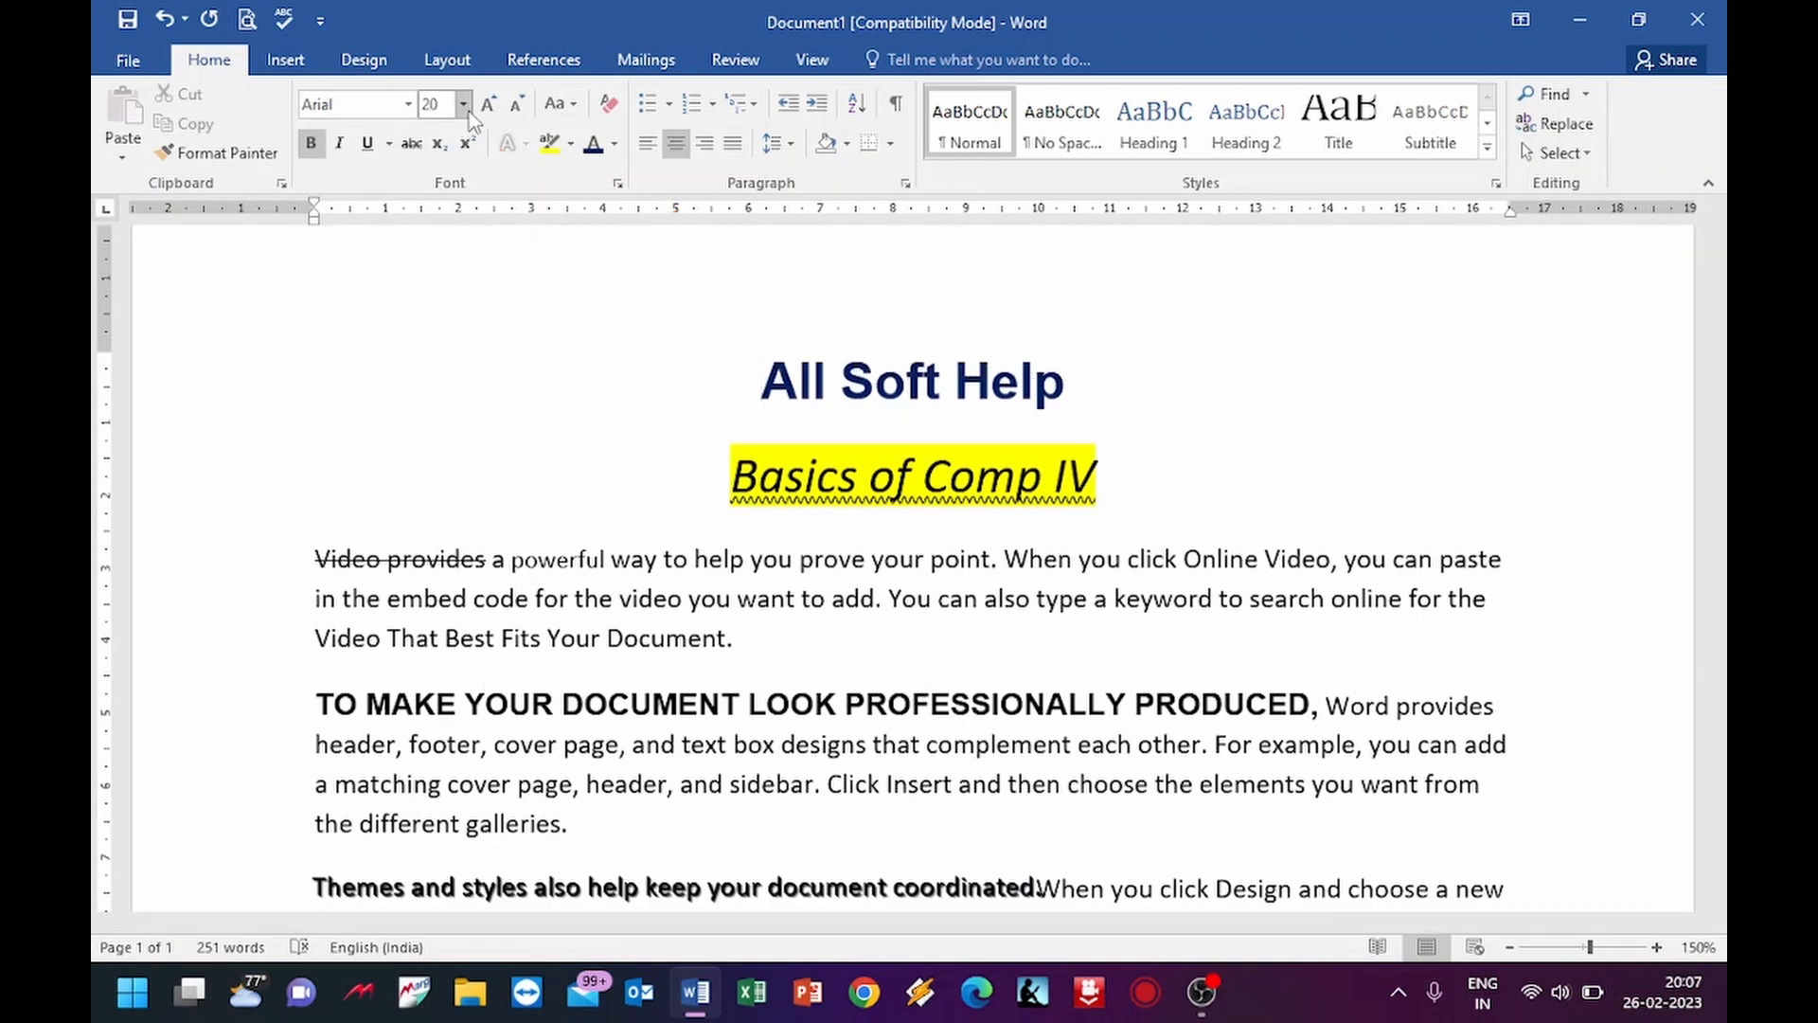
click(556, 597)
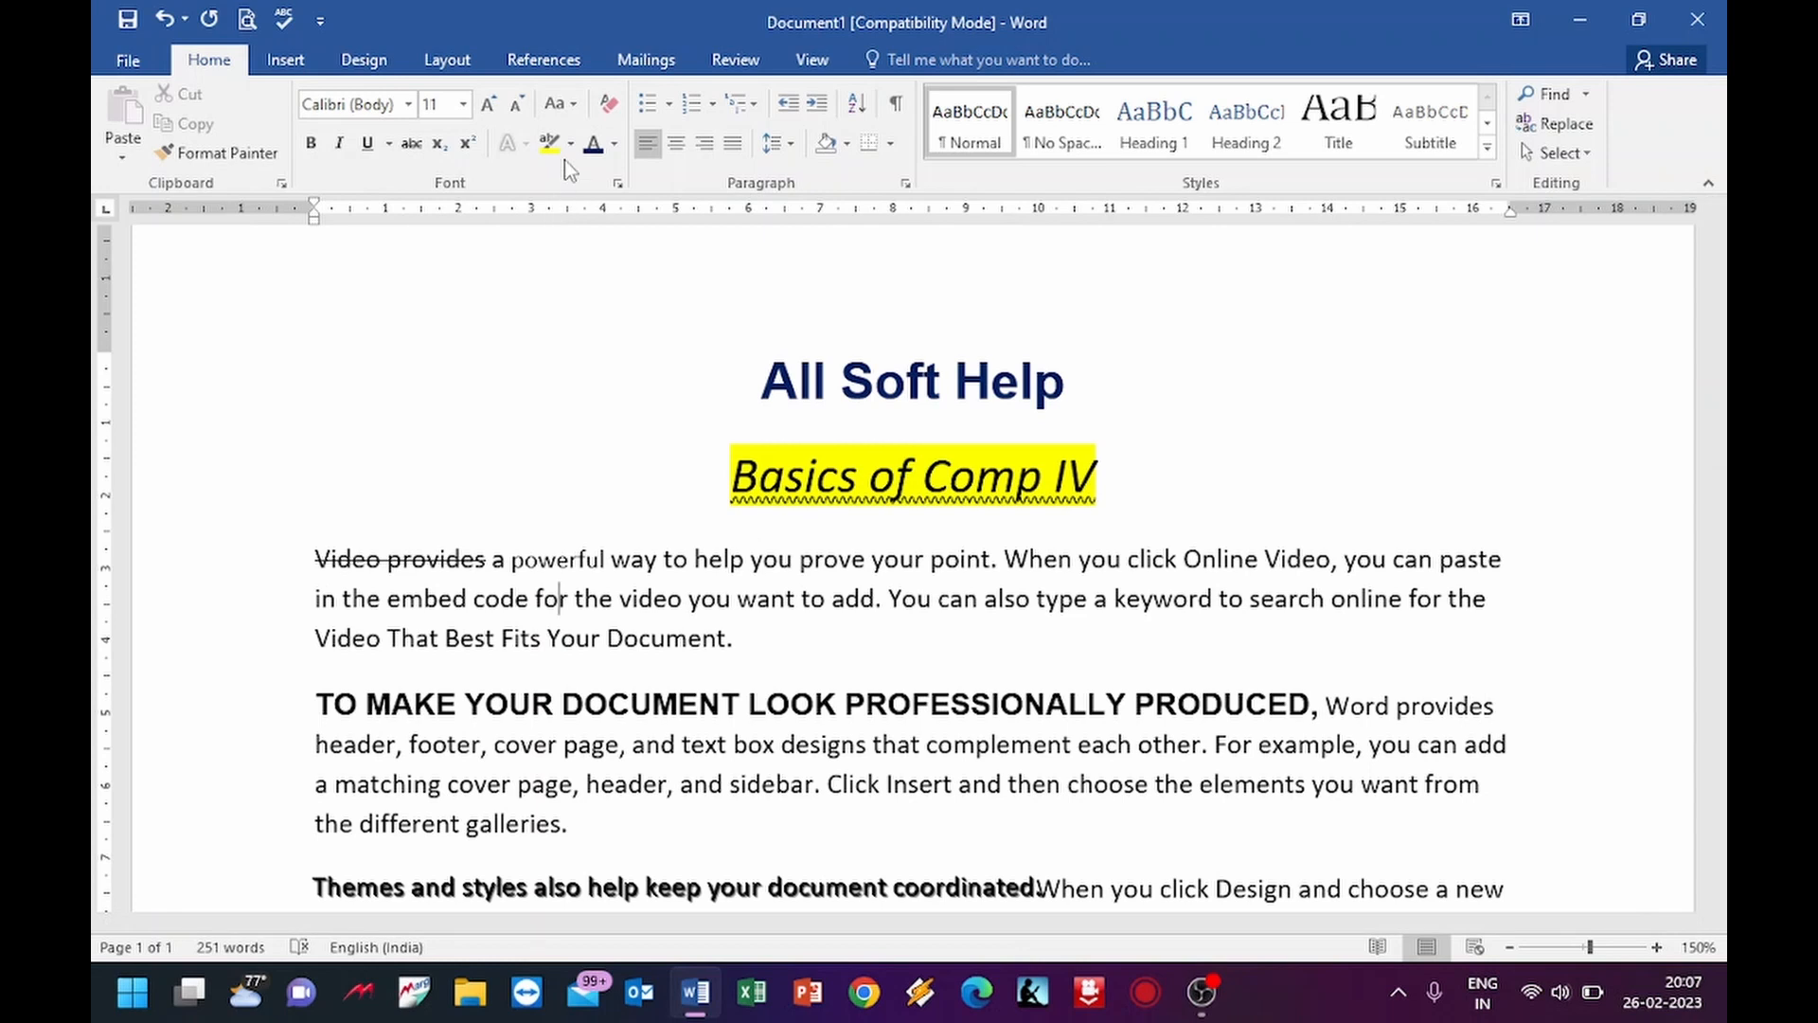
click(1063, 398)
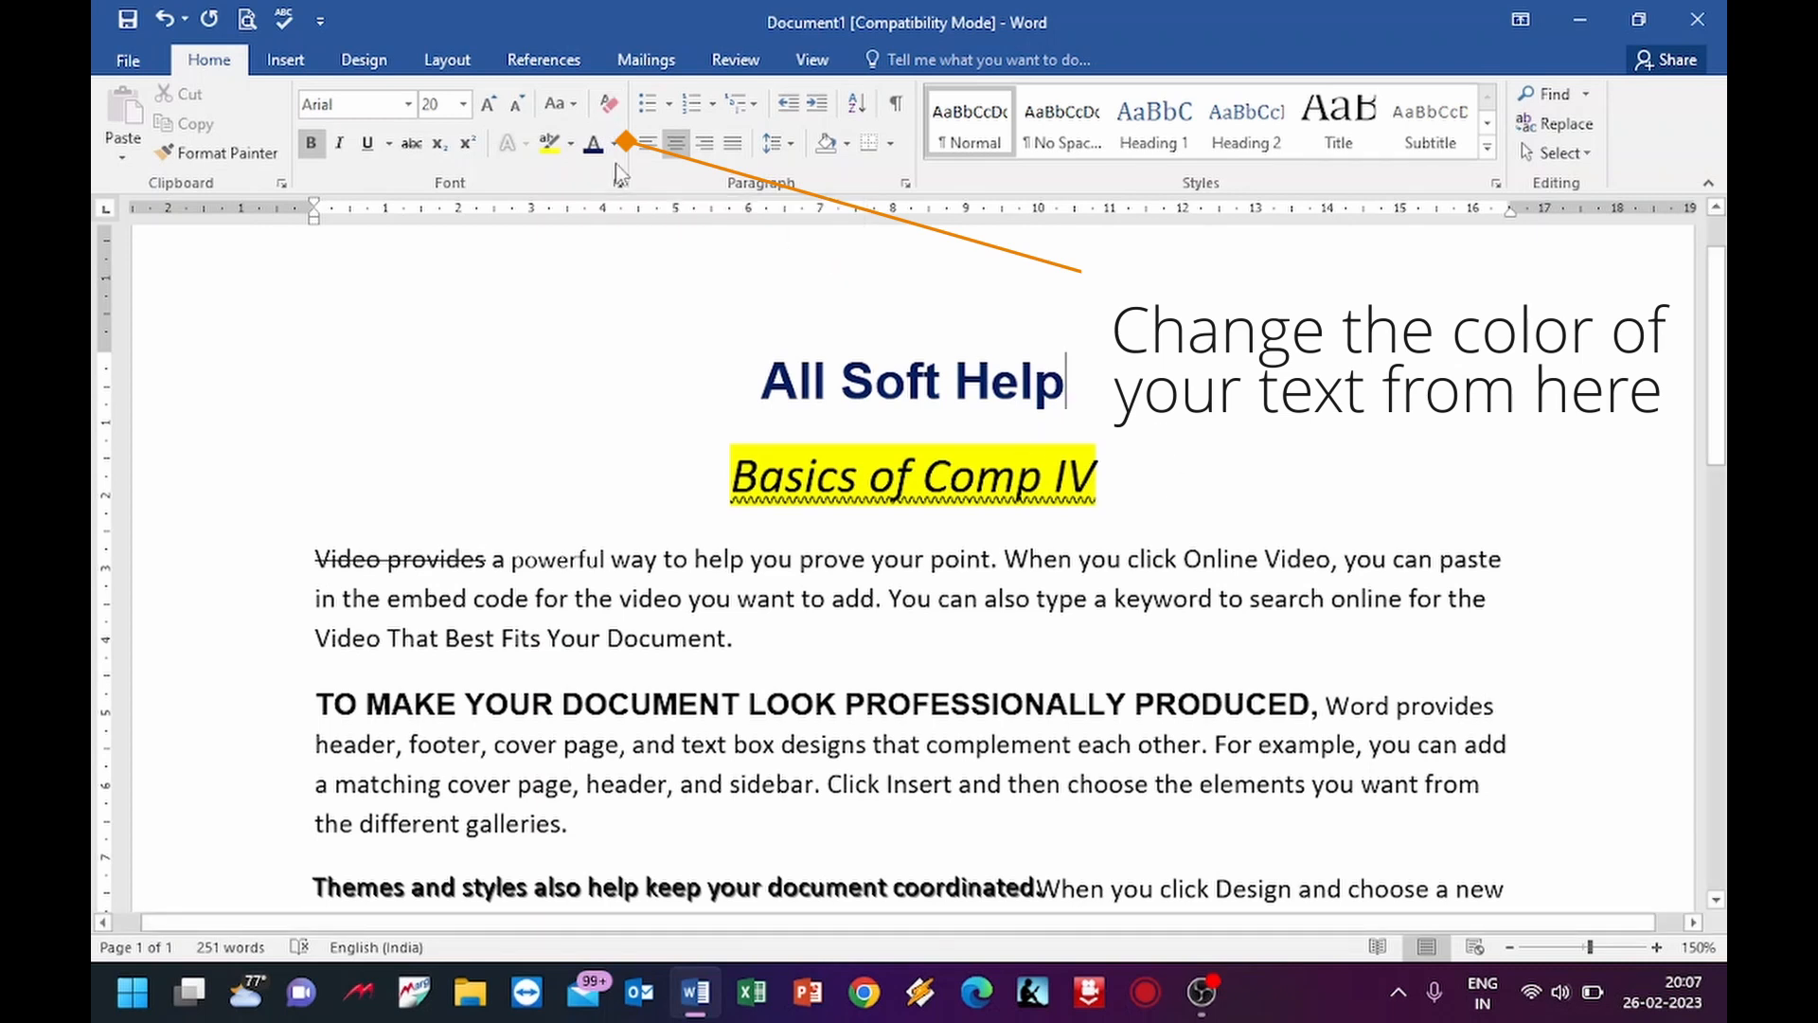
- Clear all formatting from the "All Soft Help" title and the "Basics of Comp IV" subtitle together
drag(1108, 483, 798, 374)
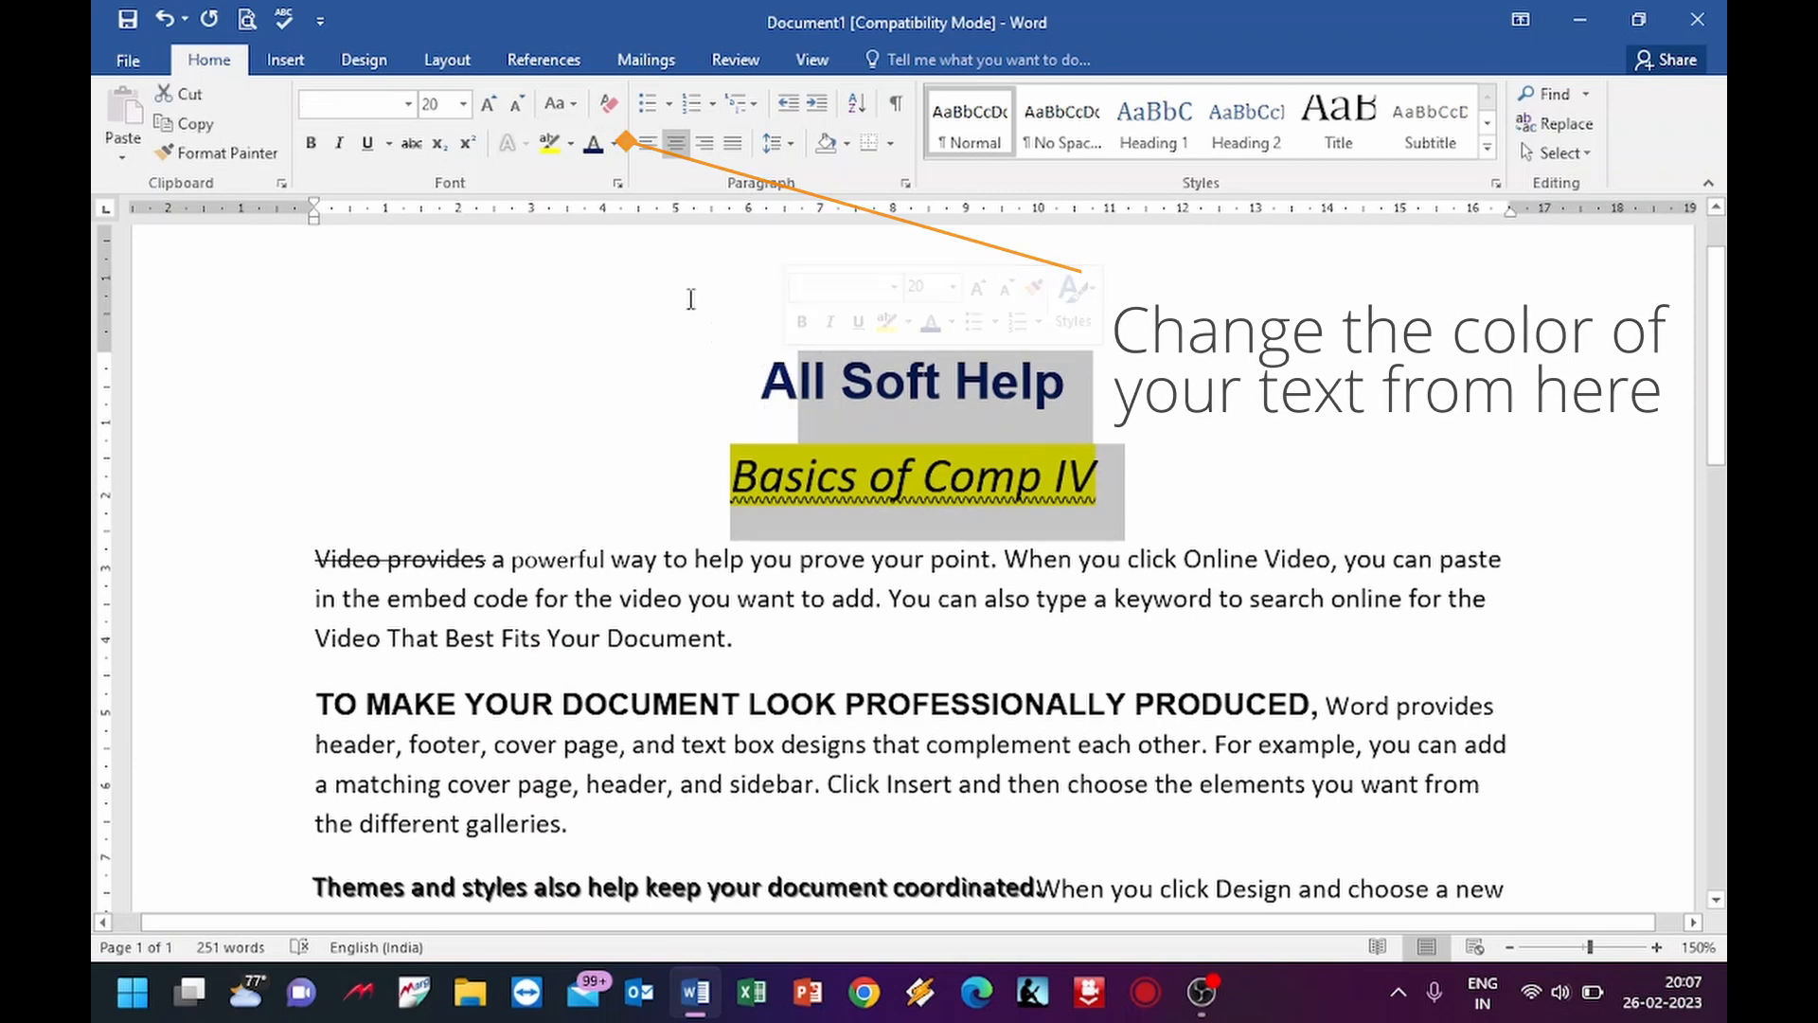
click(609, 108)
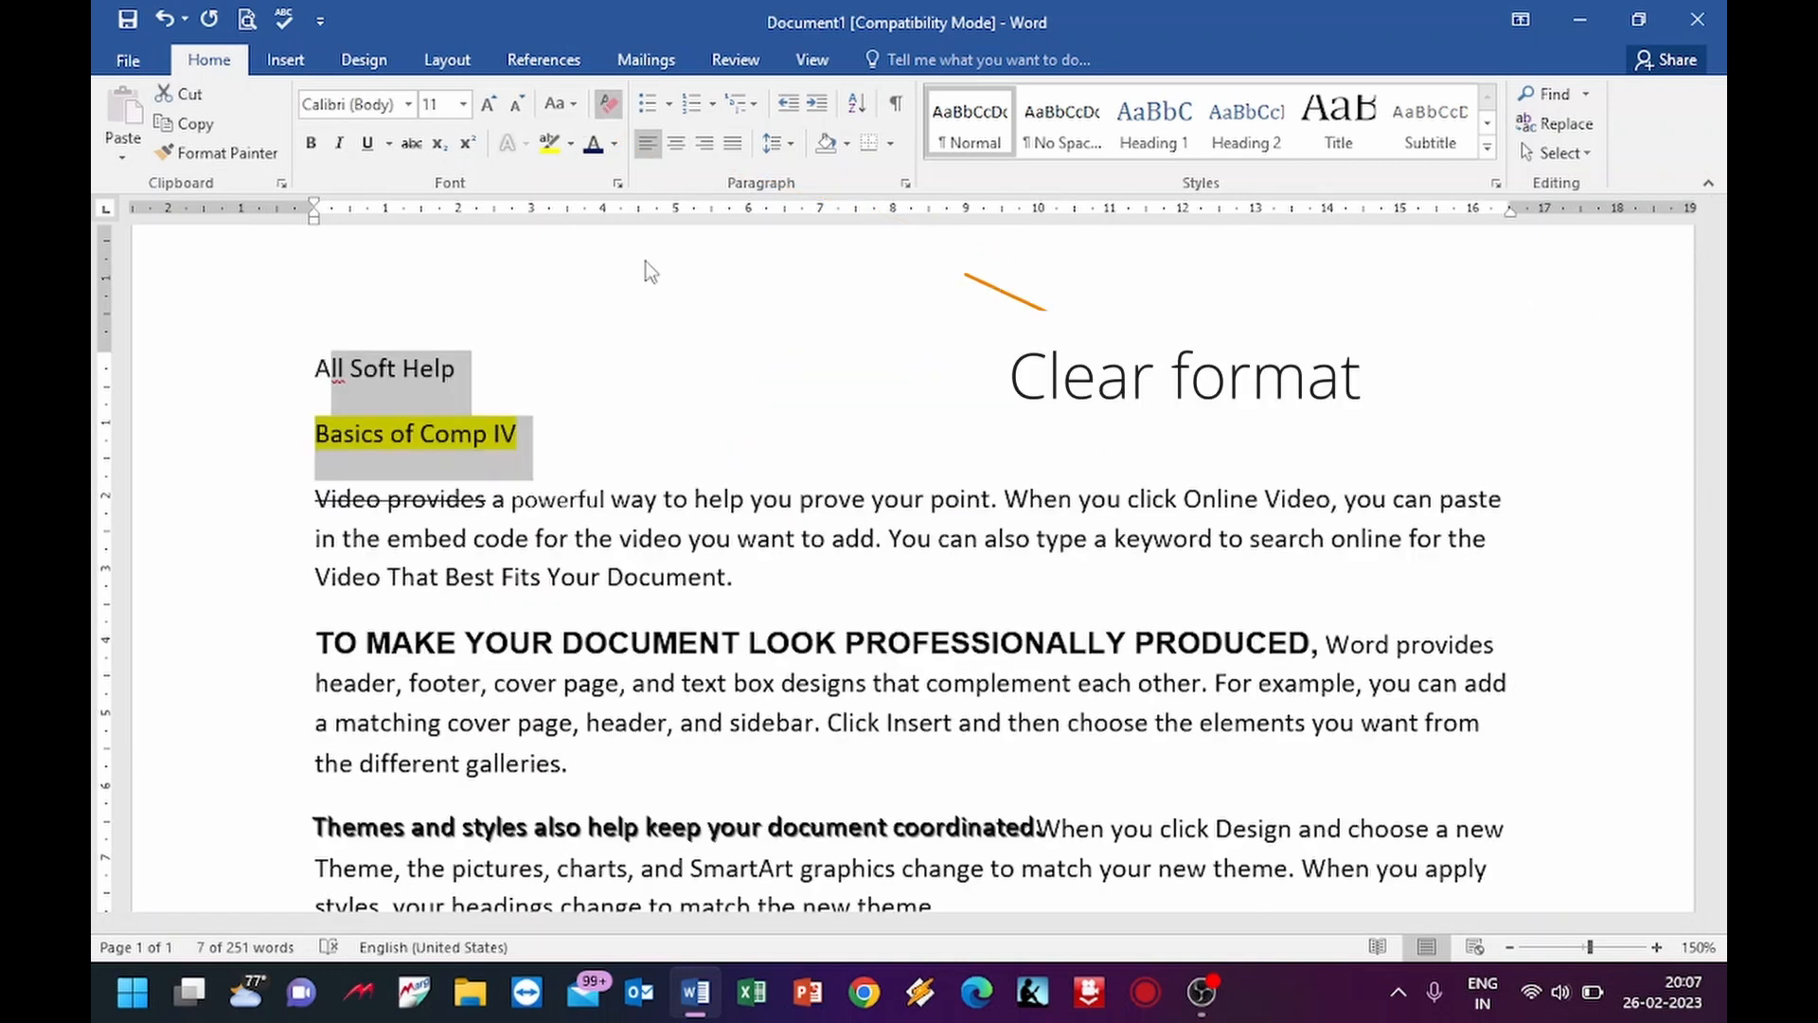
click(578, 352)
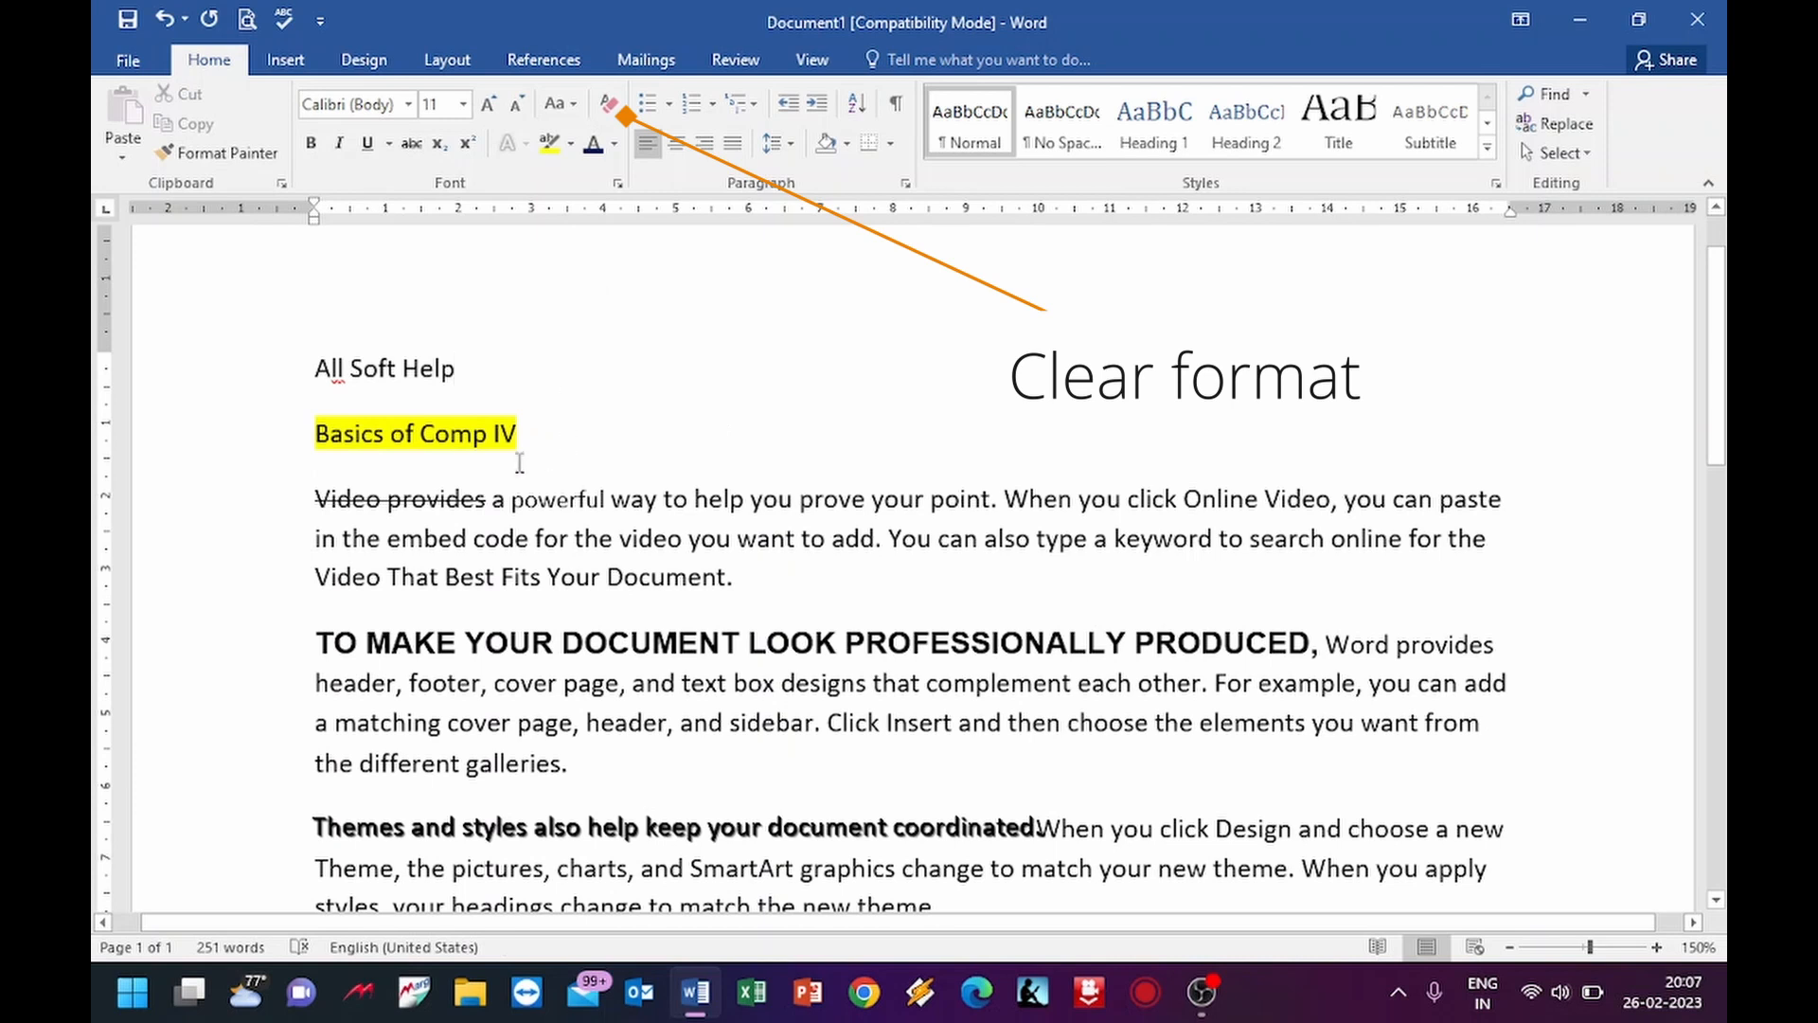
- Remove the highlight from the "Basics of Comp IV" line by setting its highlight to No Color
drag(531, 428, 309, 447)
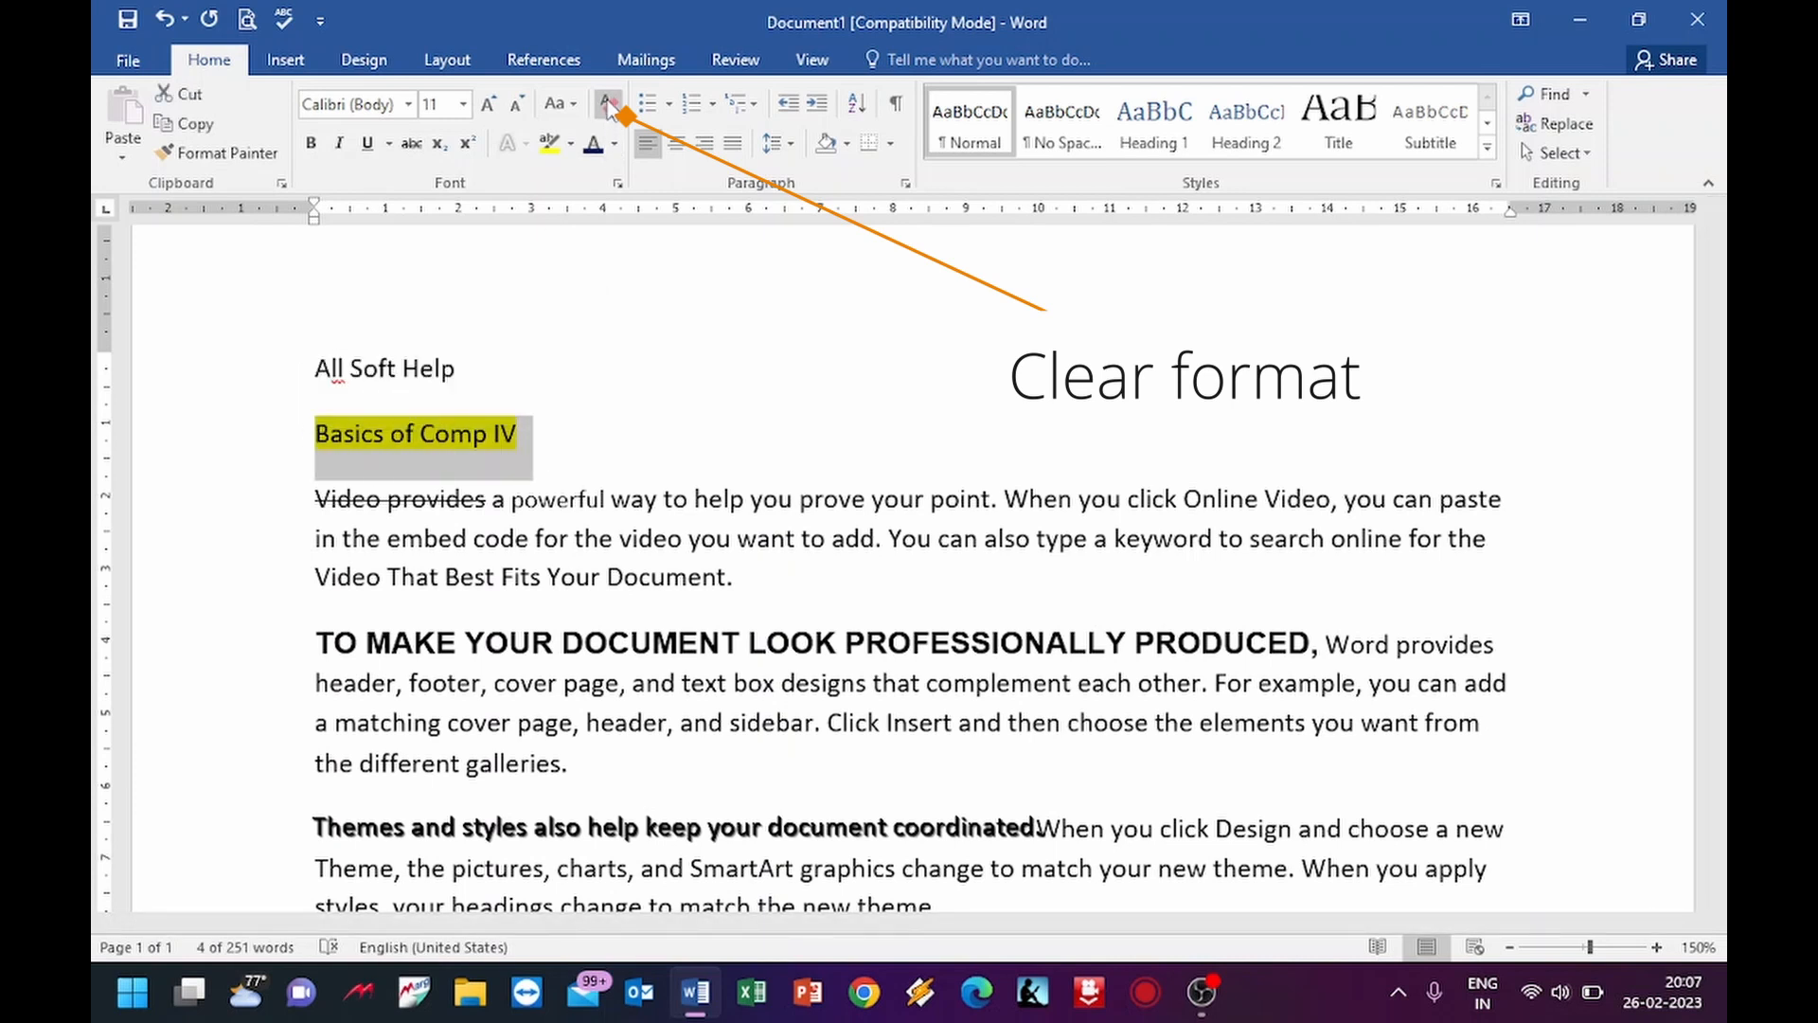
click(609, 373)
drag(531, 440, 340, 437)
click(571, 143)
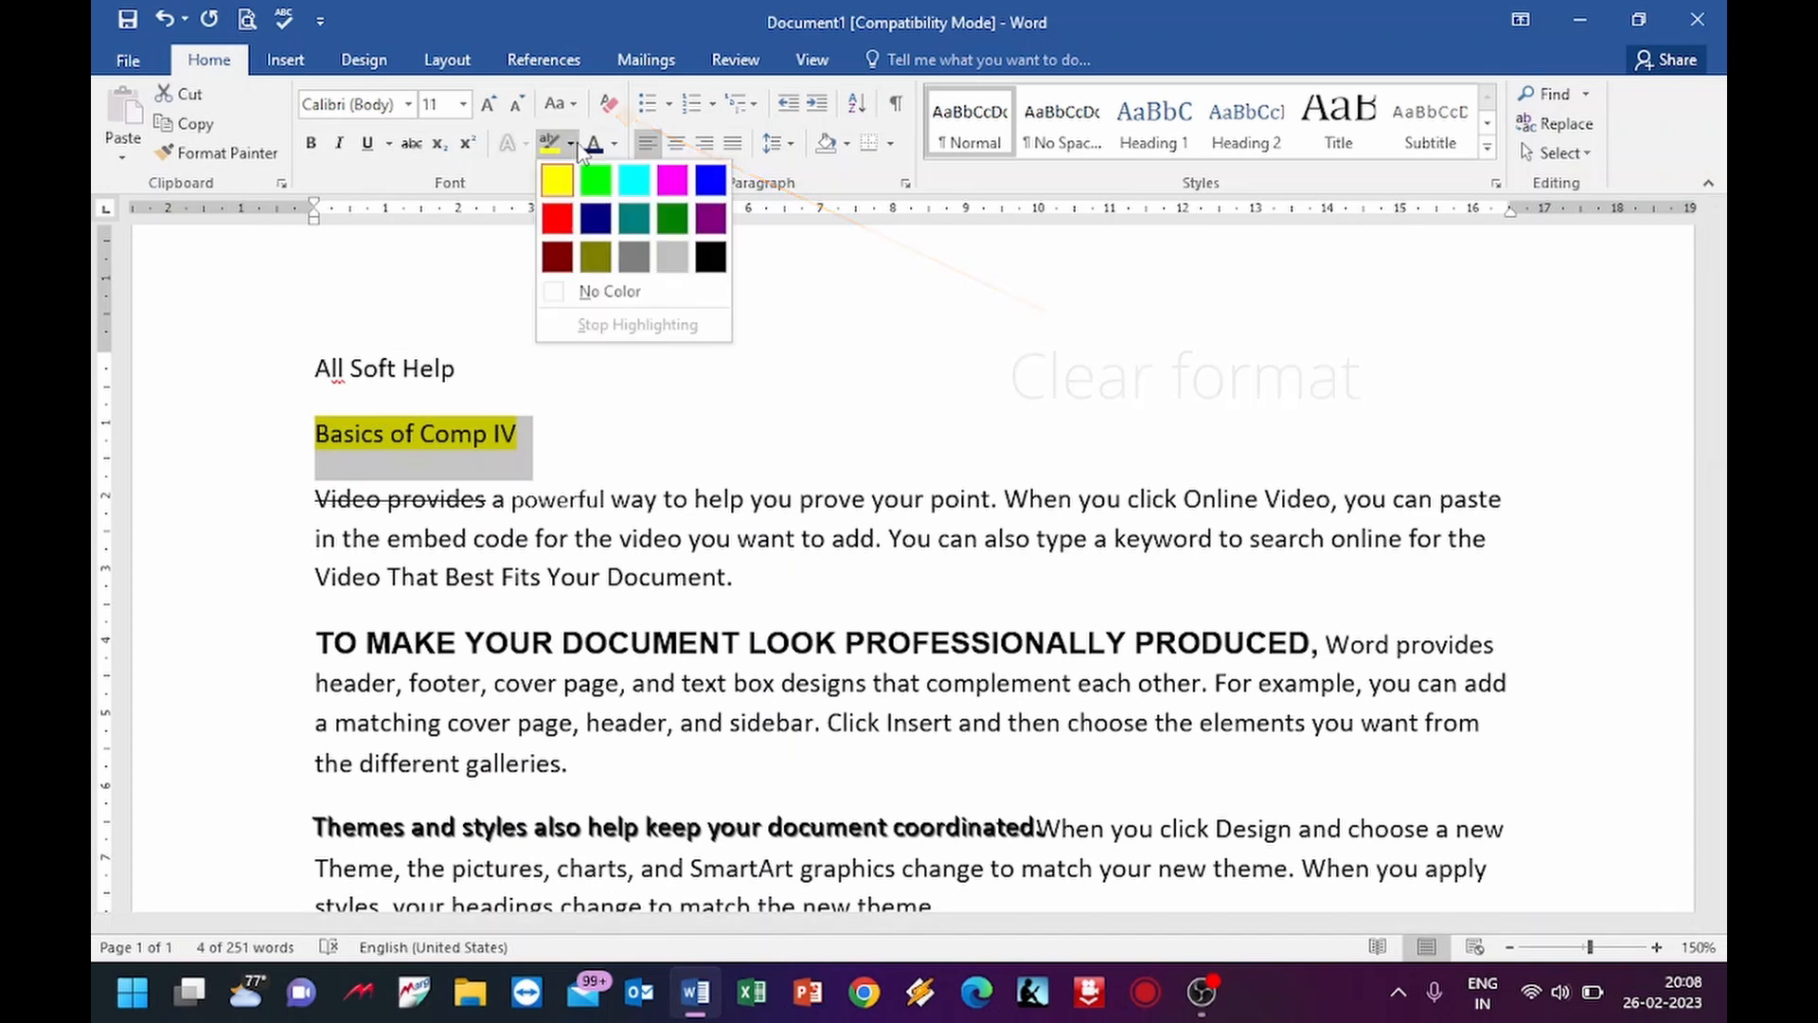
click(627, 296)
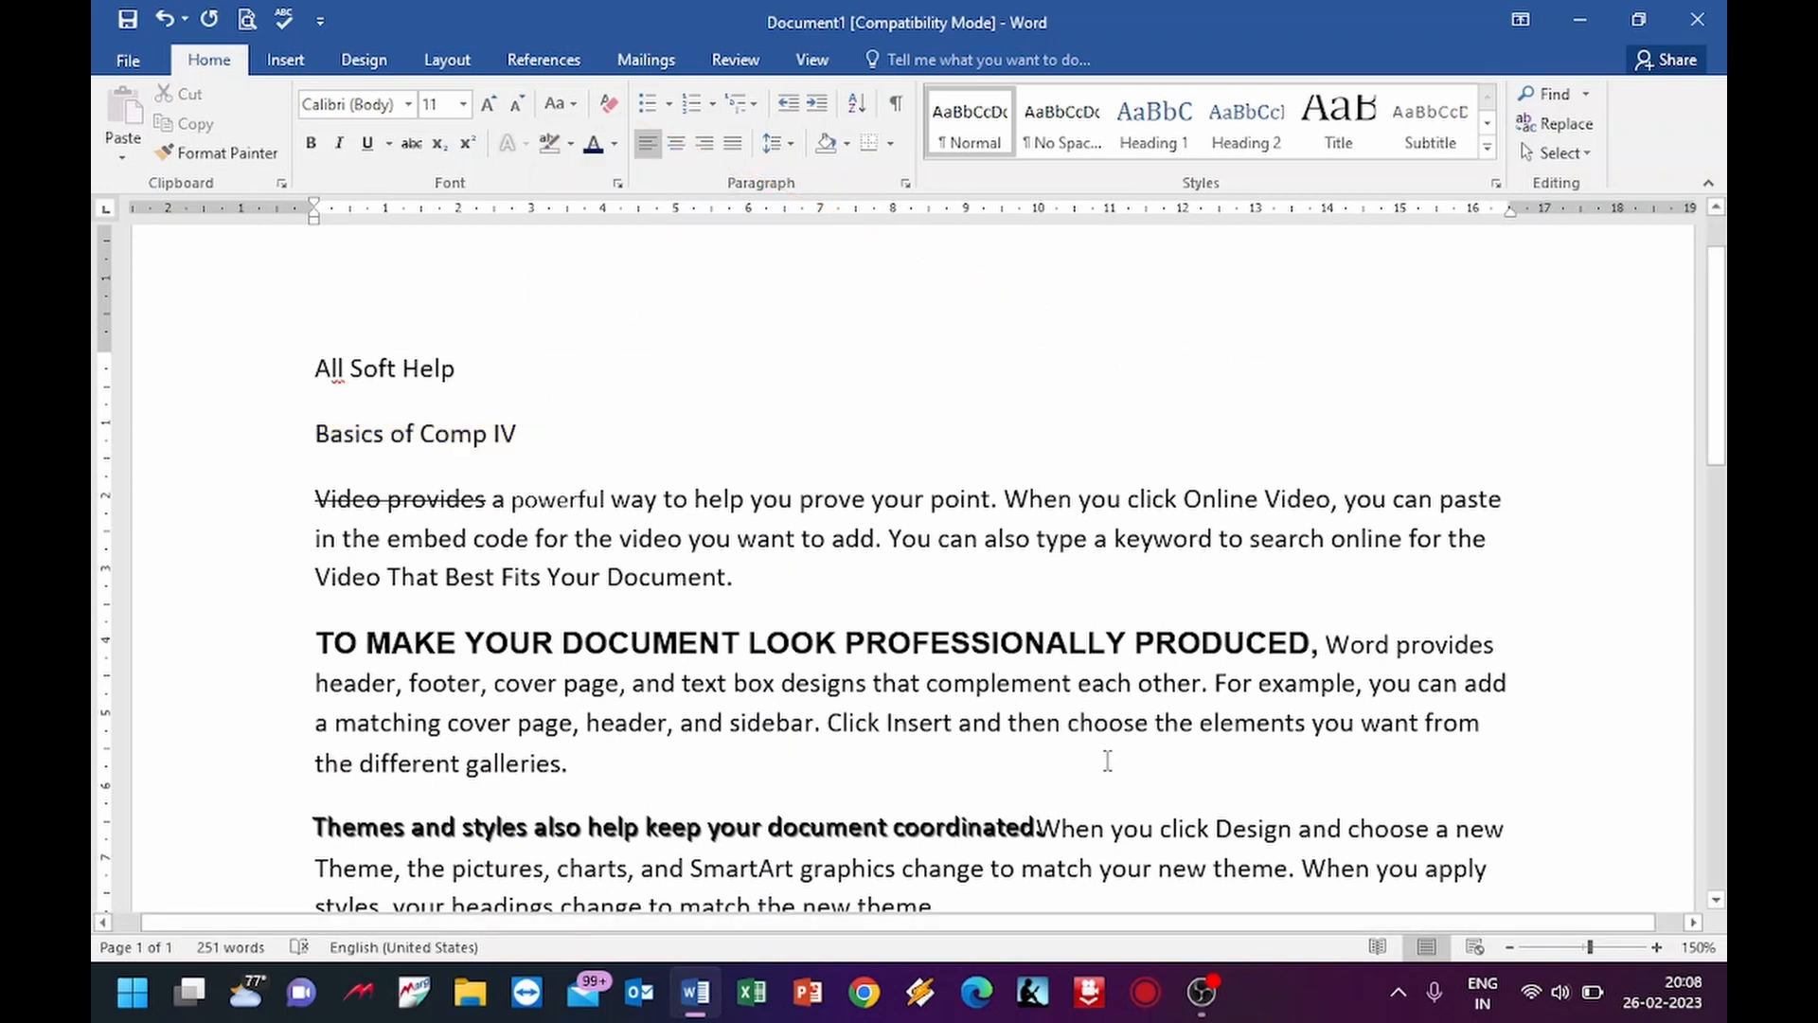
- Look through the whole document, from the opening lines to the subscript and superscript examples at its end
scroll(963, 372, down, 1)
scroll(947, 383, up, 3)
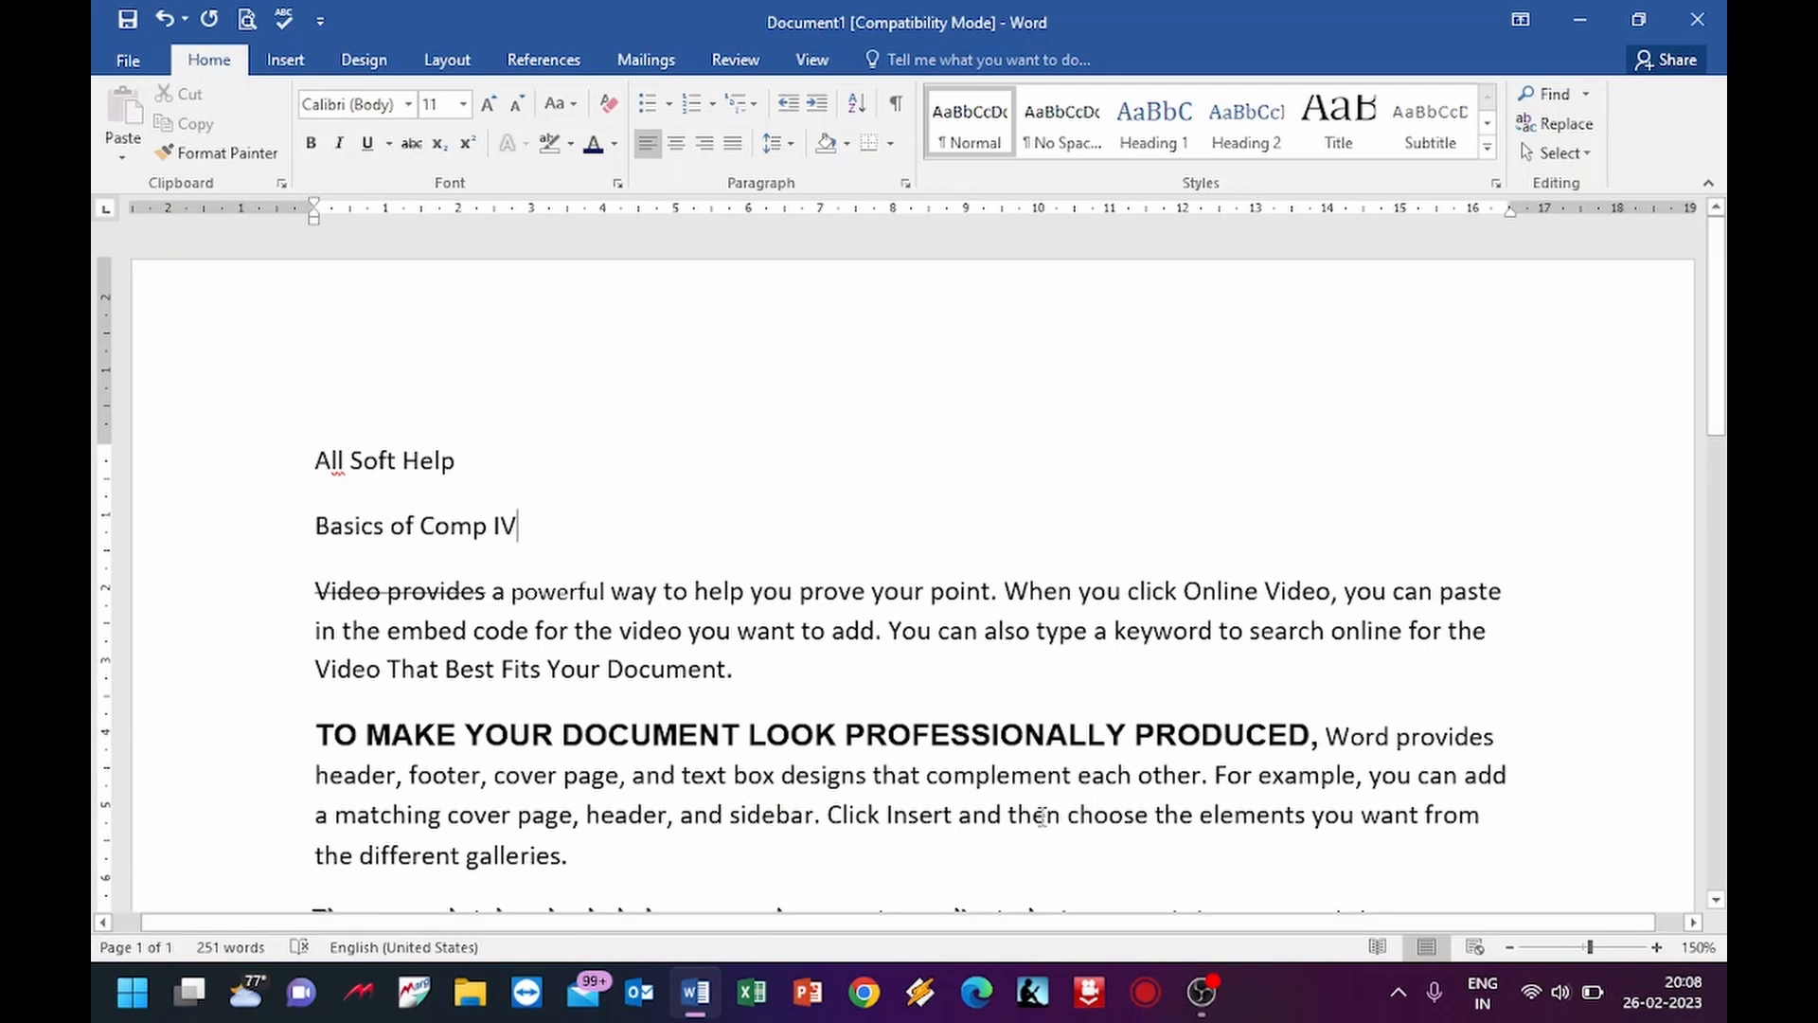
drag(1045, 815, 1062, 814)
scroll(1187, 701, down, 1)
click(1381, 732)
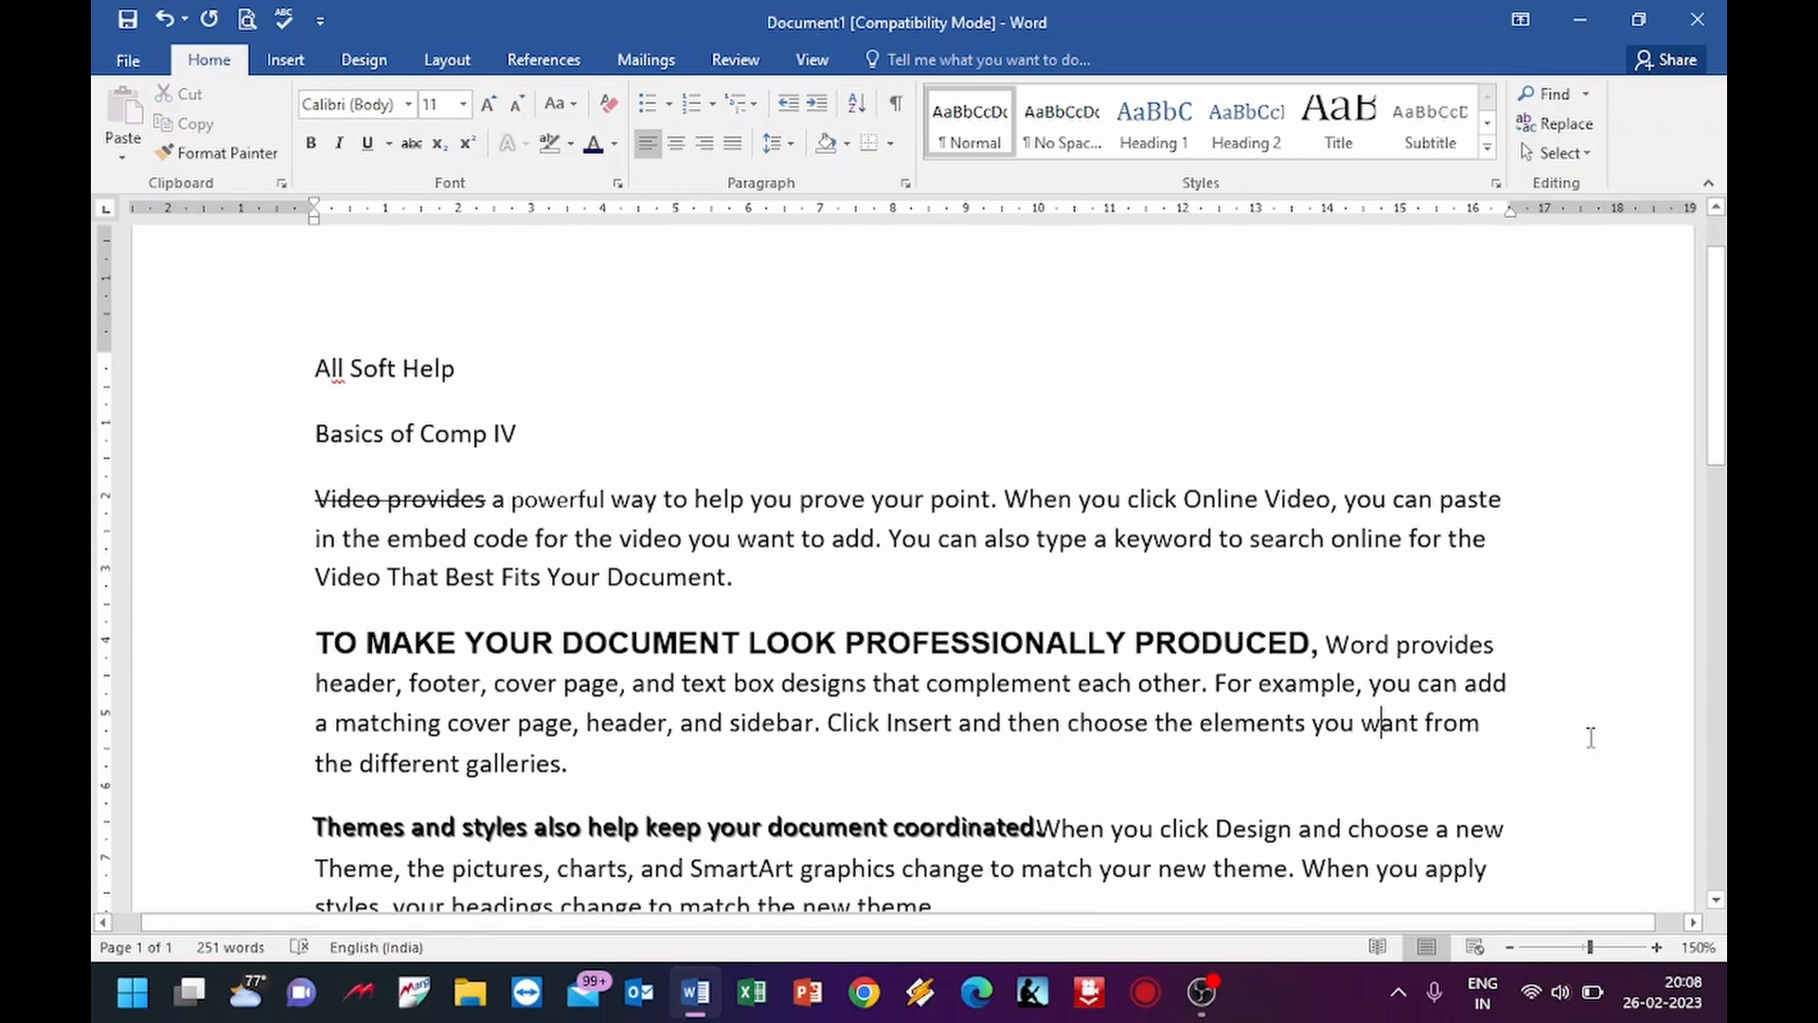
scroll(1588, 734, down, 1)
click(972, 805)
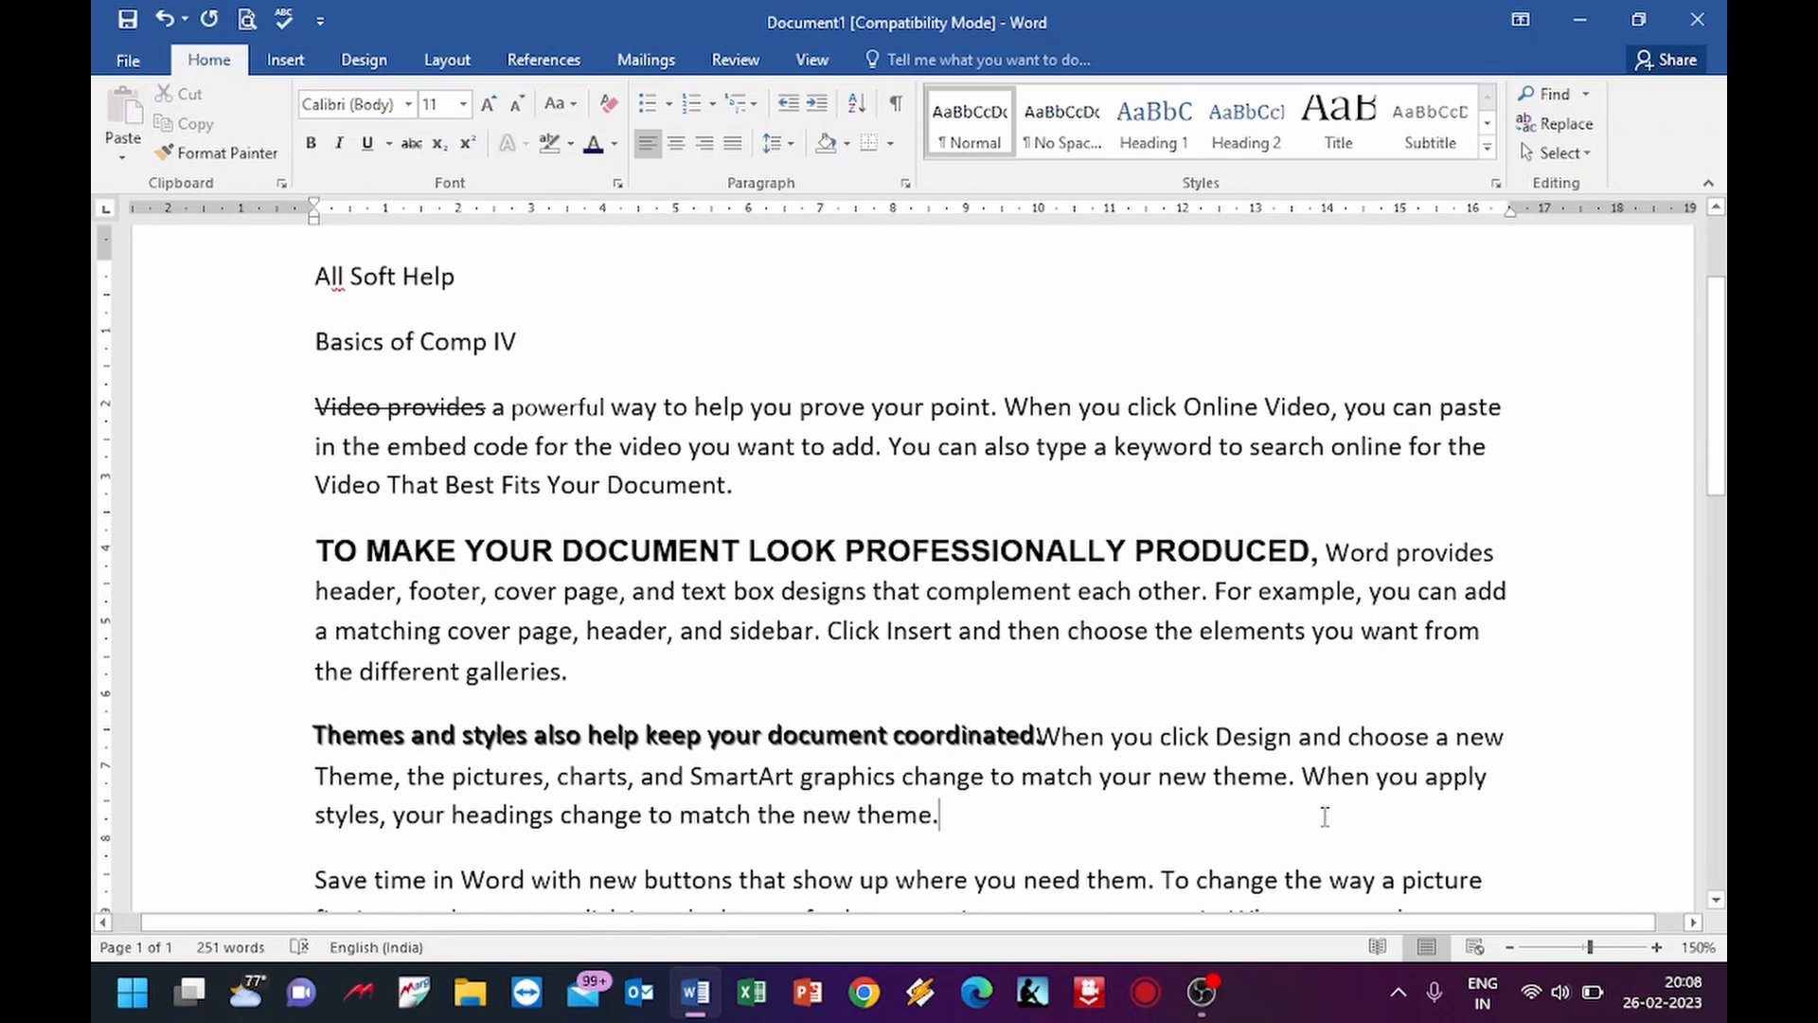
scroll(1231, 777, down, 1)
scroll(1298, 753, down, 2)
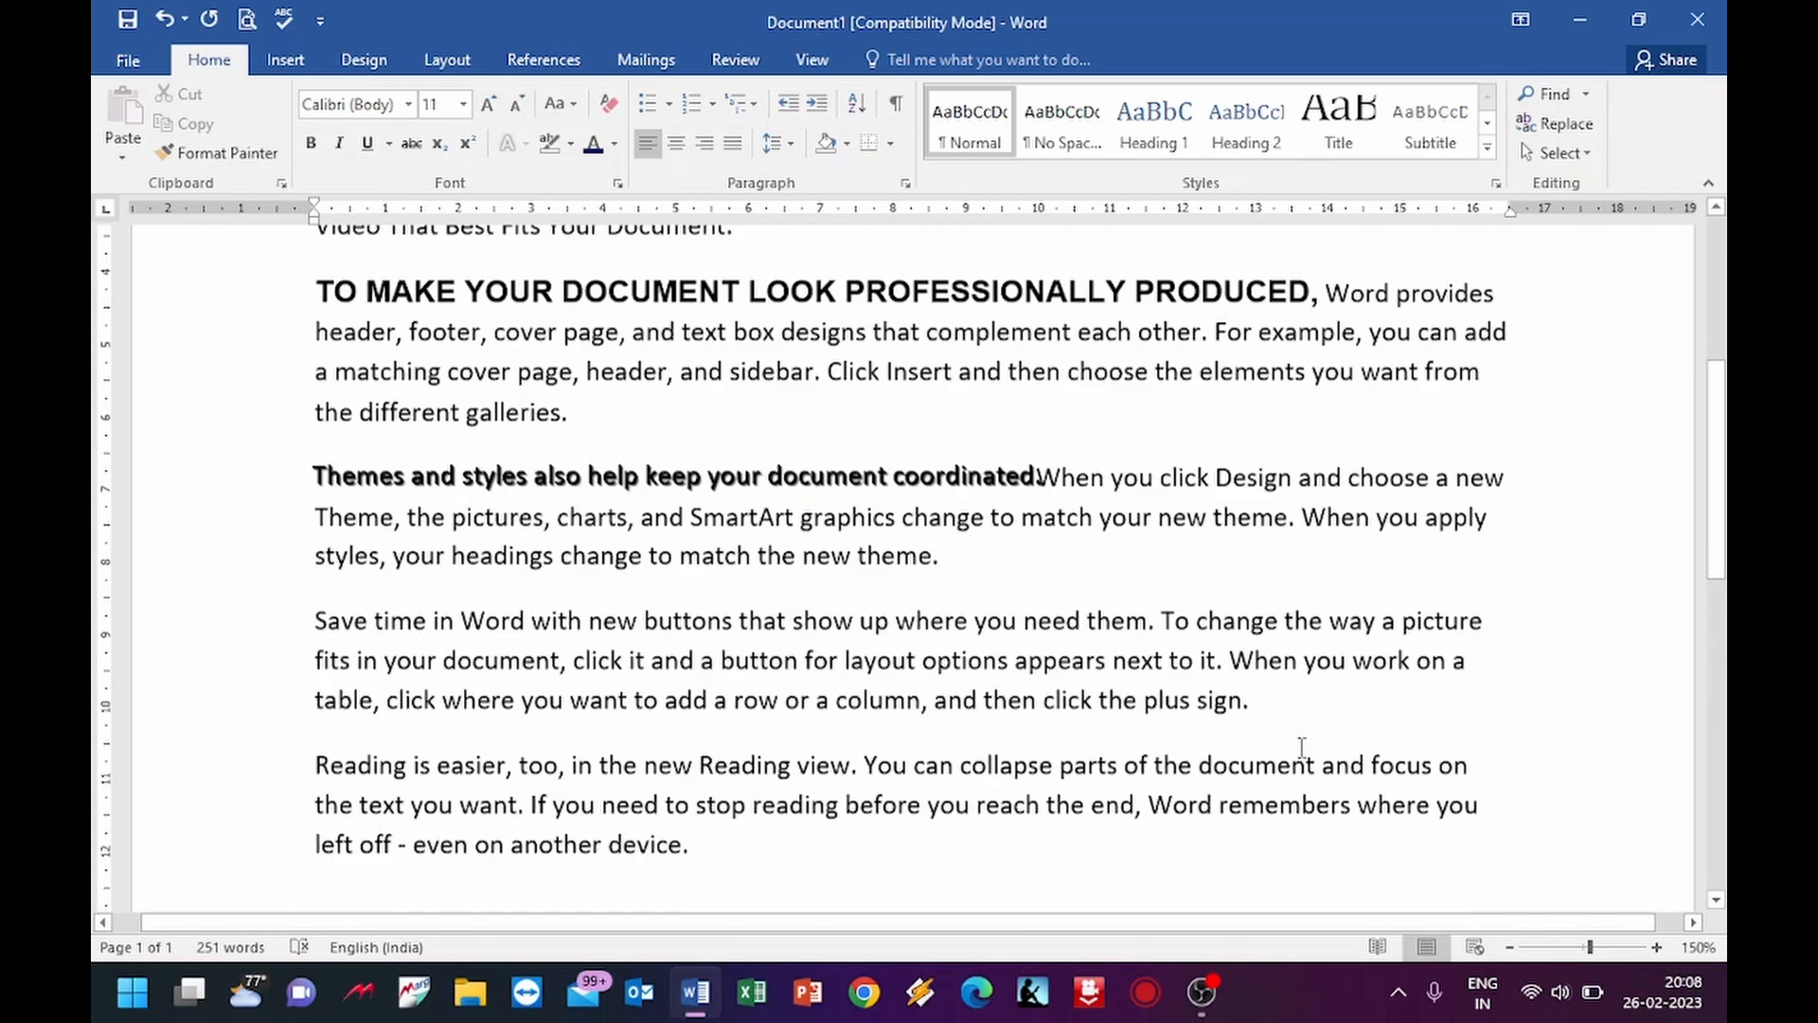
click(1269, 684)
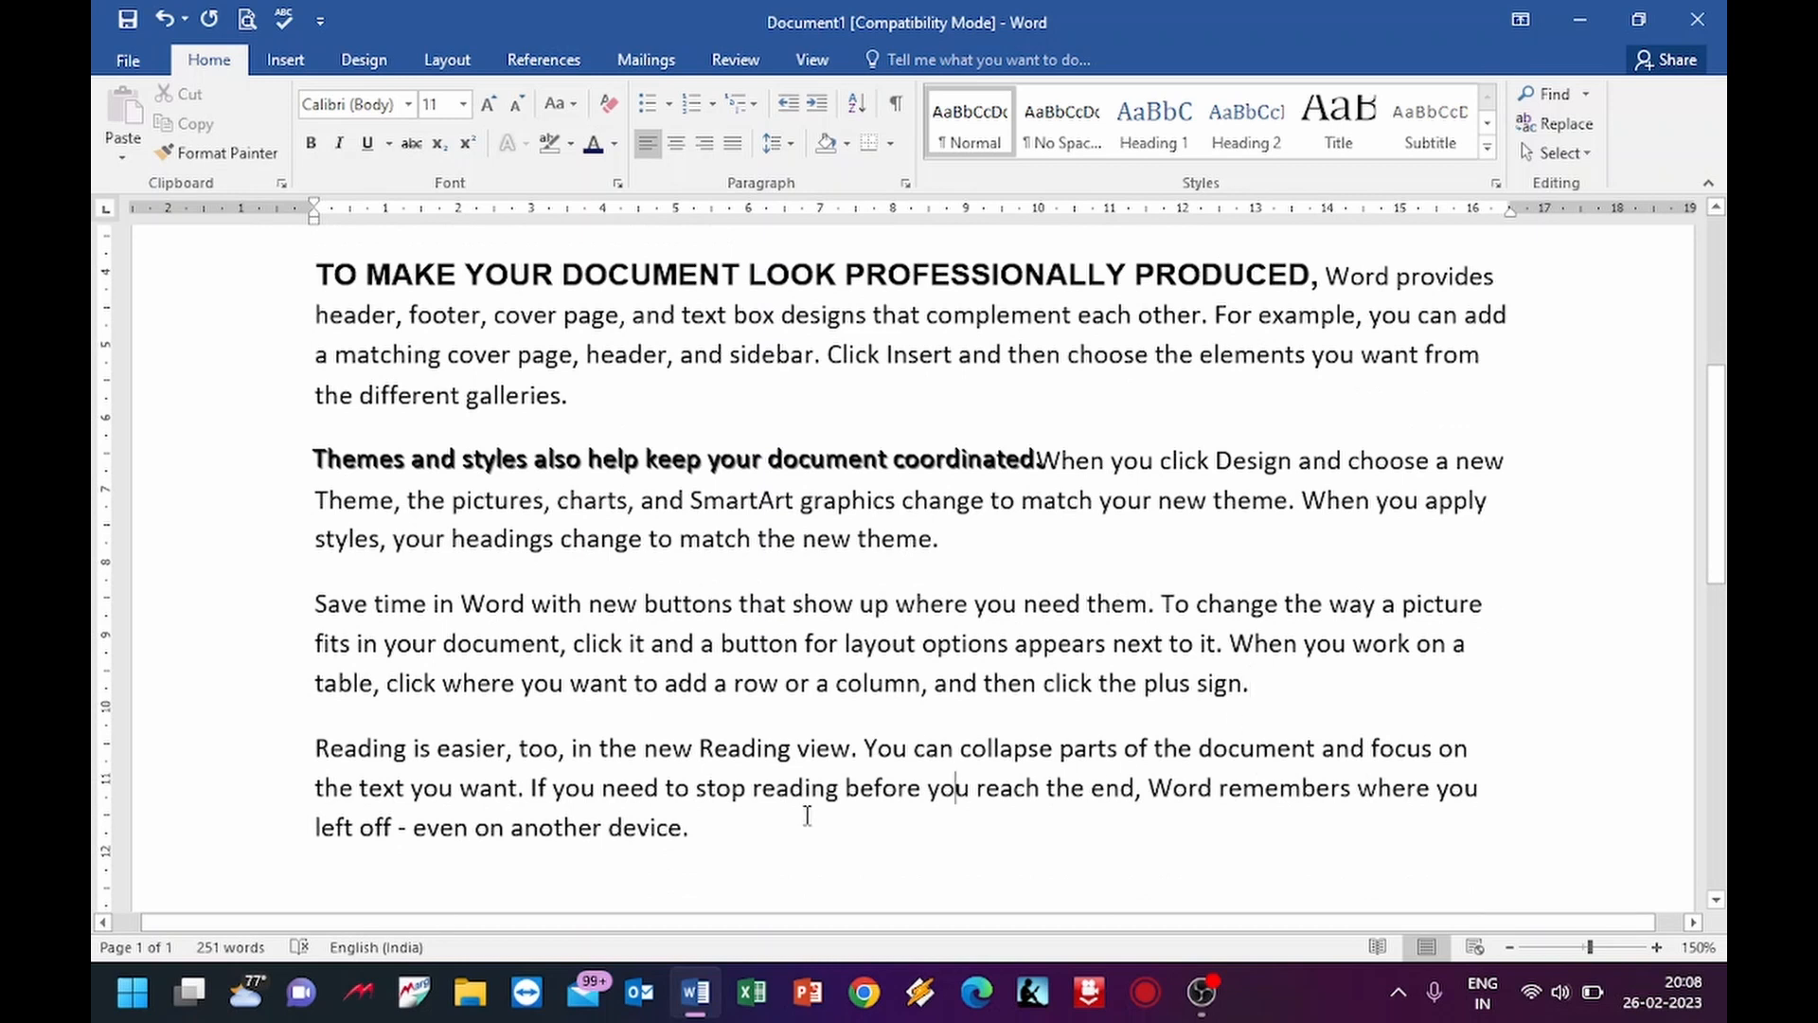
click(737, 822)
scroll(1009, 709, down, 1)
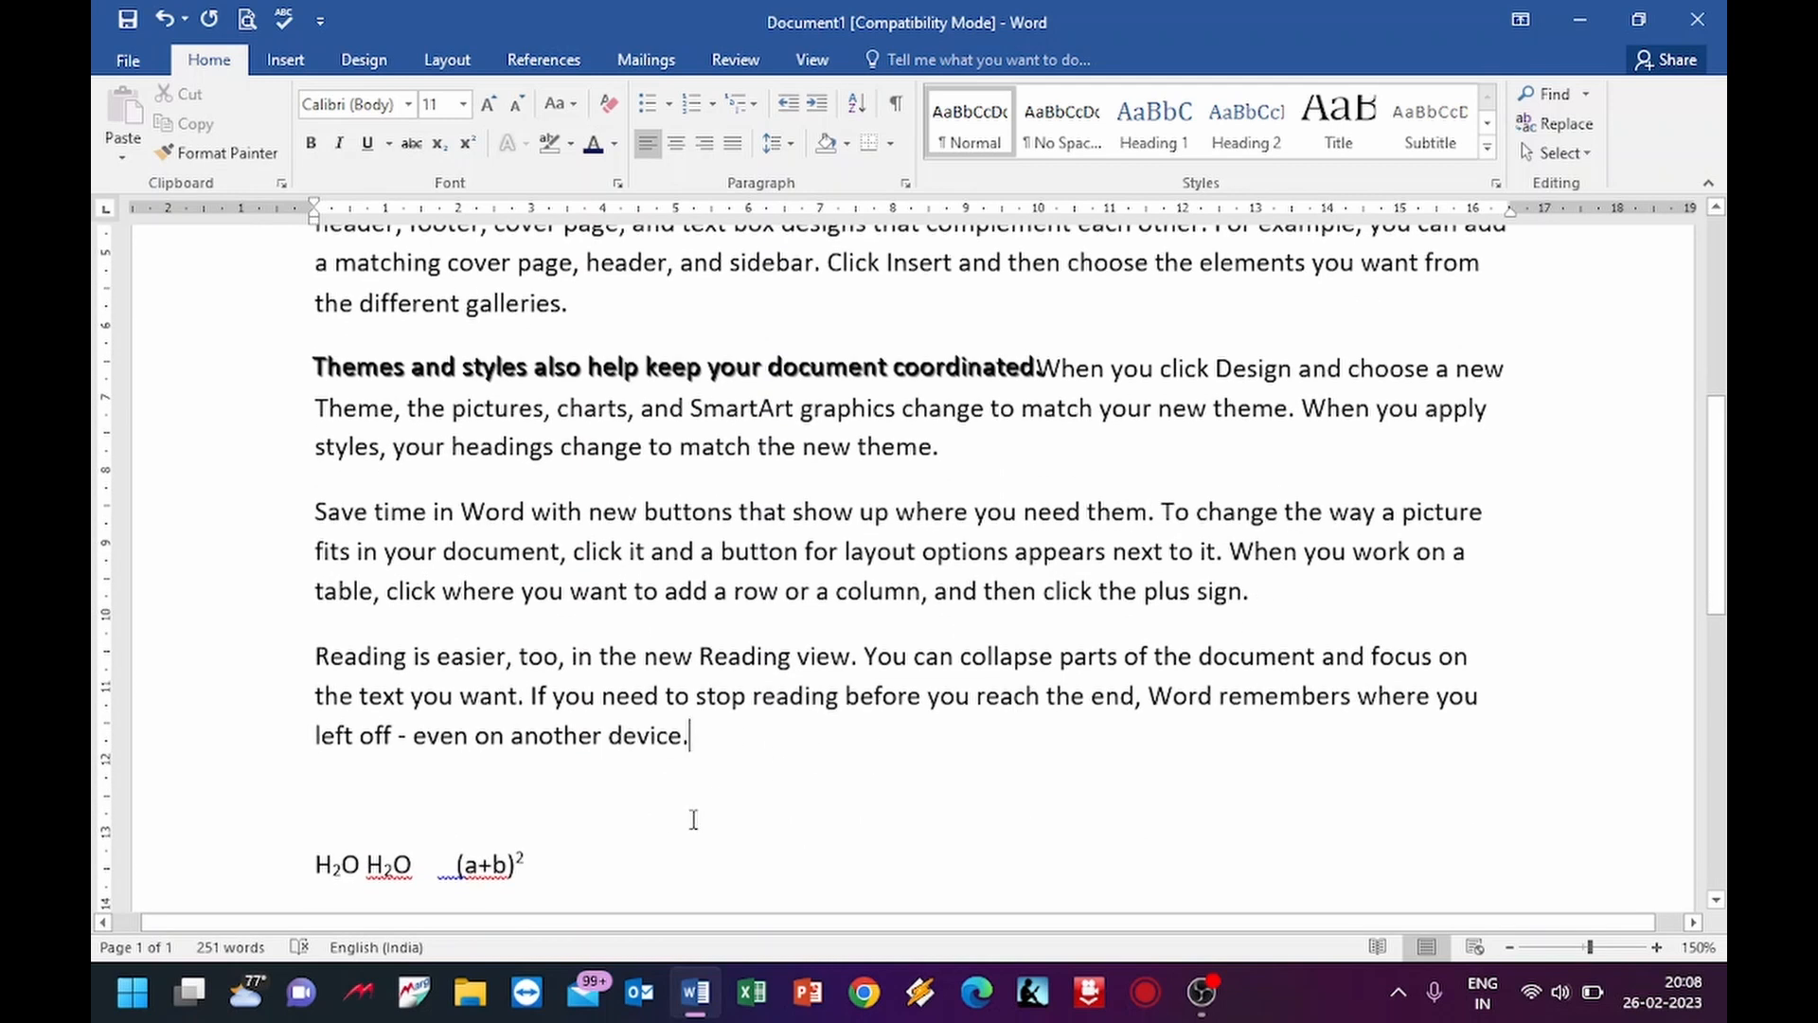
scroll(691, 820, down, 1)
scroll(682, 735, down, 1)
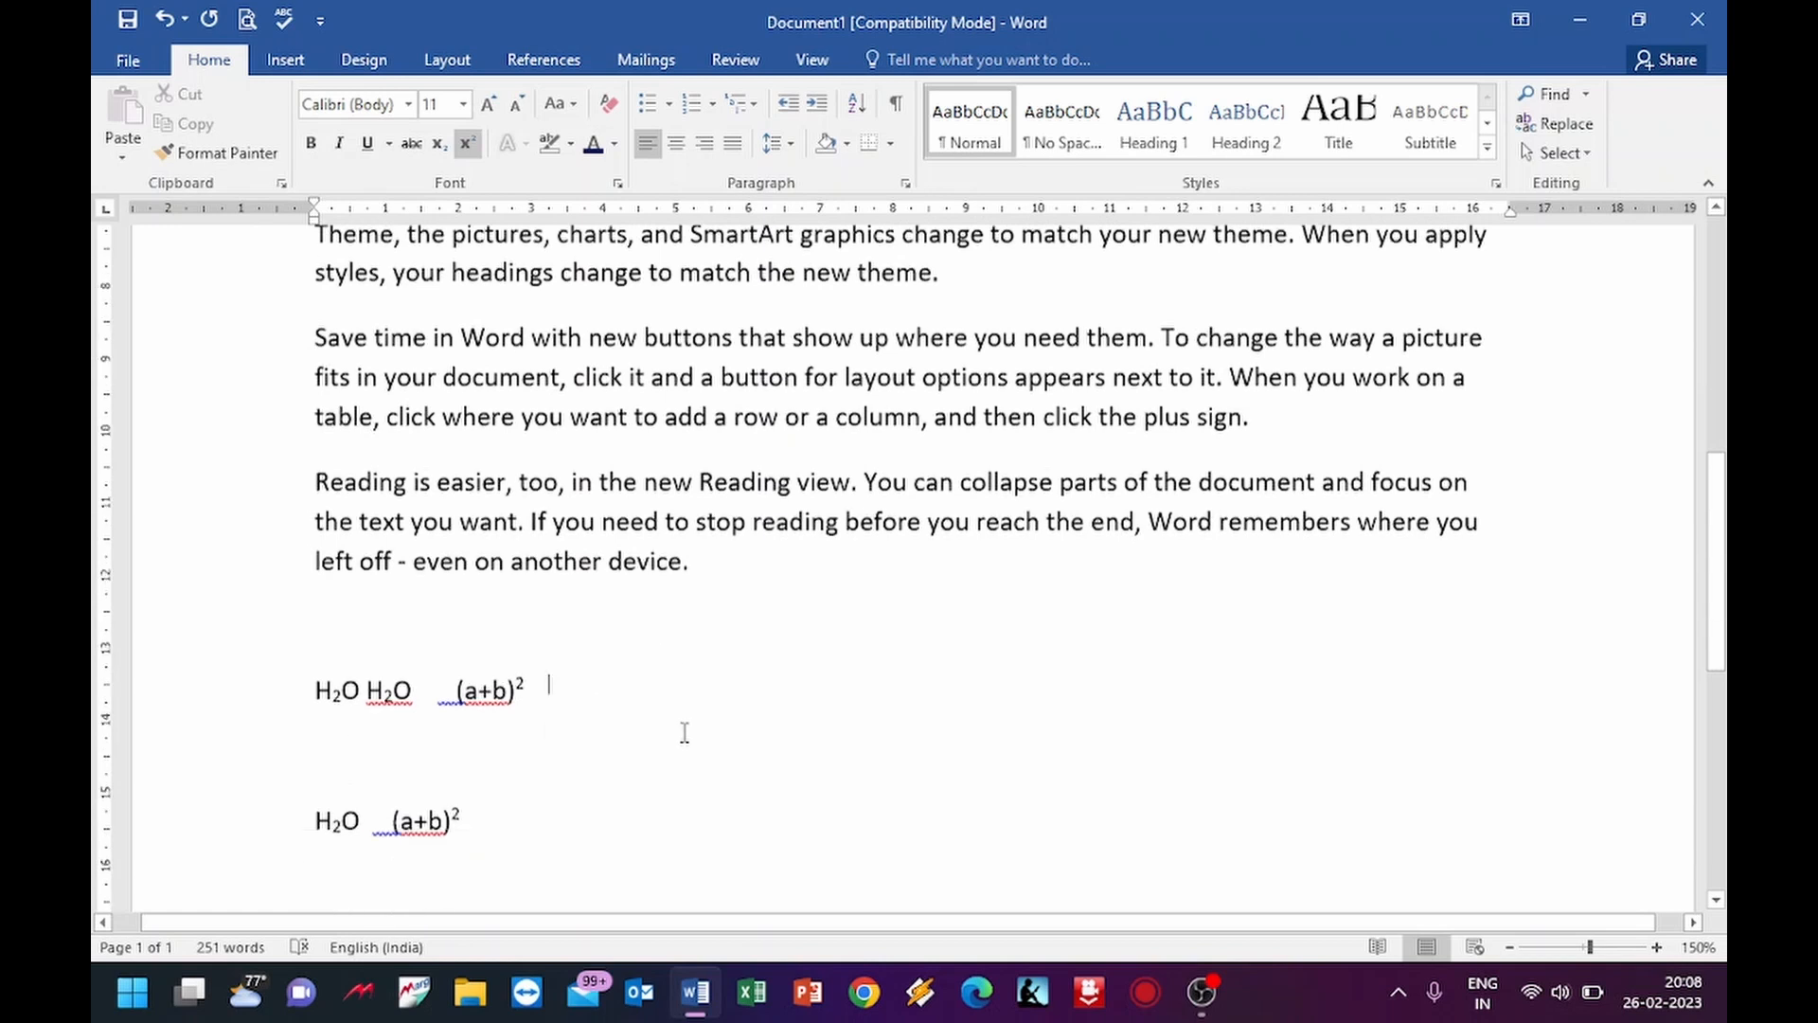
click(530, 805)
scroll(677, 739, down, 1)
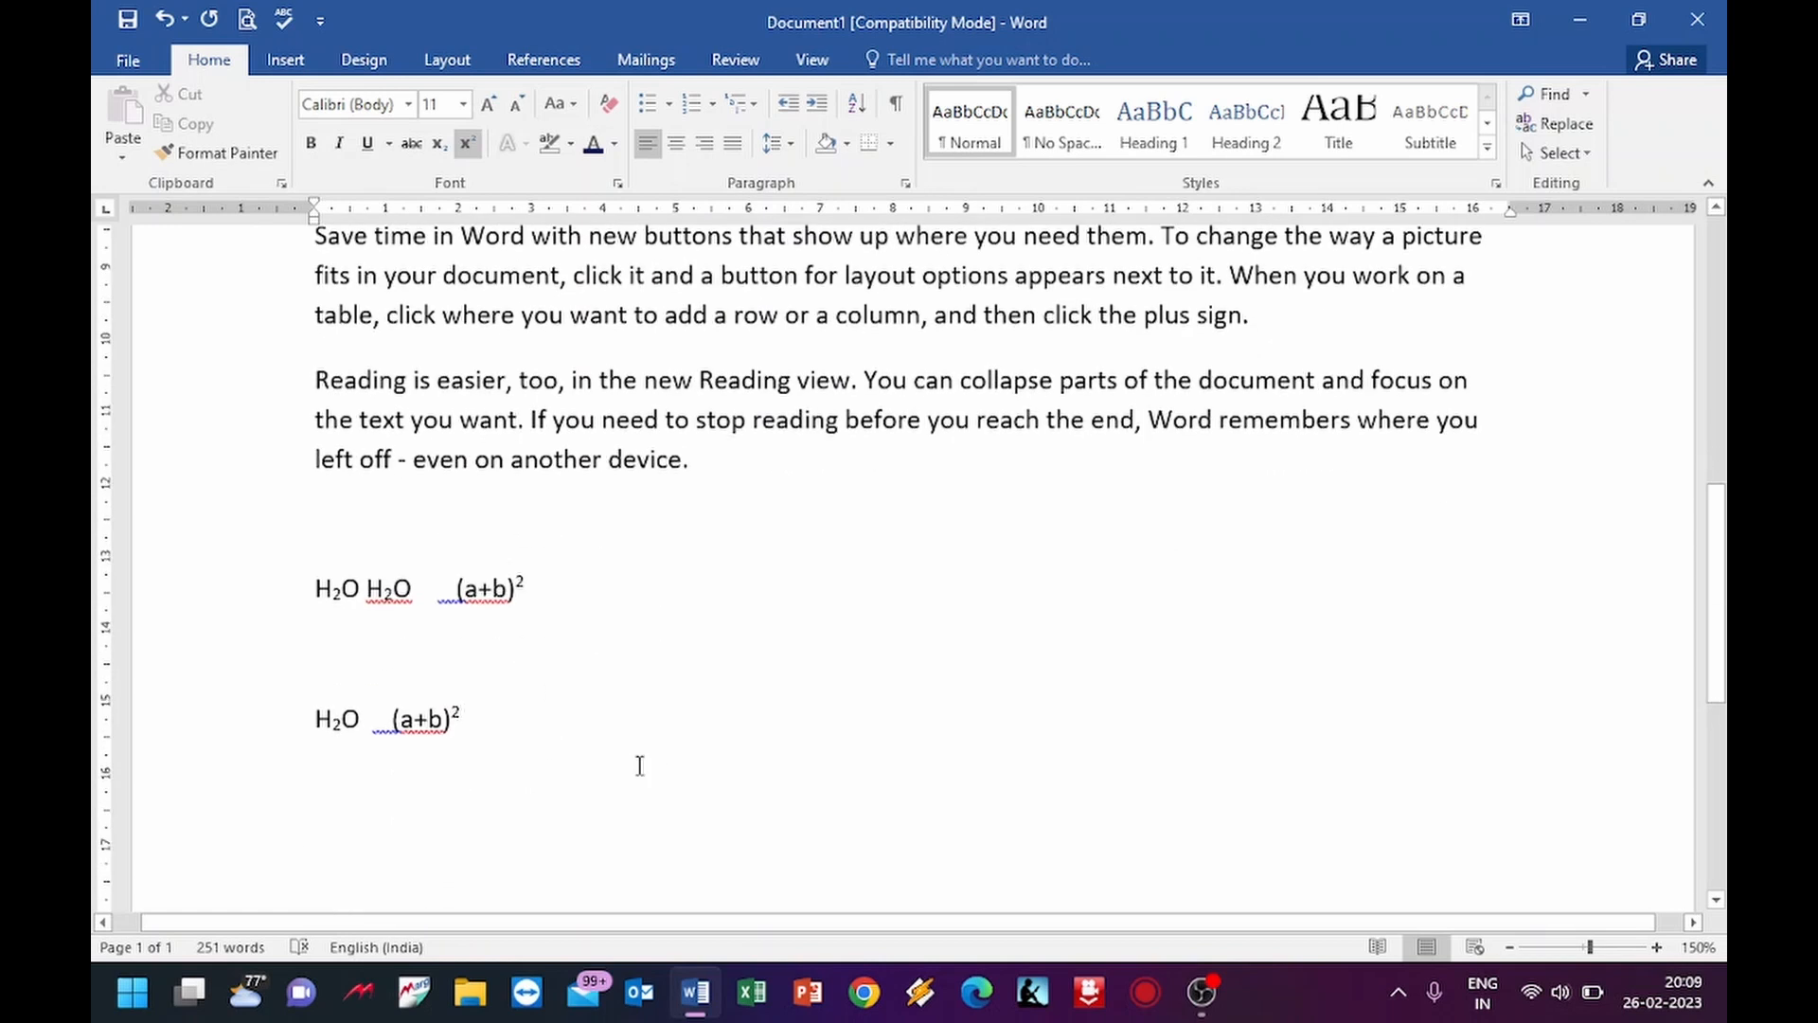
scroll(744, 700, up, 4)
scroll(745, 701, up, 5)
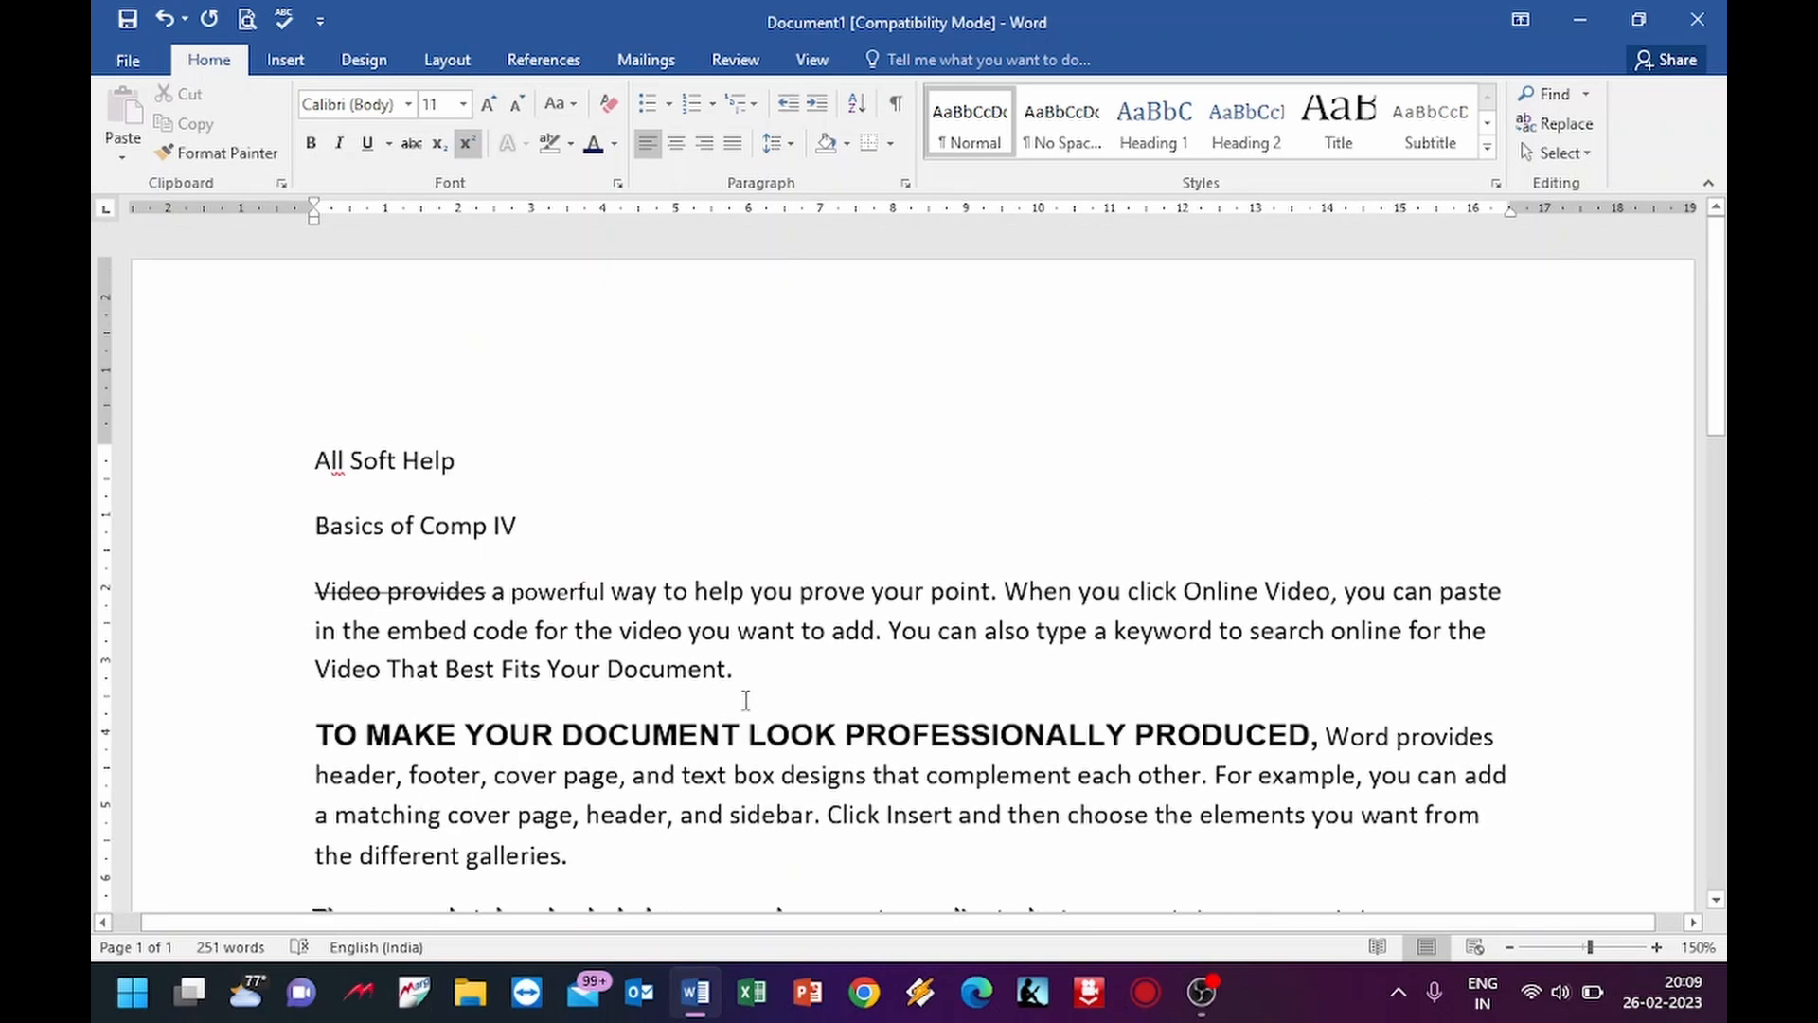
click(1176, 561)
click(1060, 589)
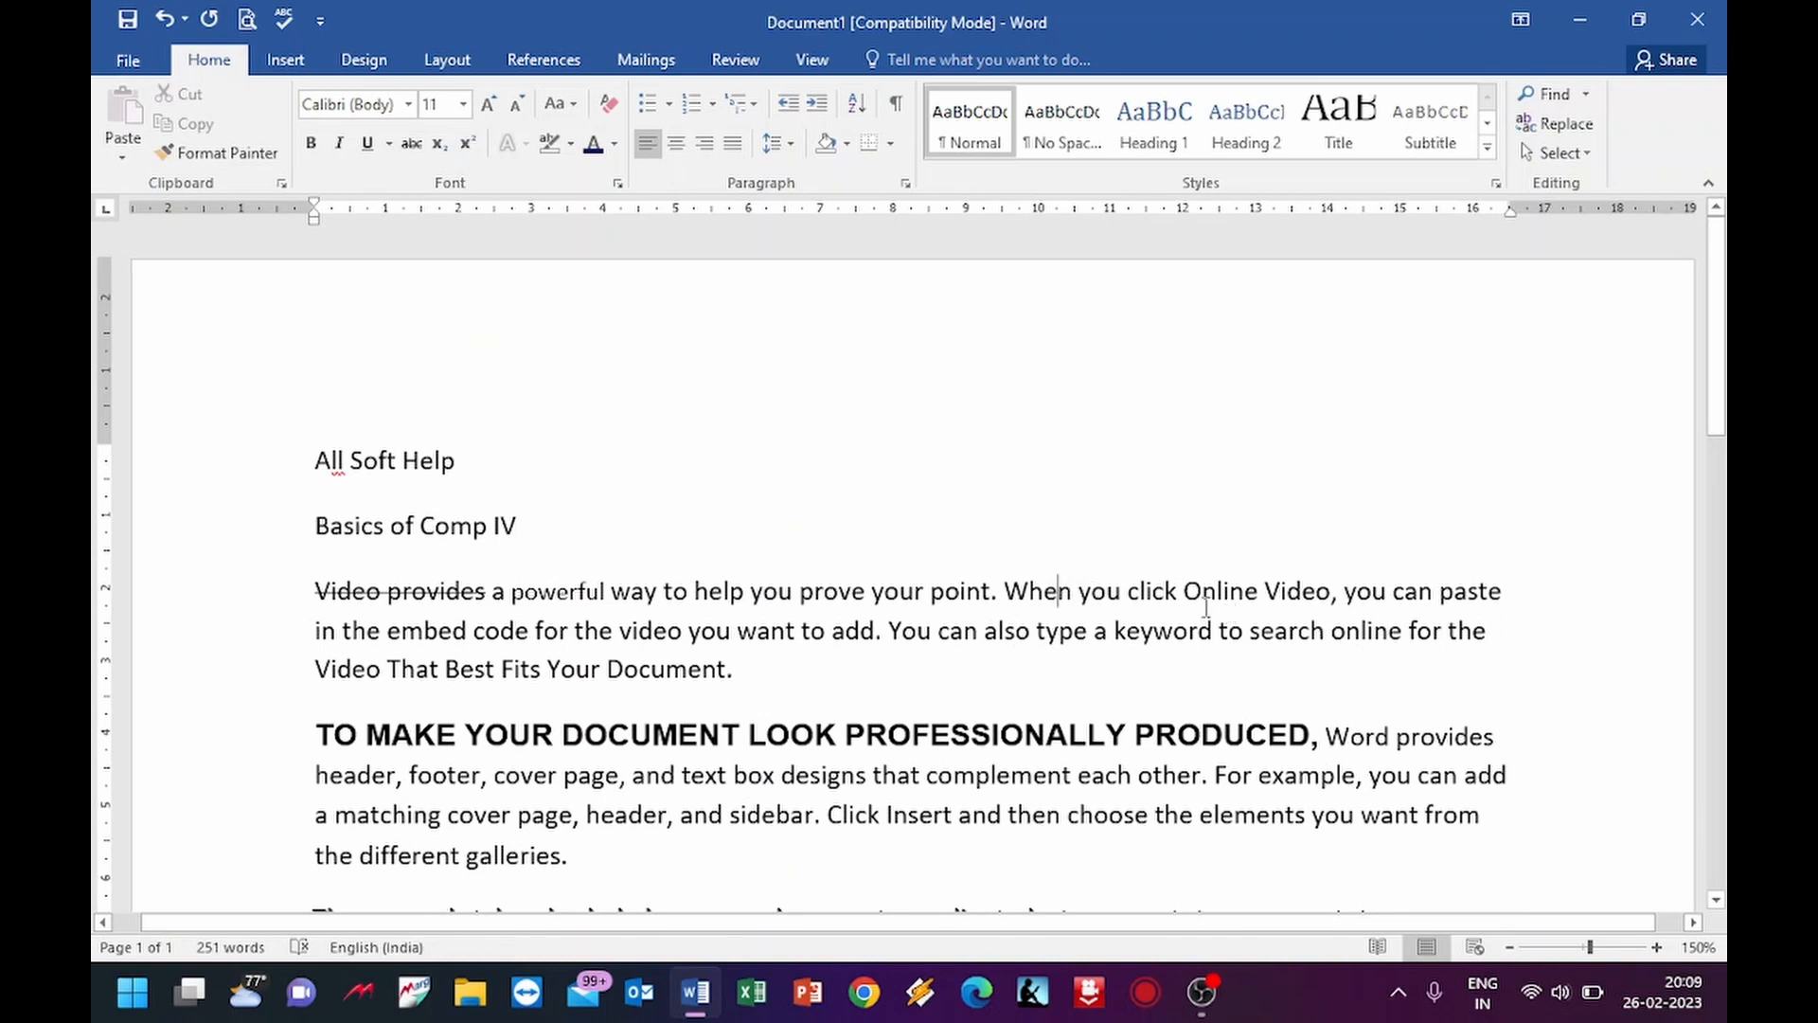